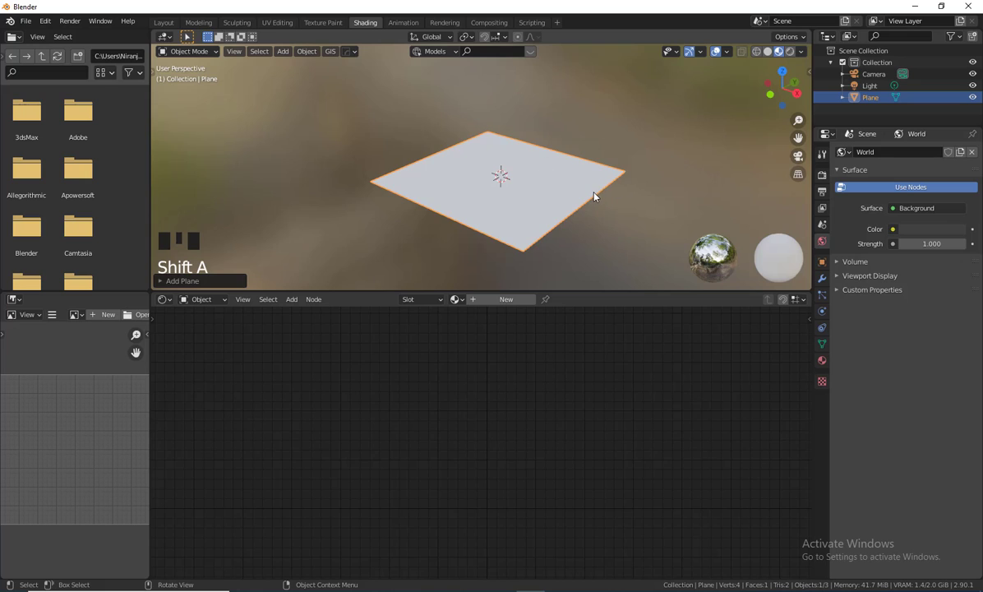
From the top view, add a Texture Coordinate node to the plane's material and preview its Generated output through a Viewer.
key(KP_7)
shift+middle_drag(594, 191, 586, 211)
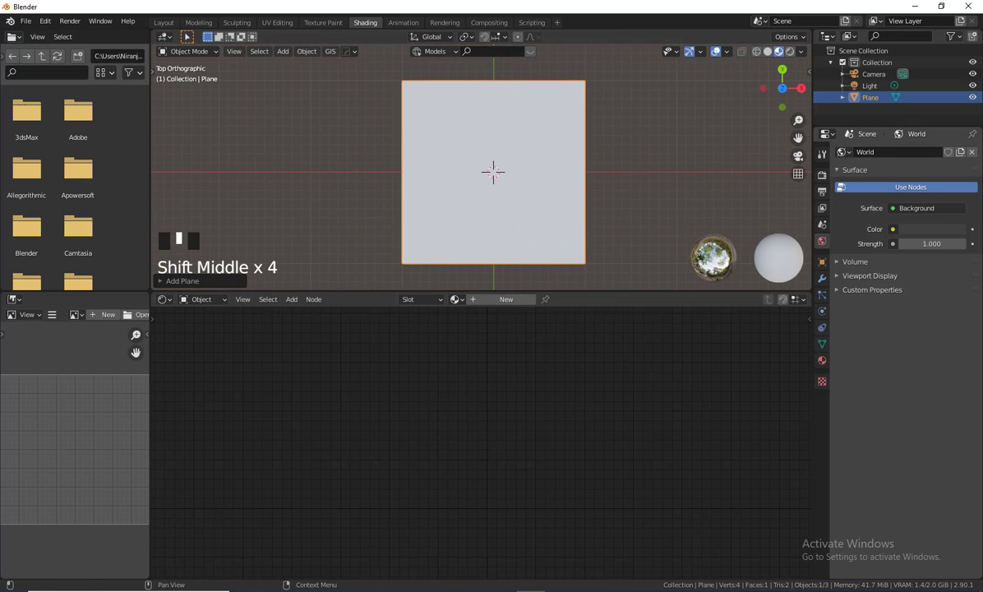
click(292, 300)
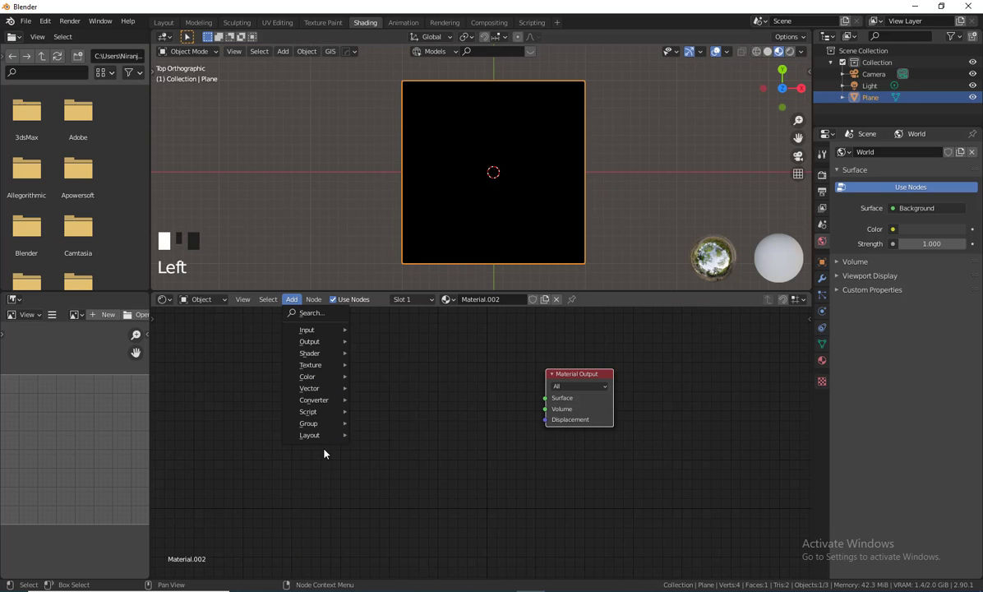
mouse_move(321, 332)
click(374, 232)
click(283, 379)
ctrl+shift+click(285, 379)
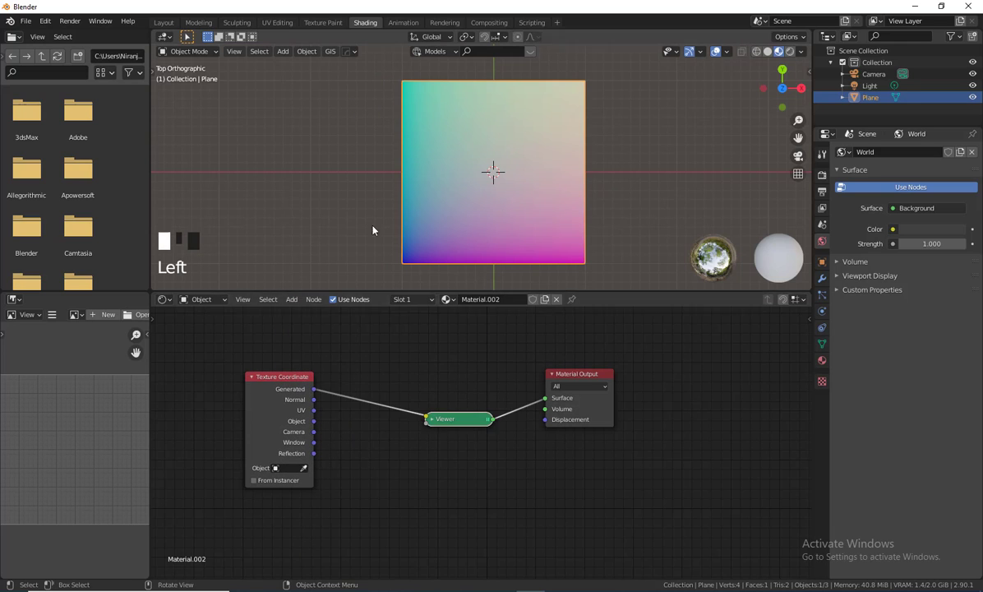
Spread the Viewer and Material Output nodes away from the Texture Coordinate node and collapse the Viewer.
click(432, 420)
drag(449, 445, 485, 396)
drag(576, 375, 737, 365)
drag(493, 370, 630, 373)
drag(284, 378, 264, 385)
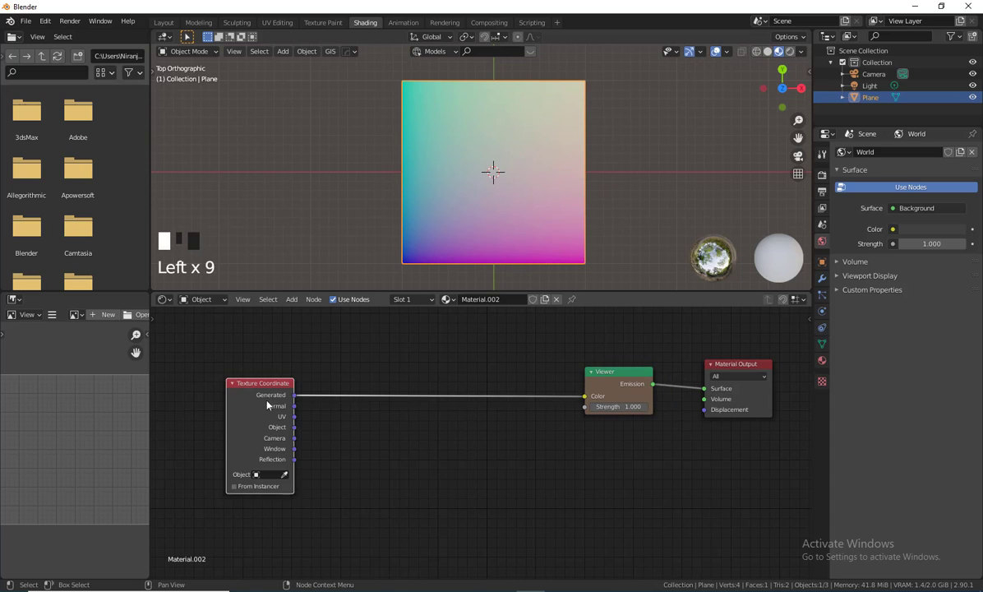
click(591, 372)
click(591, 372)
click(591, 372)
Cycle the plane's preview through all Texture Coordinate outputs and back to Generated.
ctrl+shift+click(266, 384)
ctrl+shift+click(267, 384)
ctrl+shift+click(267, 384)
ctrl+shift+click(266, 384)
ctrl+shift+click(267, 384)
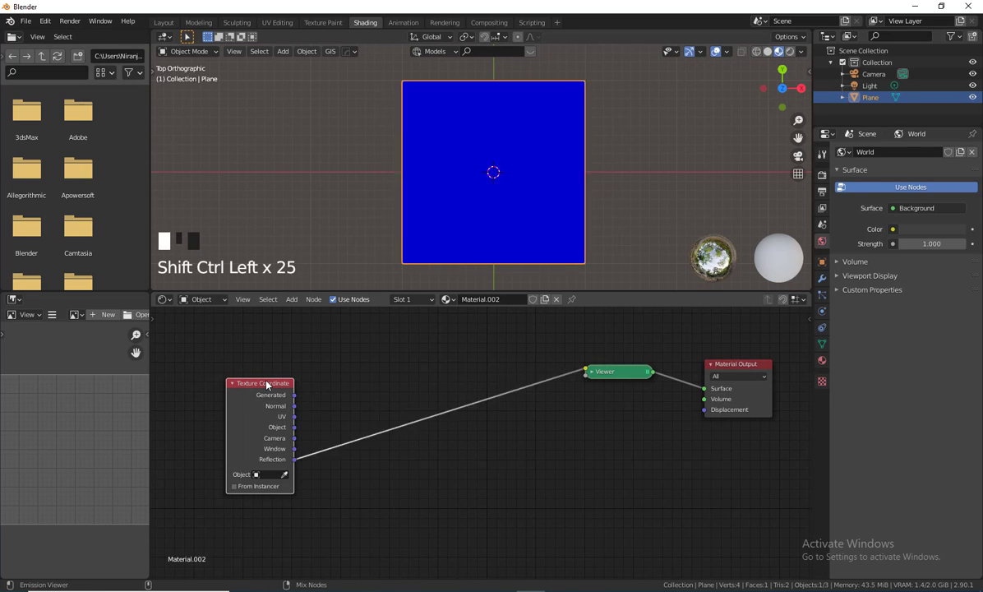
ctrl+shift+click(267, 384)
ctrl+shift+click(267, 384)
drag(266, 384, 234, 366)
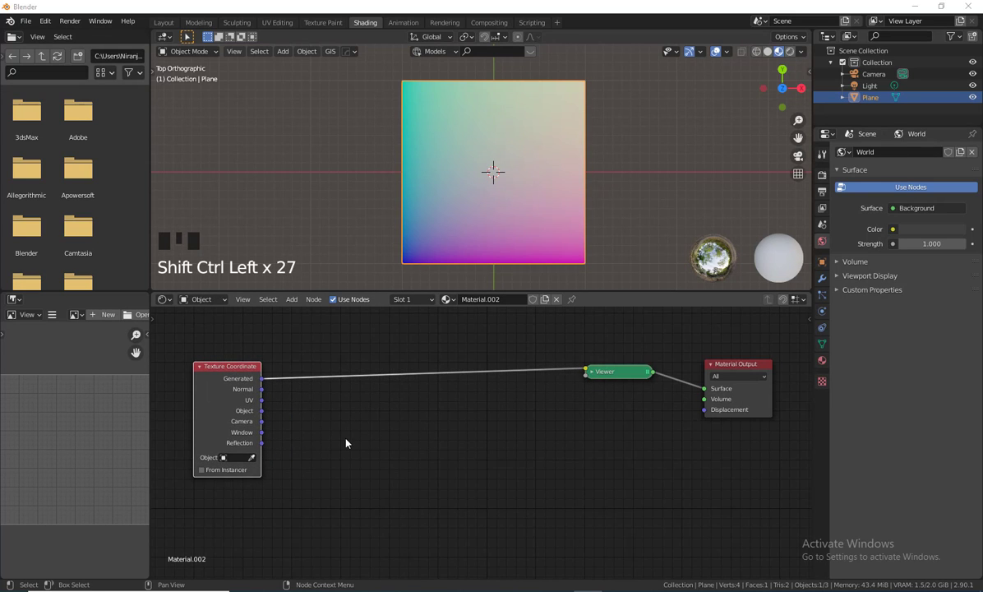
Insert a Separate XYZ node between the Texture Coordinate's Generated output and the Viewer.
key(shift+a)
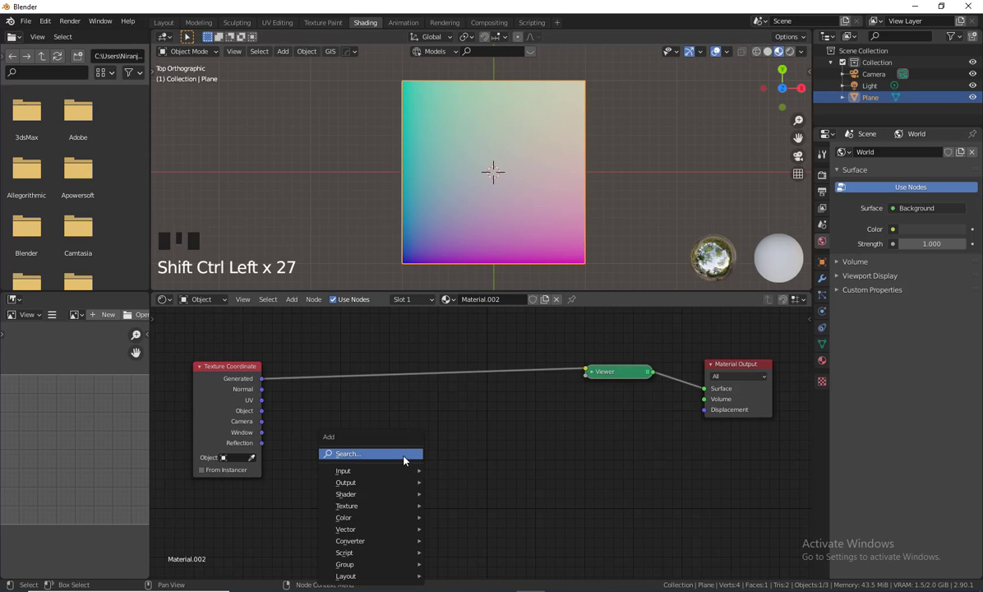
click(404, 453)
text(sep)
click(458, 492)
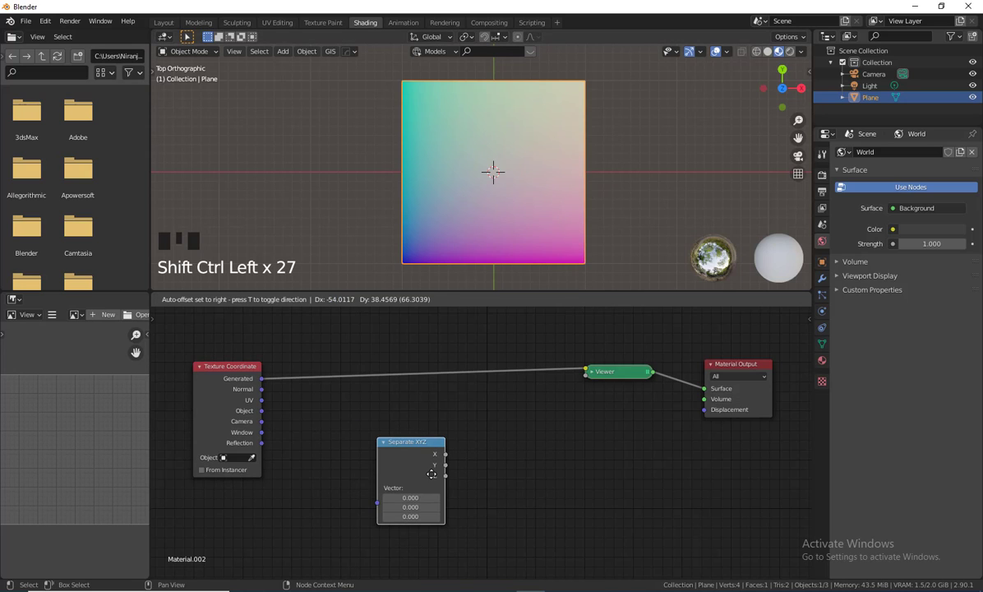
click(321, 349)
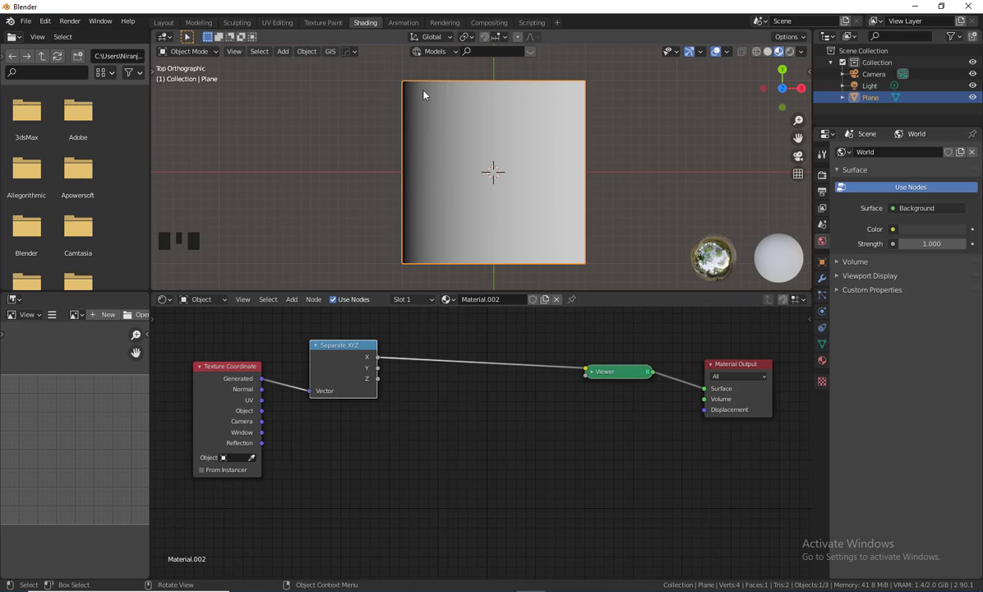
drag(337, 345, 331, 341)
Preview the Y output and the Z output of the Separate XYZ node on the plane.
drag(372, 364, 585, 368)
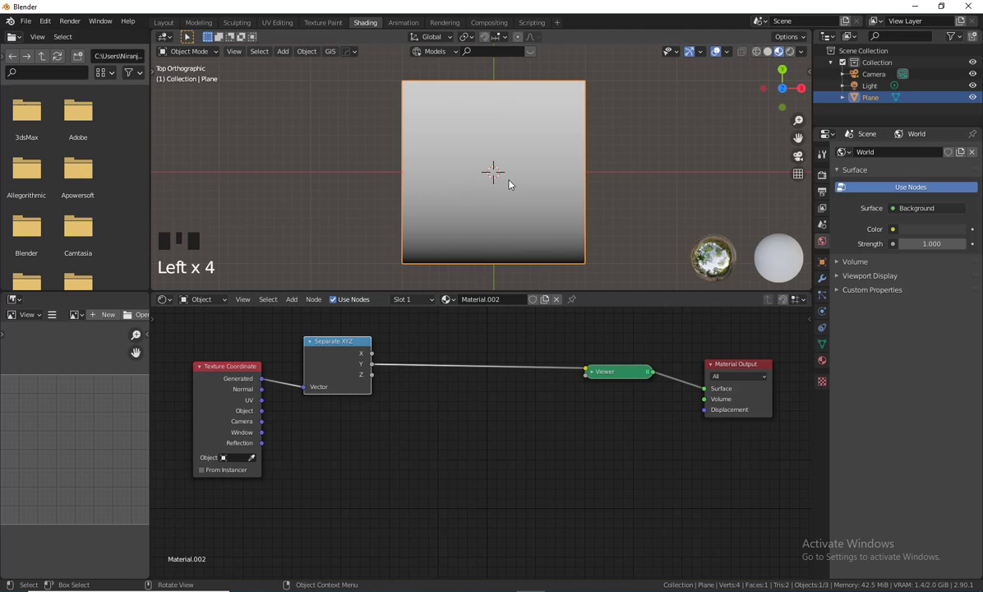
drag(372, 375, 586, 372)
middle_drag(591, 165, 662, 203)
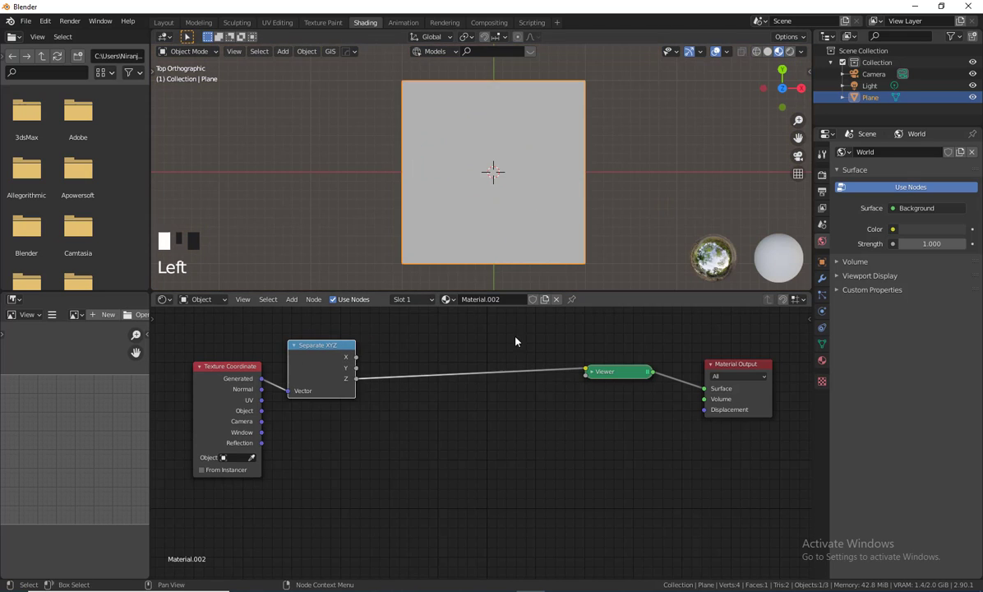
drag(585, 373, 586, 369)
Feed the Separate XYZ vector from the Texture Coordinate's Object output and preview the X component.
drag(228, 366, 205, 382)
drag(322, 346, 303, 348)
drag(238, 403, 270, 396)
drag(237, 425, 271, 398)
drag(238, 448, 270, 395)
drag(238, 425, 270, 396)
drag(301, 348, 307, 369)
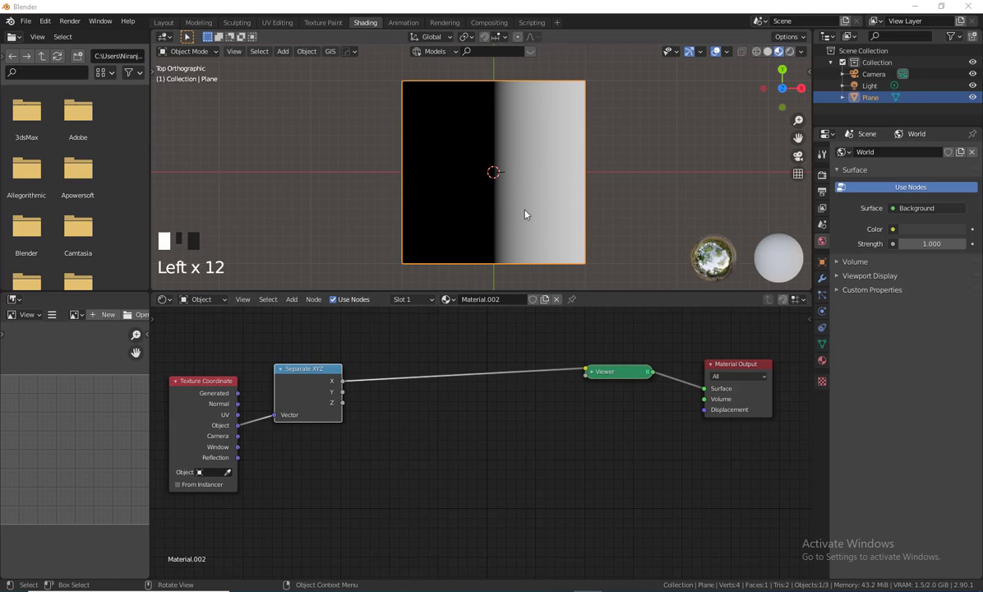
Insert a Math node set to Add between the Separate XYZ's X output and the Viewer.
click(291, 299)
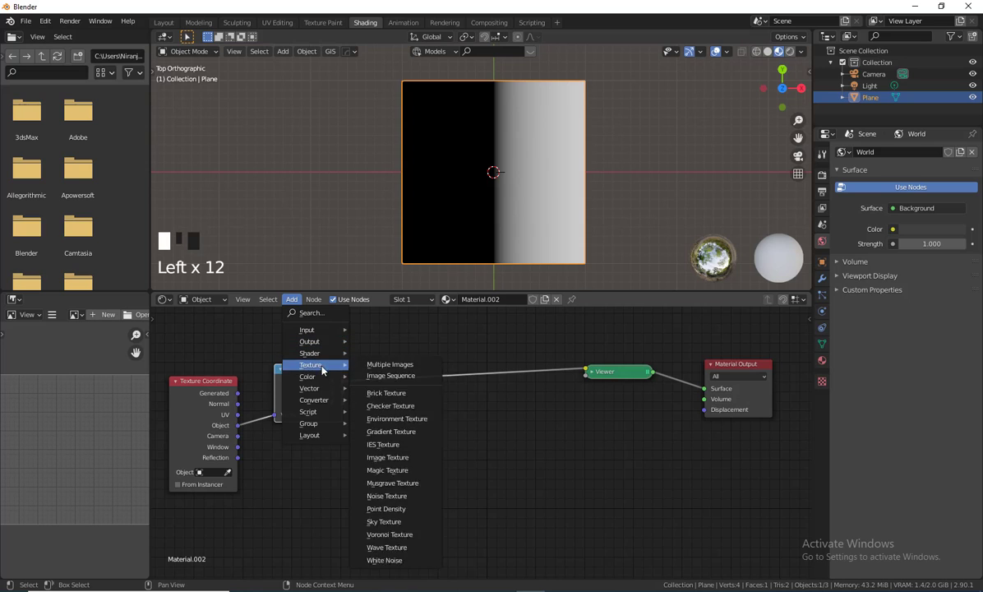
mouse_move(324, 401)
click(380, 312)
click(416, 437)
click(445, 466)
key(Escape)
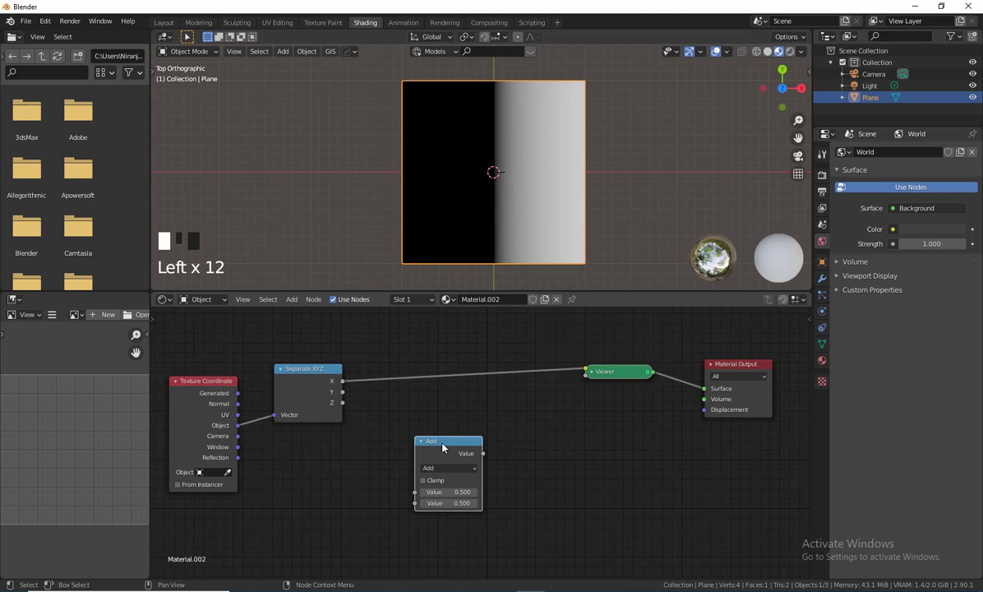
drag(443, 441, 394, 350)
drag(409, 397, 405, 397)
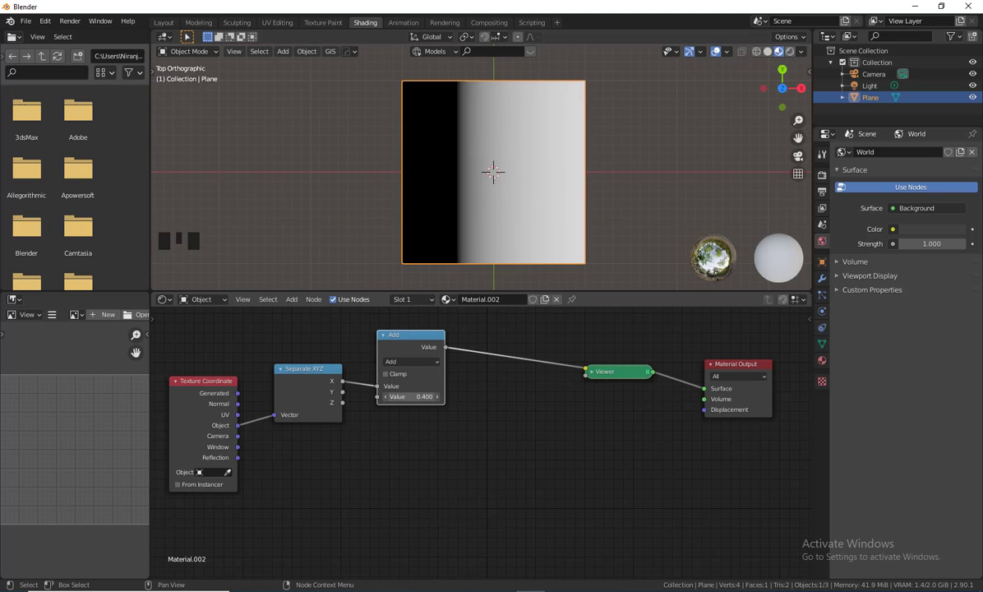
key(ctrl+z)
Duplicate the Math node in series, setting the first node to Multiply and the second to Less Than.
drag(425, 340, 417, 339)
key(shift+d)
click(522, 348)
click(401, 361)
click(386, 407)
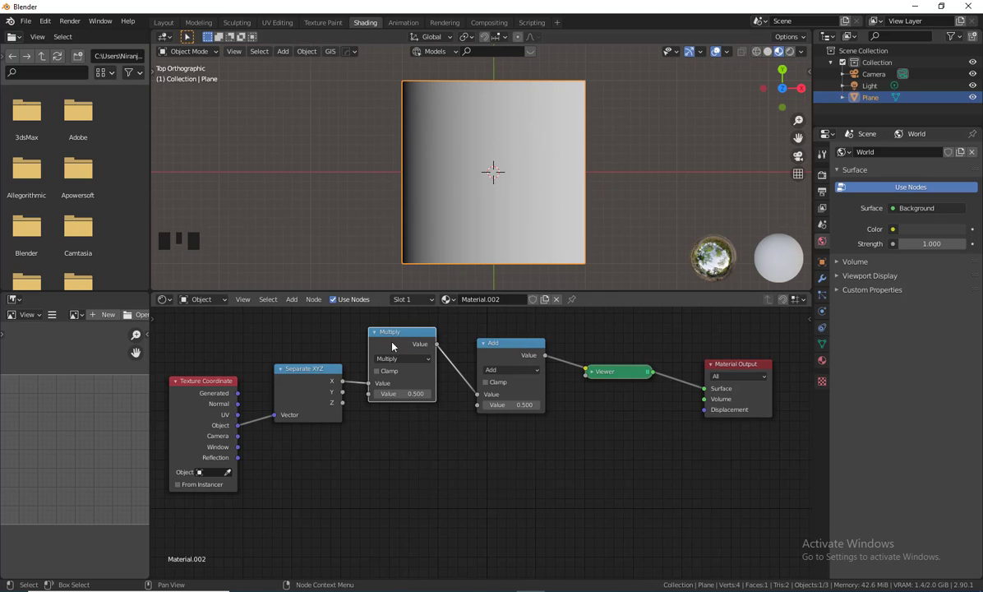
click(510, 371)
click(557, 429)
Use the Separate XYZ's Y output as threshold, multiply X by 1.000 and switch the comparison to Greater Than.
drag(400, 336, 394, 330)
drag(508, 345, 514, 334)
mouse_move(308, 370)
mouse_down()
mouse_move(301, 405)
mouse_move(479, 394)
mouse_up()
drag(408, 388, 444, 388)
click(518, 360)
click(573, 421)
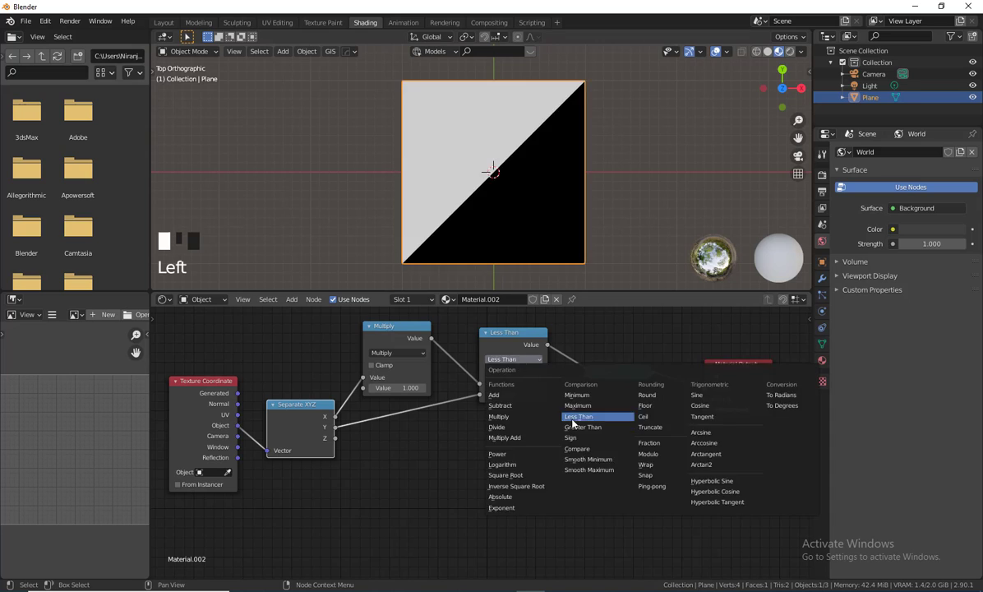
click(580, 428)
Try other operations and values on the first Math node, then restore it to Multiply with value 1.000.
drag(397, 326, 393, 323)
click(390, 350)
click(375, 385)
drag(394, 384, 415, 385)
click(391, 350)
click(380, 407)
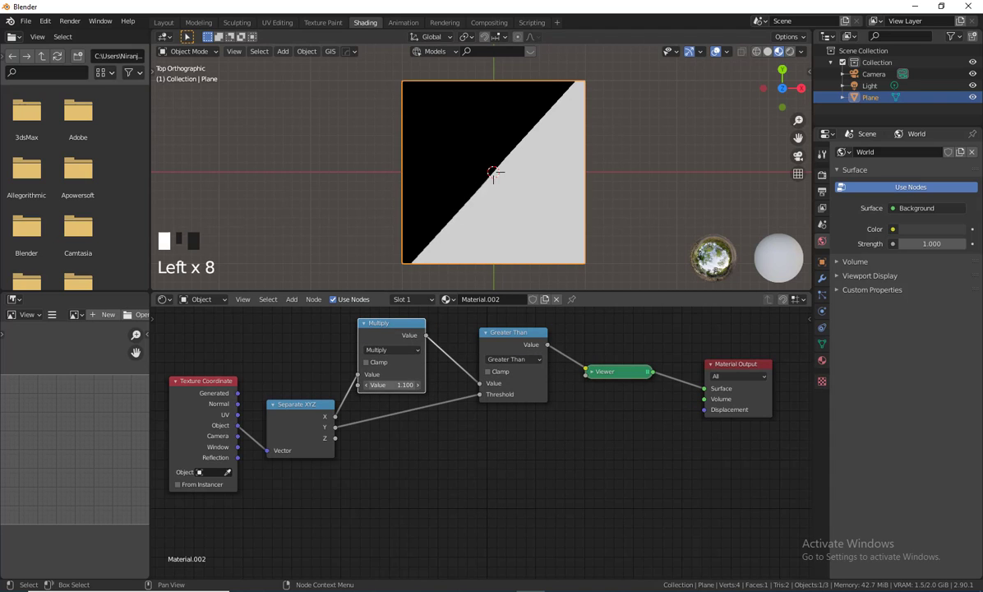
click(367, 385)
Make room in the node chain and insert a copy of the Multiply node between Separate XYZ's X output and Multiply.
drag(504, 333, 593, 333)
drag(390, 326, 471, 318)
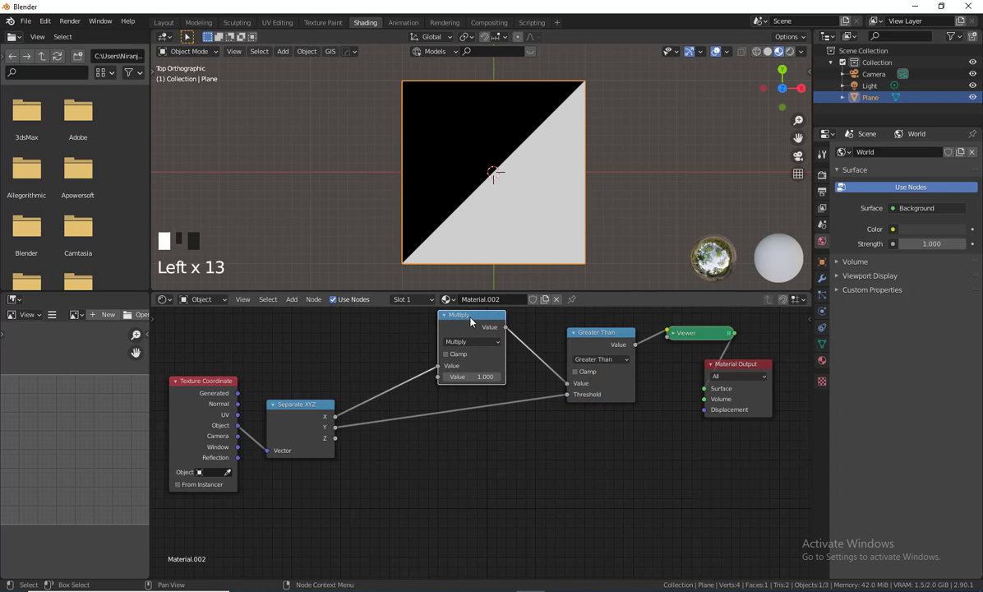
key(shift+d)
click(402, 337)
click(407, 360)
click(388, 395)
drag(399, 395, 379, 395)
key(ctrl+z)
click(374, 396)
Set the inserted Math node to Power with an exponent of 2 and space out the nodes.
click(388, 356)
click(384, 441)
double_click(392, 390)
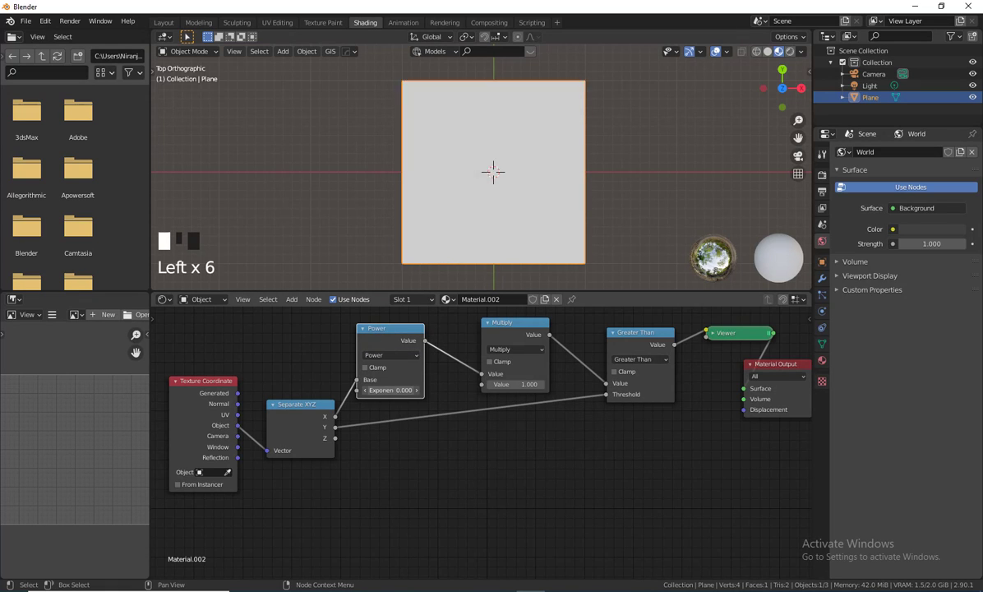
text(2)
key(Return)
drag(389, 327, 394, 333)
drag(513, 324, 501, 323)
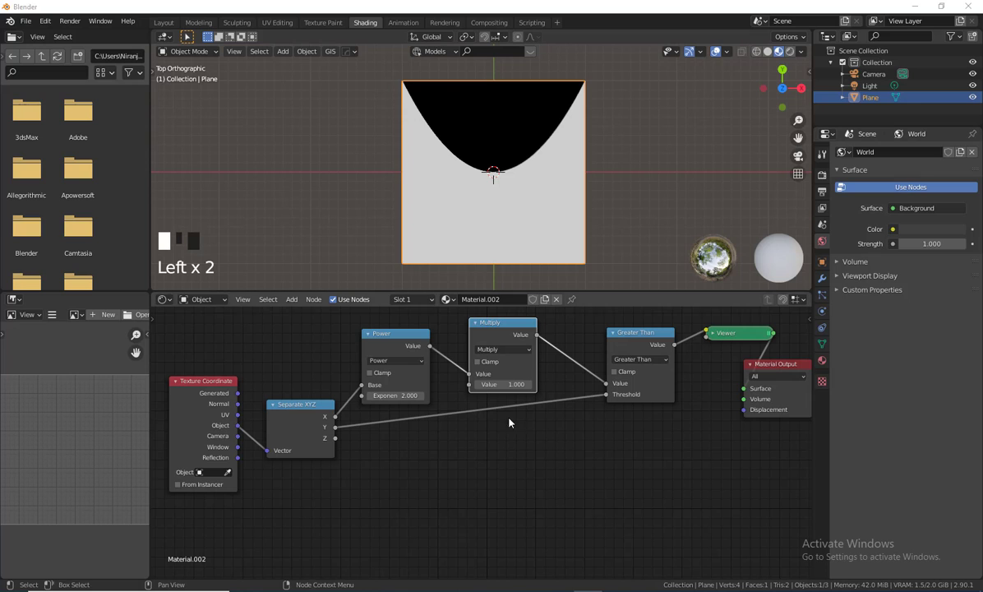
Connect Power directly to Greater Than and move the Multiply node onto the Y link, changing it to Add.
drag(391, 333, 398, 329)
drag(497, 323, 500, 322)
drag(437, 341, 606, 383)
drag(471, 374, 460, 411)
drag(497, 321, 424, 432)
click(427, 459)
click(421, 405)
Insert a copy of the Add node before Power on the X link and set the lower Add node's value to -0.1.
drag(402, 329, 493, 329)
key(shift+d)
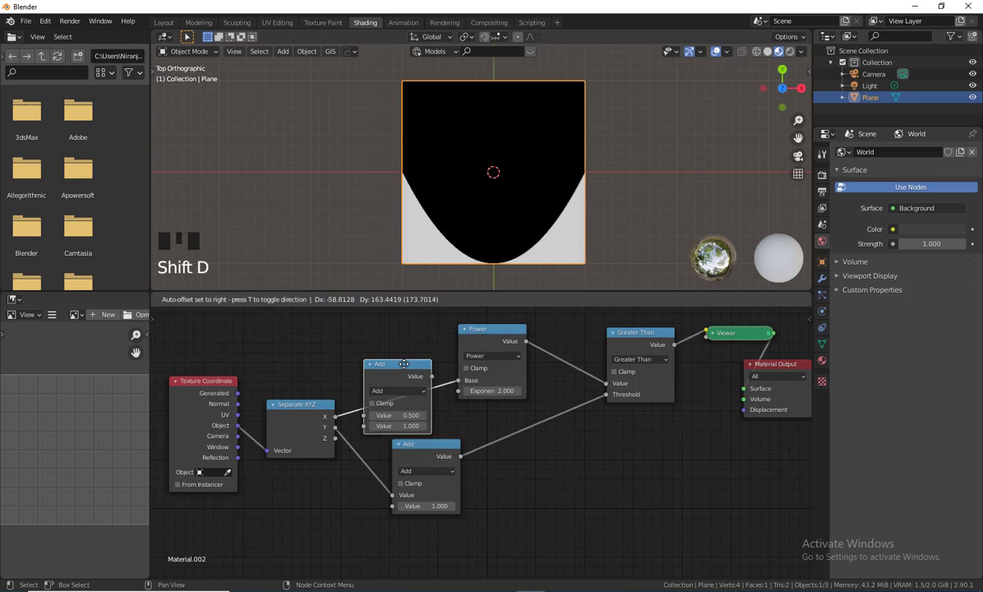
click(403, 363)
drag(423, 443, 426, 474)
text(-0.1-0.1)
Set the Math node in front of Power to Divide with a value of 1.400.
click(404, 392)
click(429, 469)
drag(409, 425, 436, 426)
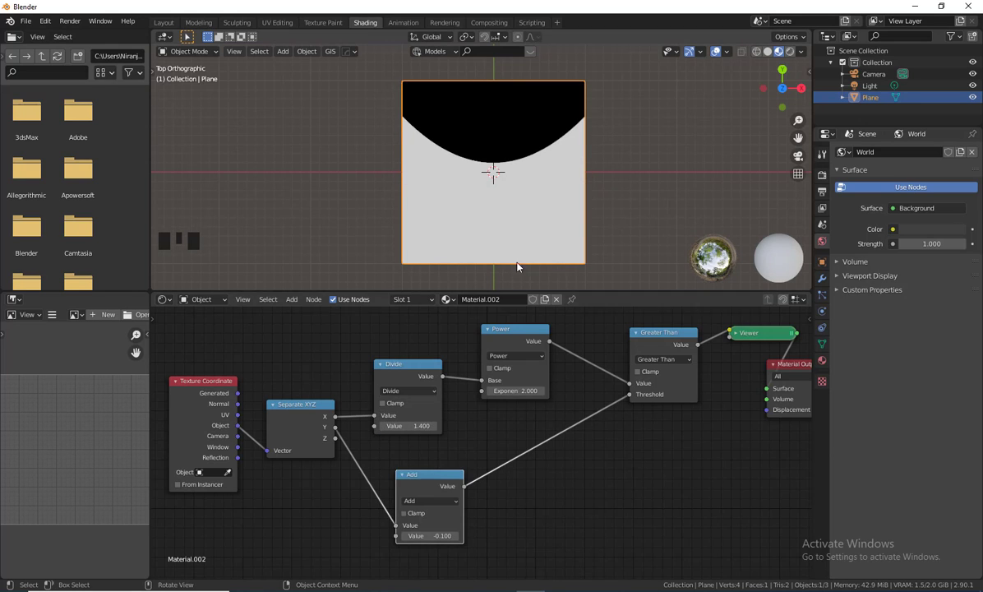
drag(515, 330, 503, 332)
Delete all Math nodes between Separate XYZ and the Viewer.
scroll(170, 397, down, 2)
drag(653, 562, 301, 335)
key(Delete)
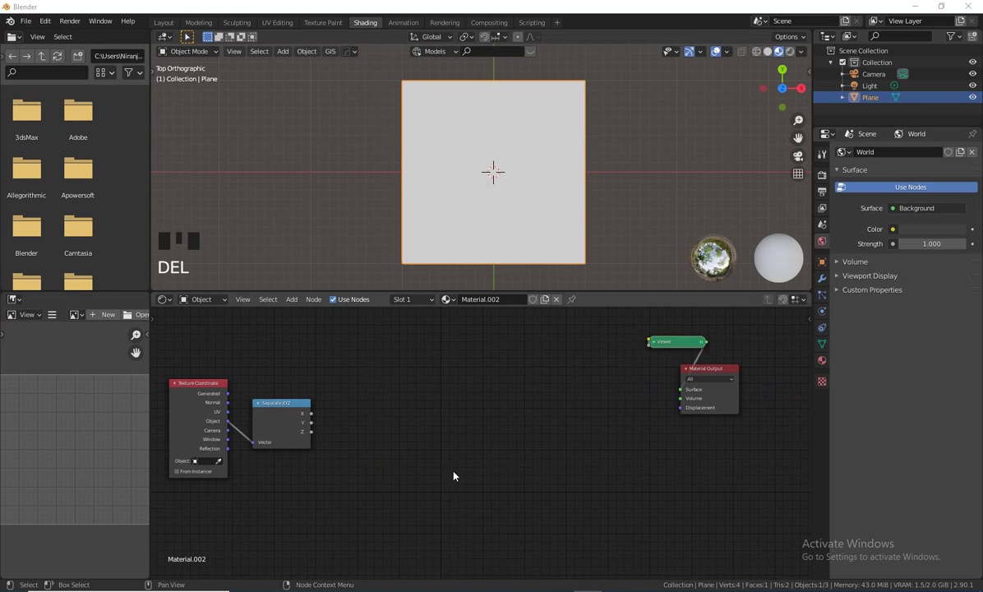
Add a Math node beside Separate XYZ and set its operation to Power.
click(292, 300)
click(370, 243)
click(359, 371)
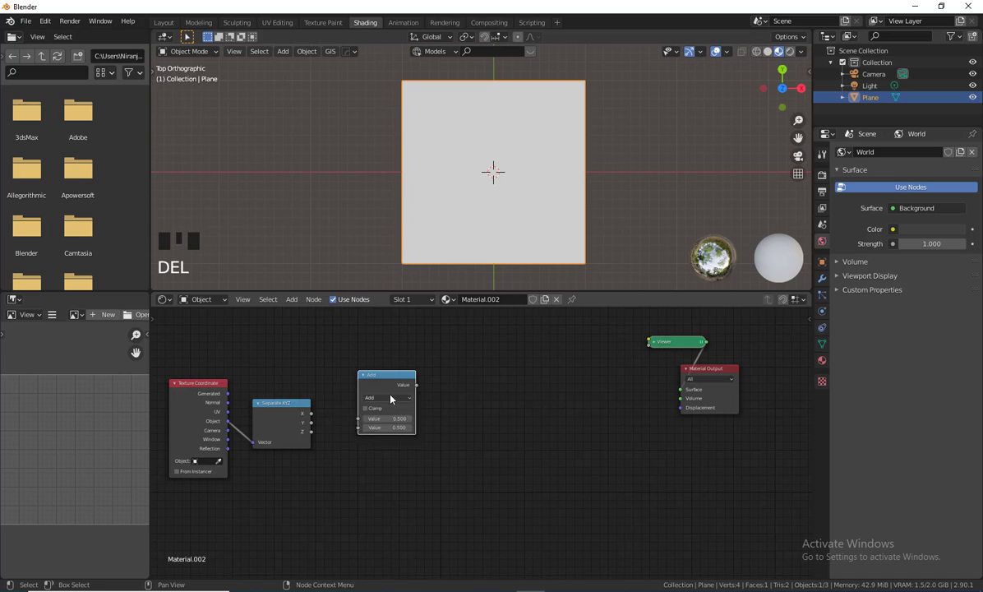
click(391, 398)
click(390, 482)
drag(386, 375, 373, 363)
Duplicate the Power node below the first and connect X to the upper base and Y to the lower base.
key(shift+d)
click(382, 466)
drag(311, 414, 345, 406)
drag(312, 423, 355, 509)
drag(390, 466, 388, 462)
drag(674, 342, 580, 368)
Preview the two Power nodes through the Viewer and set the exponent of each to 2.
click(384, 365)
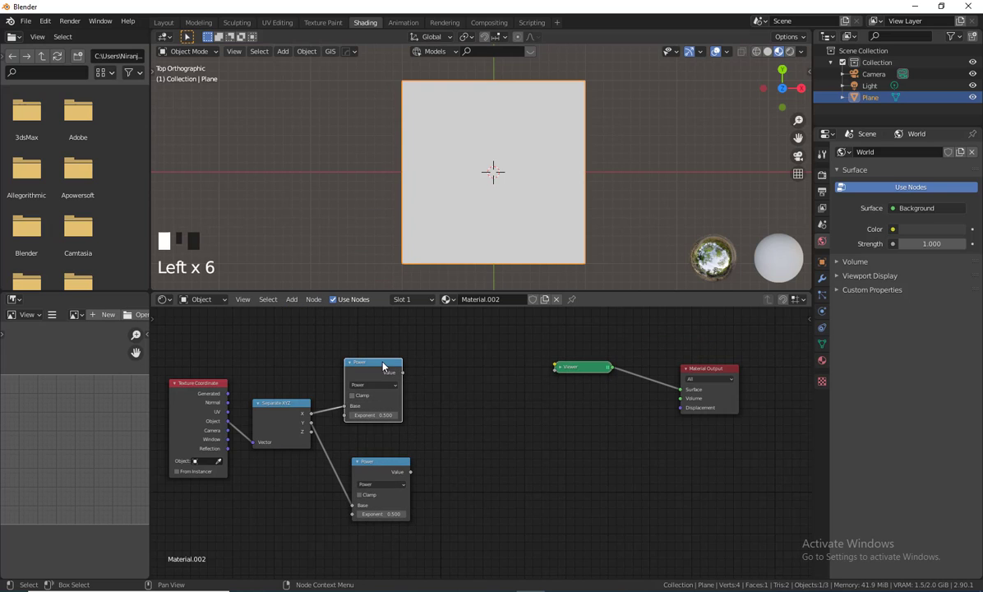
ctrl+shift+click(384, 364)
ctrl+shift+click(386, 463)
ctrl+shift+click(392, 372)
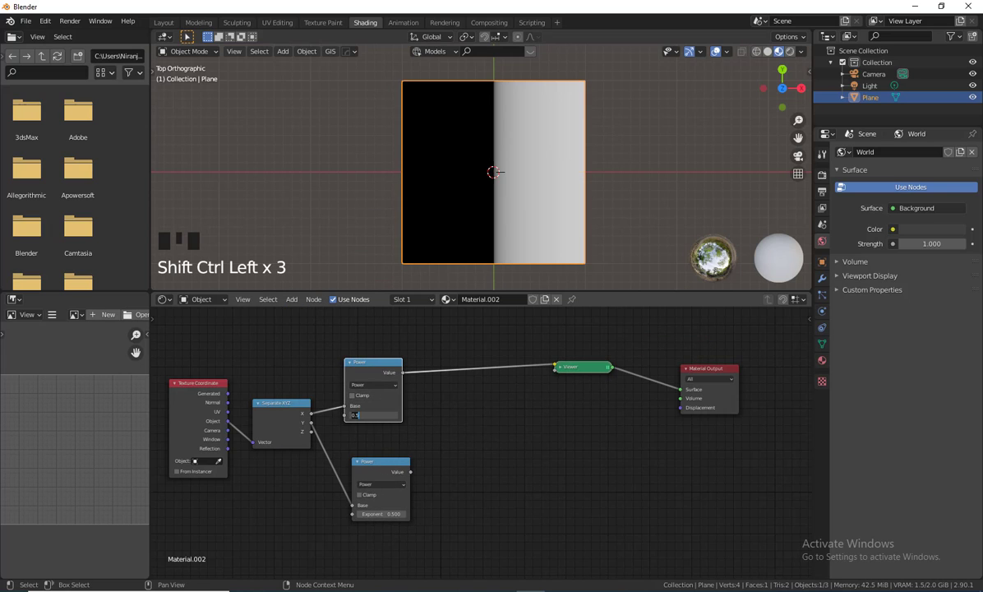
text(2)
key(Return)
click(382, 514)
text(2)
key(Return)
Compare the squared Y and squared X gradients by previewing the two Power nodes alternately.
ctrl+shift+click(385, 462)
ctrl+shift+click(378, 364)
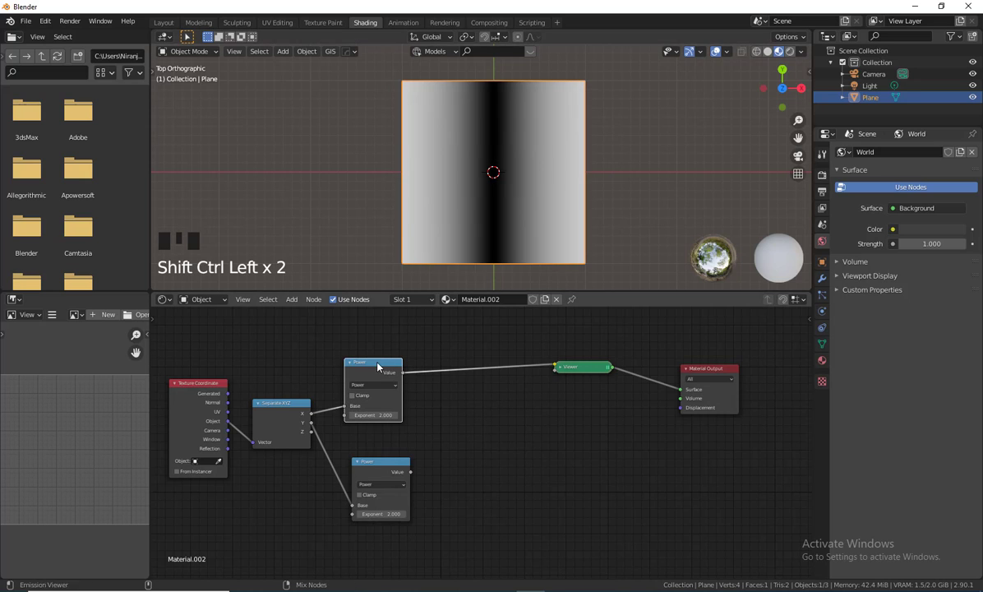
ctrl+shift+click(383, 463)
ctrl+shift+click(379, 364)
Duplicate the lower Power node, preview the copy and connect both Power outputs to its two inputs.
drag(385, 462, 374, 461)
key(shift+d)
click(482, 404)
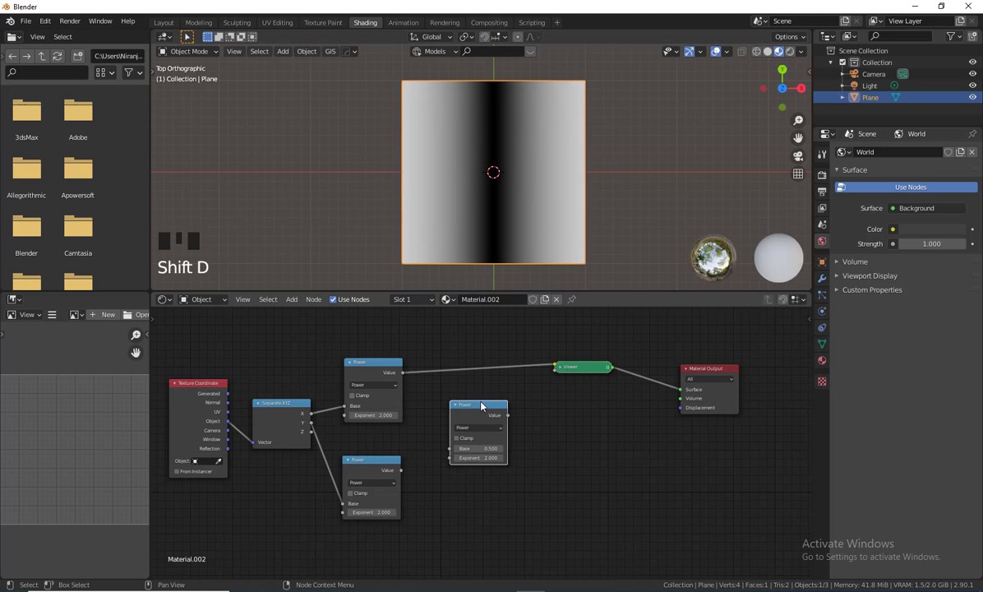
ctrl+shift+click(483, 404)
drag(403, 372, 451, 450)
drag(401, 470, 450, 458)
Try Subtract and Divide on the combining Math node and set it to Add.
click(478, 427)
click(476, 459)
click(475, 428)
click(470, 468)
click(468, 428)
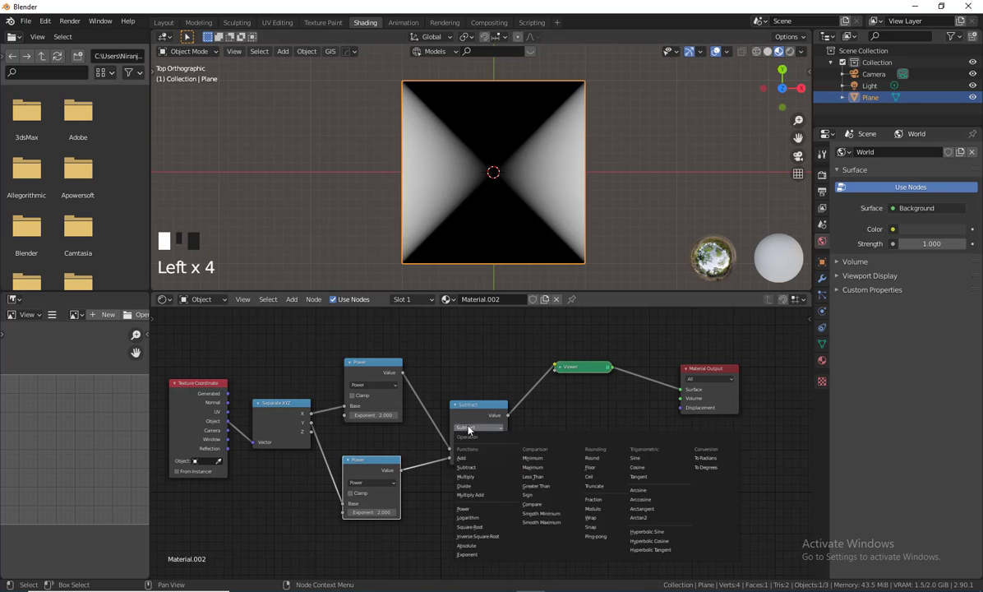
click(468, 486)
click(470, 427)
click(467, 511)
click(333, 436)
scroll(333, 436, down, 2)
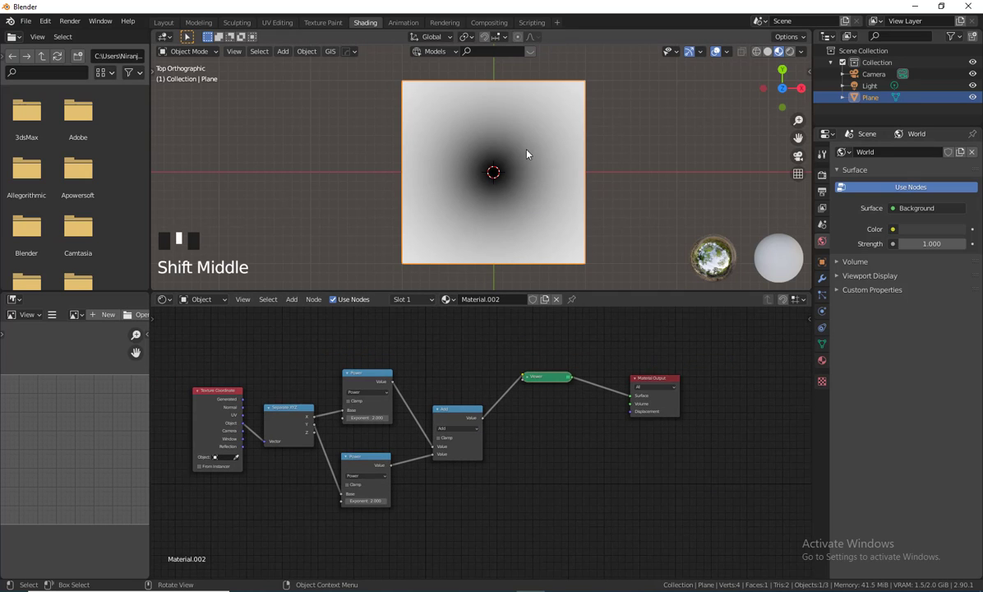
Make room before the Viewer, insert a copy of the Add node there and set it to Square Root.
drag(530, 350, 667, 407)
drag(662, 380, 742, 401)
drag(467, 411, 450, 402)
key(shift+d)
click(527, 396)
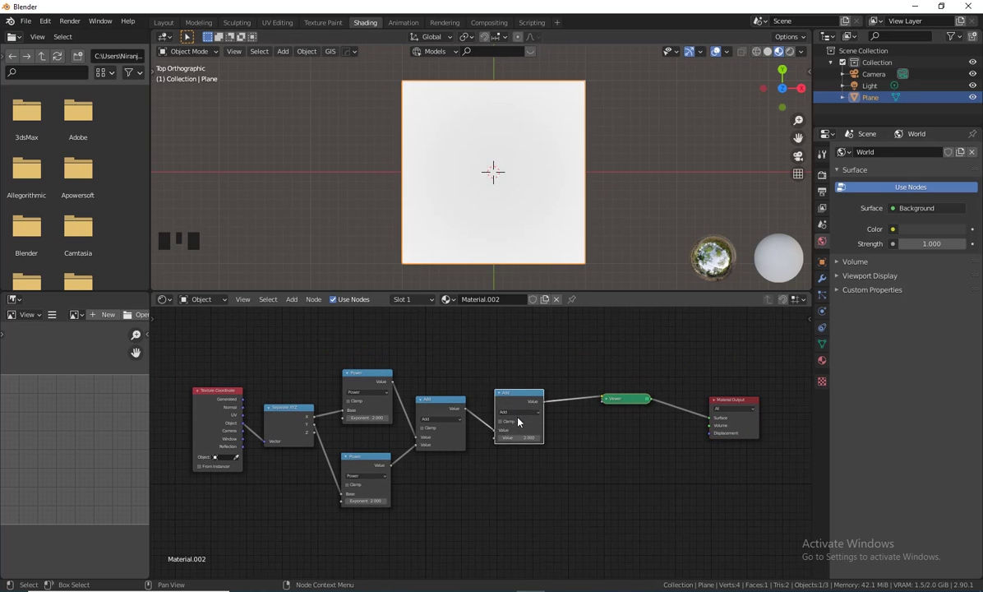
click(520, 413)
click(516, 516)
drag(516, 394, 502, 382)
Arrange the Power, Add and Square Root nodes closer together in the node editor.
scroll(481, 442, up, 5)
drag(310, 341, 293, 341)
drag(324, 462, 303, 440)
drag(423, 380, 386, 372)
drag(518, 351, 483, 344)
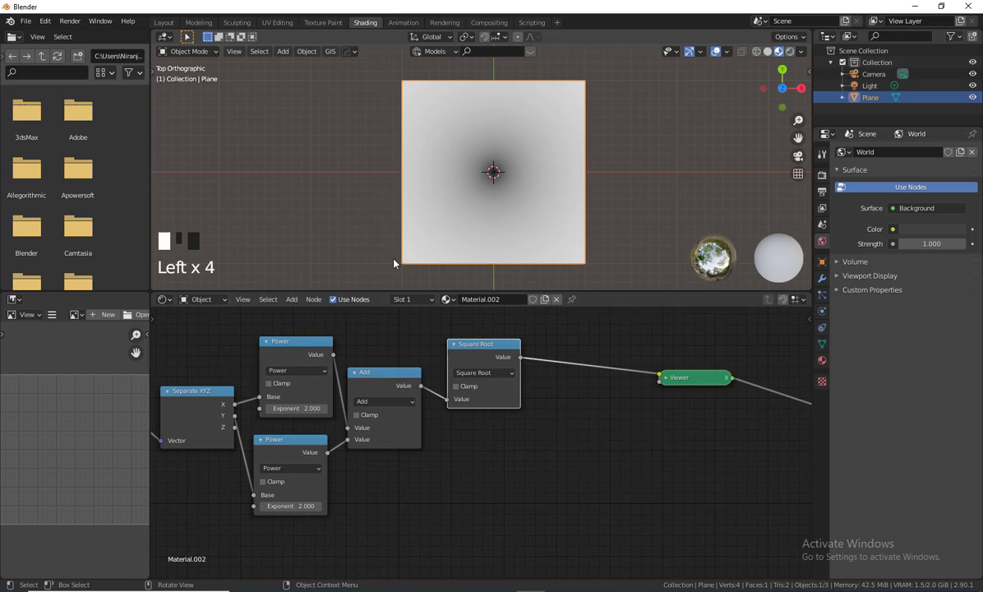
Insert a copy of the Square Root node before the Viewer and set it to Less Than with a threshold of 0.500.
key(shift+d)
click(600, 360)
click(607, 389)
click(376, 461)
mouse_move(600, 426)
mouse_down()
mouse_move(618, 425)
mouse_move(598, 425)
mouse_up()
click(601, 389)
click(386, 452)
Try different exponents on the two Power nodes, then undo those changes.
drag(295, 408, 303, 408)
drag(292, 506, 316, 506)
drag(296, 408, 309, 409)
key(ctrl+z)
key(ctrl+z)
key(ctrl+z)
key(ctrl+z)
key(ctrl+z)
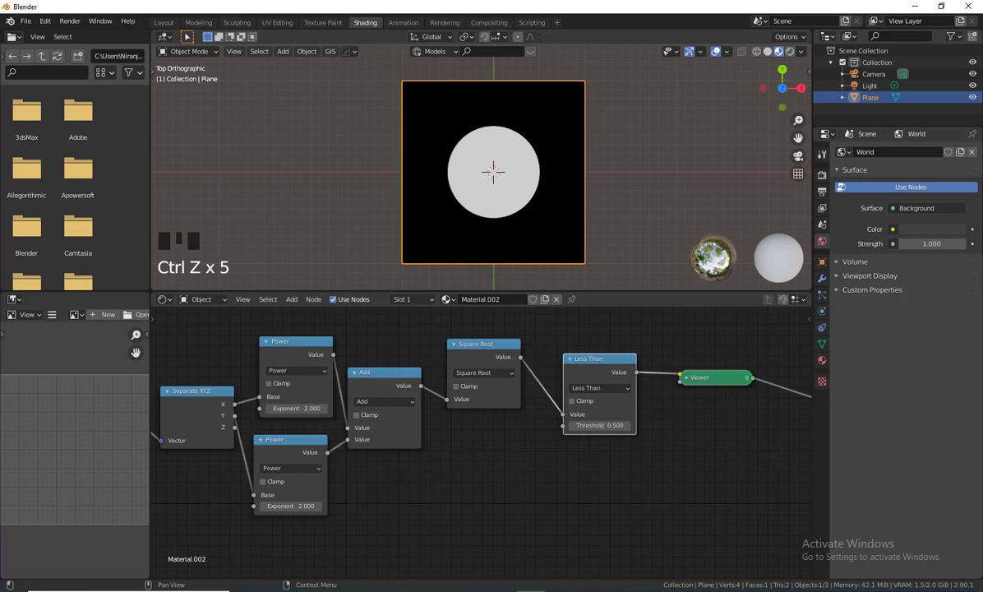
Switch both Power nodes to Absolute and set the Less Than threshold to 0.900.
click(301, 371)
click(282, 518)
click(292, 469)
click(278, 444)
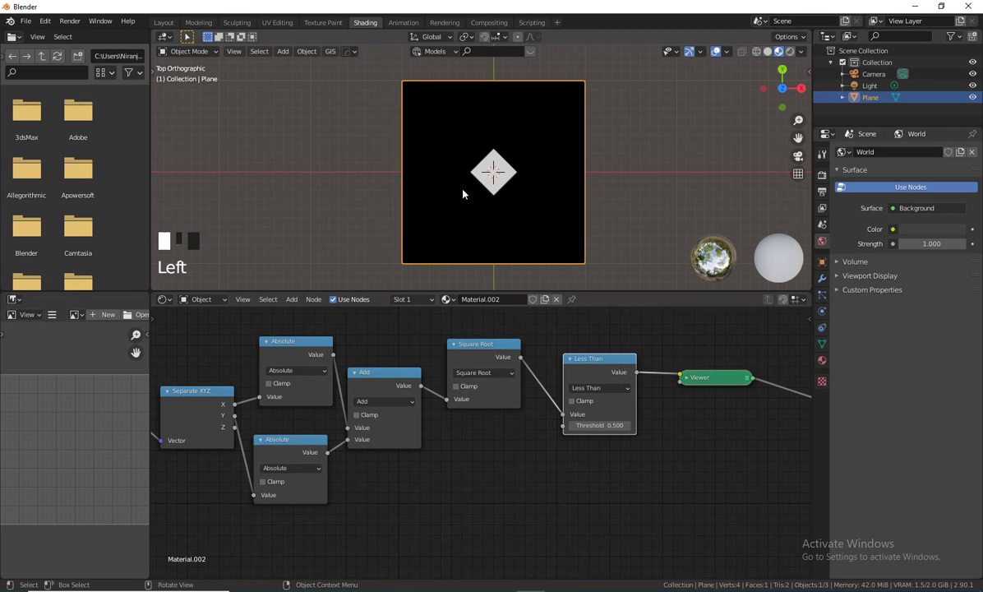
drag(597, 426, 625, 426)
Enlarge the node editor over the viewport and file browser, and set the Less Than threshold to 0.700.
middle_drag(509, 500, 615, 507)
drag(615, 291, 615, 172)
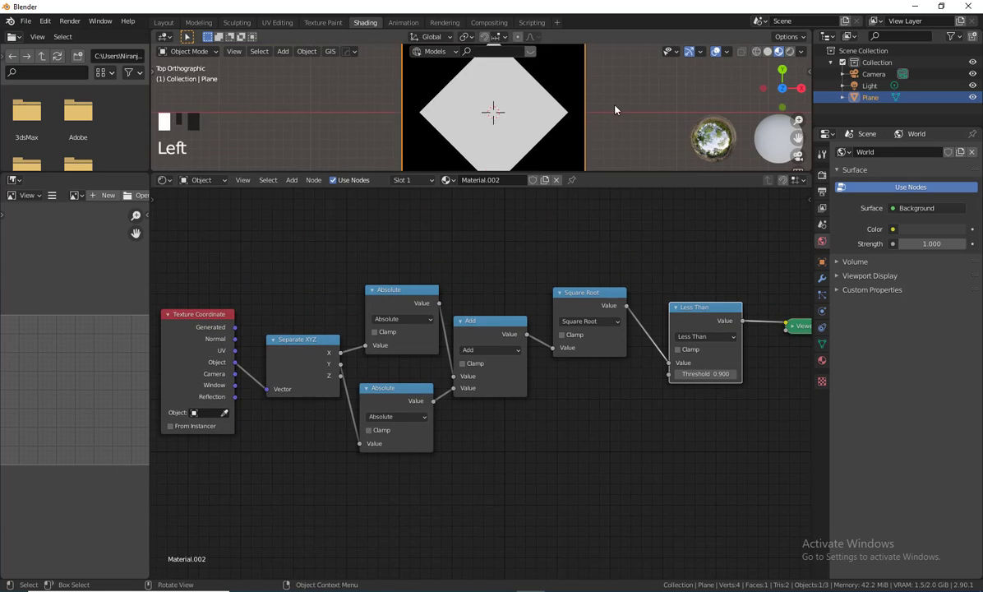
shift+right_drag(615, 107, 587, 129)
scroll(586, 130, down, 4)
middle_drag(465, 487, 476, 468)
drag(150, 367, 36, 364)
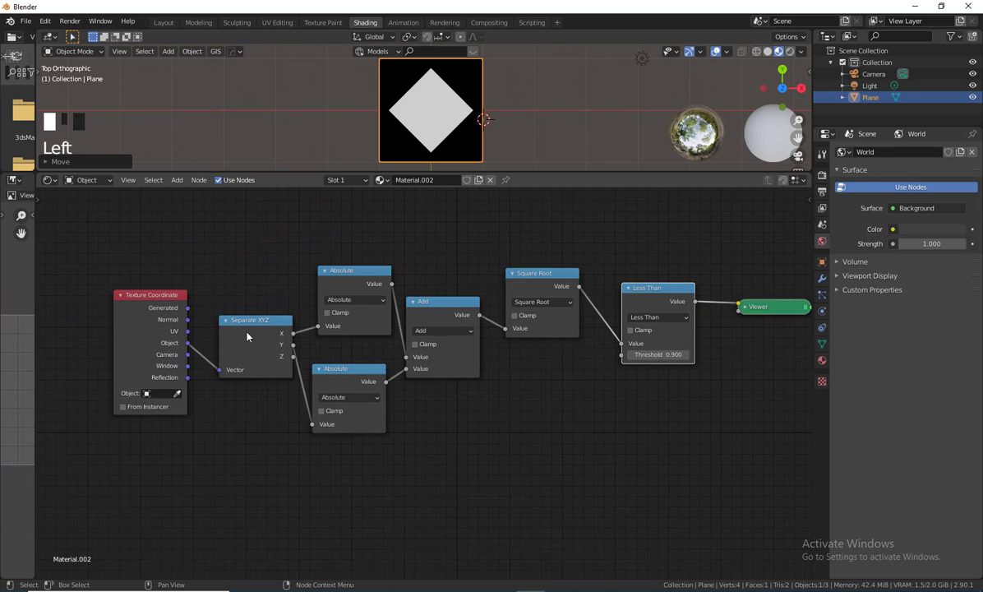
drag(658, 355, 616, 354)
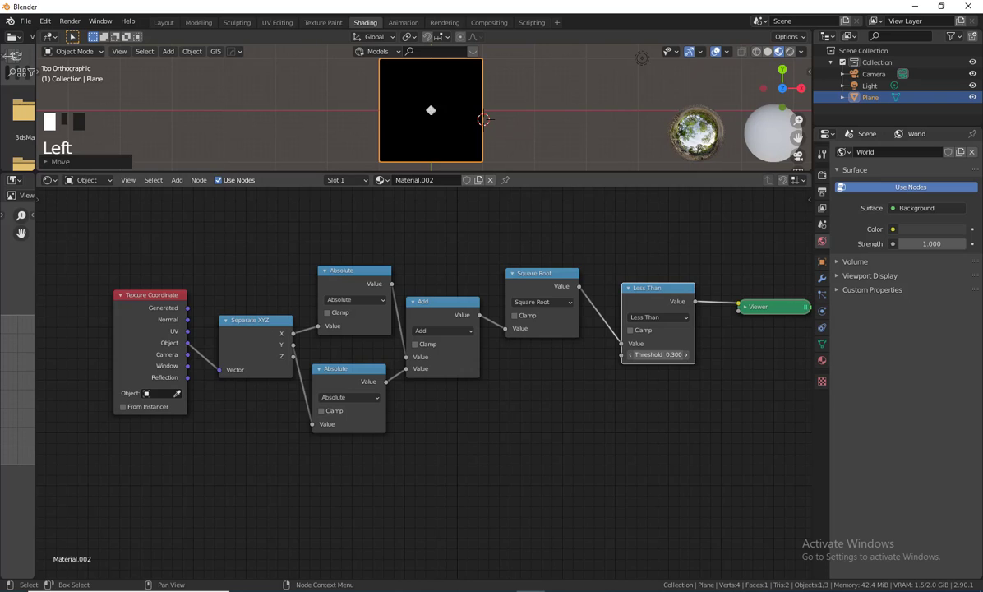
Move the Texture Coordinate and Separate XYZ nodes farther from the Absolute nodes and nudge the Add node.
drag(85, 273, 250, 361)
drag(251, 320, 170, 339)
drag(433, 302, 444, 309)
Try a copy of the Add node between Separate XYZ X and the upper Absolute node, varying its value.
key(shift+d)
click(284, 375)
drag(292, 440, 247, 441)
drag(292, 374, 278, 411)
drag(213, 364, 371, 424)
drag(242, 471, 215, 448)
drag(261, 414, 277, 274)
drag(295, 341, 337, 340)
Duplicate the inserted Add node onto the Y branch before the lower Absolute node and vary the values of both copies.
key(shift+d)
click(292, 395)
drag(287, 457, 246, 457)
drag(296, 341, 247, 340)
Delete both inserted Add copies and reconnect Separate XYZ X and Y directly to the two Absolute nodes.
drag(235, 240, 301, 434)
key(Delete)
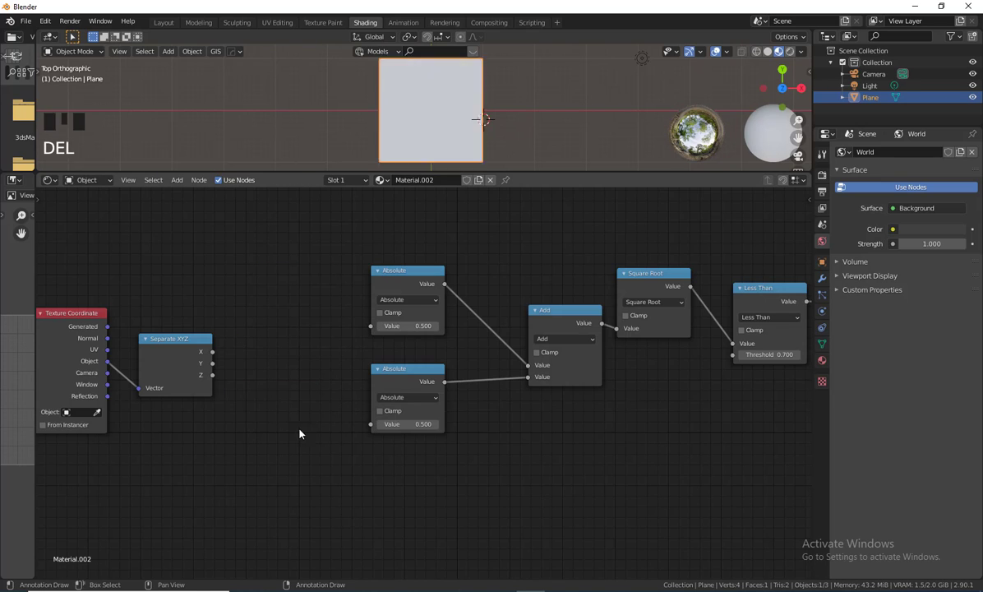
drag(212, 352, 371, 326)
drag(212, 364, 371, 424)
Try Compare with changed value and epsilon on the Less Than node, then return it to Less Than with threshold 0.800.
drag(772, 288, 752, 269)
click(775, 301)
click(530, 351)
click(753, 302)
click(514, 384)
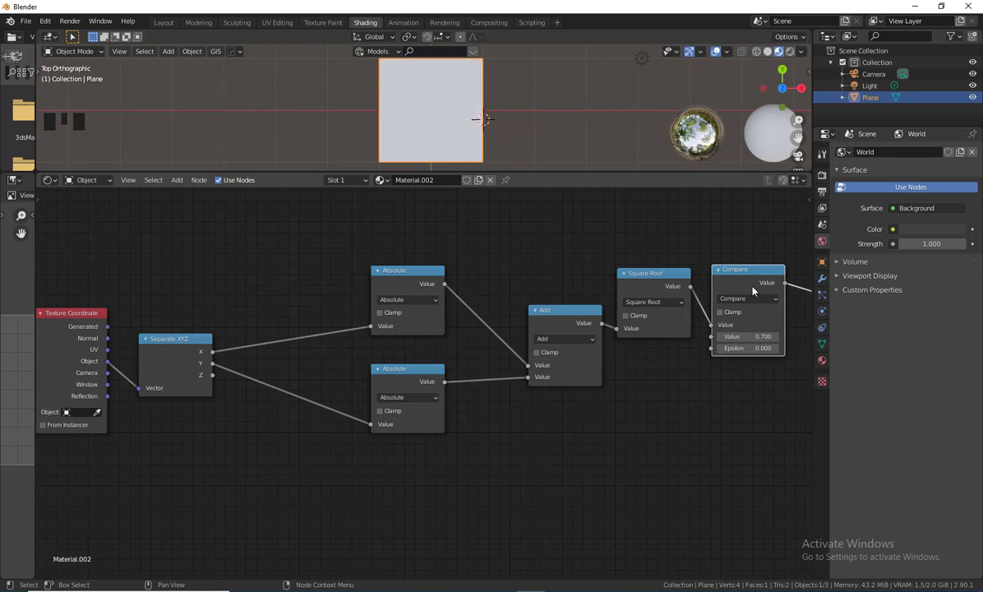
drag(752, 336, 698, 337)
drag(751, 348, 806, 336)
click(751, 299)
click(514, 350)
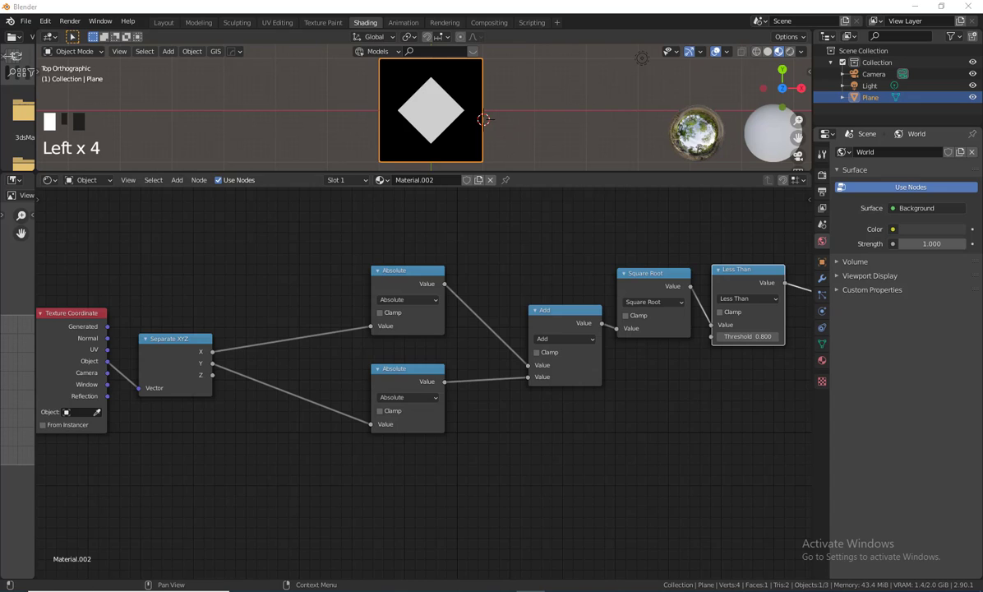
Move the Square Root, Add and two Absolute nodes down to free space above them.
scroll(744, 423, down, 1)
middle_drag(744, 427, 669, 434)
drag(582, 287, 583, 390)
drag(502, 321, 480, 406)
drag(355, 374, 297, 474)
drag(356, 283, 288, 380)
Duplicate the Absolute, Add and Square Root chain above the original and feed it from Separate XYZ X and Y.
drag(600, 560, 279, 395)
key(shift+d)
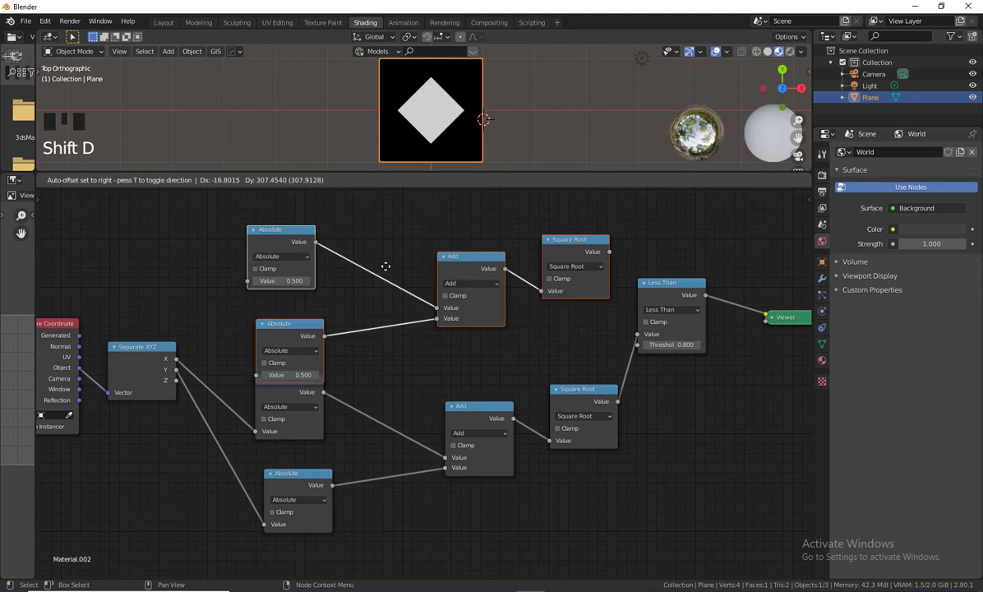
click(386, 243)
drag(176, 358, 235, 273)
Lower the Less Than node, add a Mix color node above it and preview the mix through the Viewer.
middle_drag(581, 330, 439, 383)
drag(534, 335, 540, 395)
key(shift+a)
text(s)
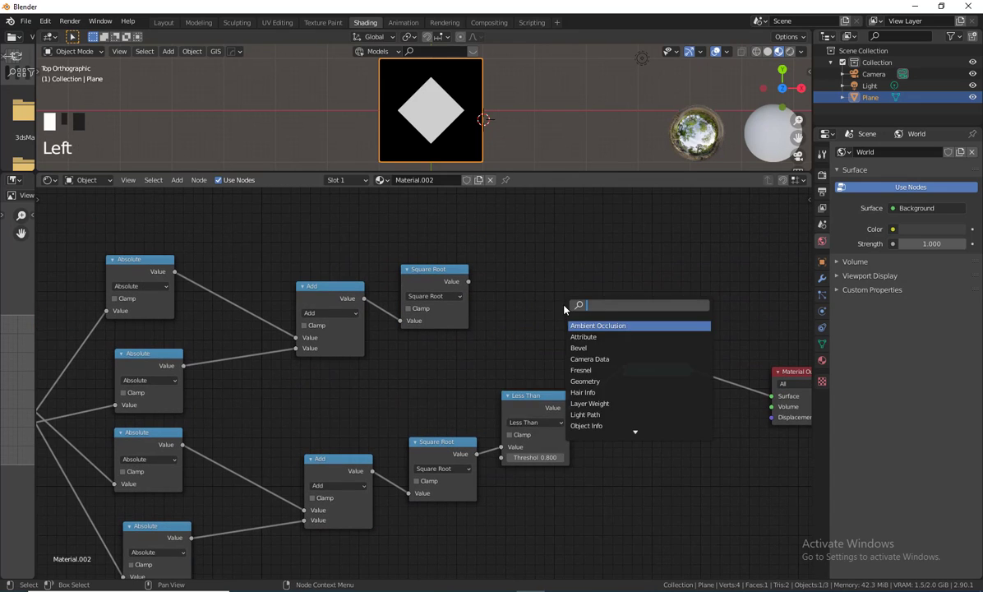
text(mix)
click(623, 338)
click(609, 288)
ctrl+shift+click(602, 275)
Connect the upper Square Root to the Mix node's Color1 and Less Than to Color2, moving Less Than closer.
drag(469, 281, 548, 318)
drag(570, 407, 549, 329)
drag(536, 398, 501, 363)
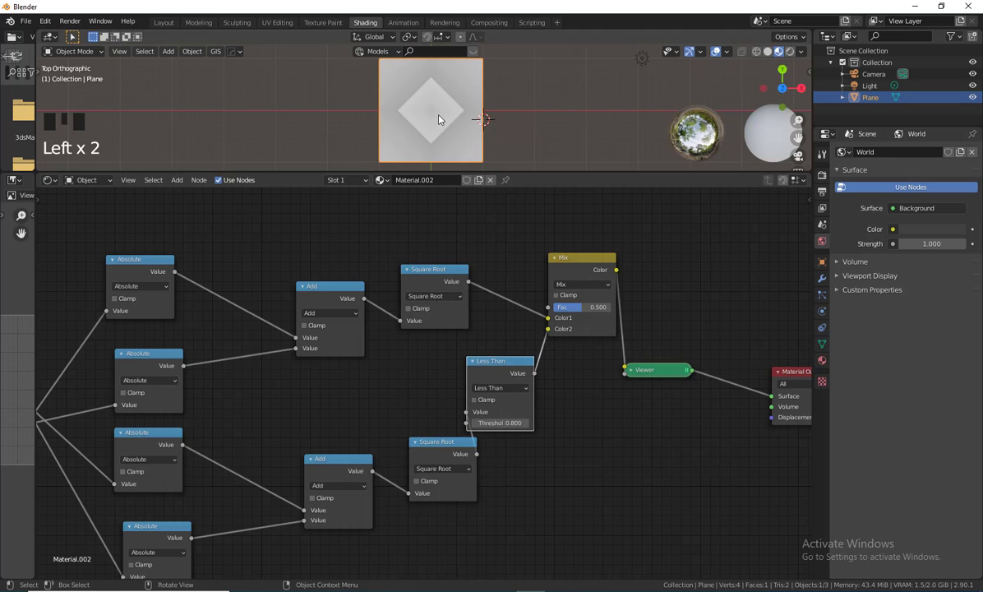
Reposition the Separate XYZ node and place a copy of the lower chain's first Absolute node beside it.
scroll(394, 349, down, 1)
middle_drag(395, 354, 571, 321)
drag(204, 375, 186, 363)
drag(343, 397, 337, 408)
key(shift+d)
click(435, 461)
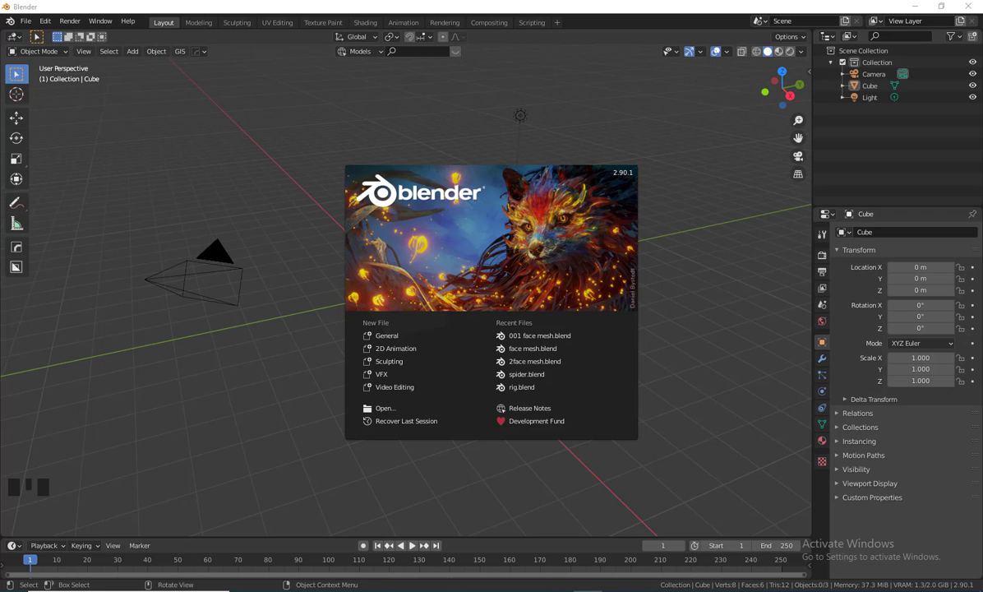
Dismiss the splash screen in the new scene and delete the default cube.
middle_drag(494, 370, 298, 351)
scroll(397, 354, up, 2)
middle_drag(397, 354, 408, 353)
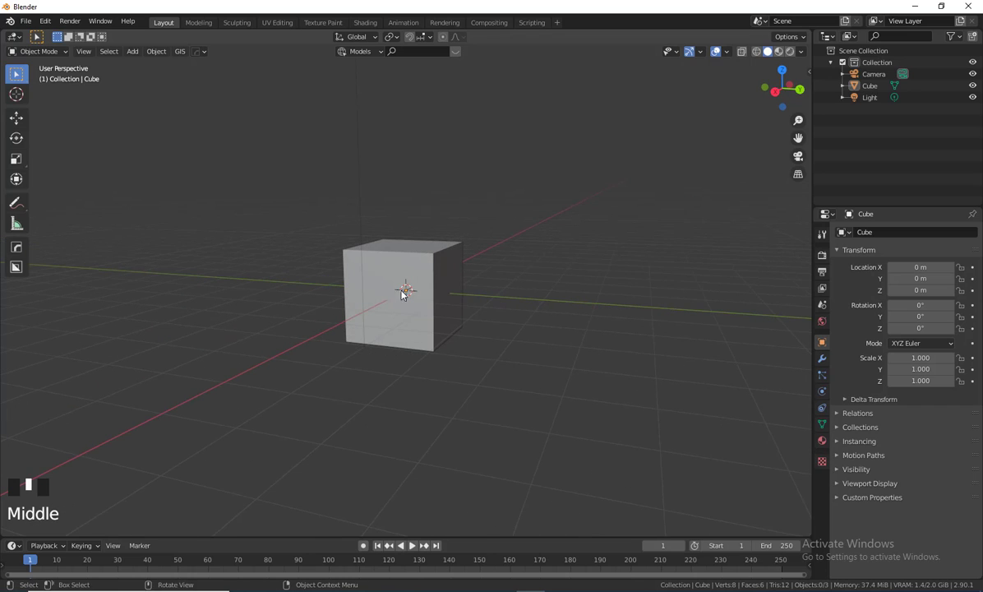
middle_drag(403, 294, 389, 325)
click(456, 315)
middle_drag(456, 315, 507, 373)
key(Delete)
scroll(492, 376, down, 2)
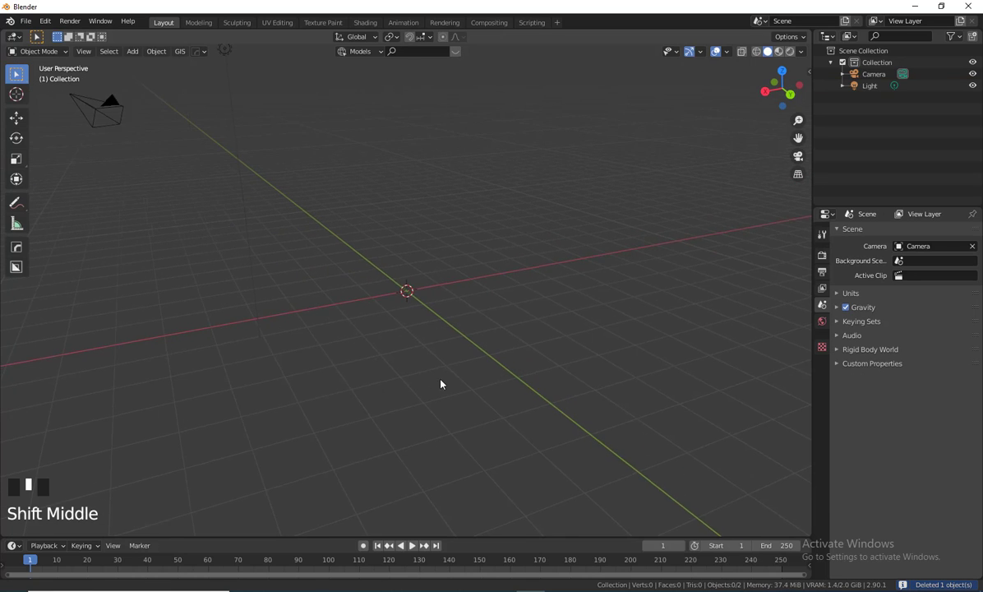
Add a Monkey mesh at the scene origin and bring its face into view.
shift+middle_drag(441, 384, 488, 335)
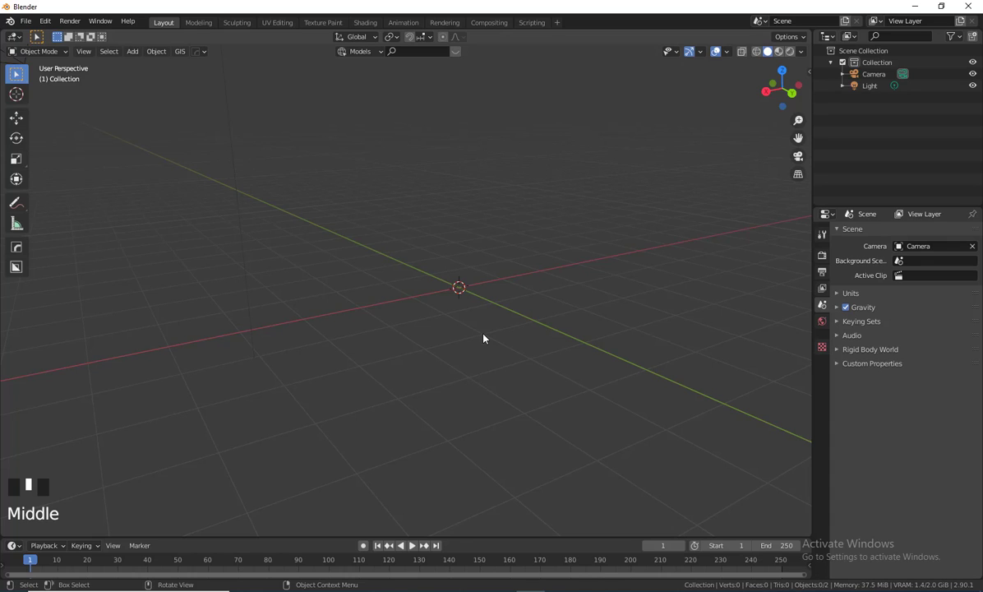
key(shift+a)
mouse_move(483, 335)
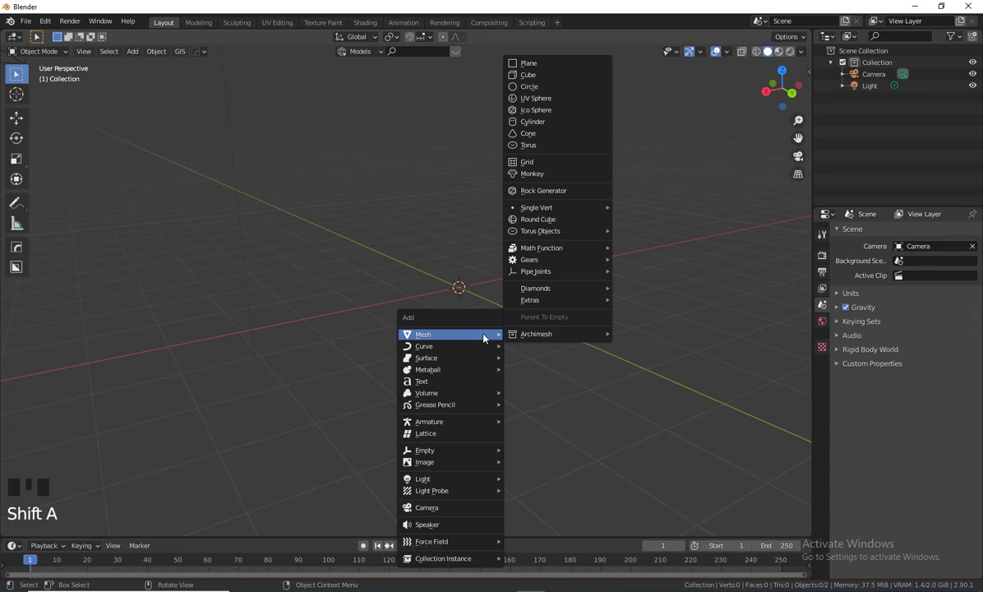
click(547, 174)
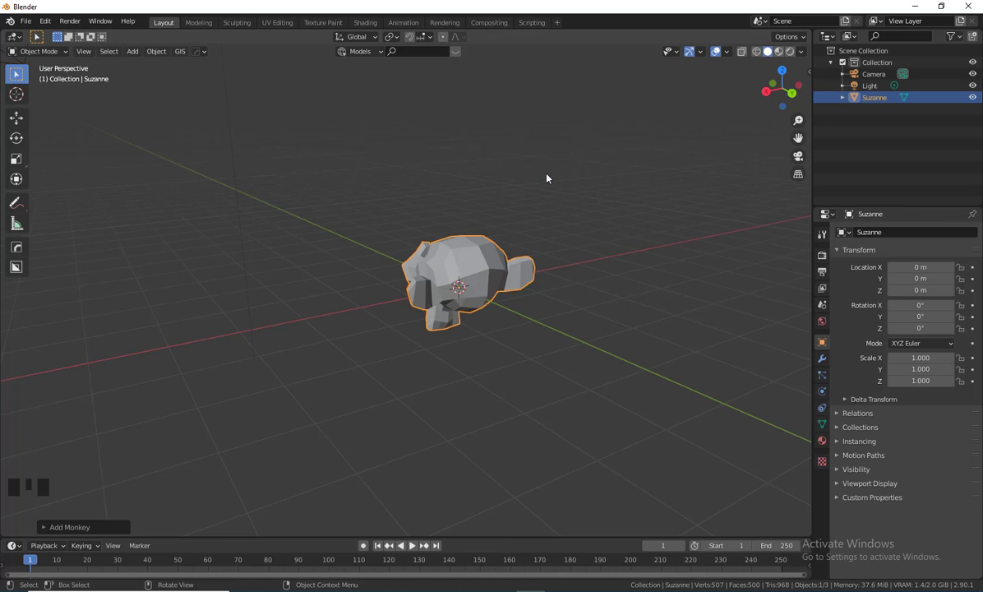
middle_drag(489, 395, 644, 398)
scroll(450, 393, up, 4)
mouse_move(450, 393)
shift+middle_down()
mouse_move(416, 424)
mouse_move(462, 405)
shift+middle_up()
scroll(506, 440, down, 1)
middle_drag(505, 440, 625, 362)
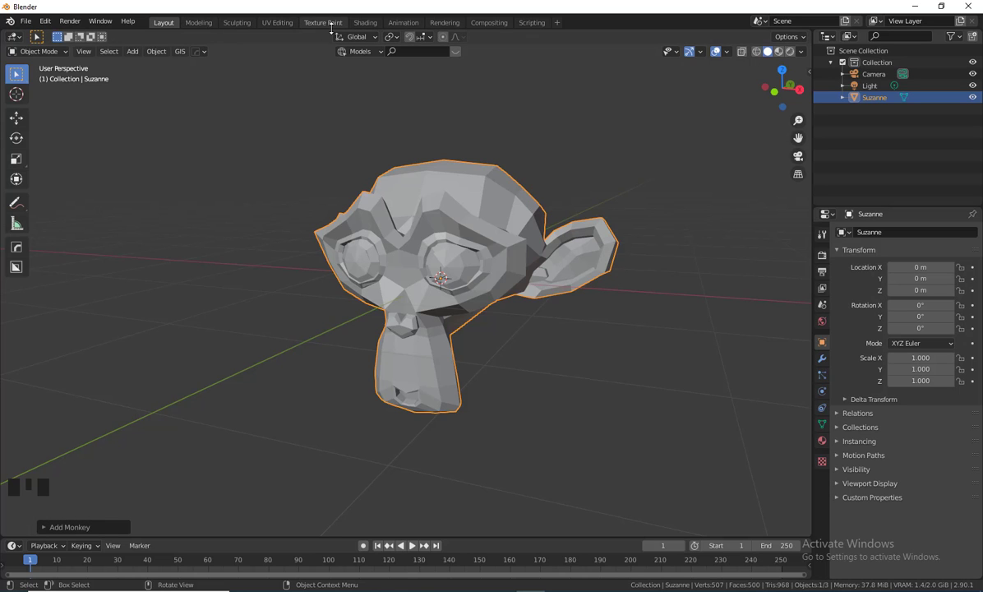
Switch to the Shading workspace and frame the monkey head in the material preview.
click(365, 23)
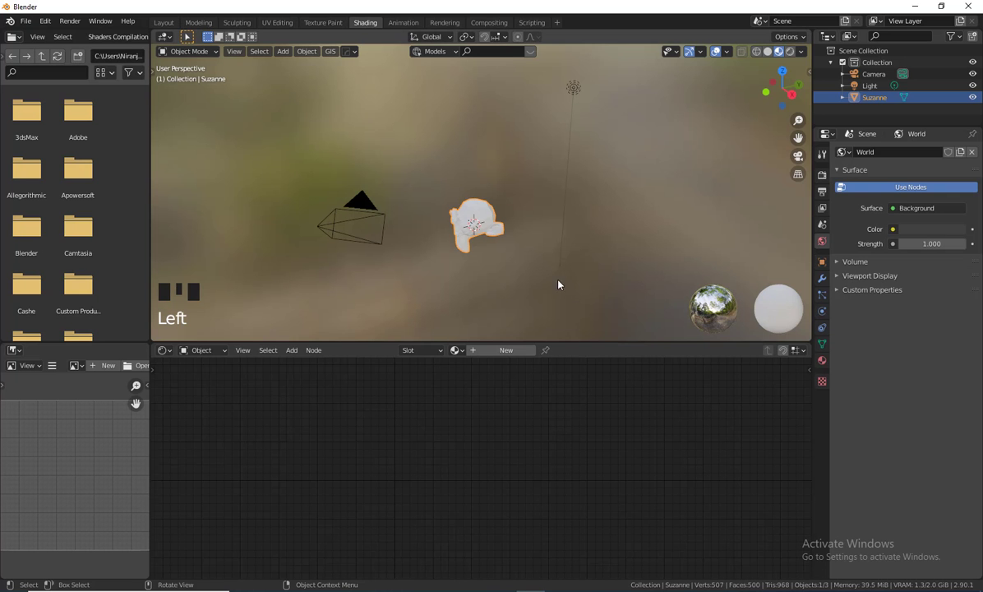
scroll(540, 272, up, 4)
middle_drag(526, 277, 817, 106)
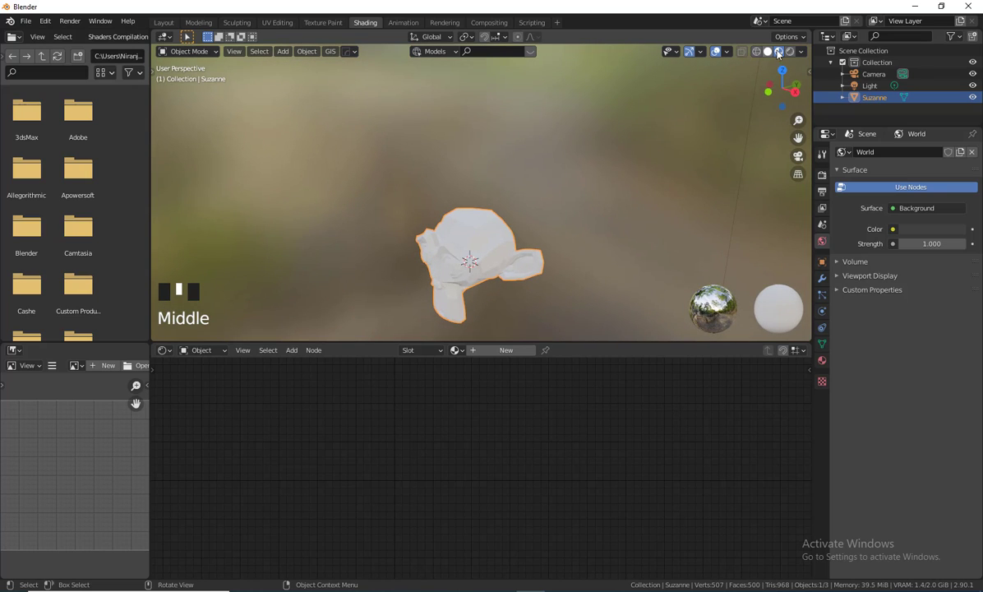
middle_drag(703, 70, 636, 154)
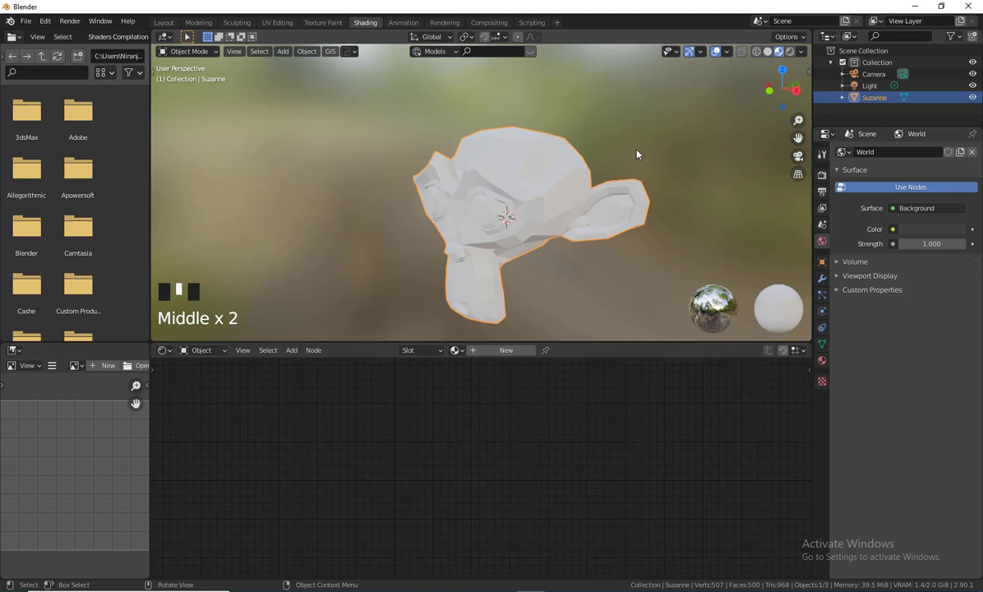
middle_drag(593, 202, 548, 188)
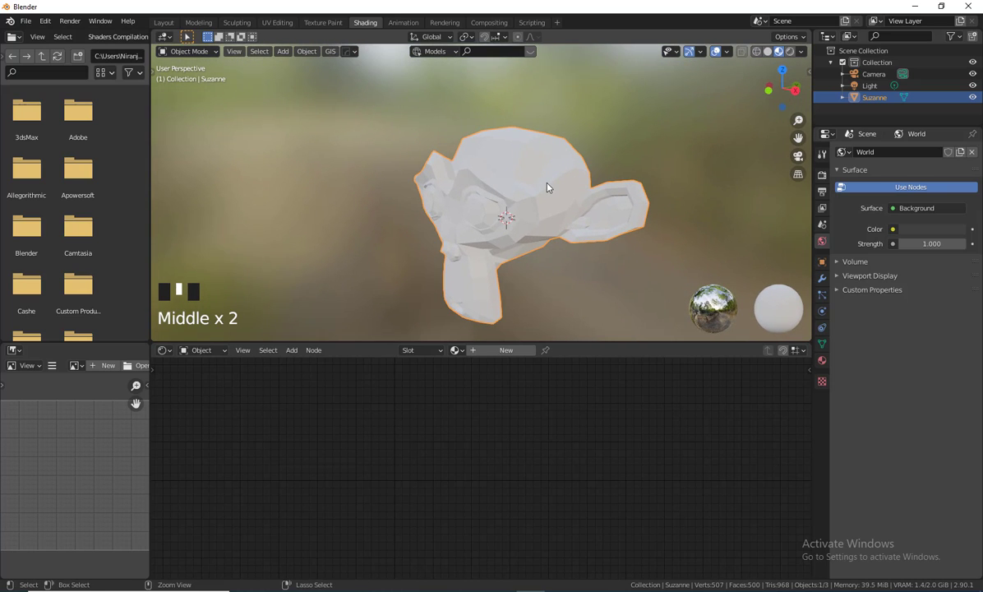
Give the monkey head a level 3 subdivision surface and smooth shading.
key(ctrl+3)
mouse_move(548, 188)
middle_down()
mouse_move(505, 194)
mouse_move(545, 186)
mouse_move(538, 191)
middle_up()
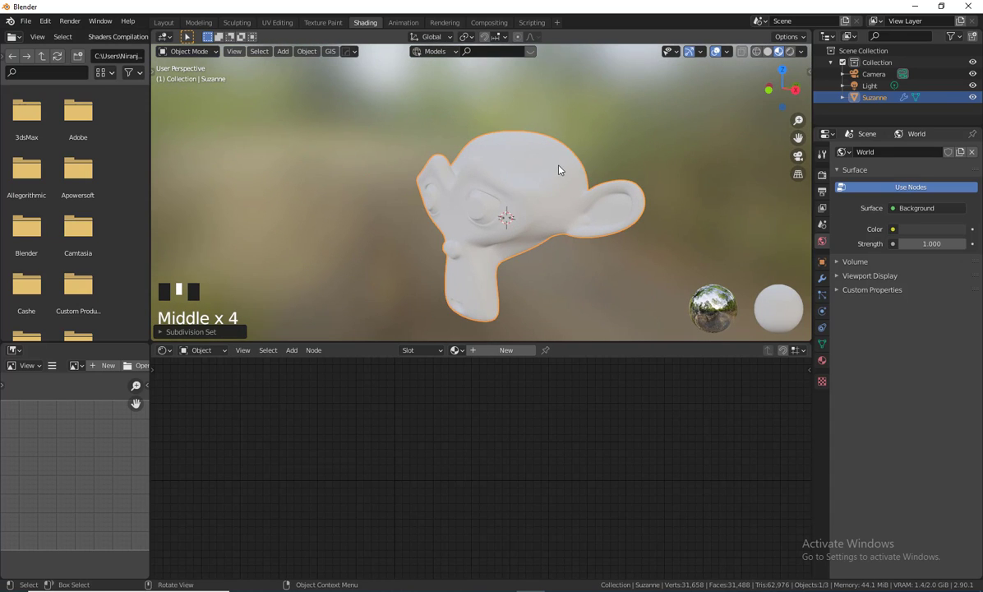
right_click(559, 170)
click(541, 168)
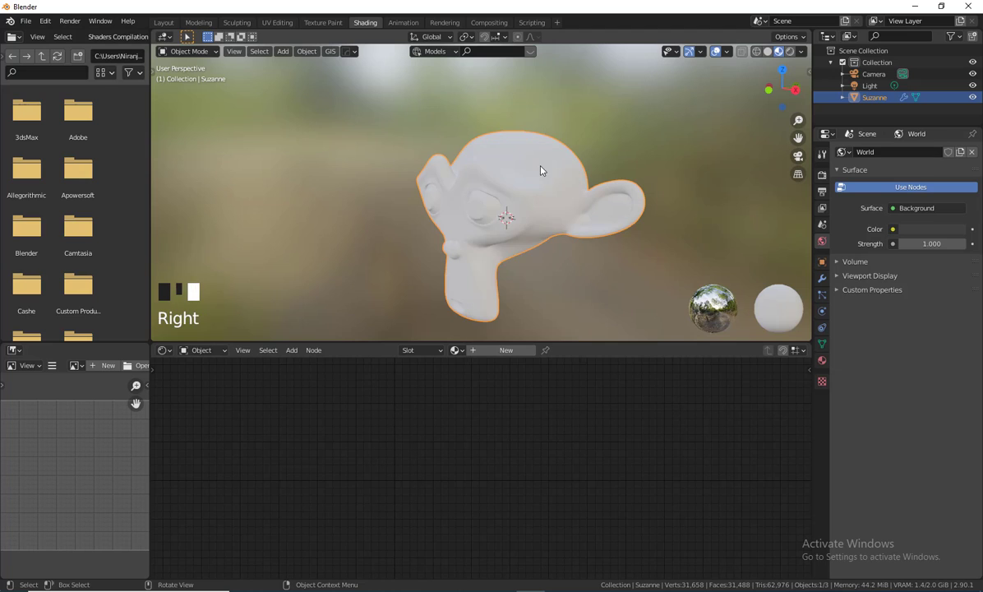
middle_drag(584, 222, 462, 120)
scroll(585, 232, up, 2)
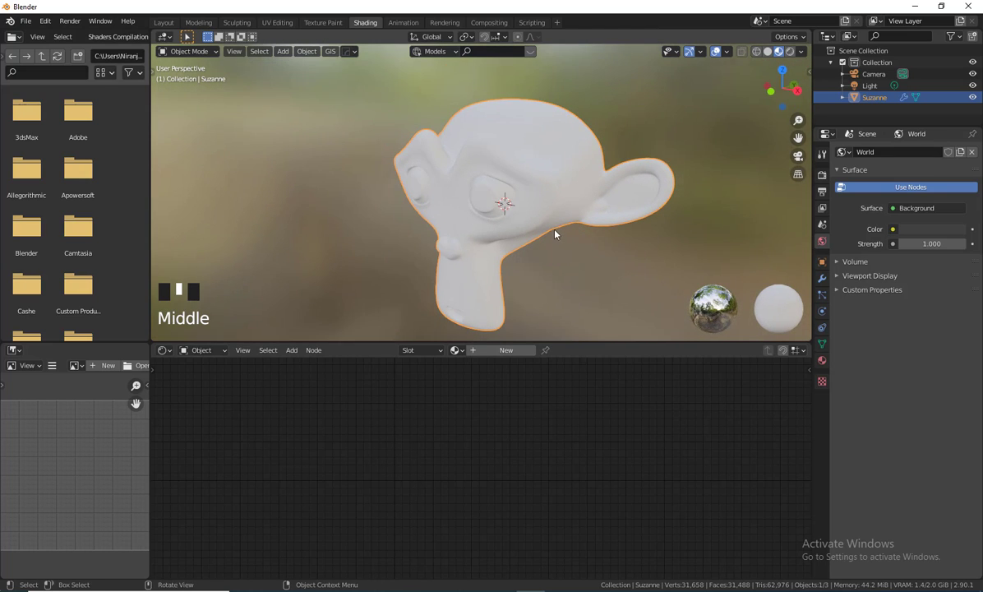
middle_drag(555, 234, 527, 184)
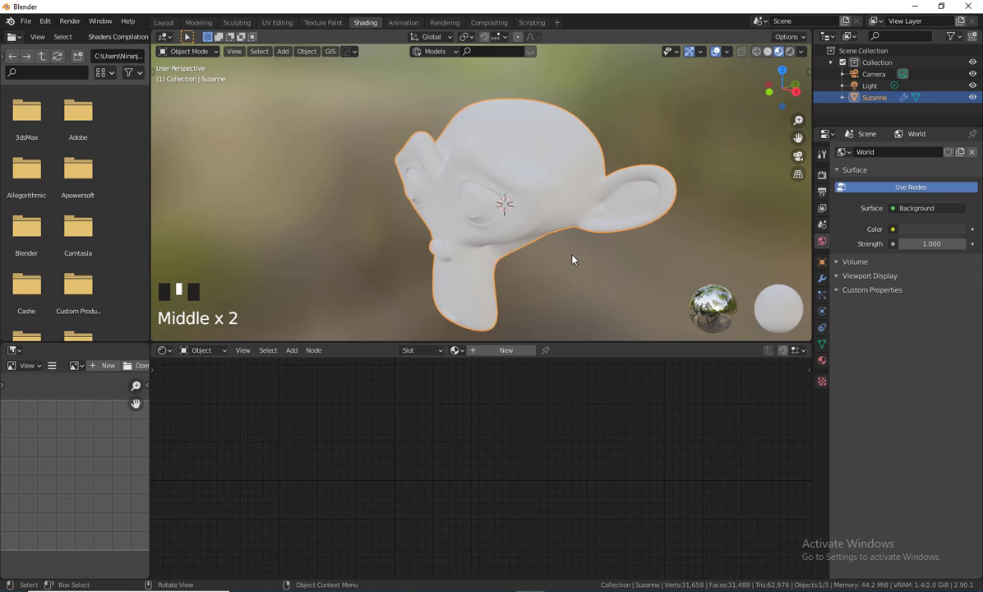
Create a new material on the monkey head and enlarge the node editor around its shader nodes.
click(516, 352)
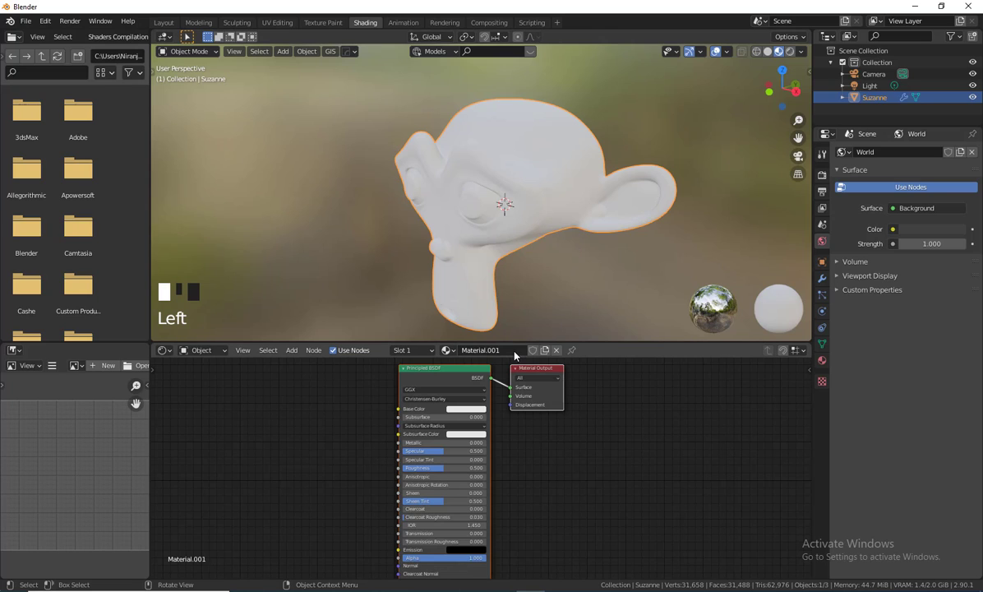
drag(550, 344, 551, 293)
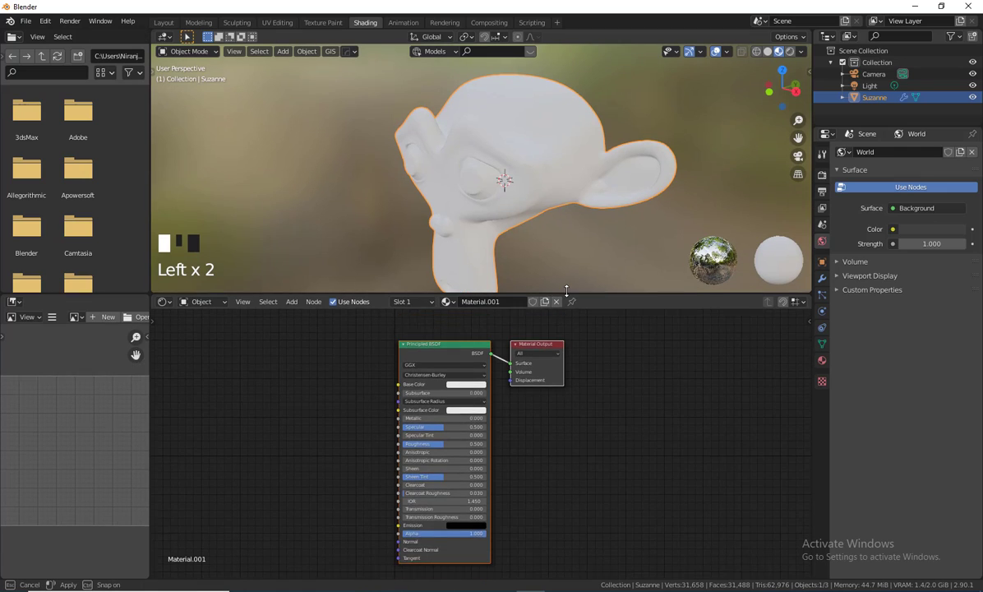
middle_drag(533, 405, 566, 369)
scroll(543, 409, up, 3)
middle_drag(496, 325, 491, 346)
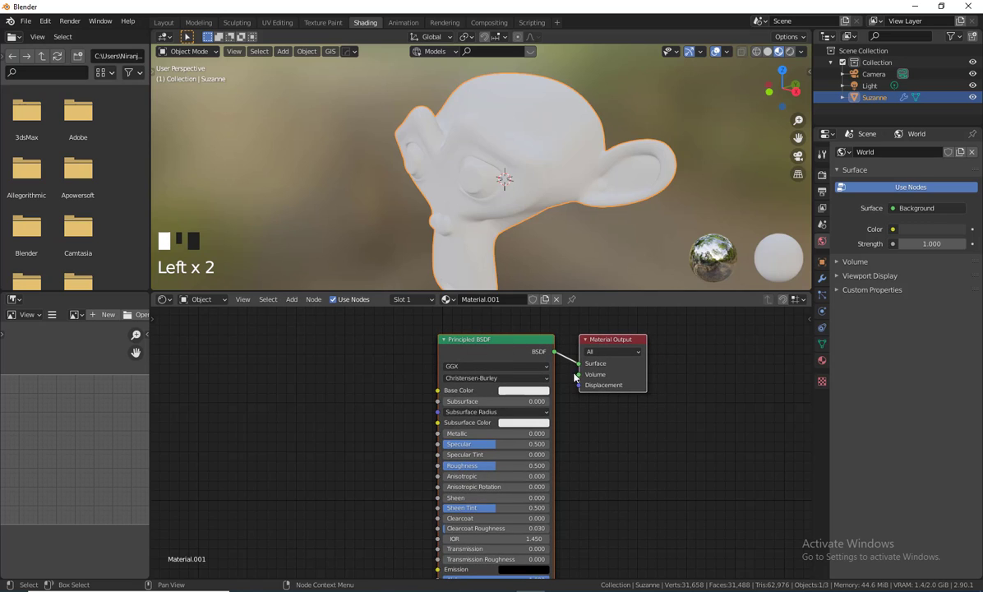
middle_drag(617, 448, 614, 448)
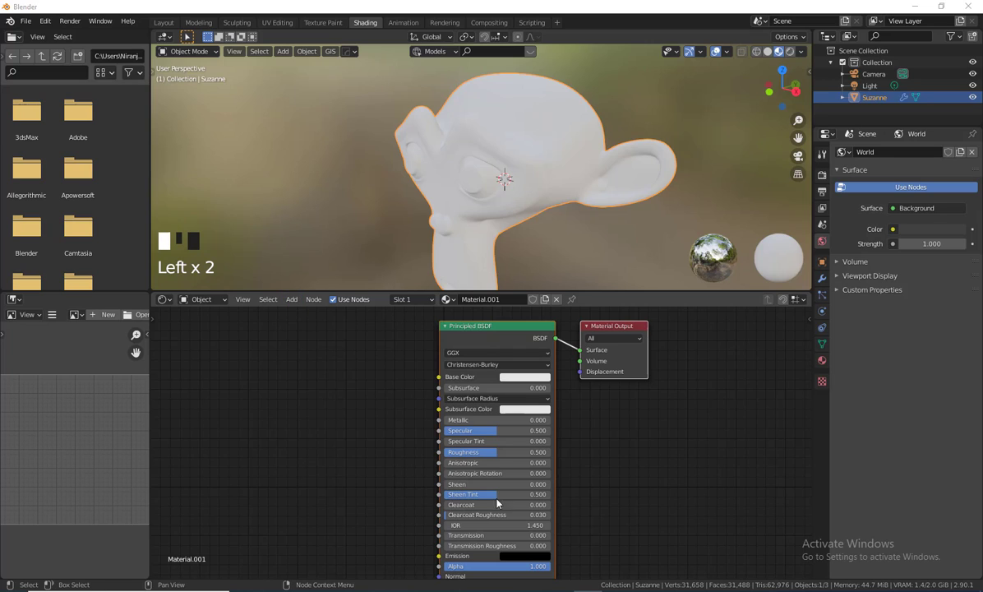
Add a Voronoi Texture node beside the Principled BSDF and connect its Color output to Base Color.
click(292, 300)
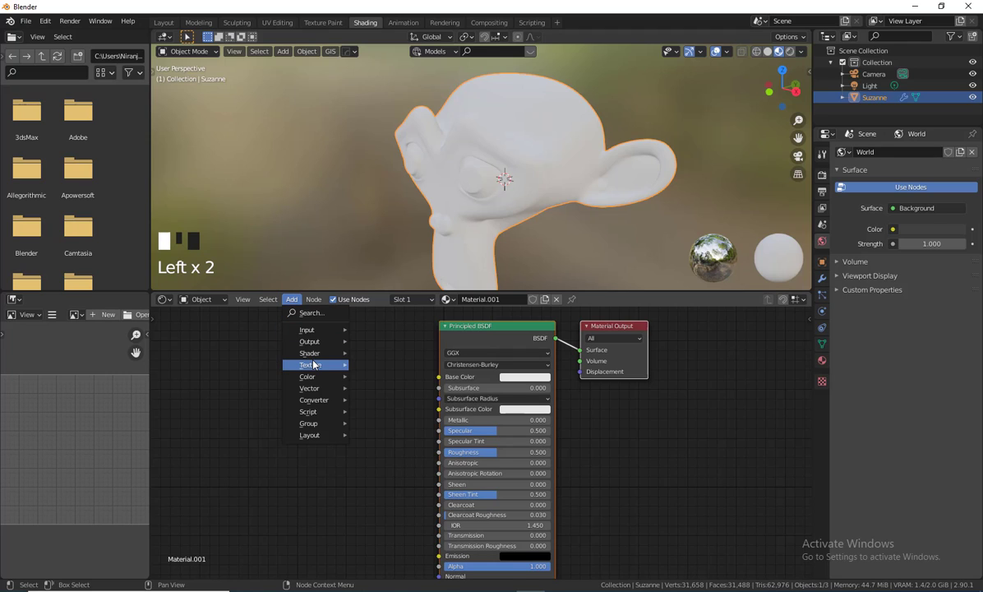
mouse_move(313, 364)
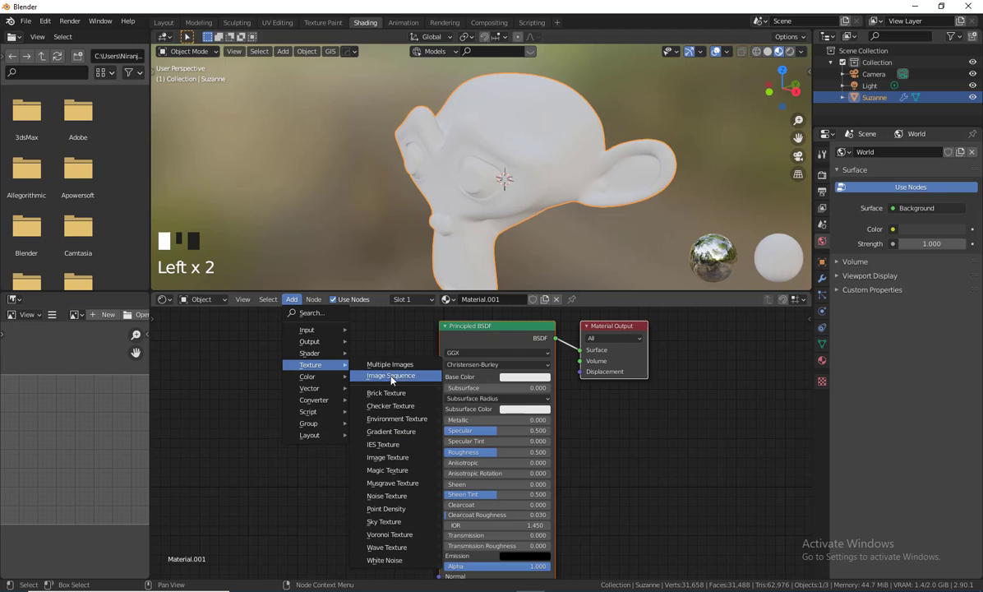
click(393, 535)
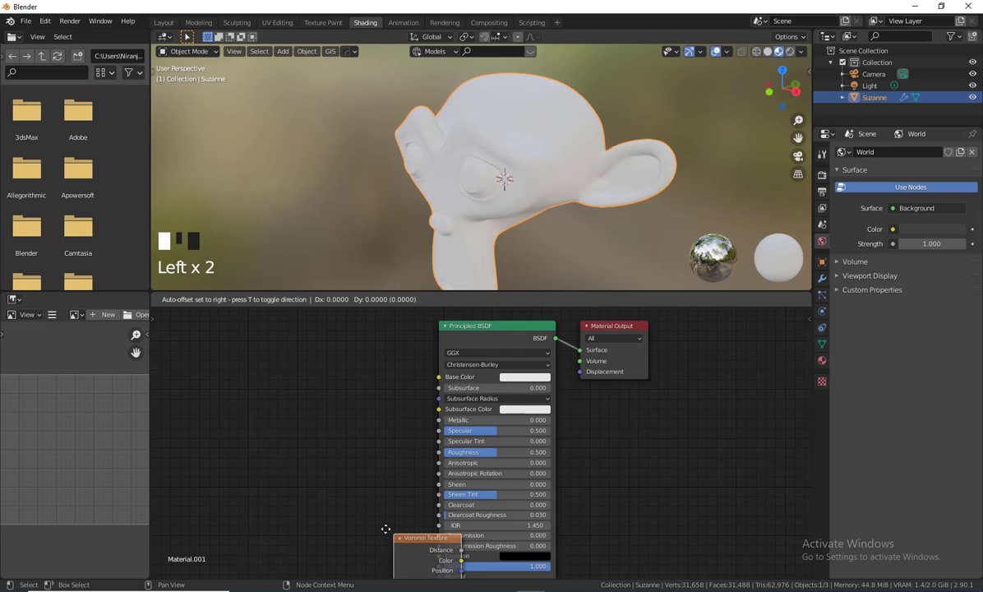
click(256, 344)
drag(283, 362, 256, 371)
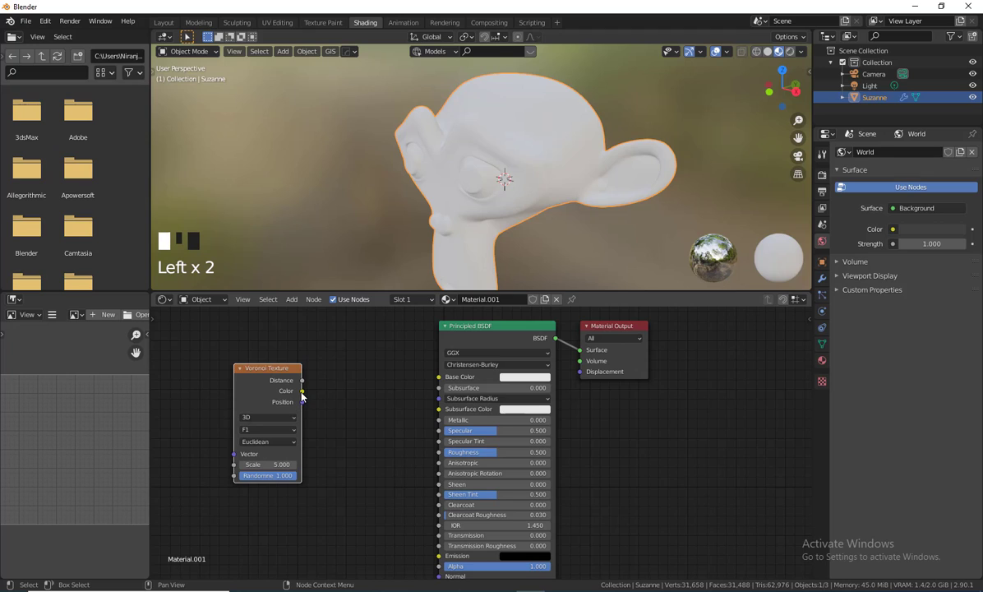
drag(302, 392, 441, 380)
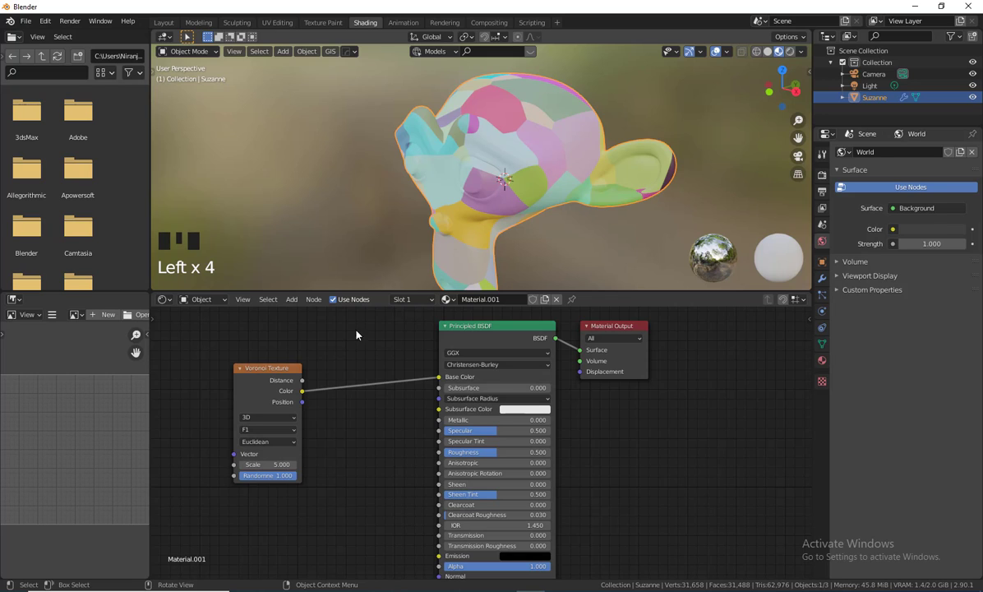
Switch the Voronoi Texture to 2D, raise its scale to about 13.6 and set its randomness to 0.
click(271, 417)
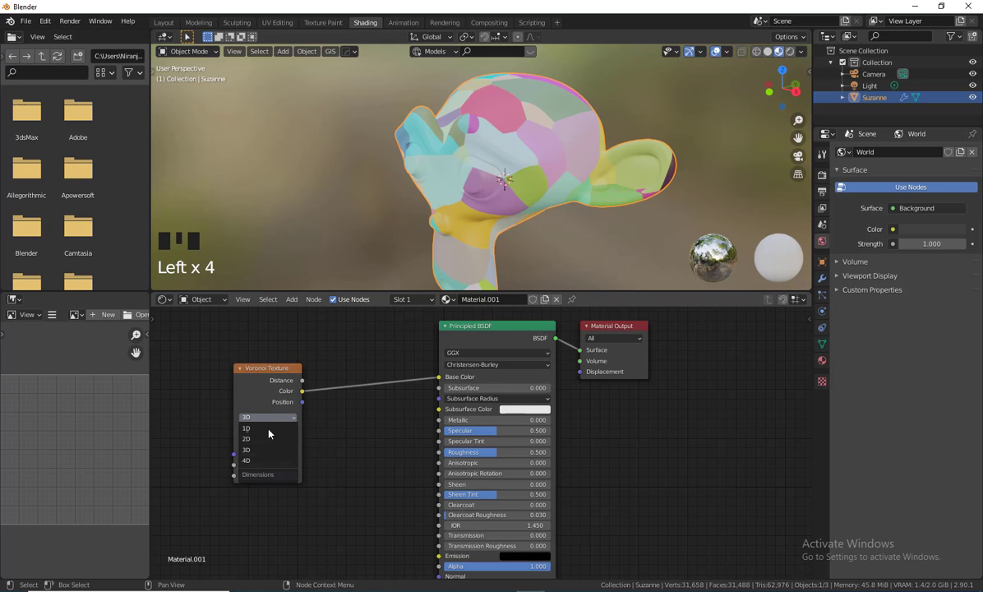
click(266, 439)
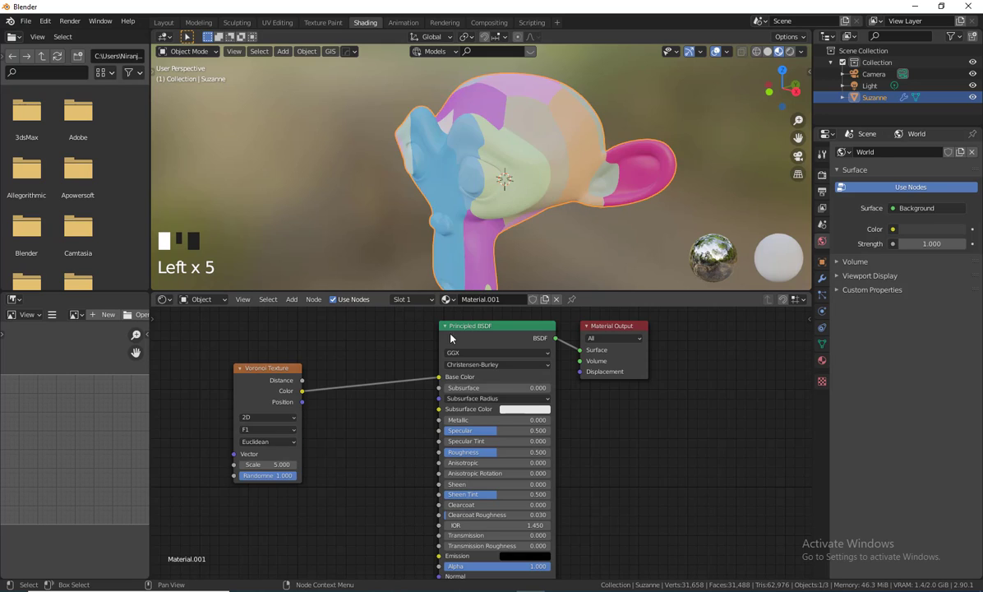
click(268, 417)
click(267, 440)
drag(268, 372, 258, 341)
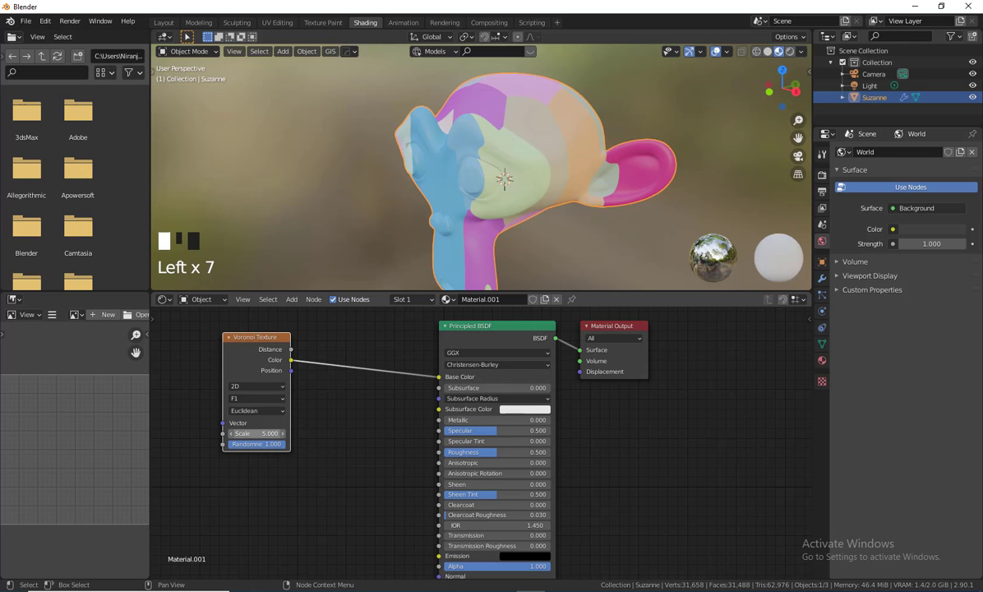
drag(258, 433, 311, 433)
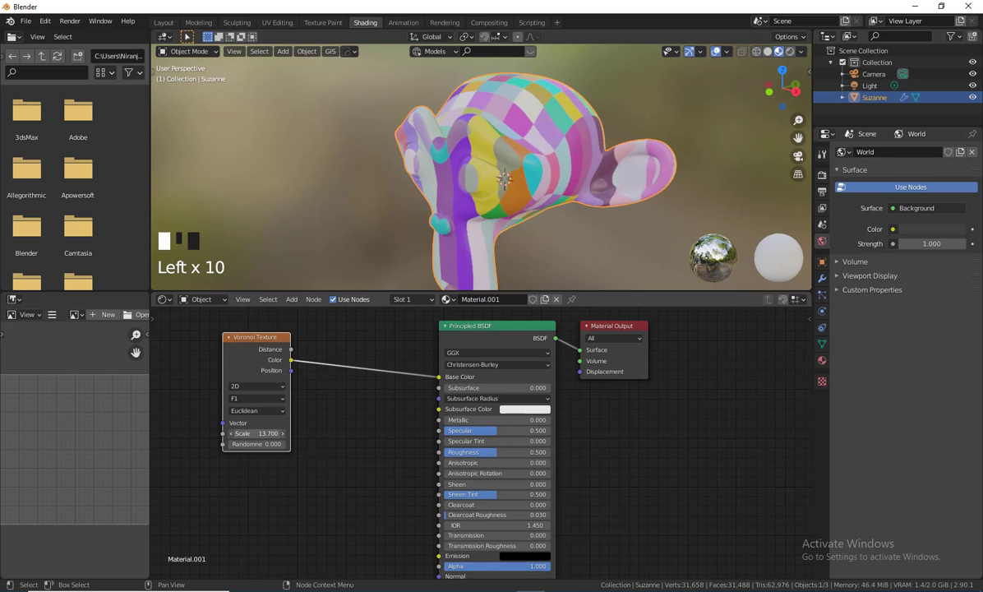
Try the Voronoi Texture's Manhattan distance metric, set the metric to Minkowski, and change the dimensions to 3D.
click(253, 410)
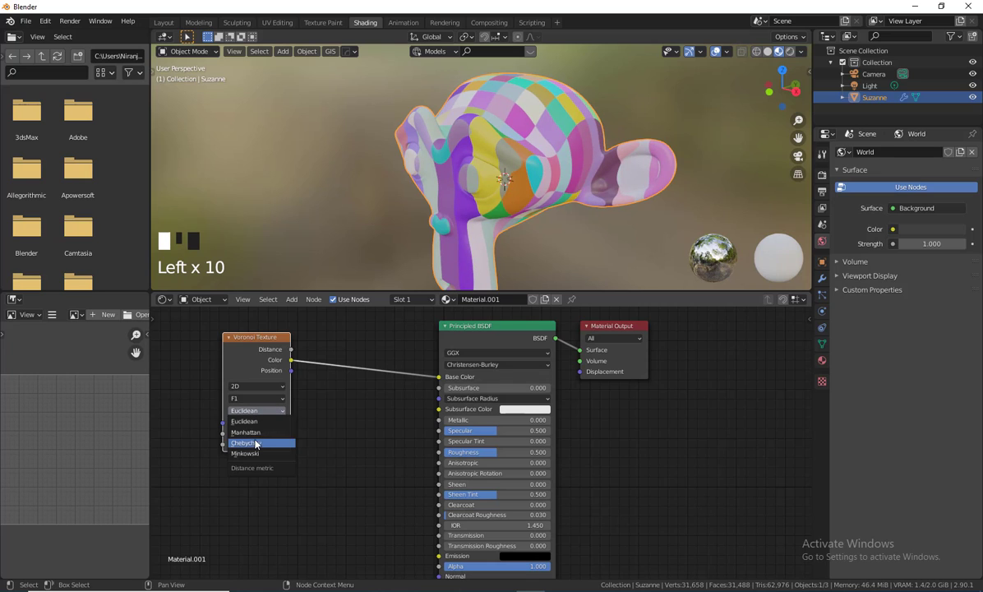
click(253, 432)
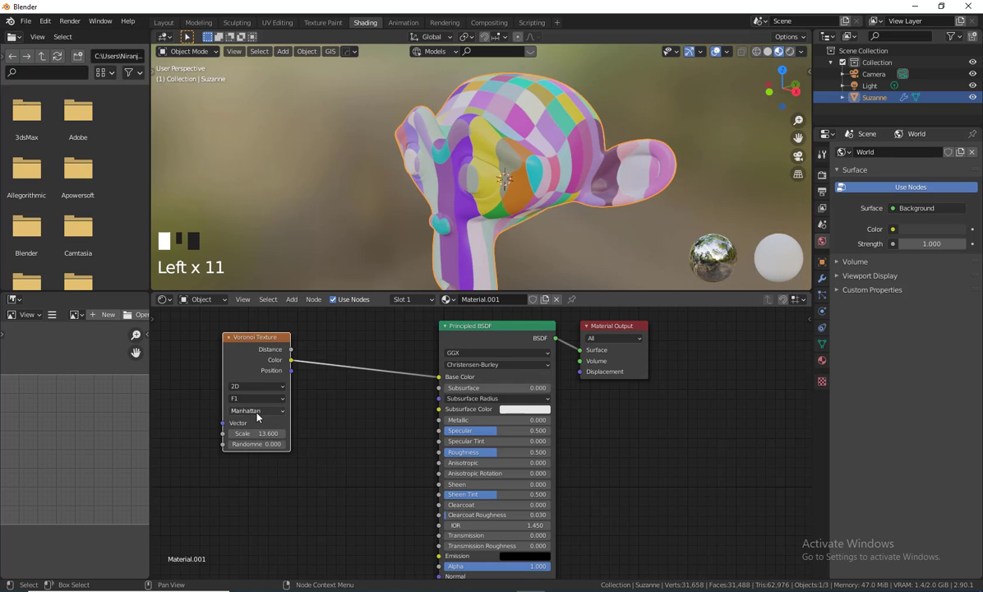
click(257, 417)
click(284, 452)
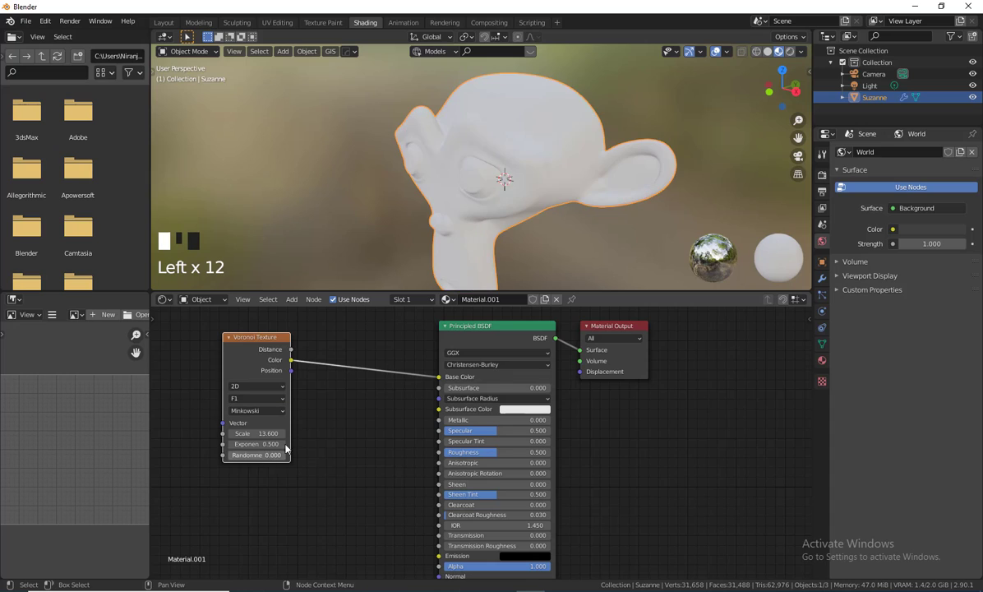
click(261, 391)
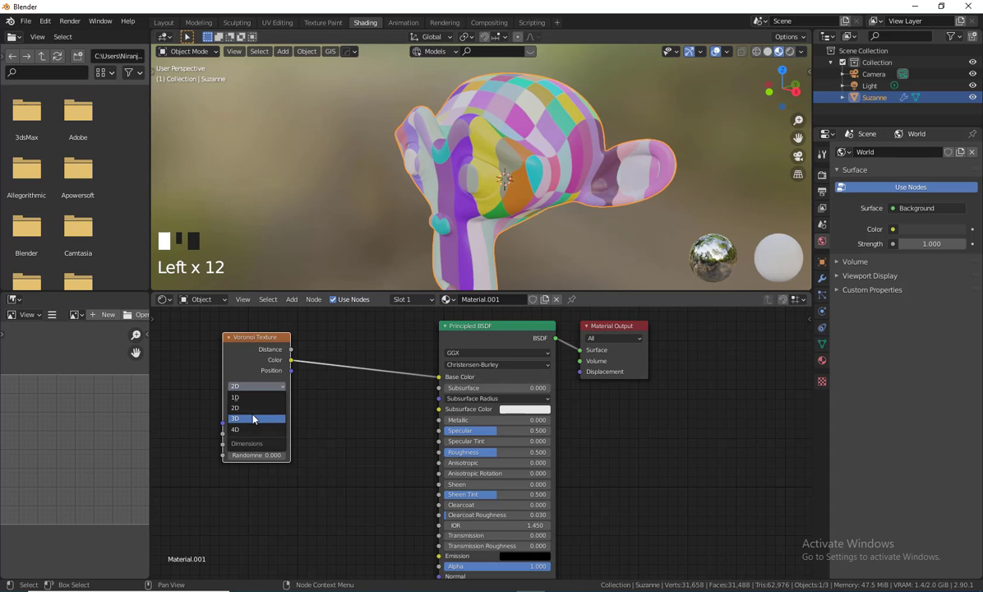
click(253, 419)
key(ctrl+z)
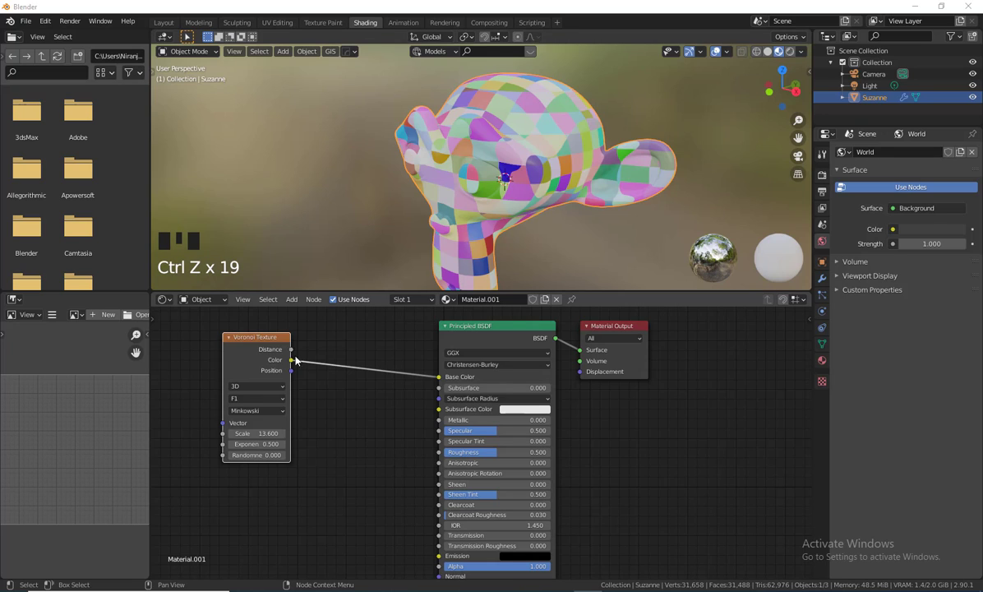
Reposition the Voronoi Texture node and connect its Distance output to the Principled BSDF's Base Color.
drag(271, 342, 256, 362)
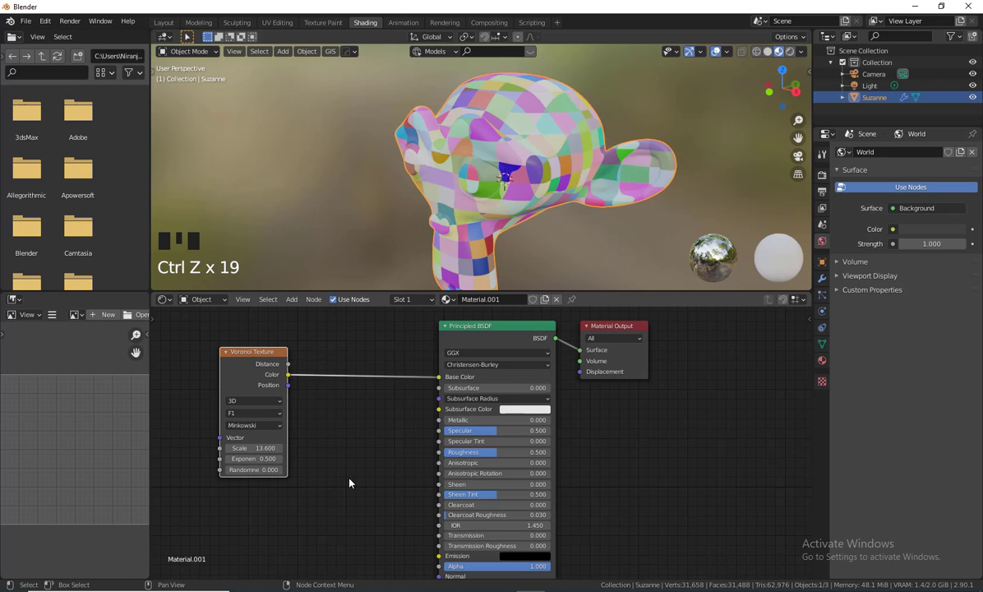
drag(255, 361, 271, 358)
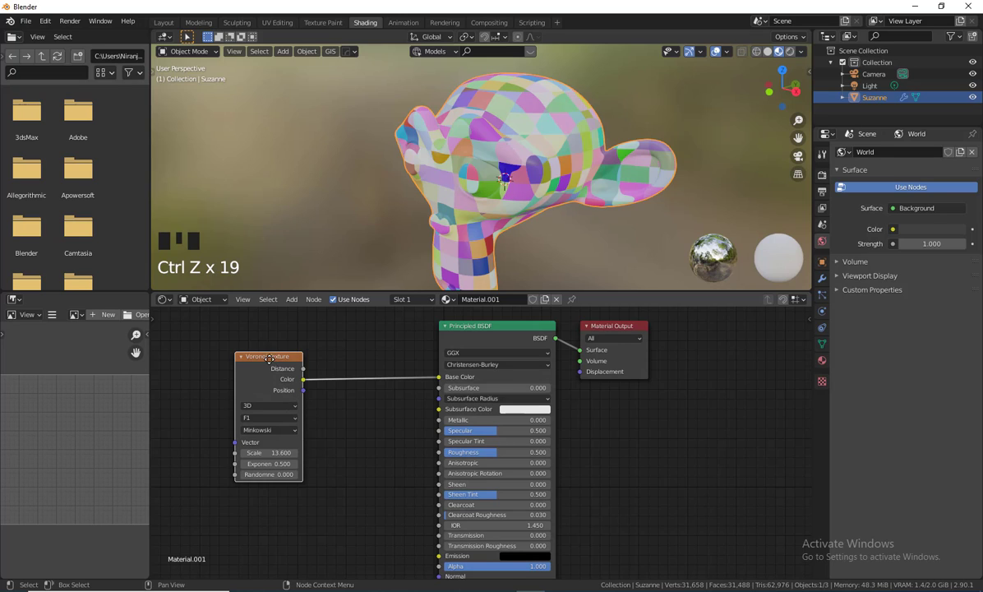
drag(270, 359, 262, 362)
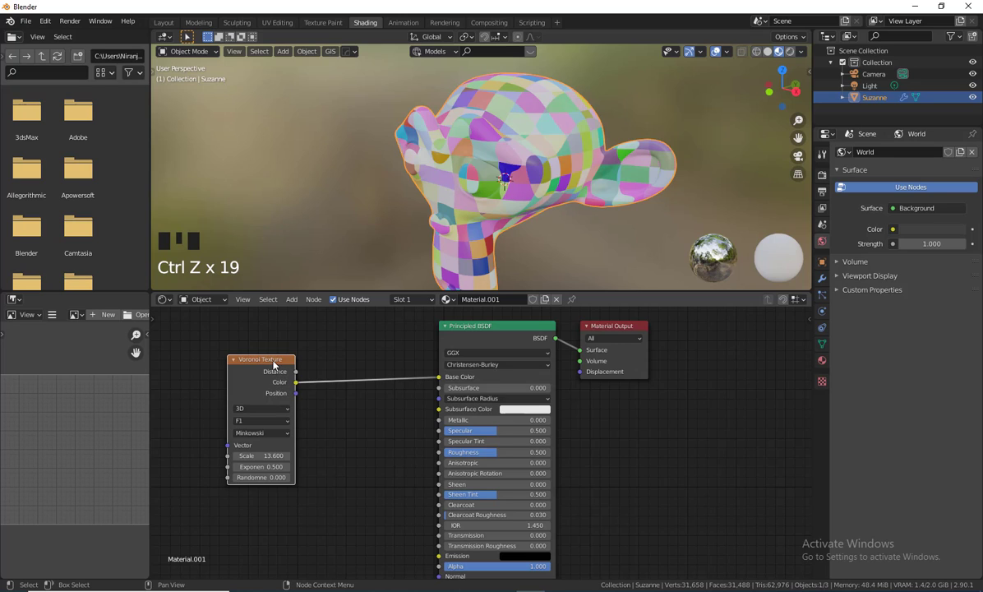
drag(274, 366, 287, 363)
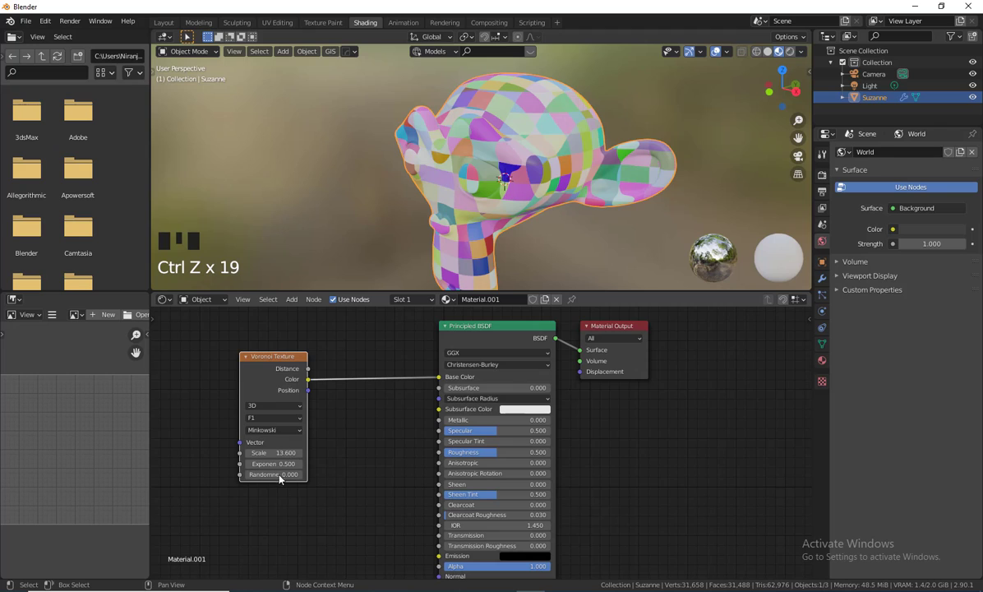
drag(295, 355, 439, 377)
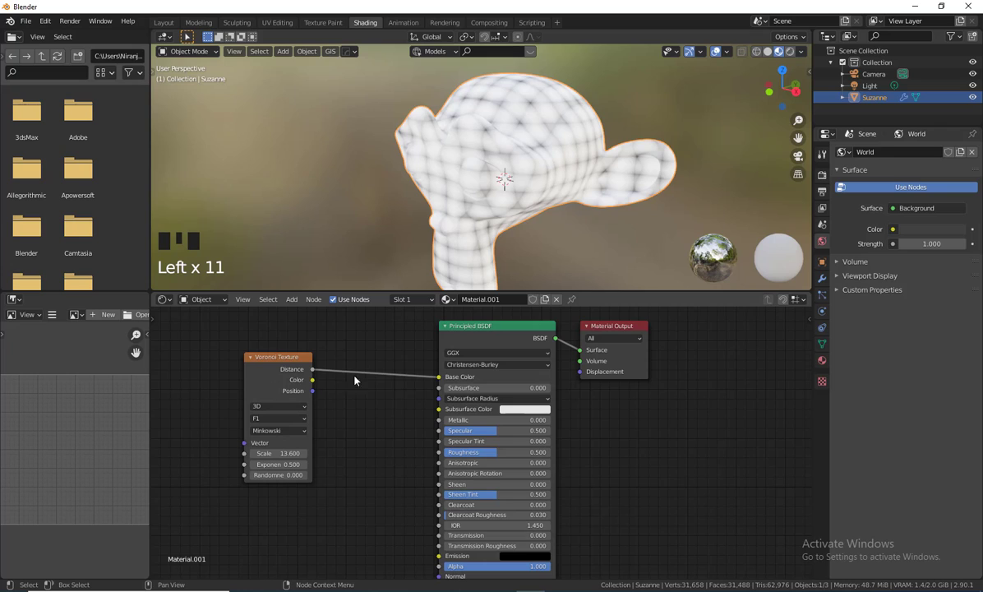
Set the Voronoi Texture's distance metric to Manhattan, with a scale of 12.1 and randomness of 1.
click(282, 431)
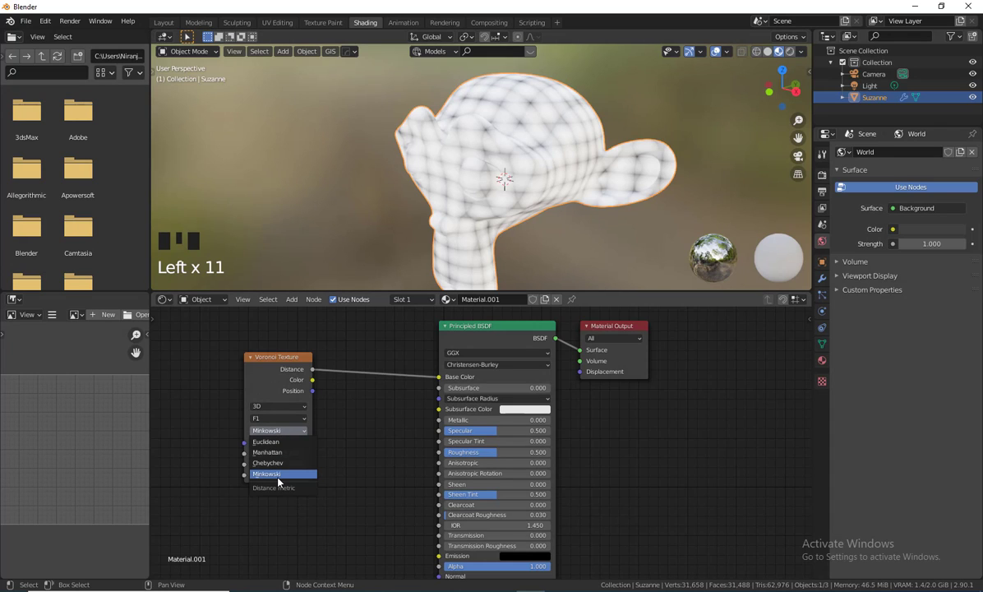
click(278, 475)
click(277, 427)
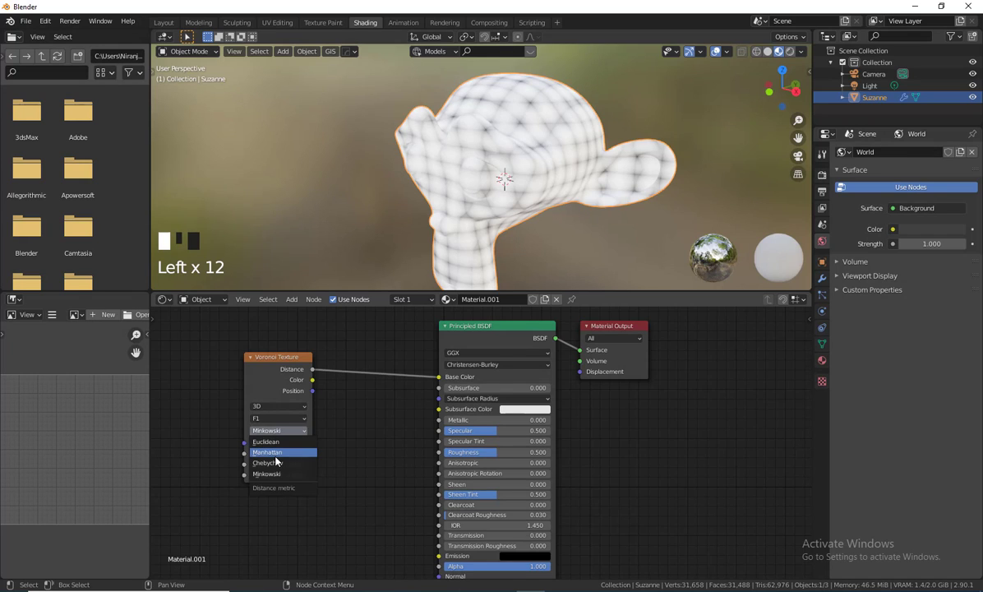
click(280, 421)
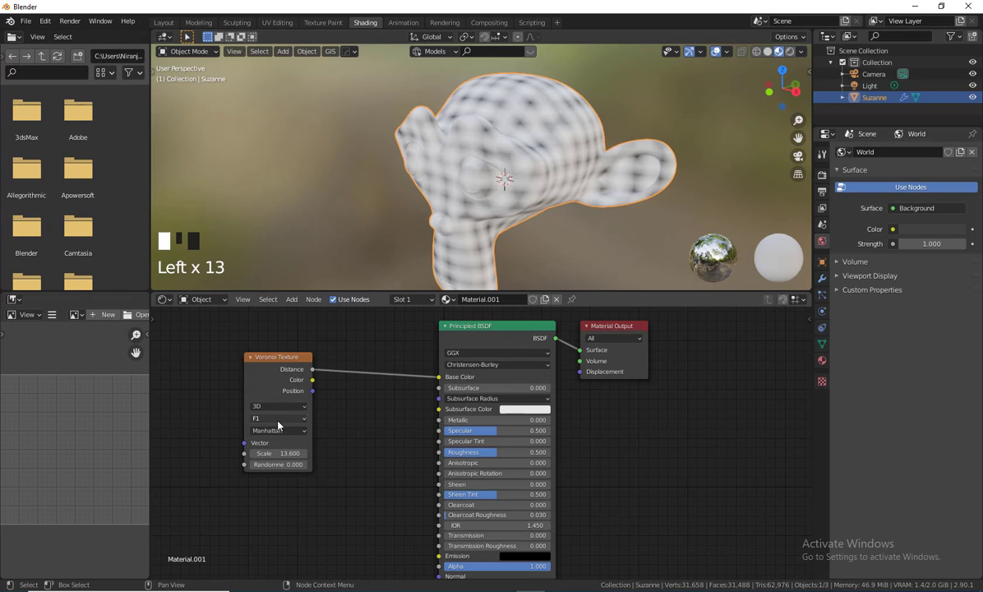
mouse_move(283, 453)
mouse_down()
mouse_move(333, 453)
mouse_move(276, 453)
mouse_move(311, 464)
mouse_up()
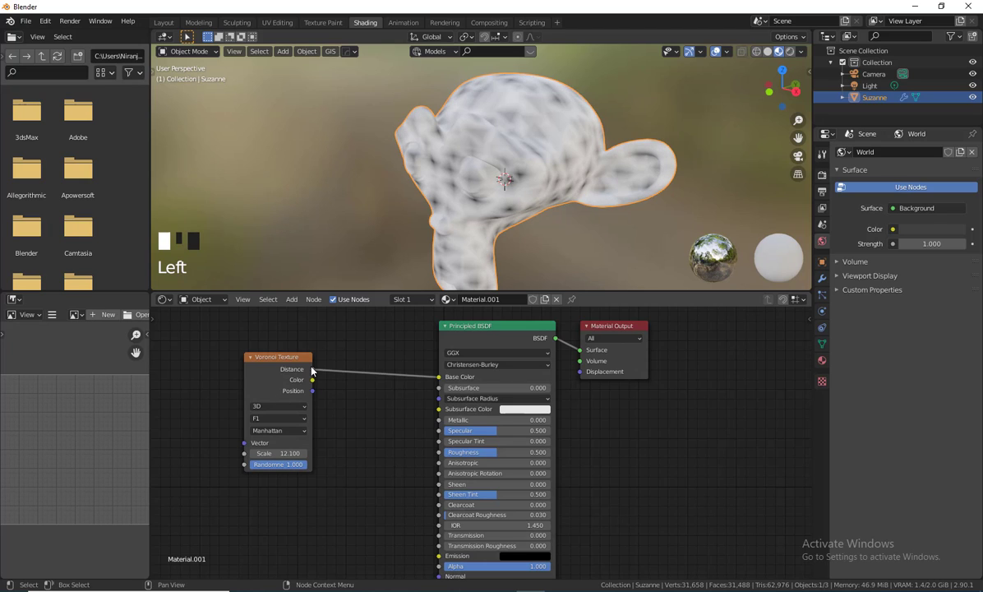
Connect the Voronoi Texture's Position output to Base Color and reduce the texture scale to 4.5.
drag(316, 373, 420, 383)
drag(313, 392, 418, 389)
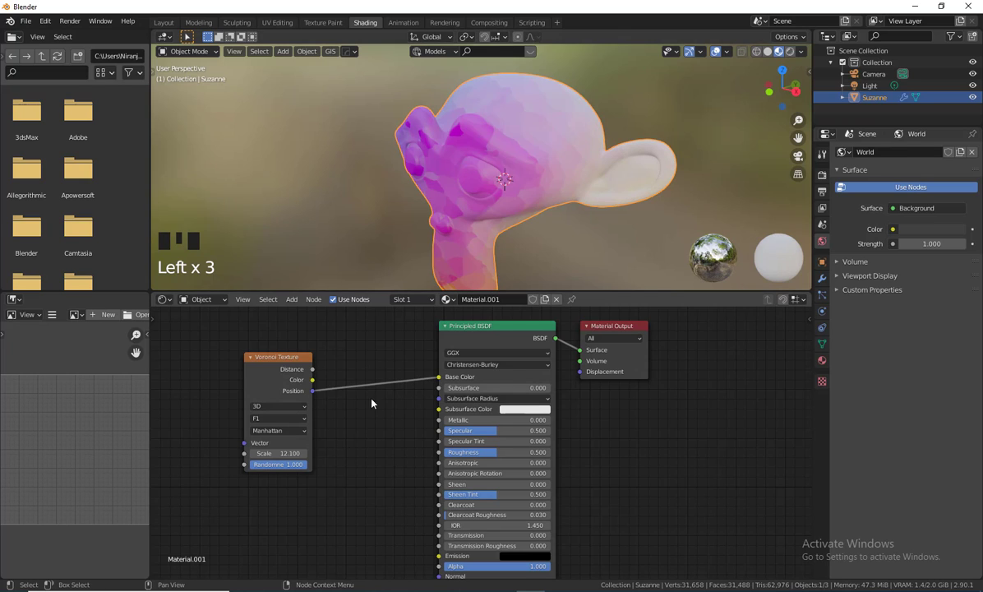
drag(279, 453, 355, 453)
Try the N-Sphere Radius and Distance To Edge feature outputs on the Voronoi Texture, and settle on F2.
click(278, 419)
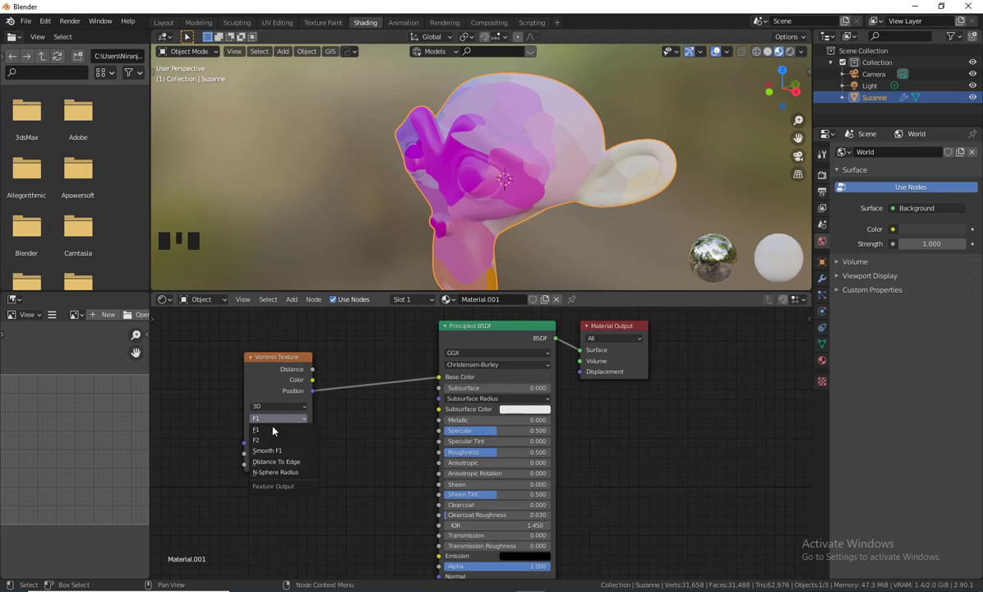
click(275, 472)
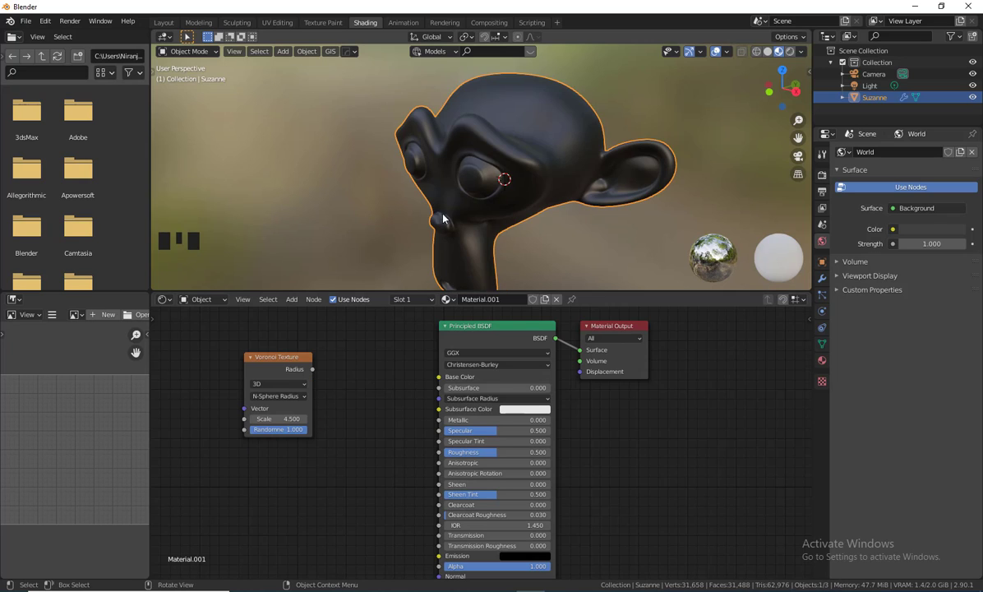
click(278, 397)
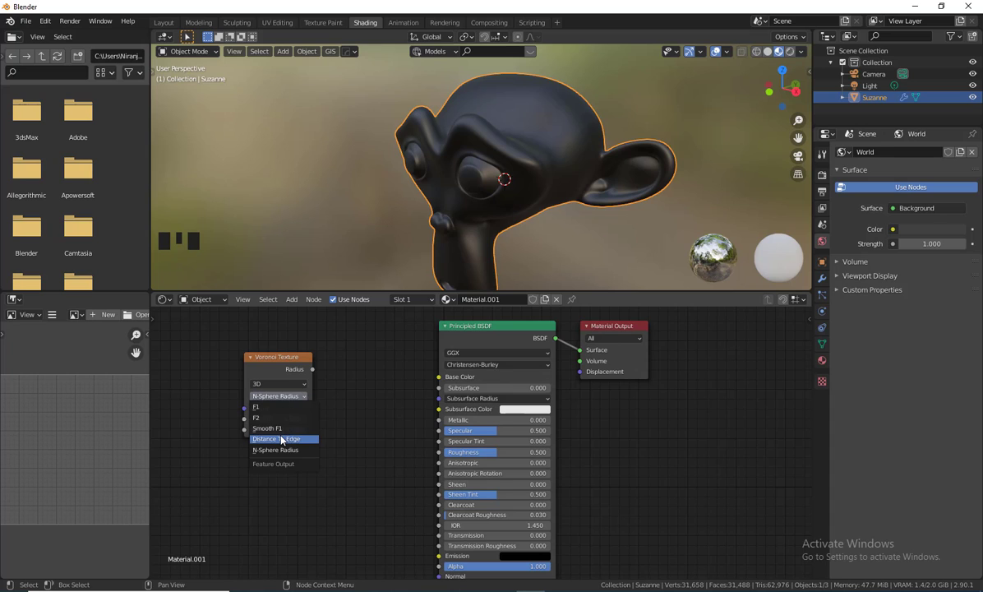
click(278, 439)
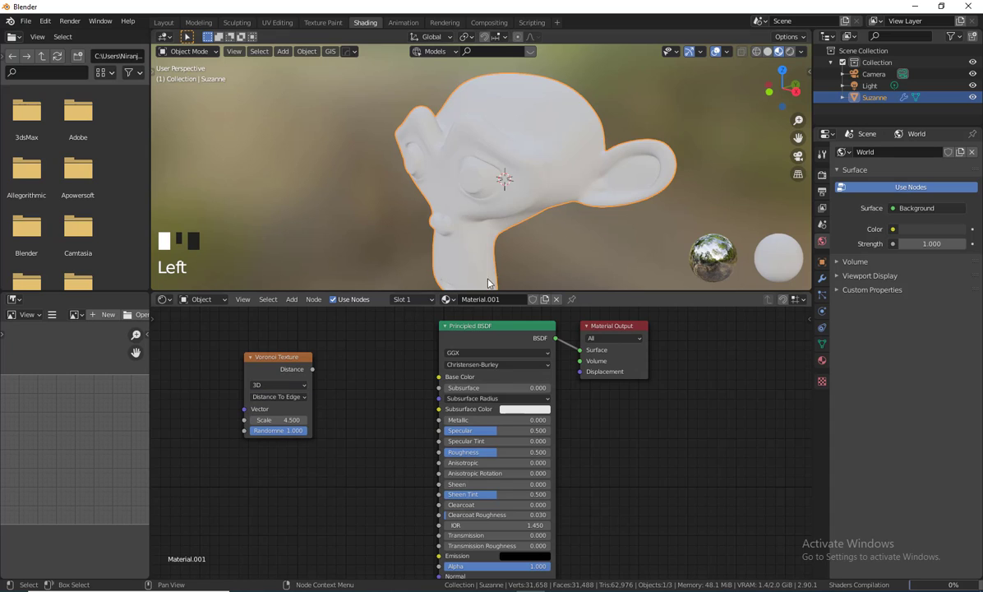
click(277, 396)
click(274, 403)
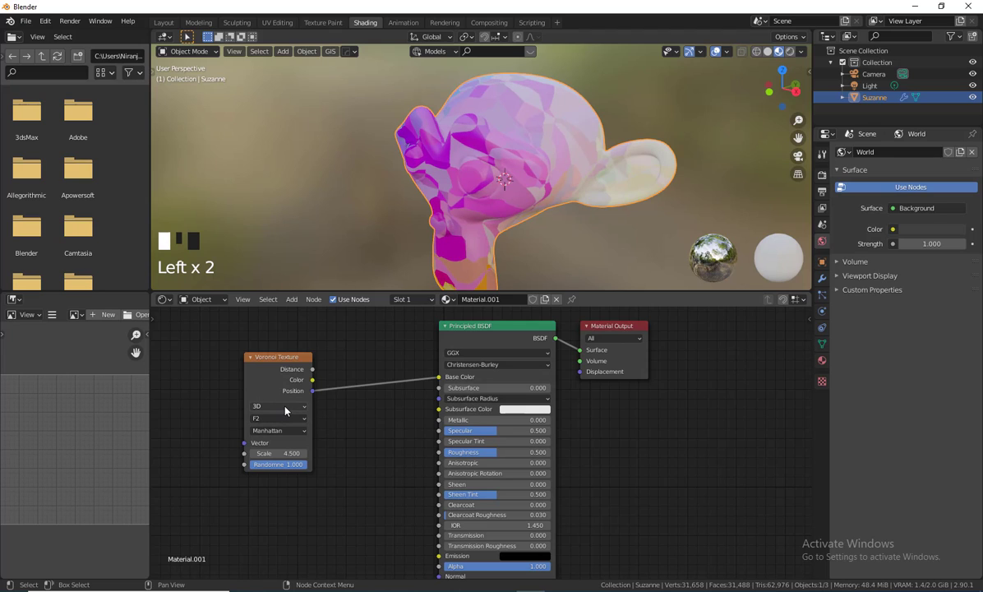
Try 1D dimensions on the Voronoi Texture, return it to 3D, and move the node closer to the Principled BSDF.
click(285, 407)
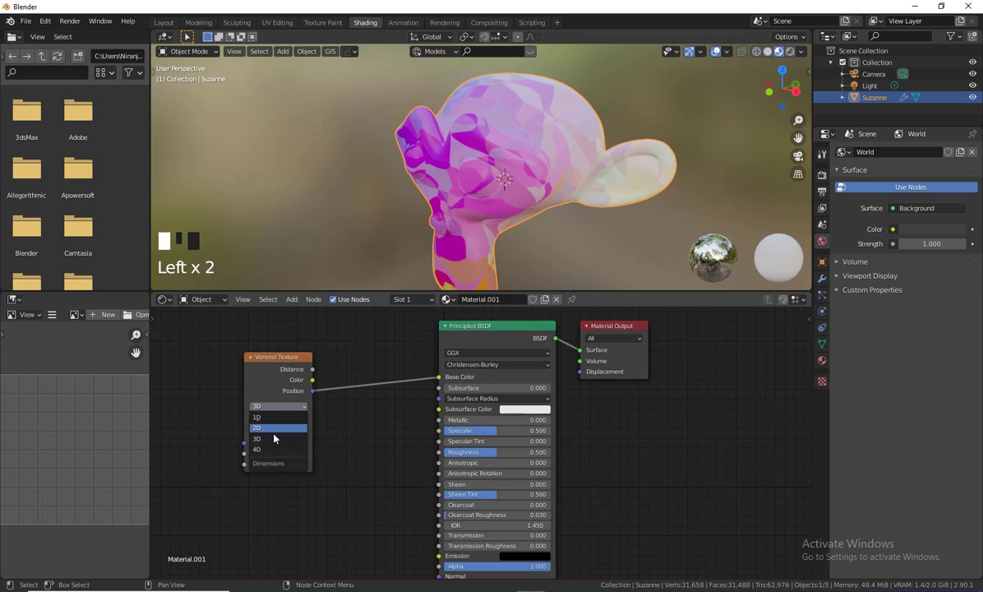
click(277, 417)
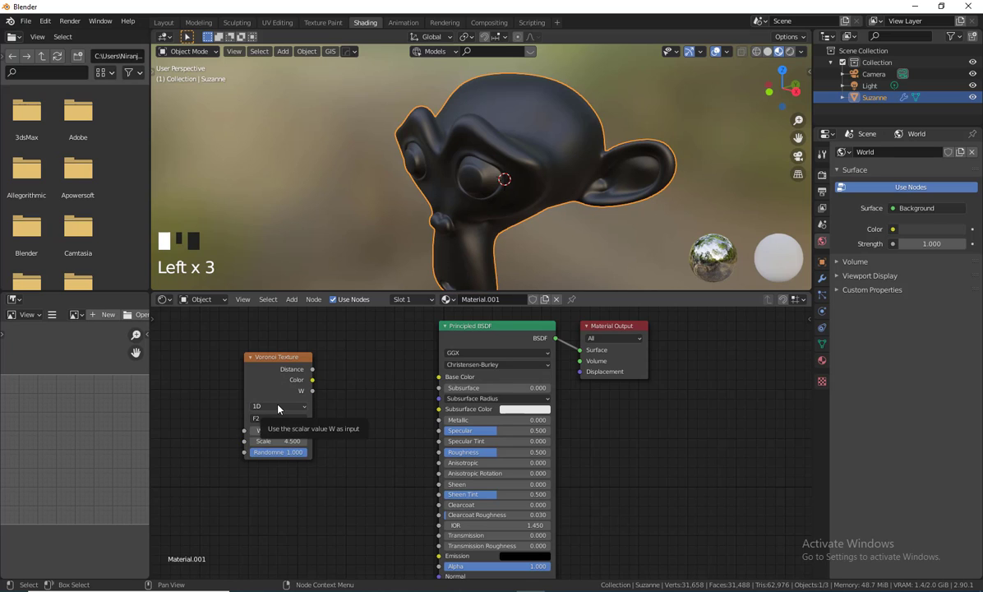
click(278, 406)
click(280, 431)
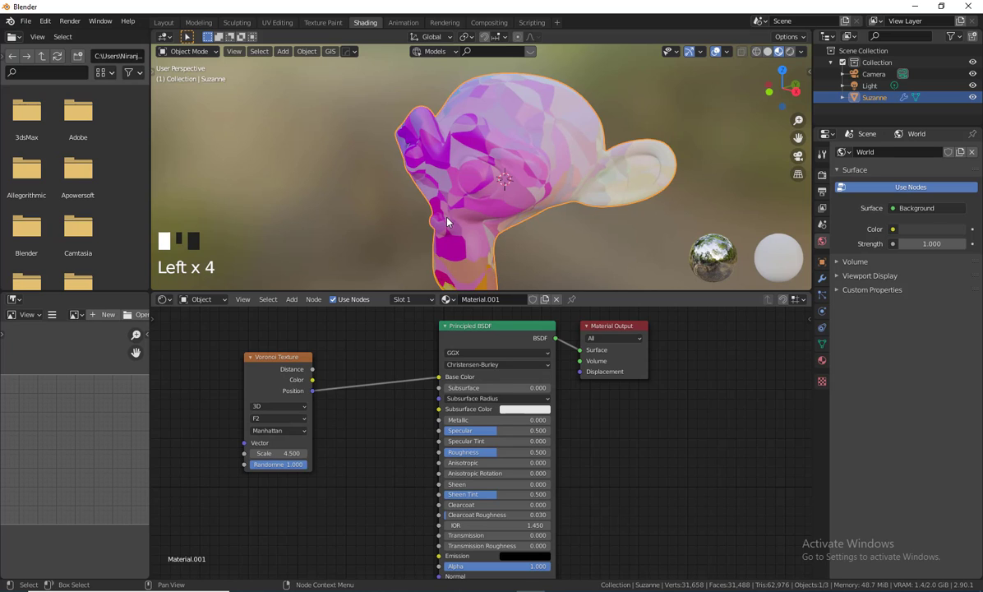
drag(268, 360, 369, 374)
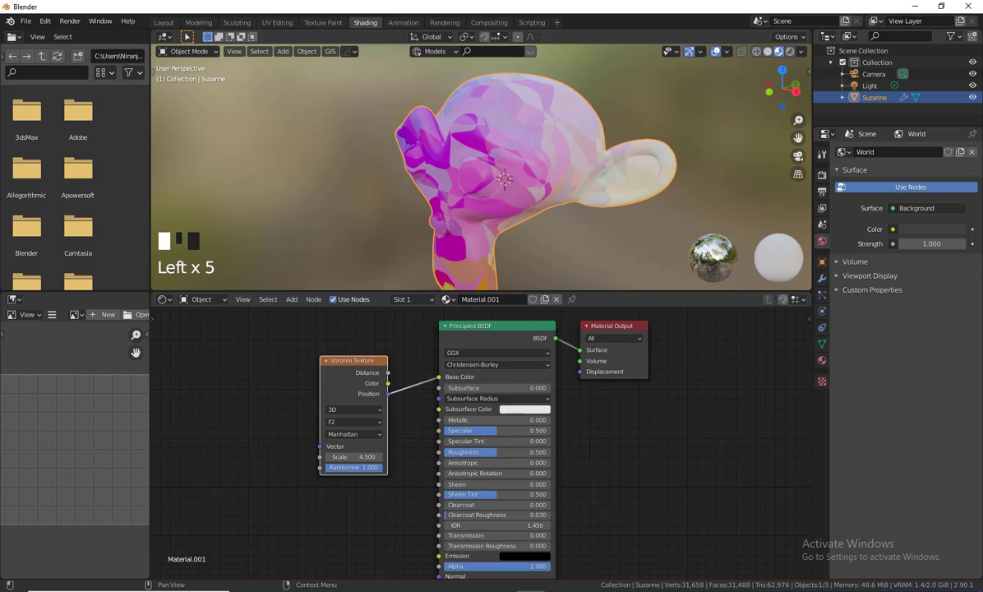
Delete the monkey head and add a plane mesh in its place.
scroll(504, 178, down, 1)
mouse_move(509, 189)
middle_down()
mouse_move(521, 172)
mouse_move(499, 178)
middle_up()
key(Delete)
scroll(566, 206, up, 1)
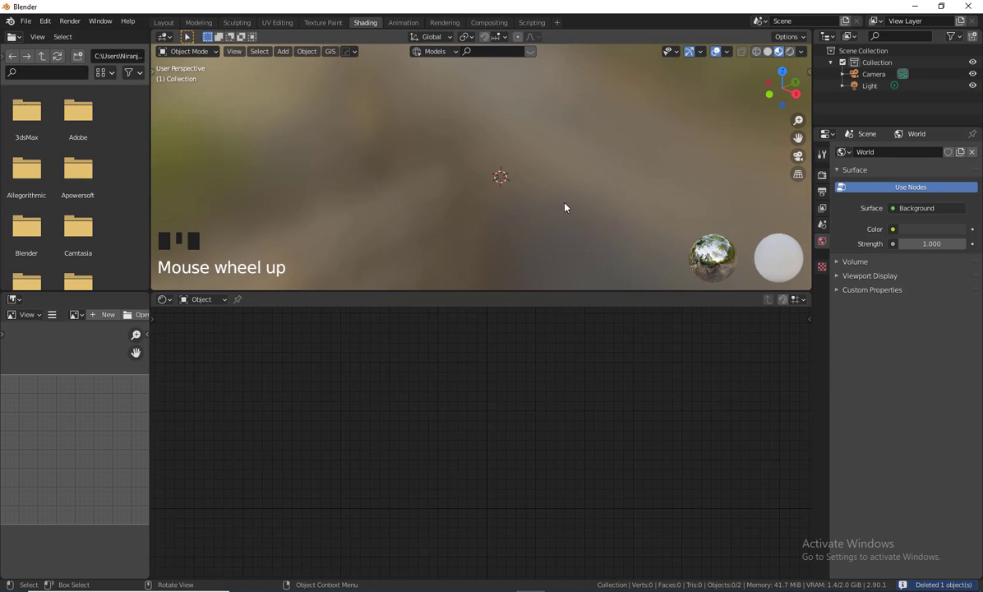
middle_drag(566, 206, 572, 205)
key(shift+a)
mouse_move(573, 201)
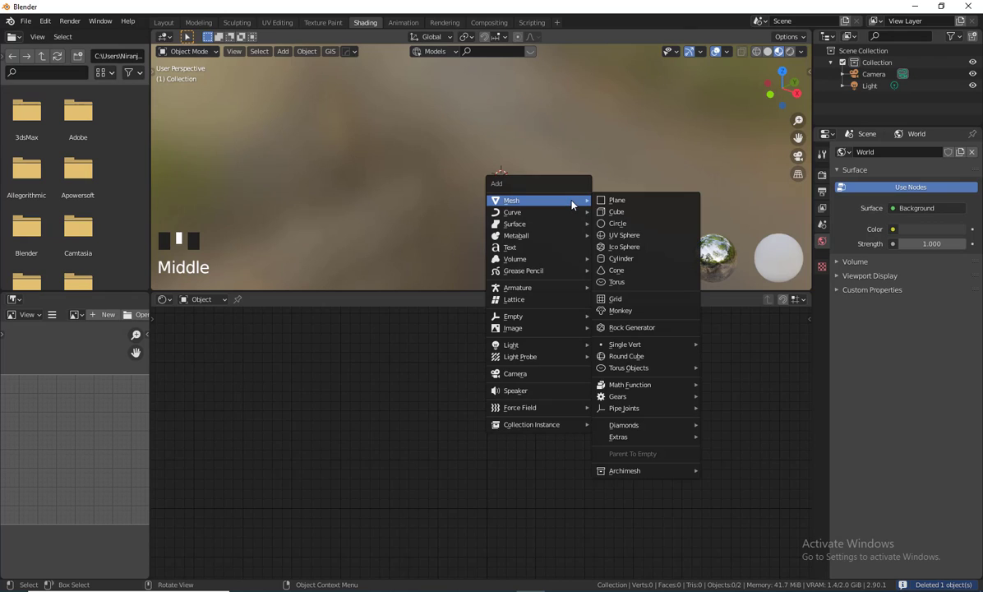
click(630, 201)
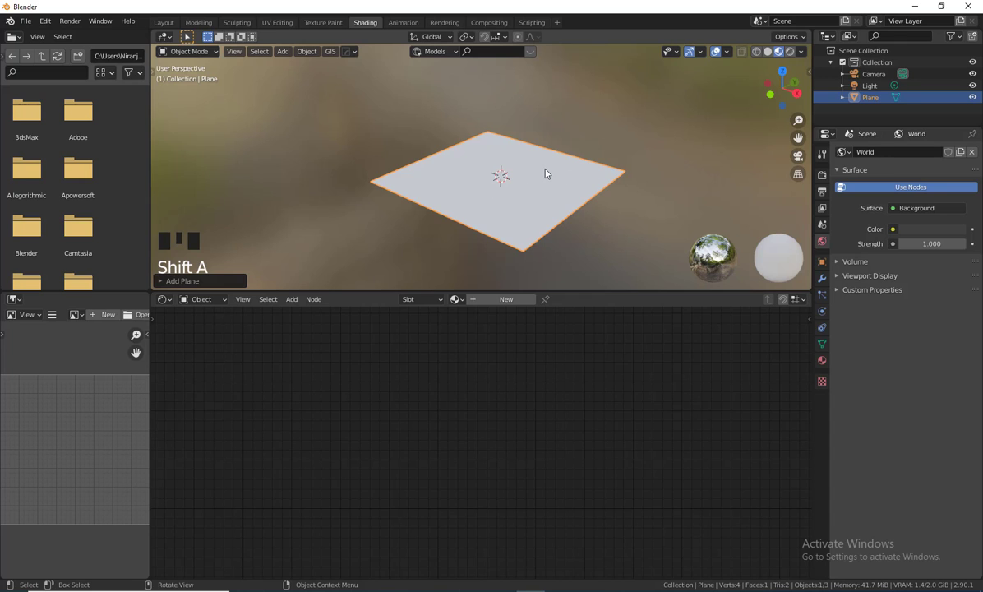
View the plane from the top, give it a new material, and delete the material's Principled BSDF node.
key(KP_7)
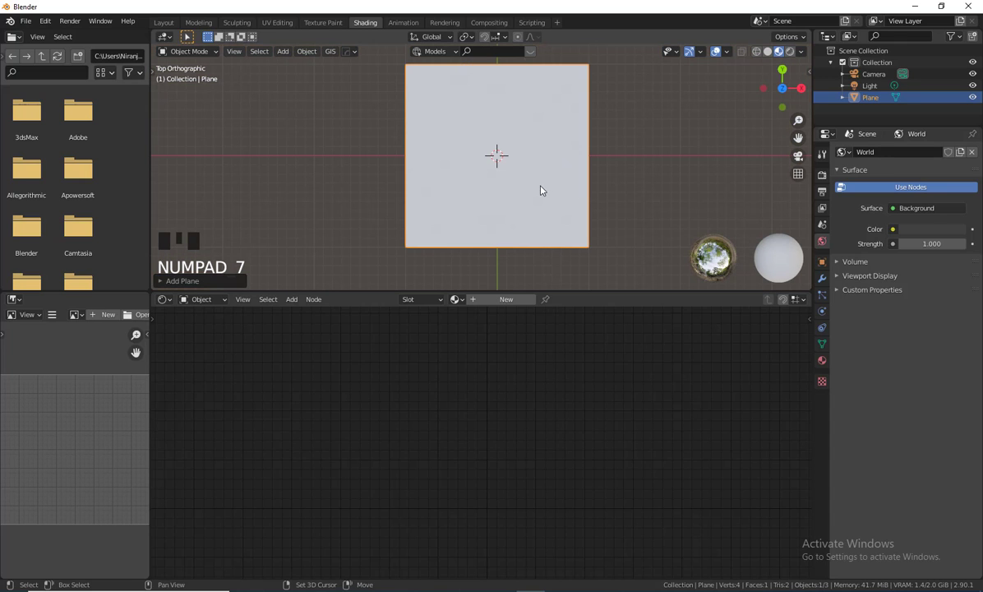
shift+middle_drag(540, 189, 627, 228)
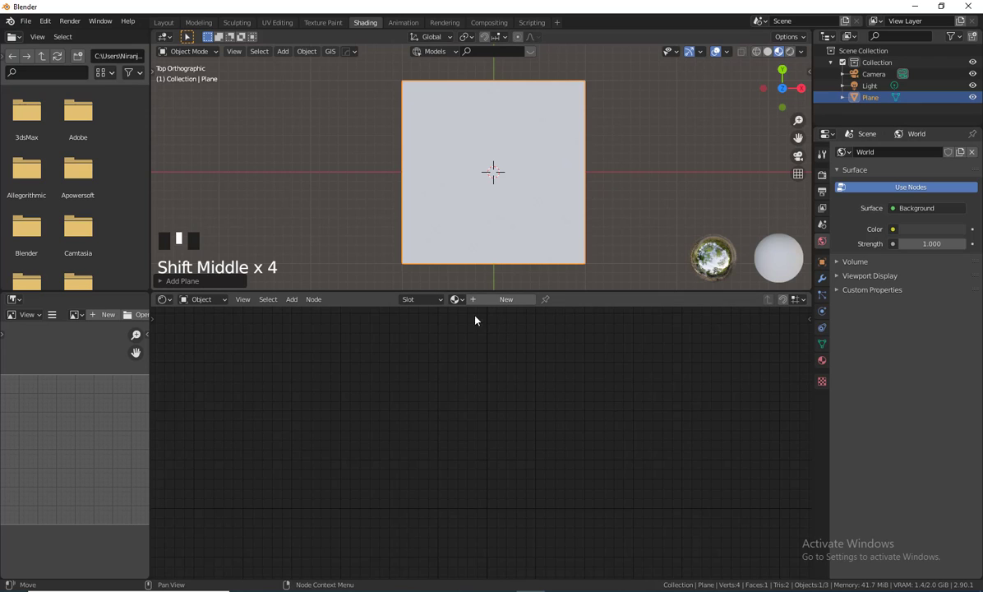
click(505, 300)
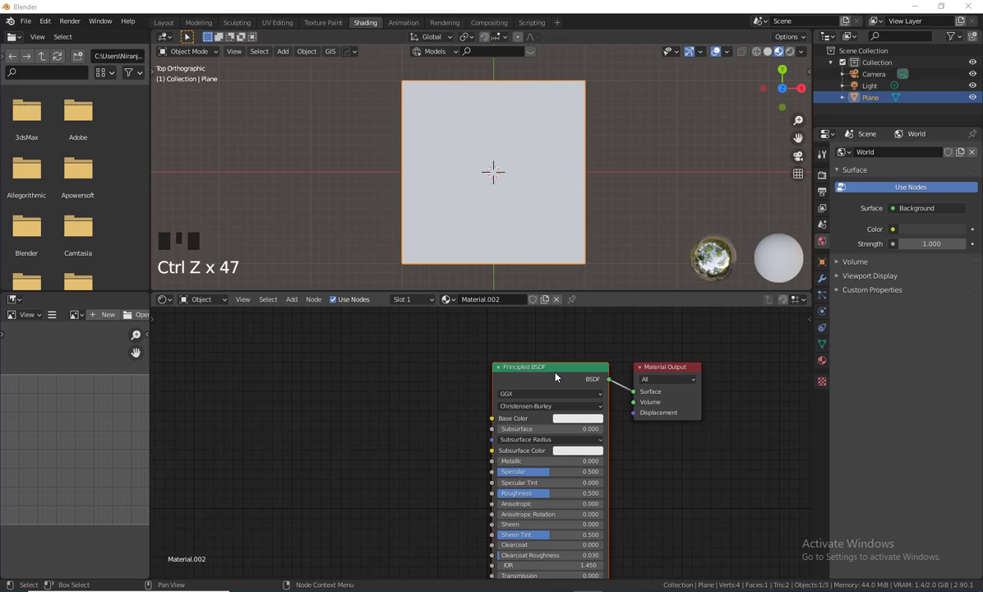
drag(531, 367, 488, 367)
key(Delete)
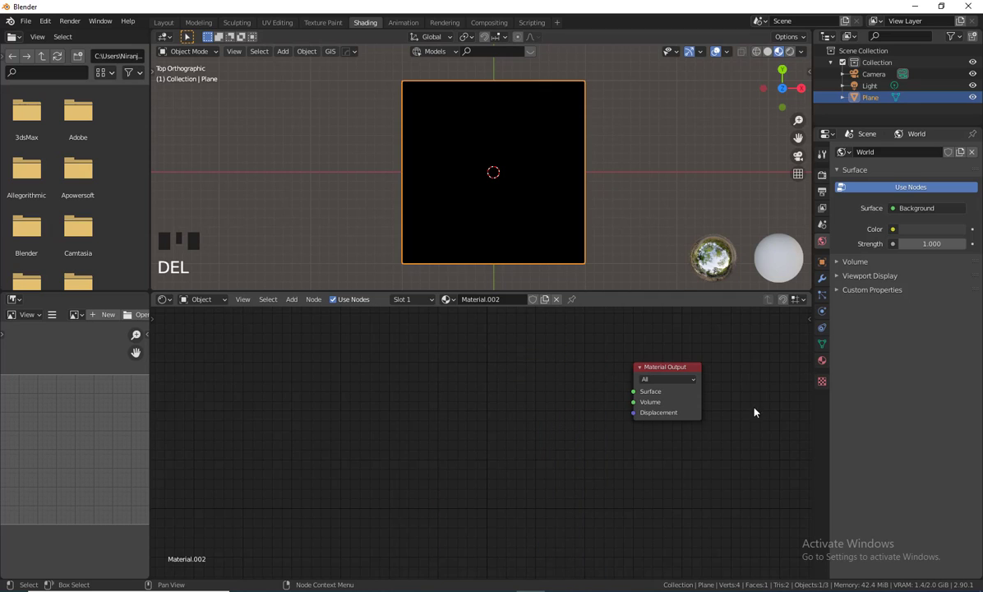
Move the Material Output node aside and add a Texture Coordinate node well before it in the node tree.
drag(664, 371, 576, 377)
click(295, 301)
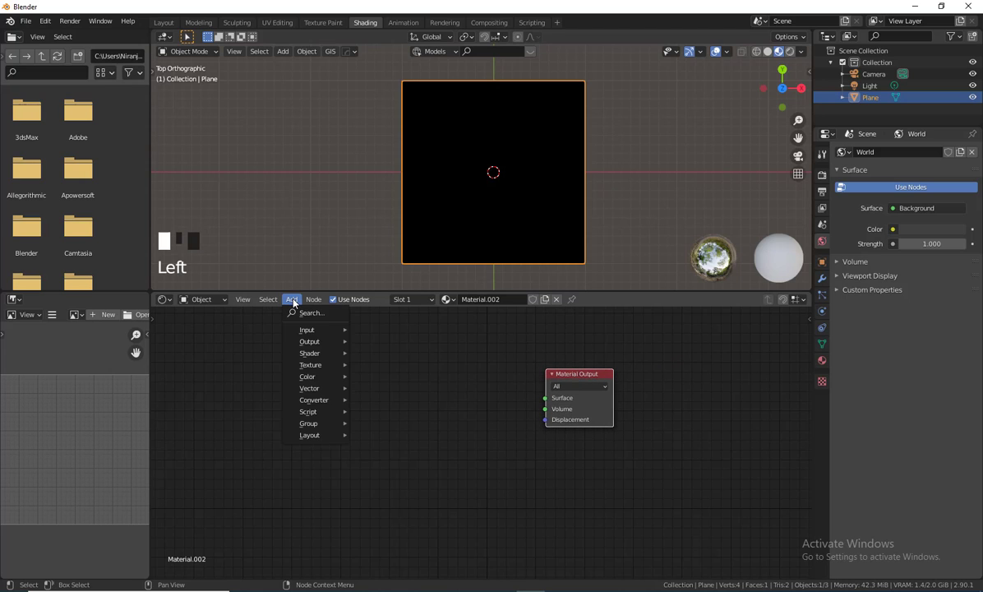
mouse_move(322, 436)
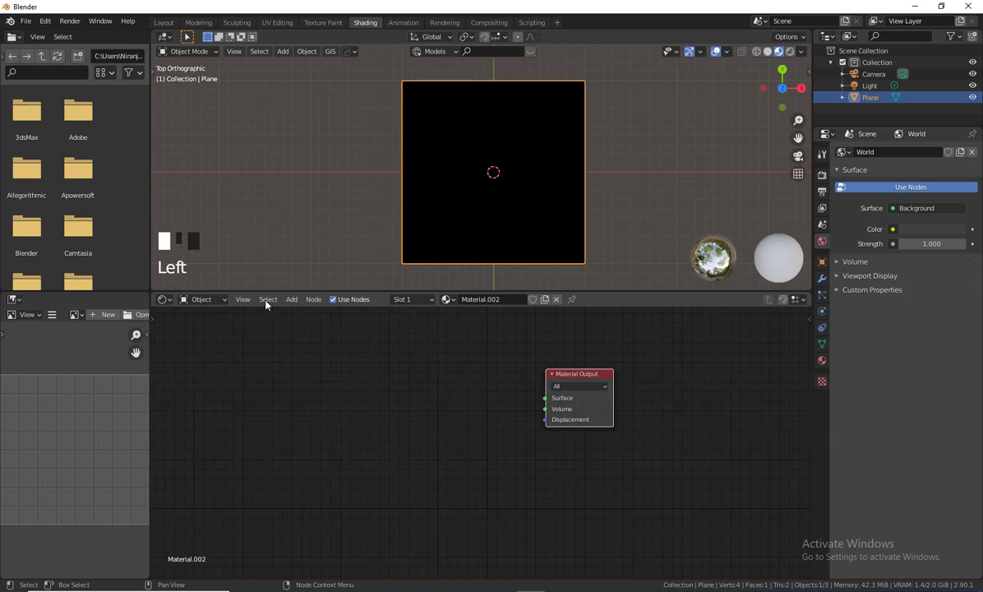
click(313, 300)
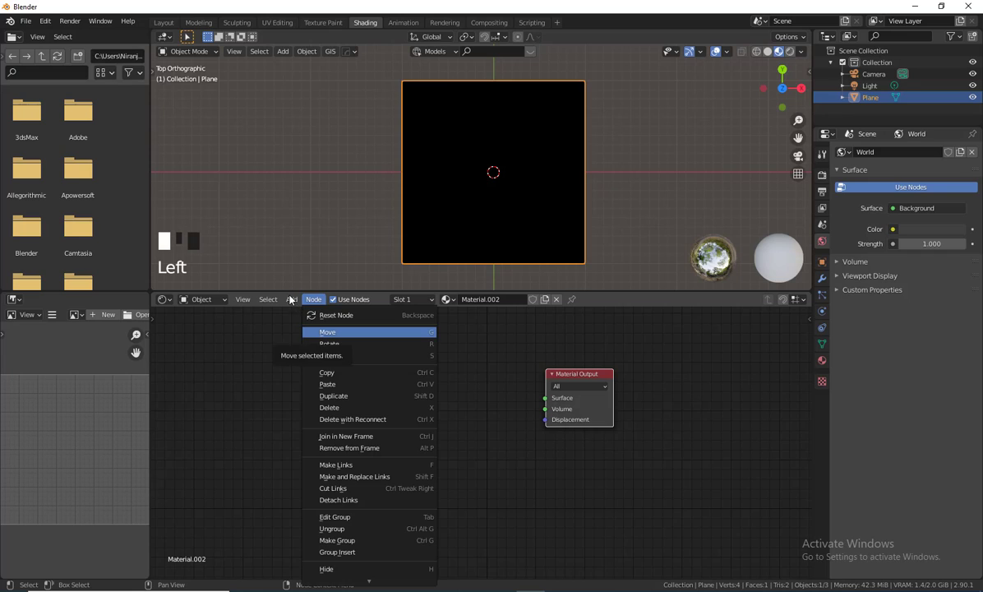
click(290, 301)
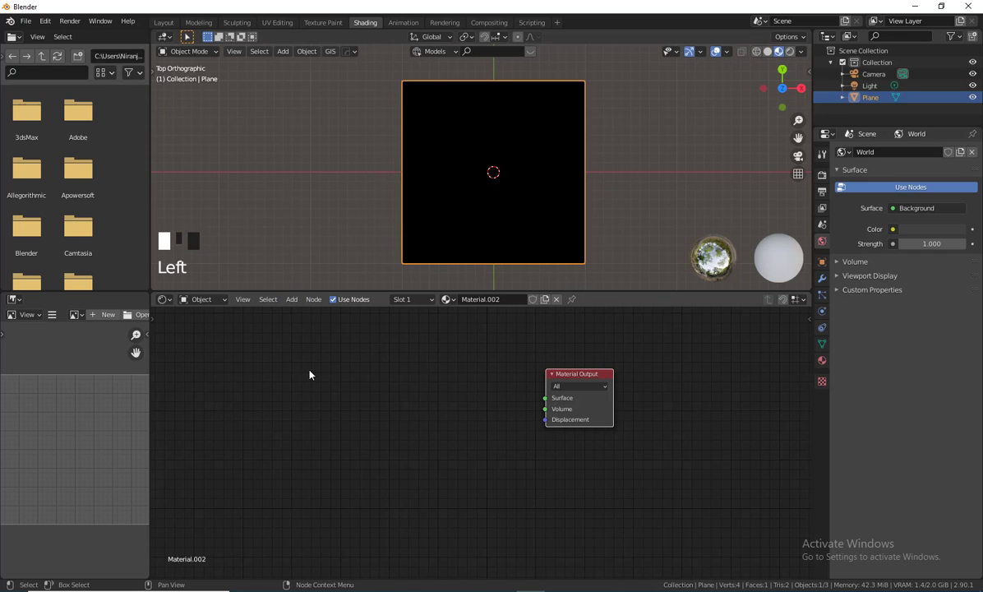
click(291, 299)
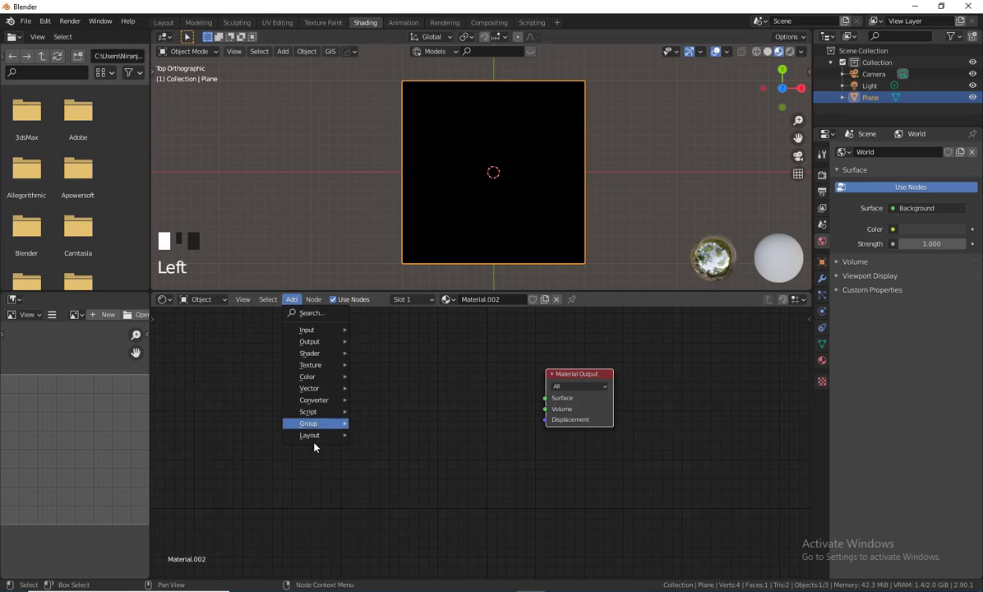
mouse_move(317, 435)
mouse_move(322, 338)
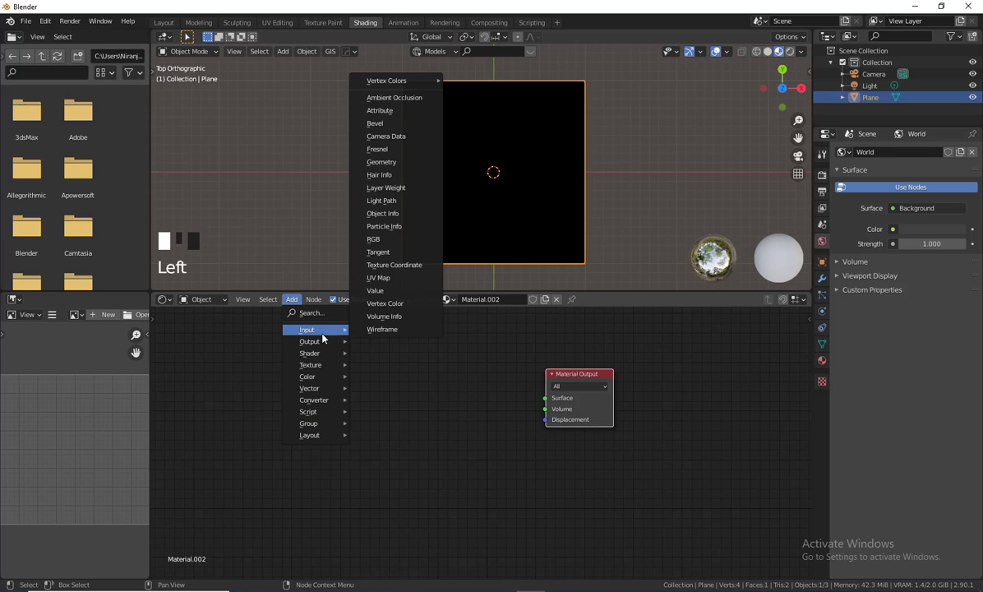
click(413, 265)
click(286, 397)
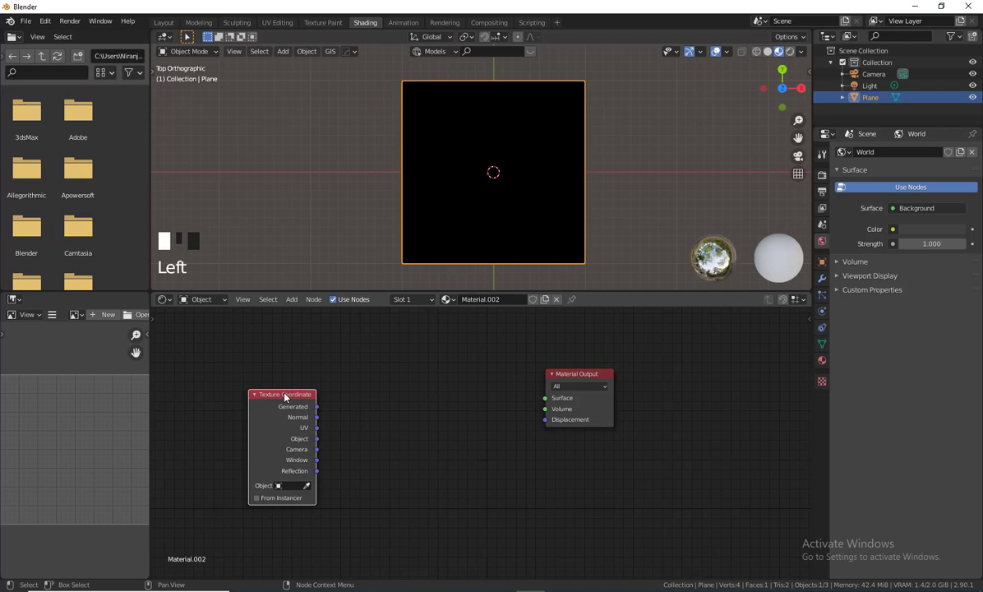
mouse_move(286, 397)
mouse_down()
mouse_move(252, 383)
mouse_move(283, 379)
mouse_up()
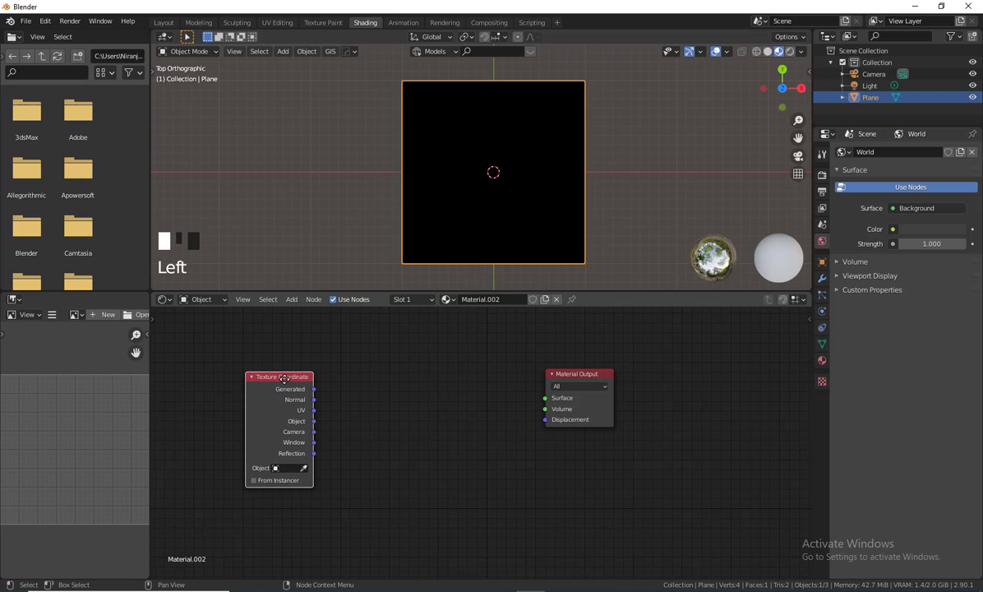
Preview the Texture Coordinate's Generated output through a Viewer node, and place the expanded Viewer in line before Material Output.
ctrl+shift+click(285, 383)
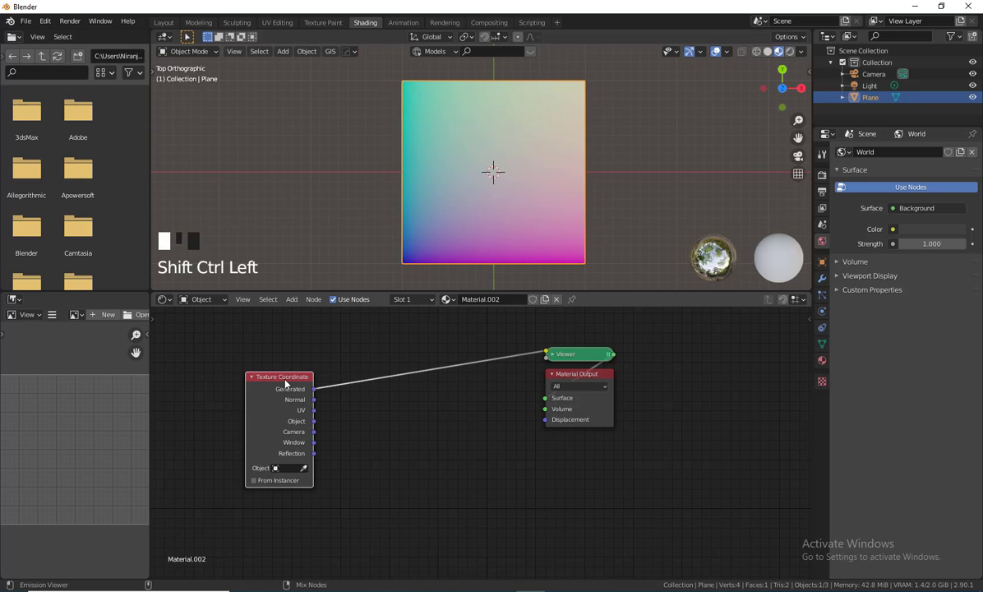
drag(573, 353, 496, 393)
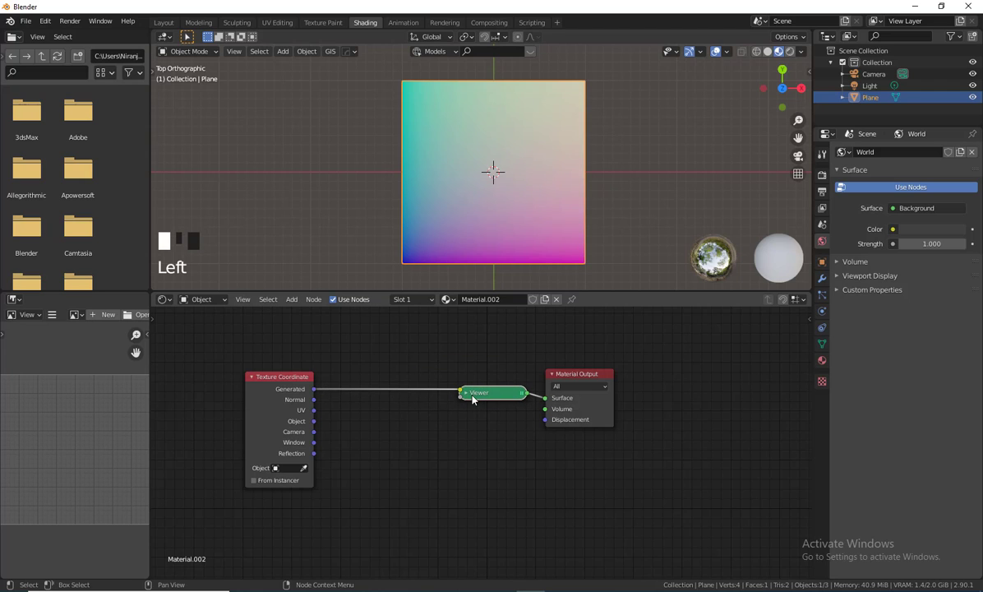
double_click(472, 397)
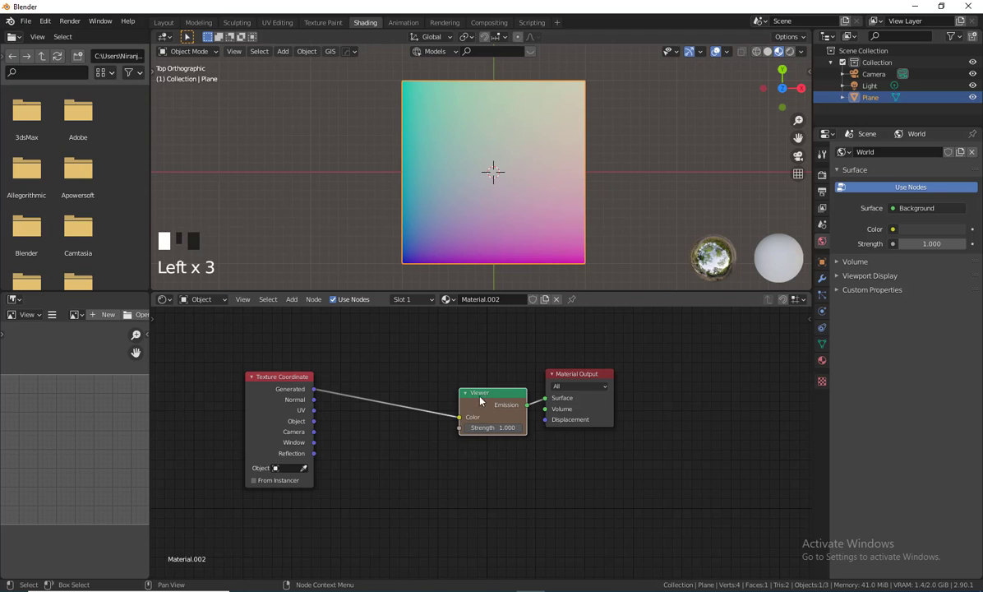
drag(481, 401, 484, 372)
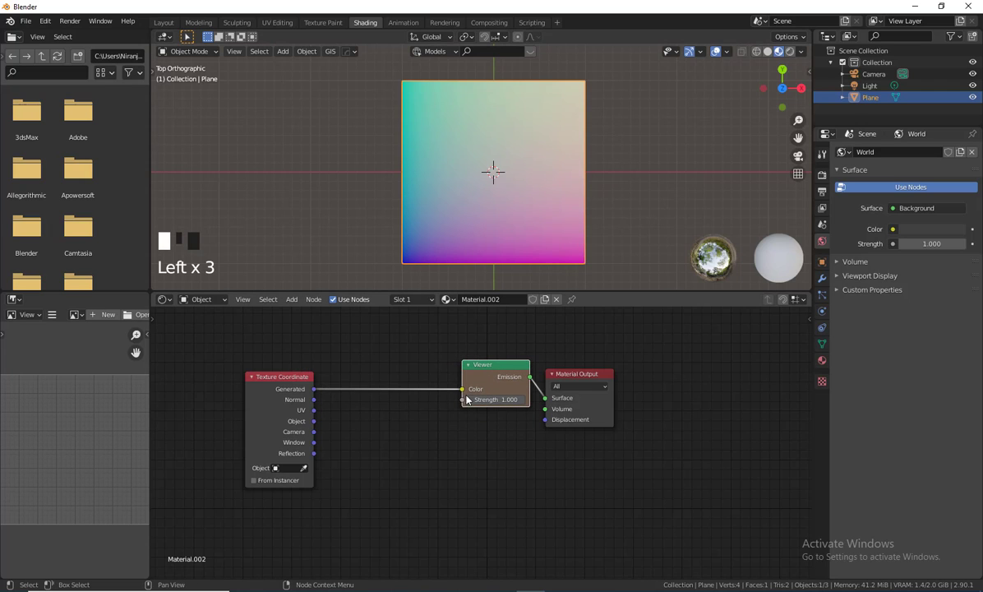
Spread the Texture Coordinate, Viewer and Material Output nodes apart, and collapse the Viewer node.
click(569, 375)
drag(571, 374, 729, 365)
drag(501, 378, 638, 385)
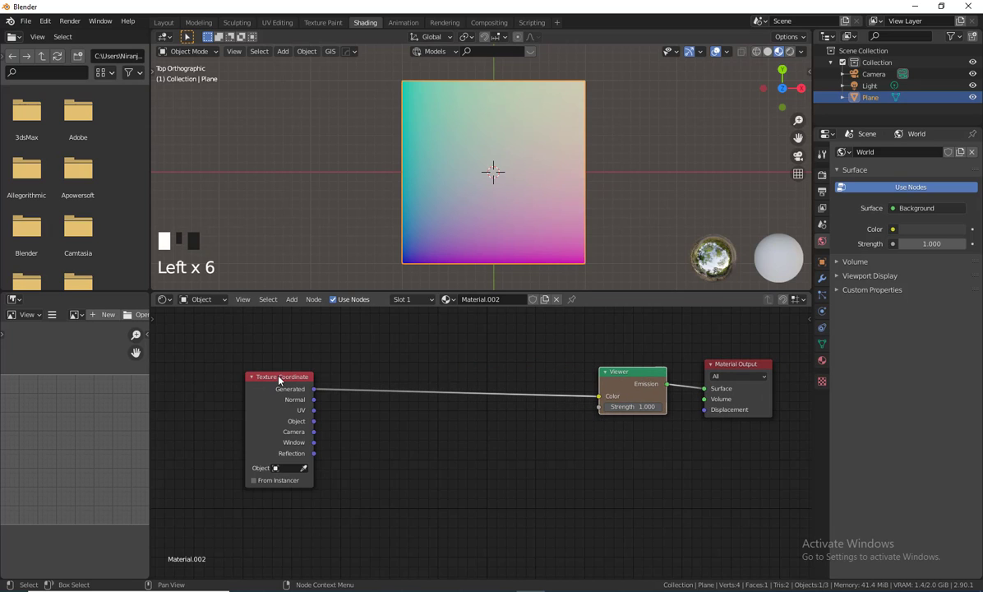
drag(280, 379, 260, 386)
drag(619, 371, 605, 372)
click(261, 383)
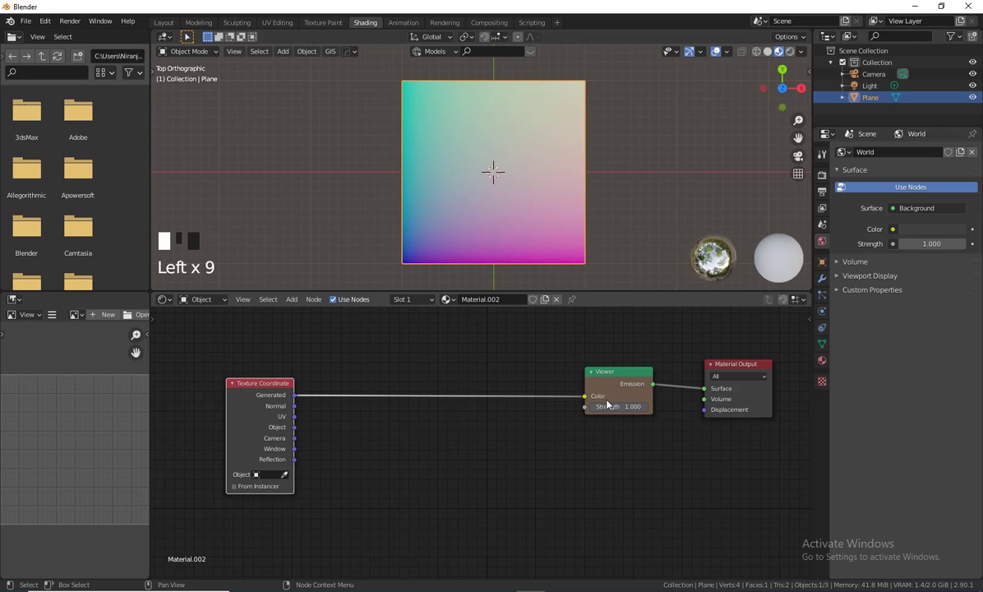
click(592, 372)
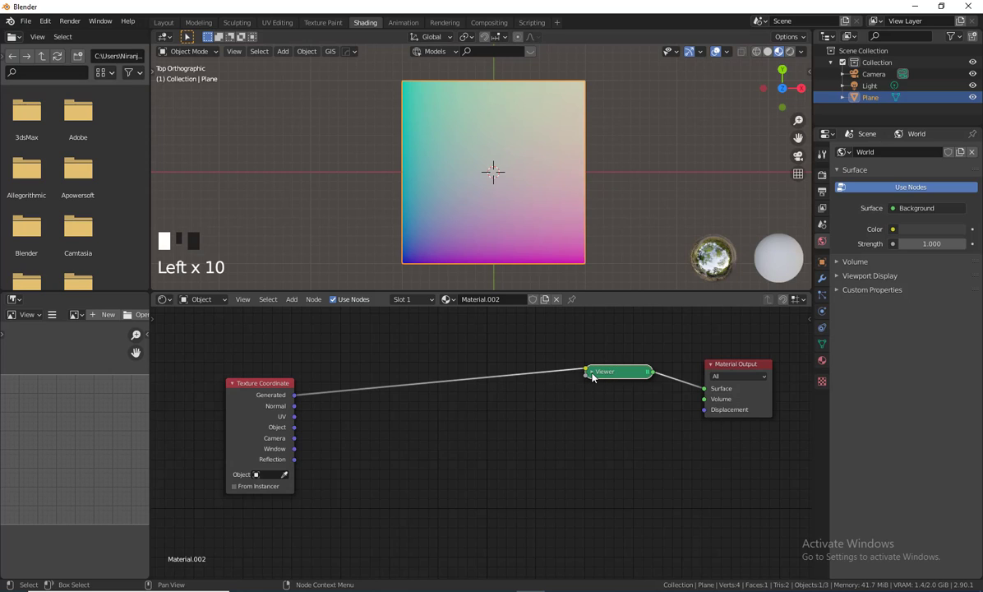
click(591, 372)
click(591, 372)
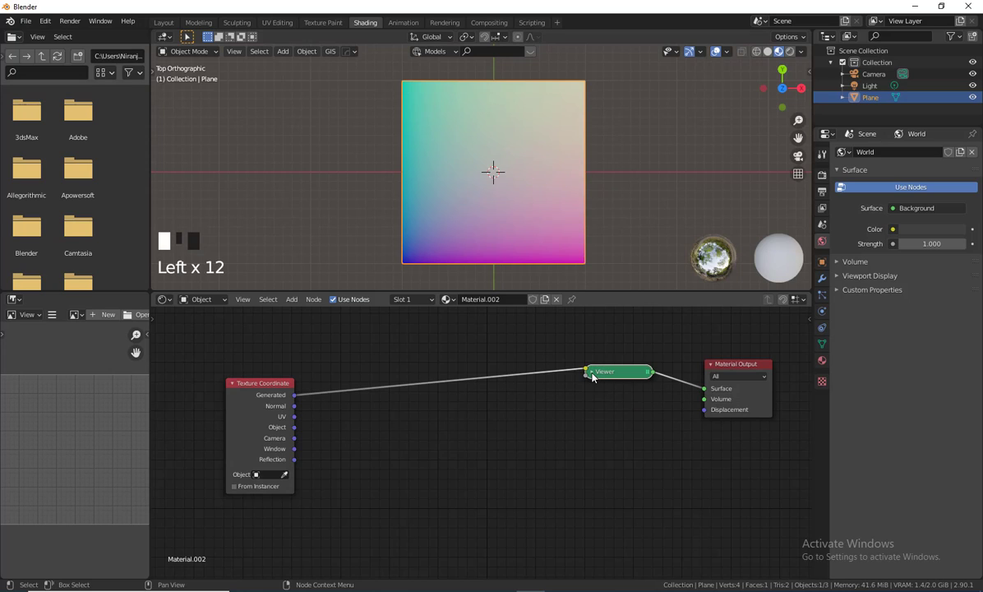
Cycle the Viewer preview through all the Texture Coordinate outputs and end on Generated.
click(266, 384)
ctrl+shift+click(266, 384)
ctrl+shift+click(266, 384)
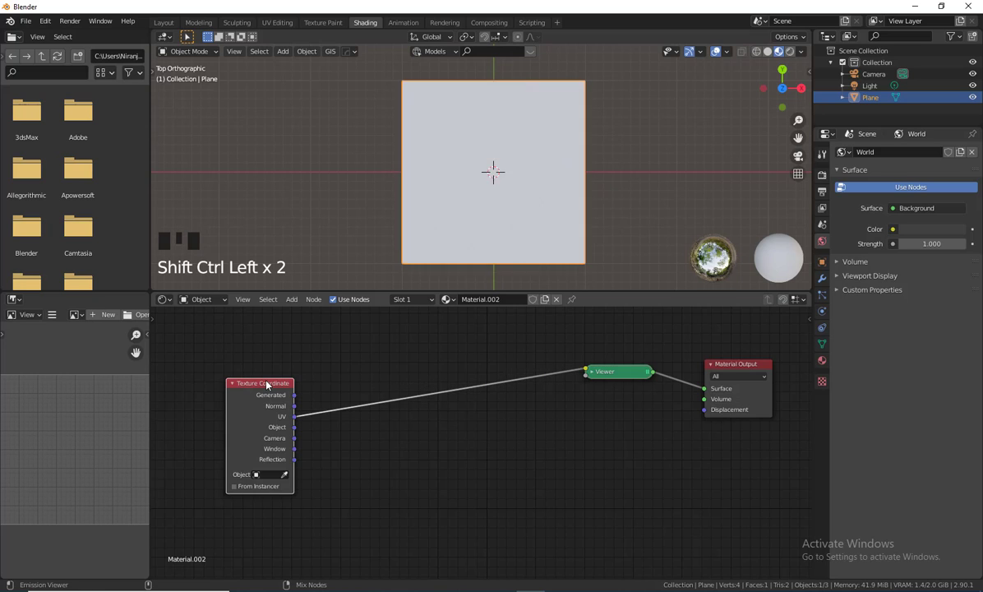
ctrl+shift+click(266, 384)
ctrl+shift+click(266, 384)
ctrl+shift+click(266, 384)
ctrl+shift+click(266, 384)
ctrl+shift+click(267, 384)
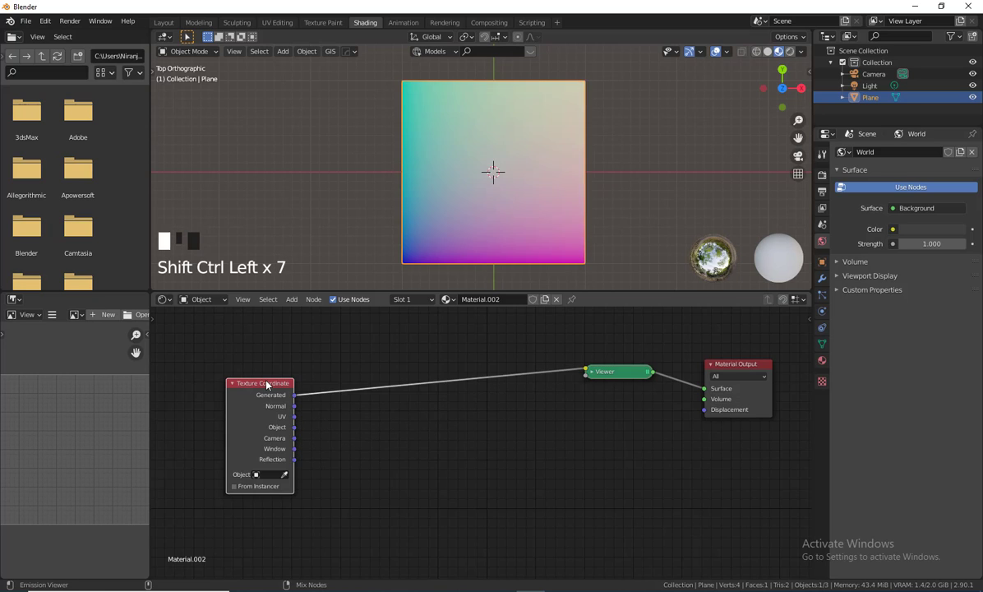
ctrl+shift+click(266, 384)
ctrl+shift+click(266, 384)
ctrl+shift+click(267, 384)
ctrl+shift+click(266, 384)
ctrl+shift+click(267, 384)
ctrl+shift+click(266, 384)
ctrl+shift+click(266, 384)
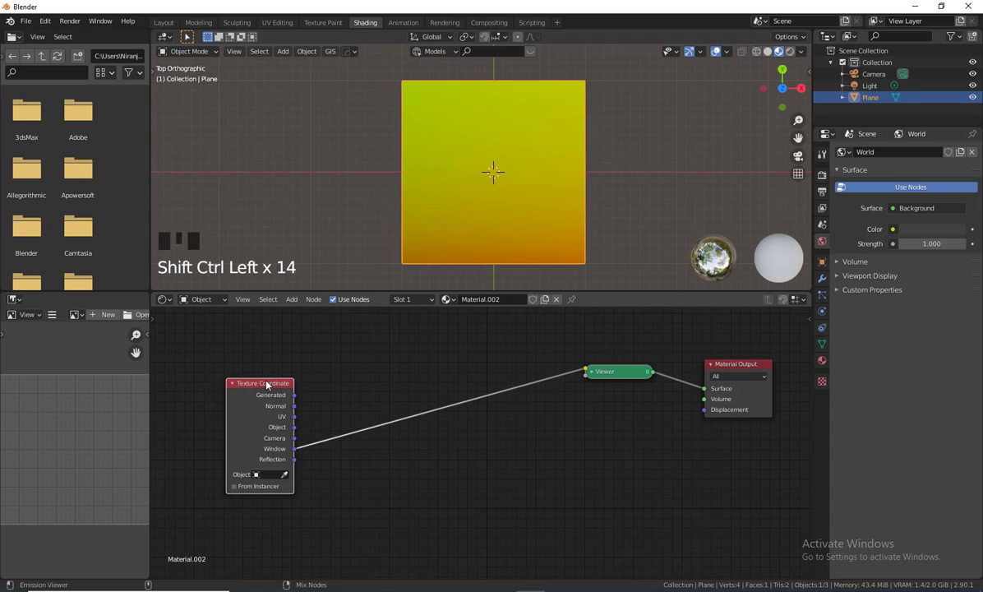
ctrl+shift+click(267, 384)
ctrl+shift+click(267, 384)
ctrl+shift+click(267, 384)
ctrl+shift+click(266, 384)
ctrl+shift+click(267, 384)
ctrl+shift+click(267, 384)
ctrl+shift+click(267, 384)
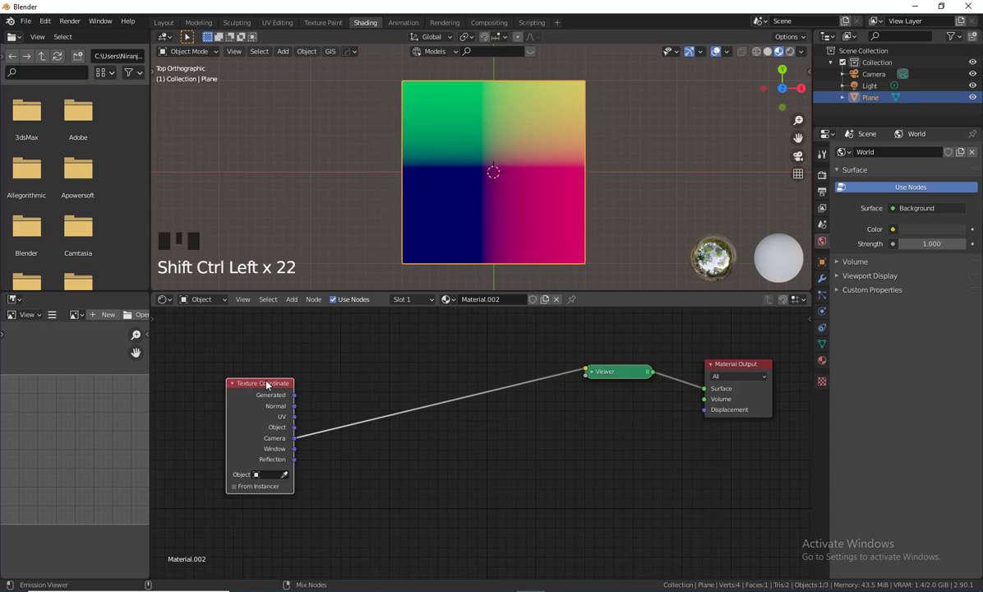
ctrl+shift+click(266, 383)
ctrl+shift+click(267, 384)
ctrl+shift+click(266, 384)
ctrl+shift+click(266, 383)
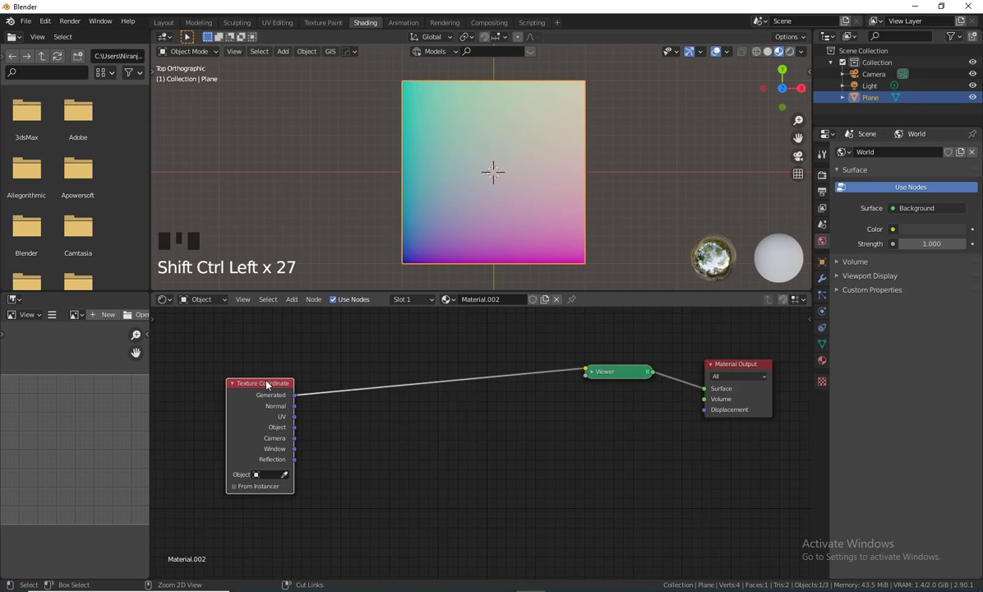
Insert a Separate XYZ node between the Texture Coordinate's Generated output and the Viewer, with its X output feeding the Viewer.
drag(266, 384, 238, 367)
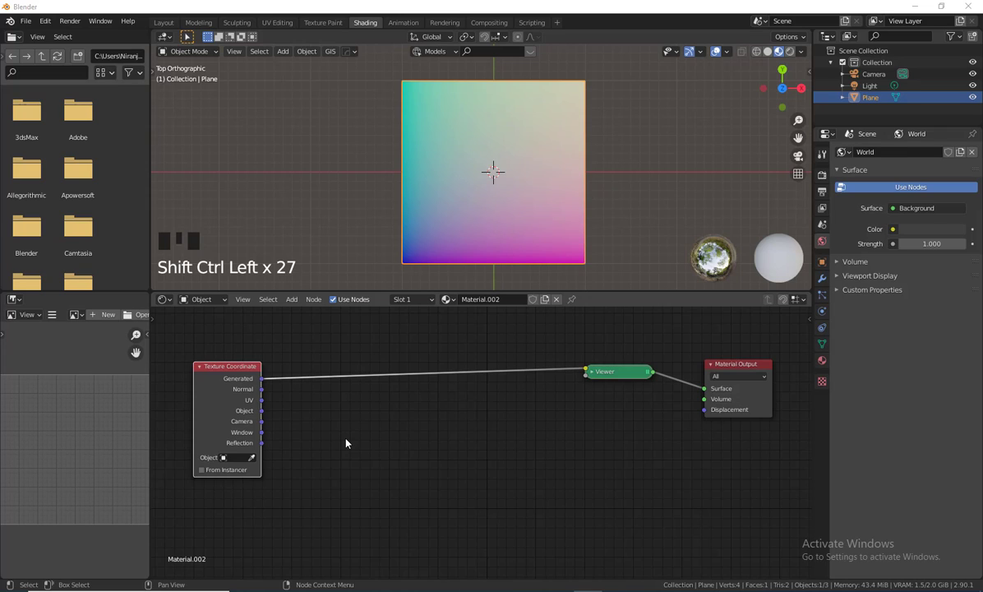
click(403, 463)
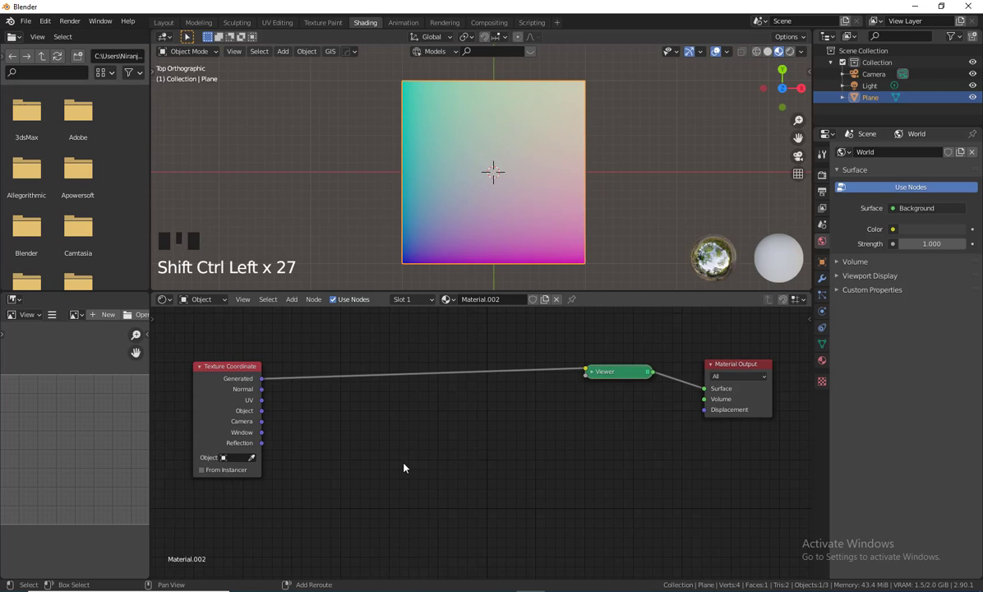
key(shift+a)
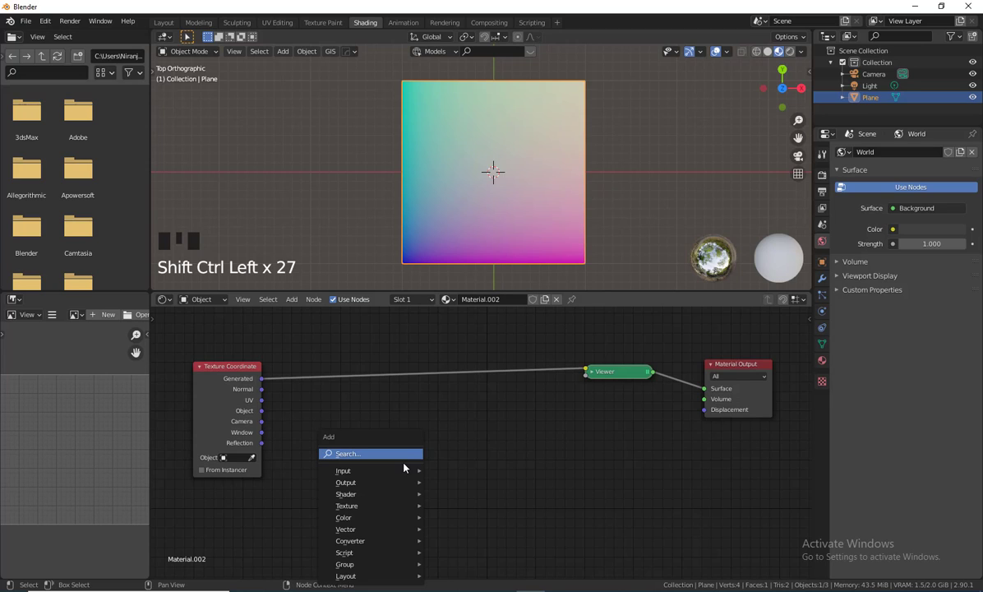
click(403, 459)
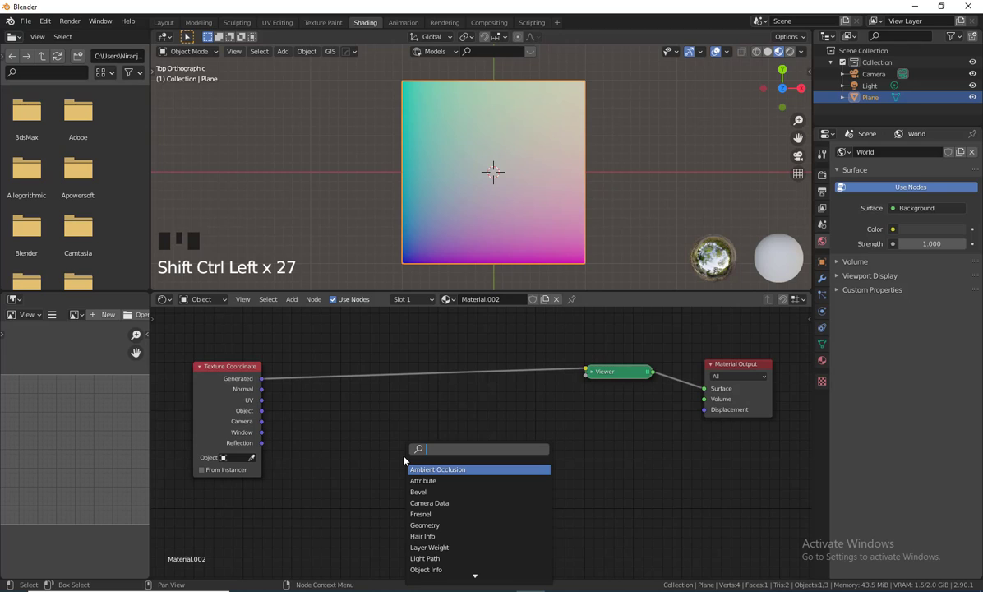
text(sep)
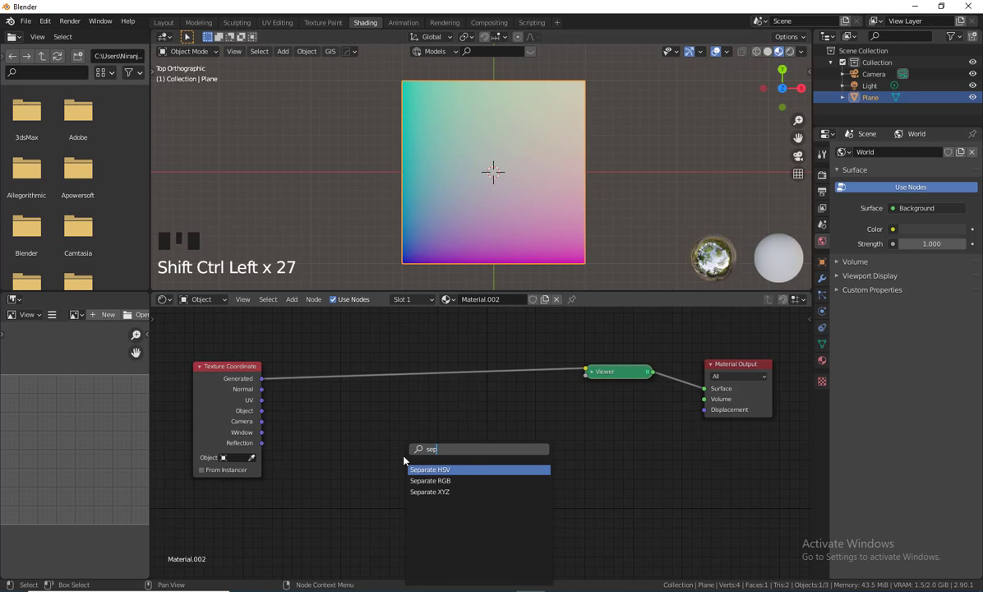
click(459, 491)
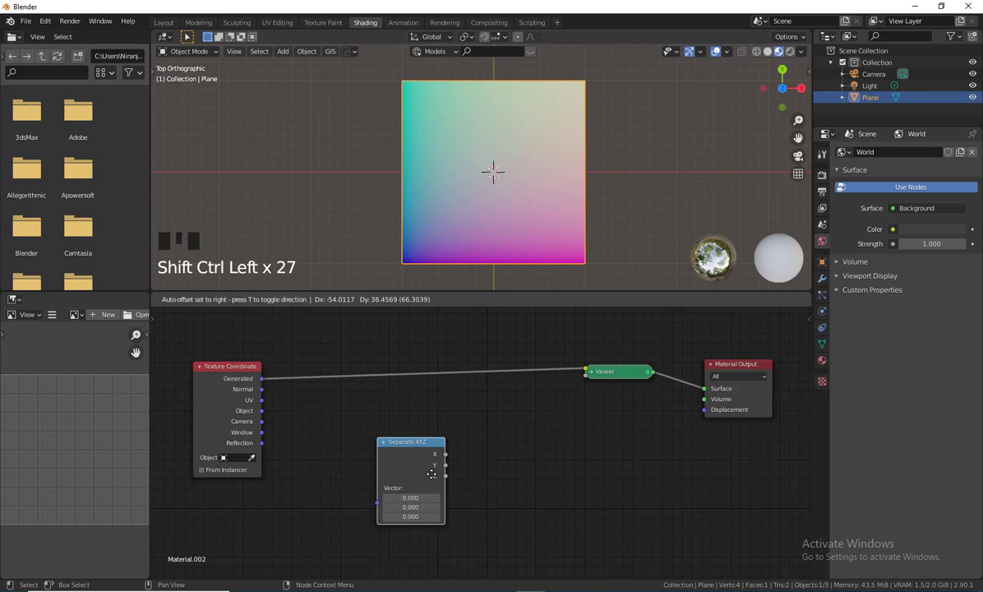
drag(405, 438, 351, 356)
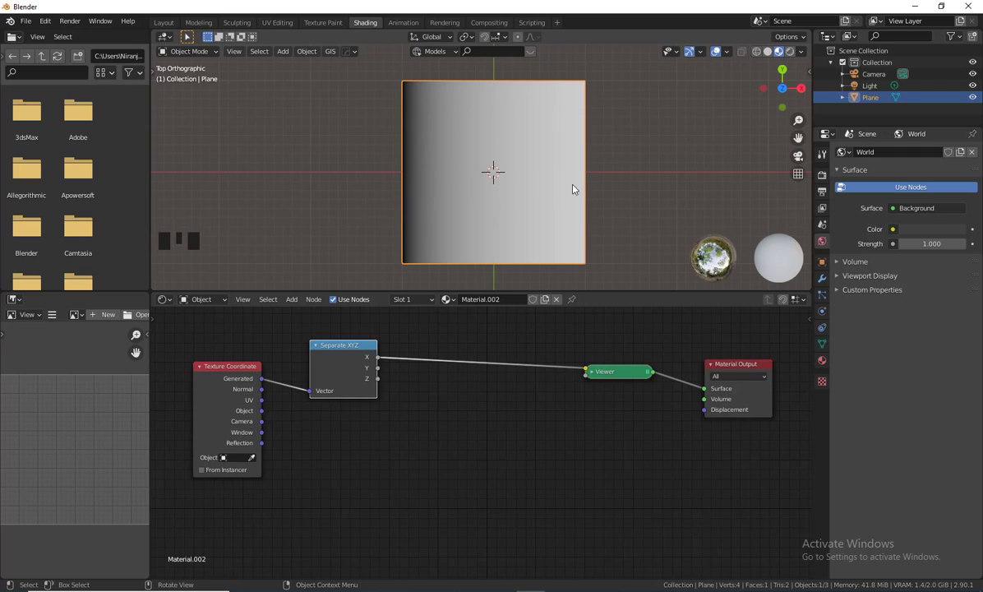
Preview the Separate XYZ node's Y and Z outputs on the plane, and reconnect its X output to the Viewer.
drag(335, 345, 585, 371)
click(374, 368)
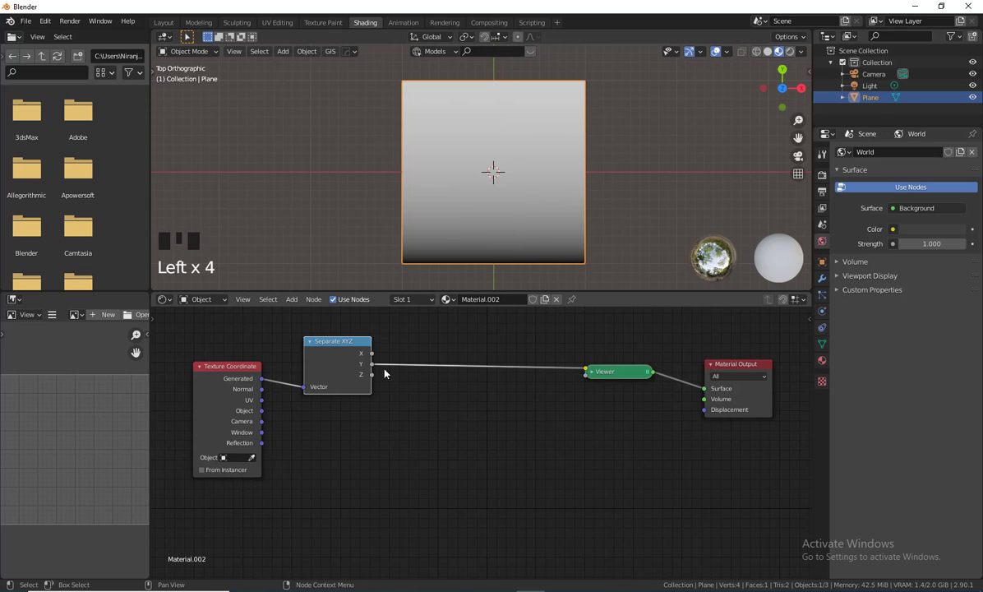
drag(372, 375, 585, 371)
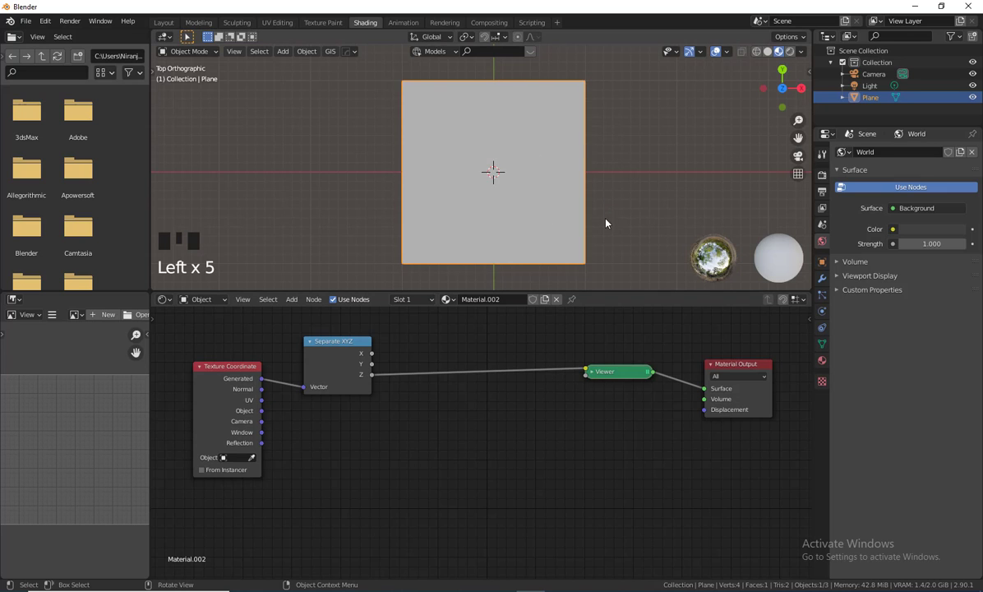
middle_drag(606, 223, 506, 52)
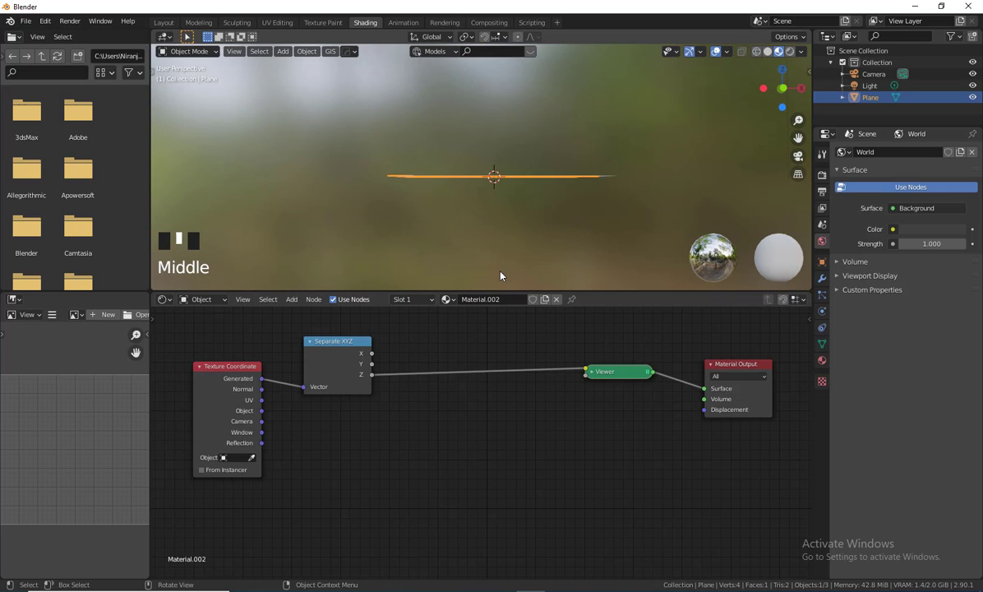
middle_drag(562, 252, 514, 149)
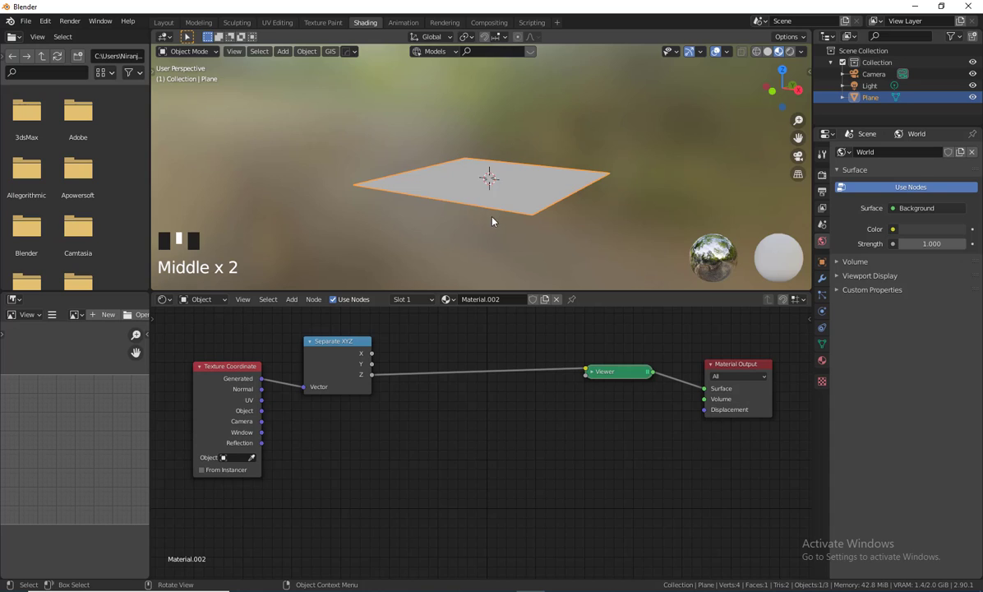
middle_drag(494, 220, 663, 204)
key(KP_7)
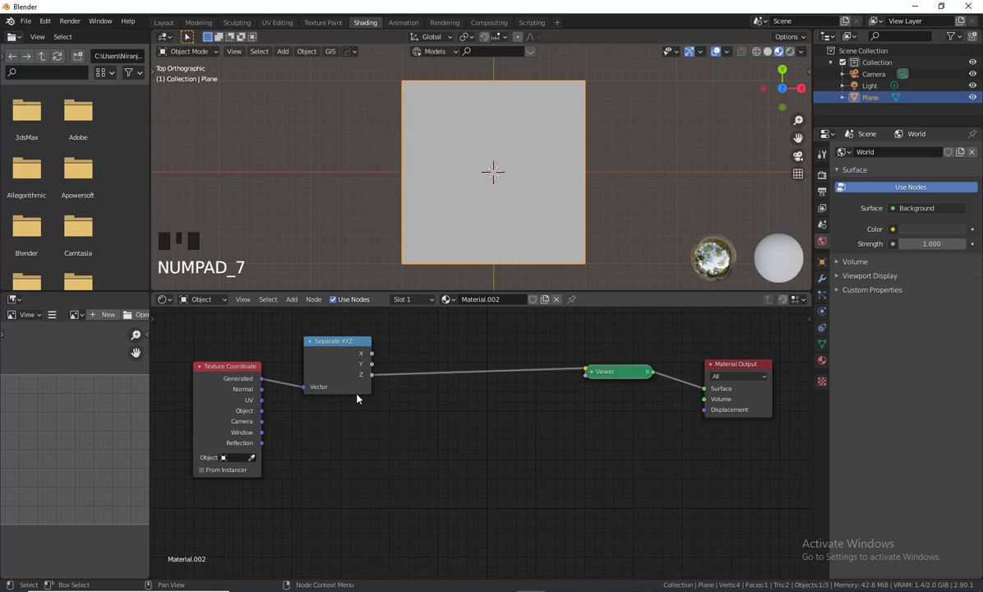
drag(342, 349, 325, 354)
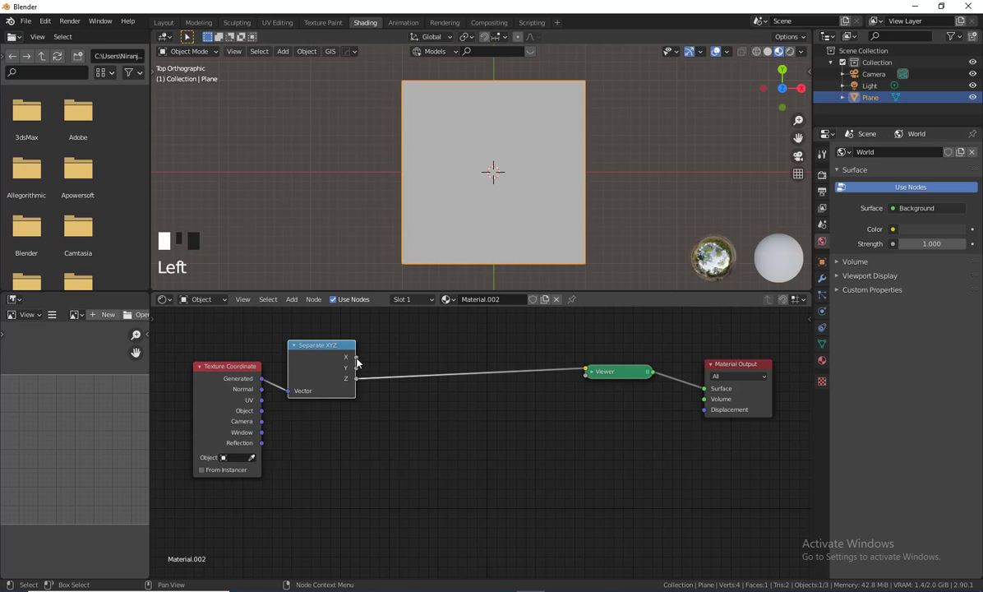
drag(356, 357, 586, 371)
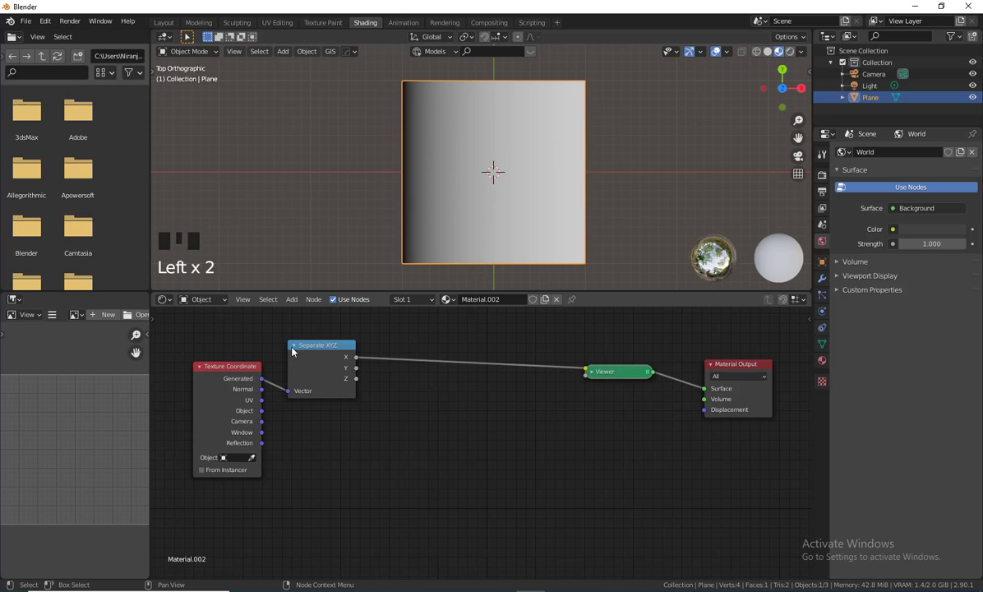
Feed the Separate XYZ node's Vector input from the Texture Coordinate's Normal, UV, Object and Camera outputs in turn, and end on Object.
mouse_move(290, 346)
mouse_down()
mouse_move(218, 381)
mouse_move(305, 350)
mouse_move(295, 349)
mouse_up()
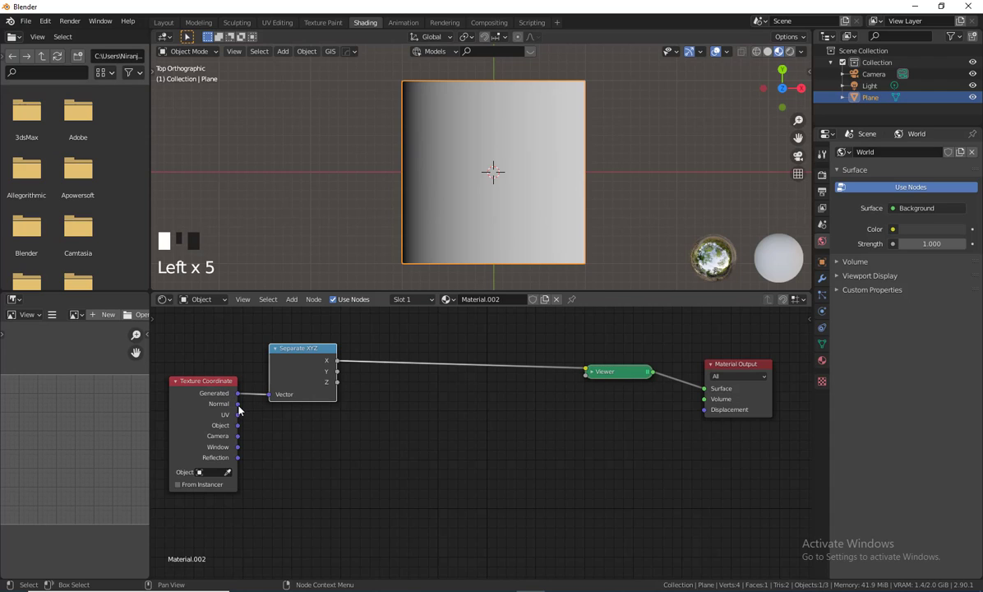
drag(238, 403, 268, 395)
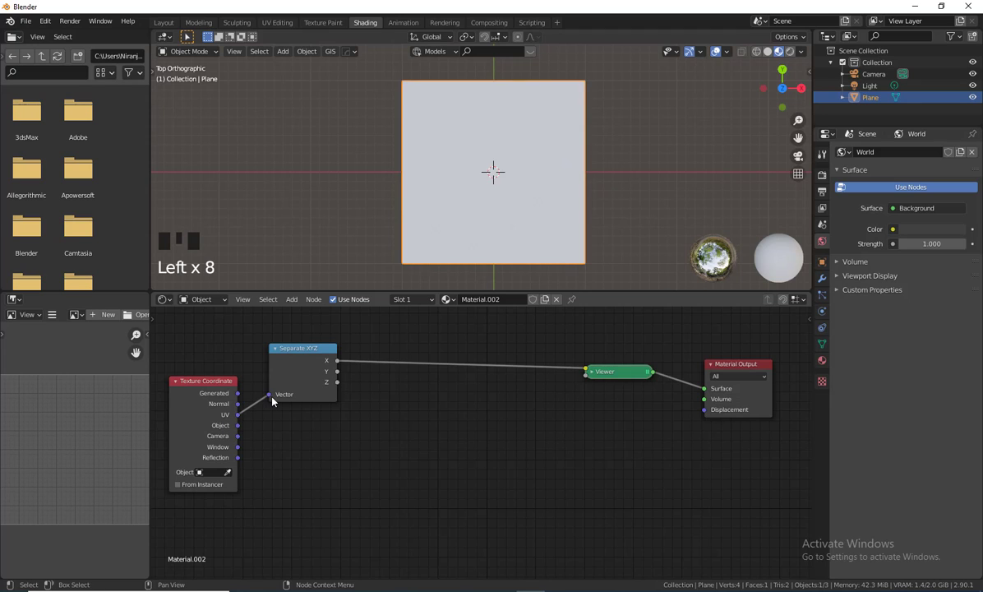
drag(238, 425, 269, 396)
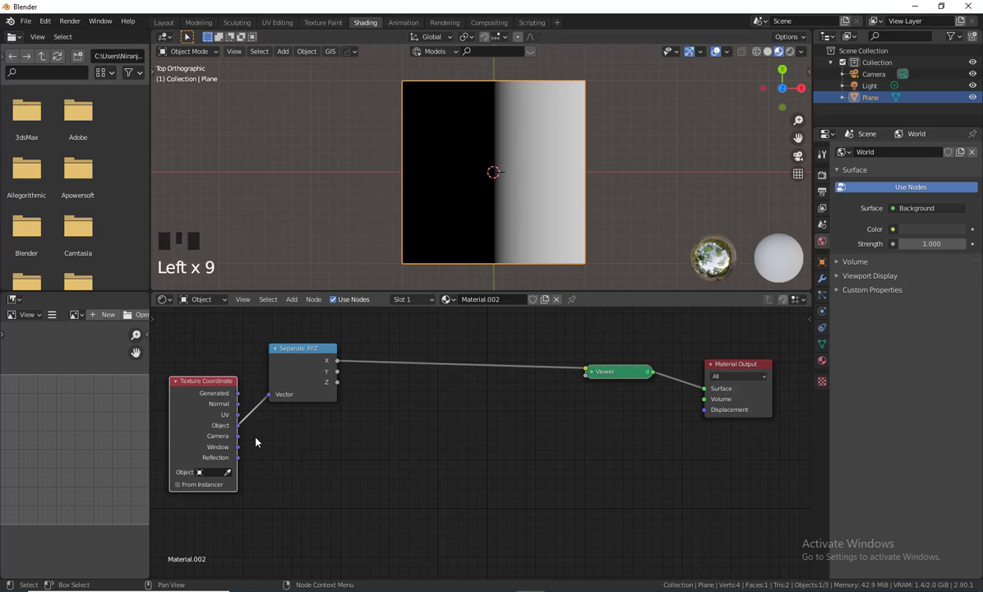
drag(237, 436, 269, 395)
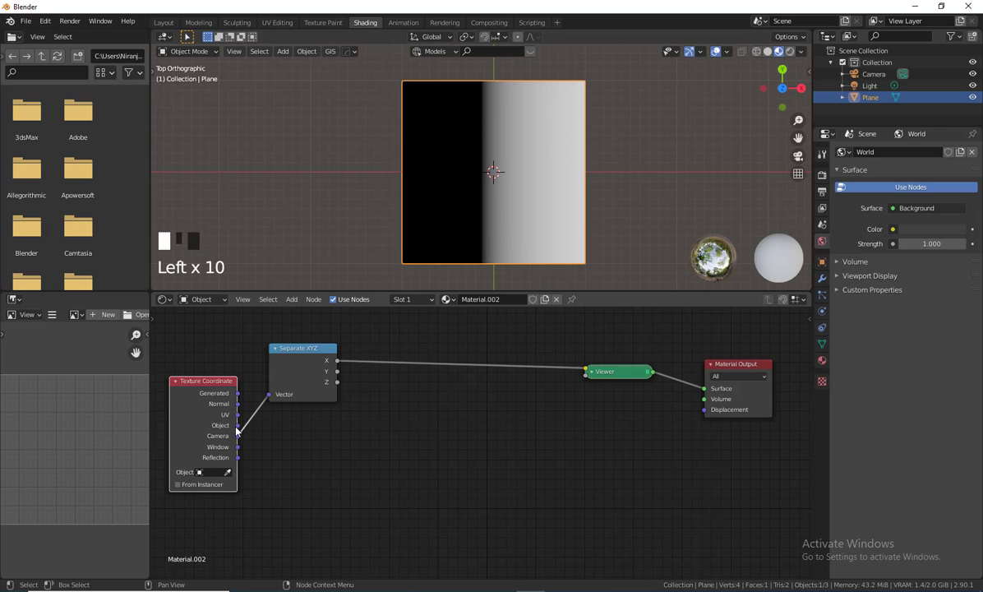
drag(238, 425, 268, 394)
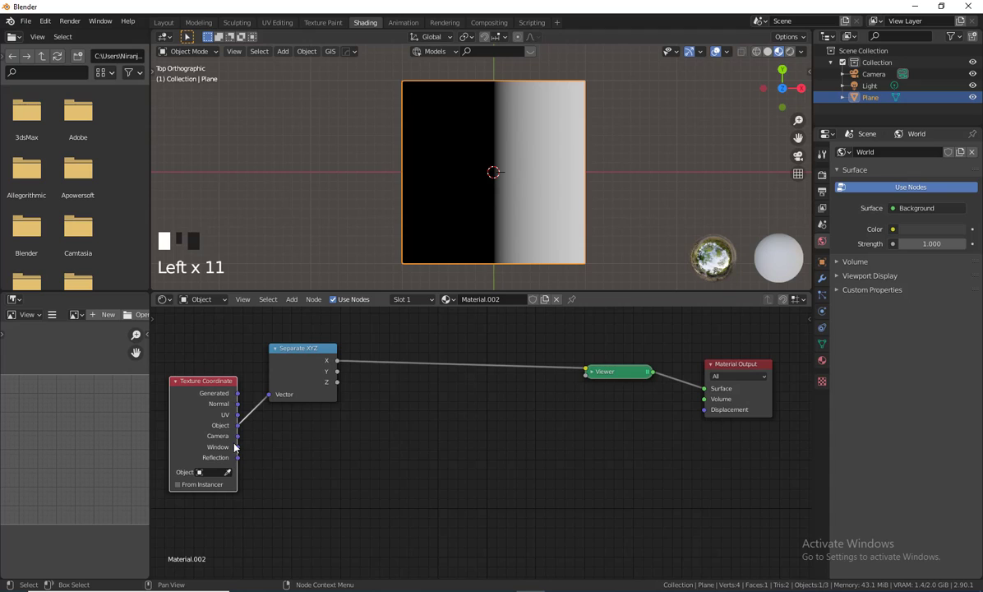
drag(294, 347, 300, 368)
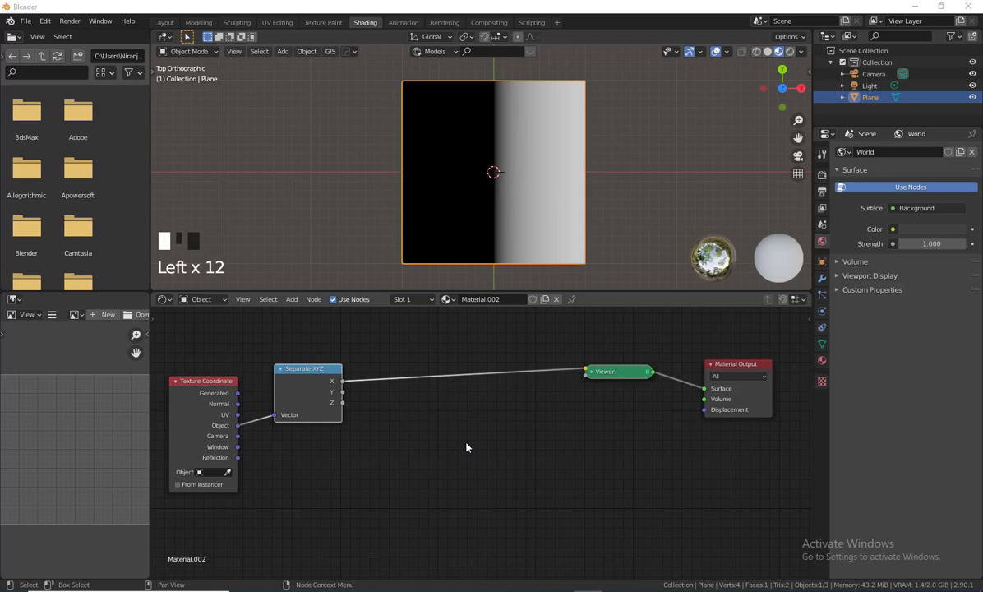
Insert a Math node set to Add between the Separate XYZ's X output and the Viewer.
click(292, 299)
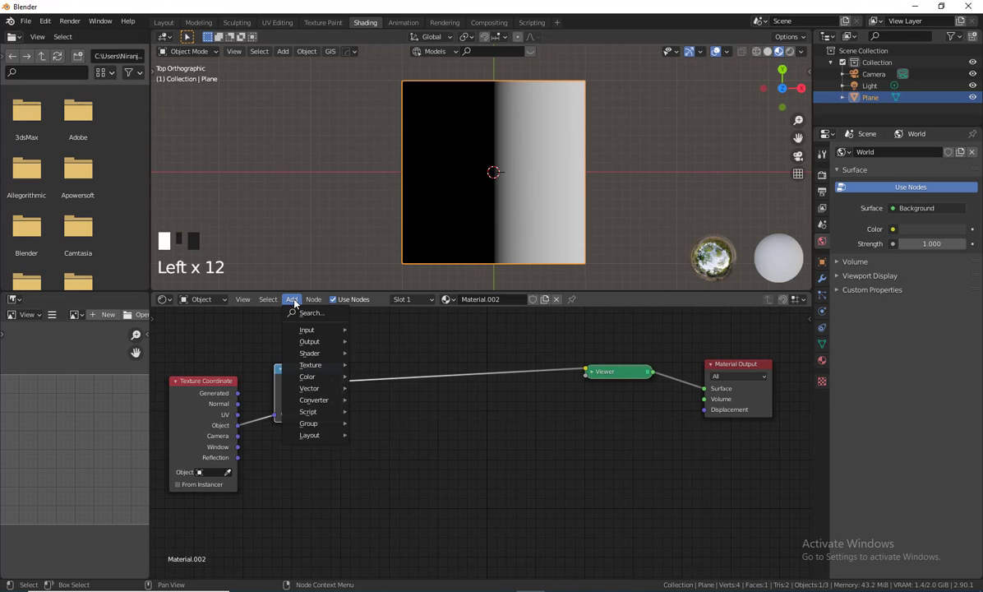
mouse_move(311, 331)
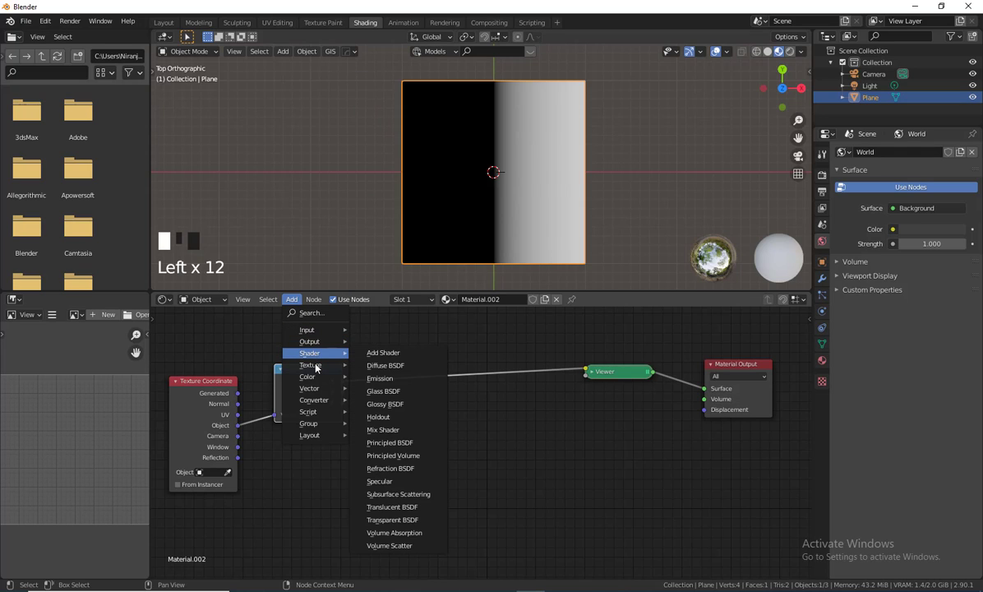
mouse_move(321, 379)
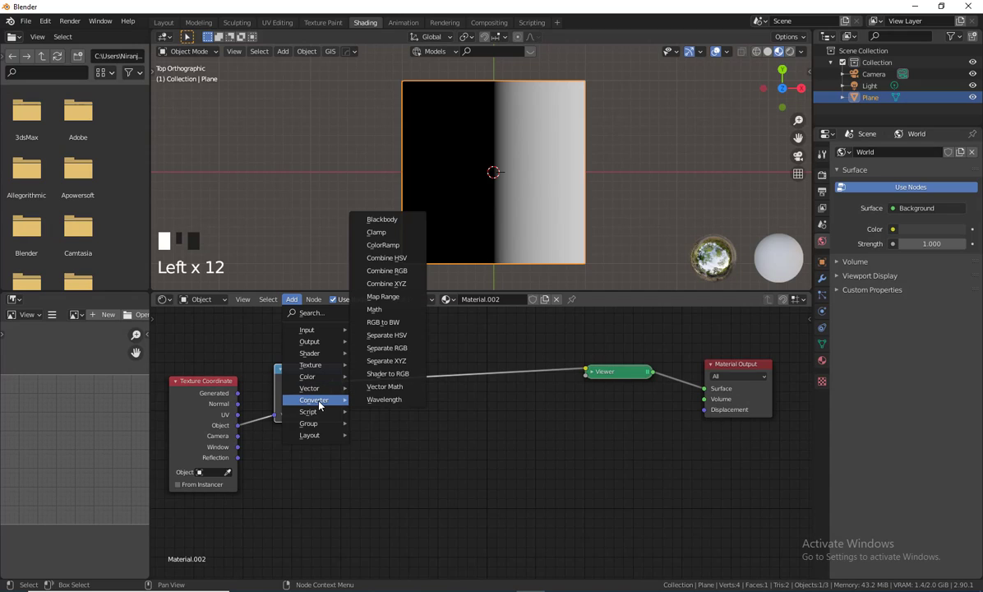
click(379, 311)
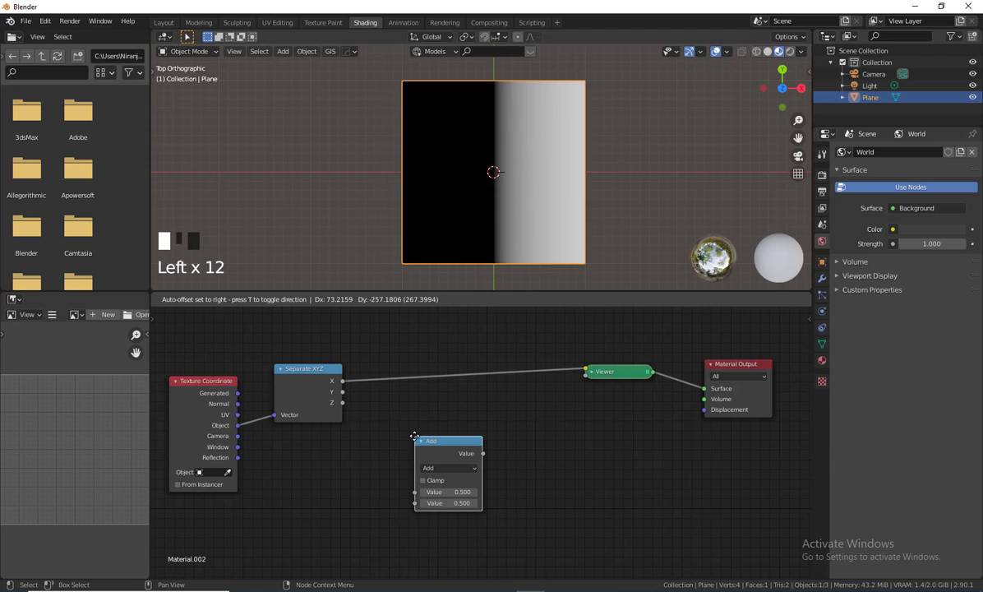
click(417, 429)
click(474, 471)
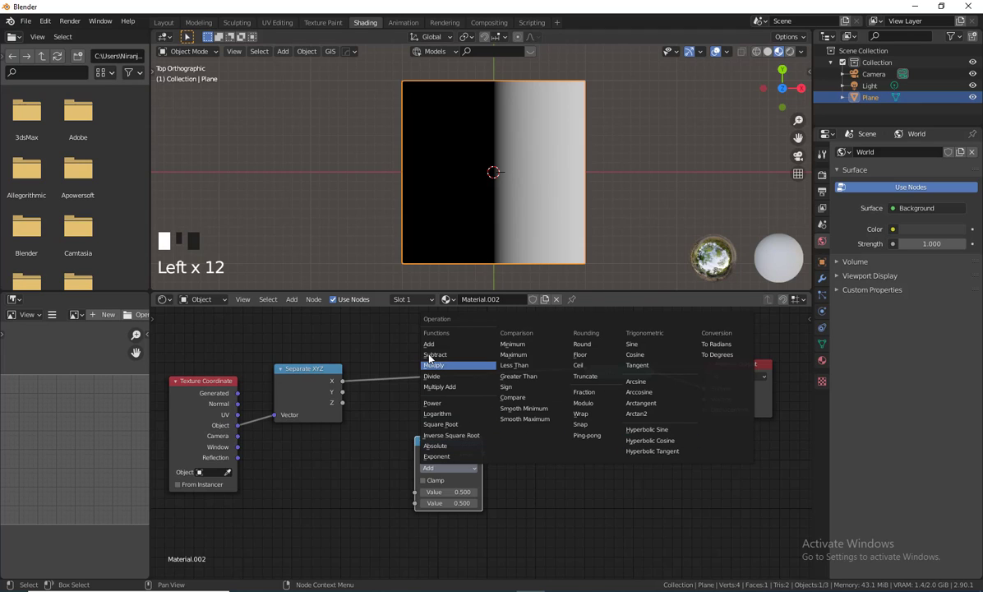
key(Escape)
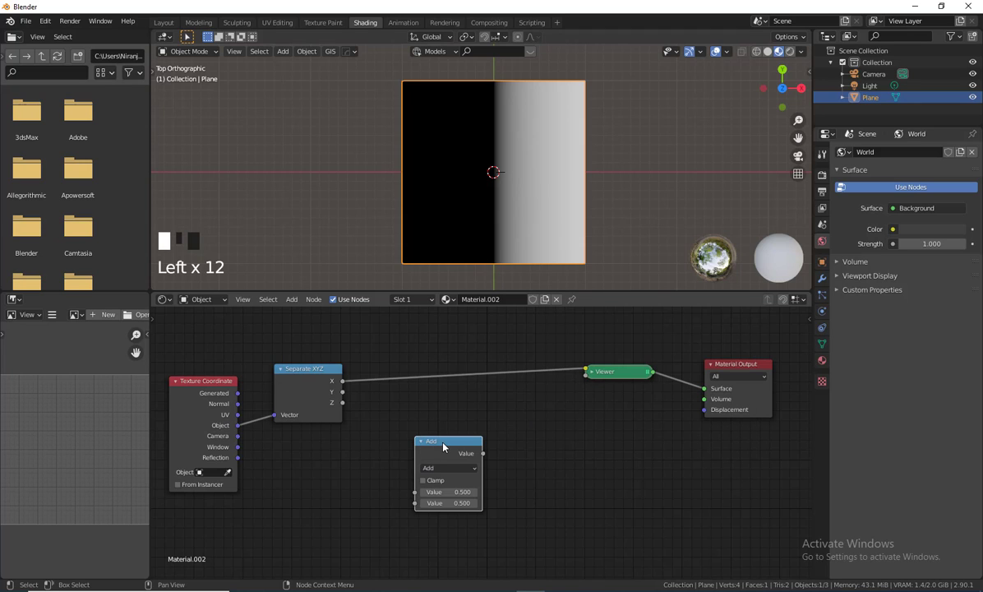
drag(445, 447, 393, 342)
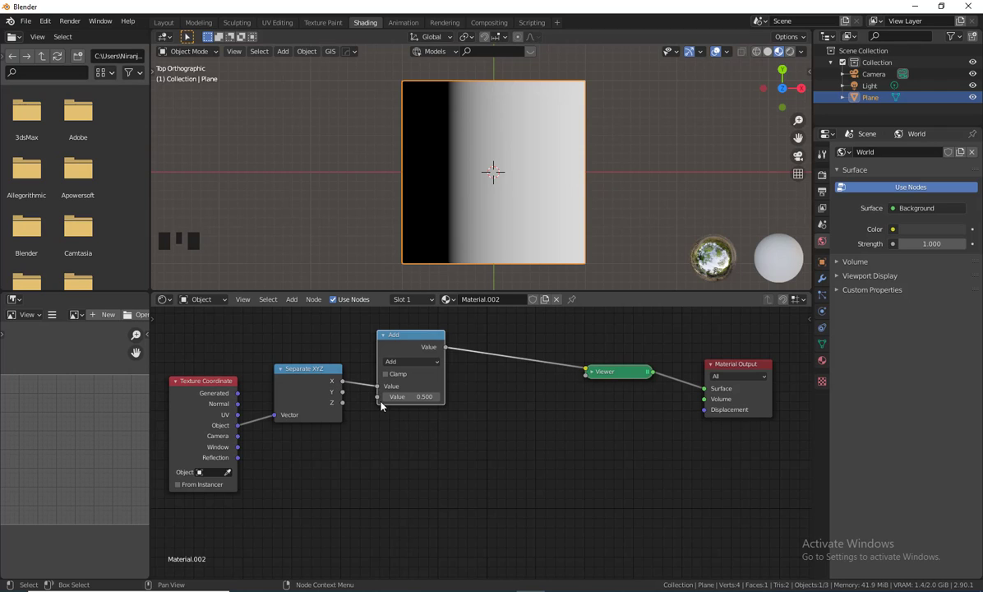
Undo a trial change to the Add node's value, and duplicate the node into the link before the Viewer.
drag(410, 397, 415, 398)
key(ctrl+z)
drag(426, 337, 417, 338)
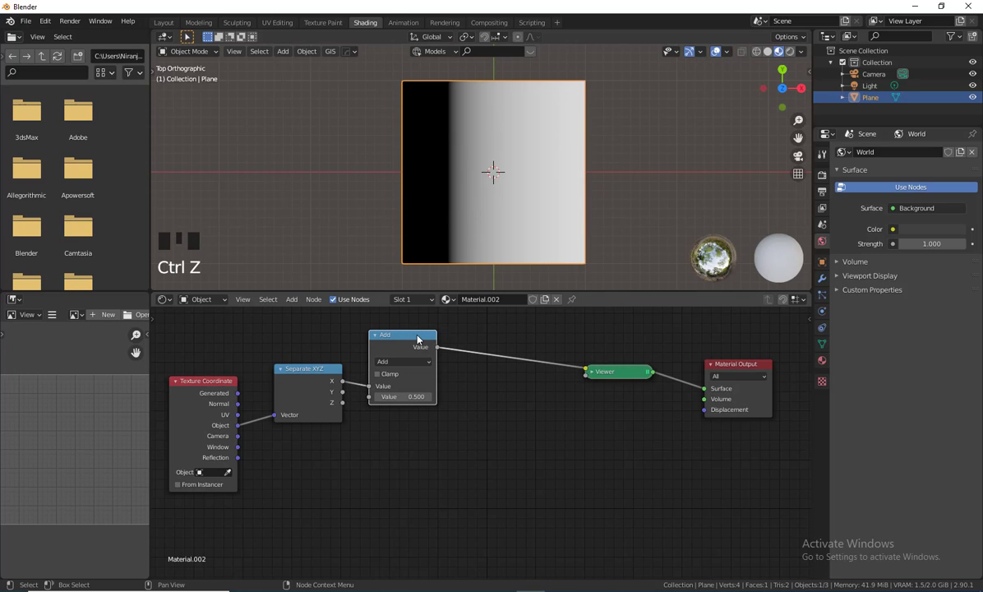
key(shift+d)
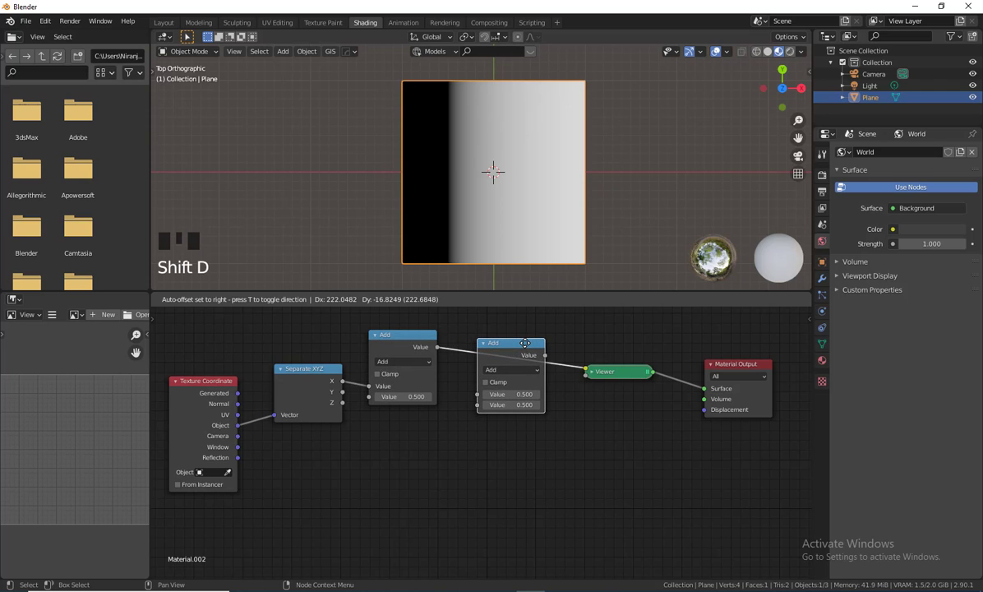
click(526, 346)
Change the first Math node's operation to Multiply and the second one's to Greater Than.
drag(400, 360, 398, 356)
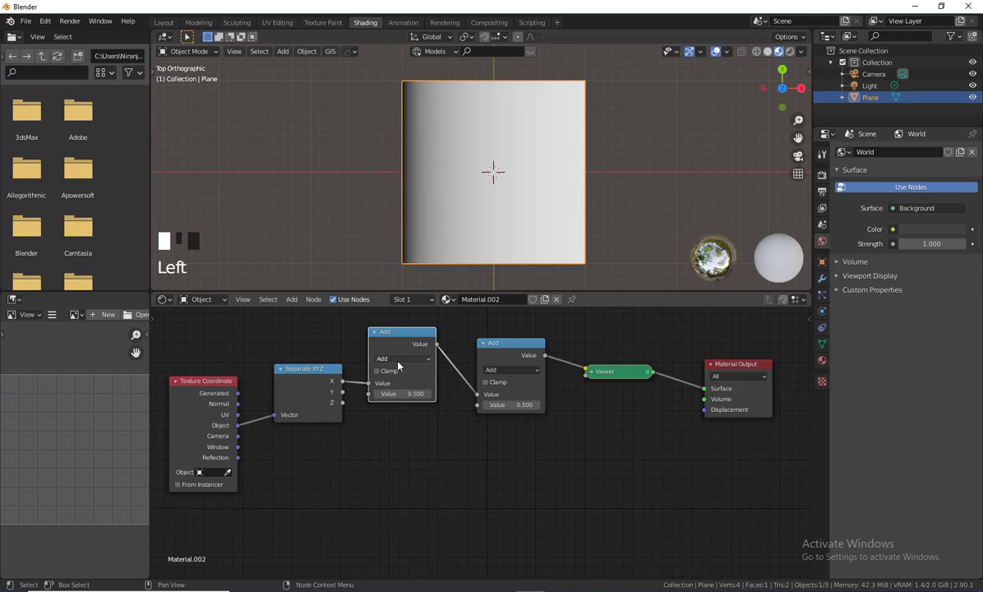
click(399, 358)
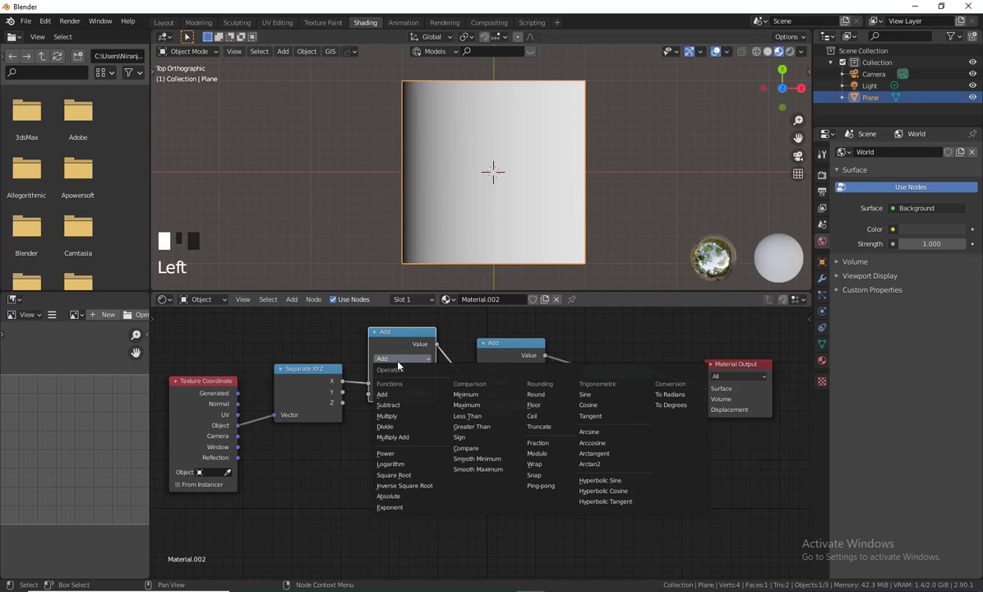
click(399, 417)
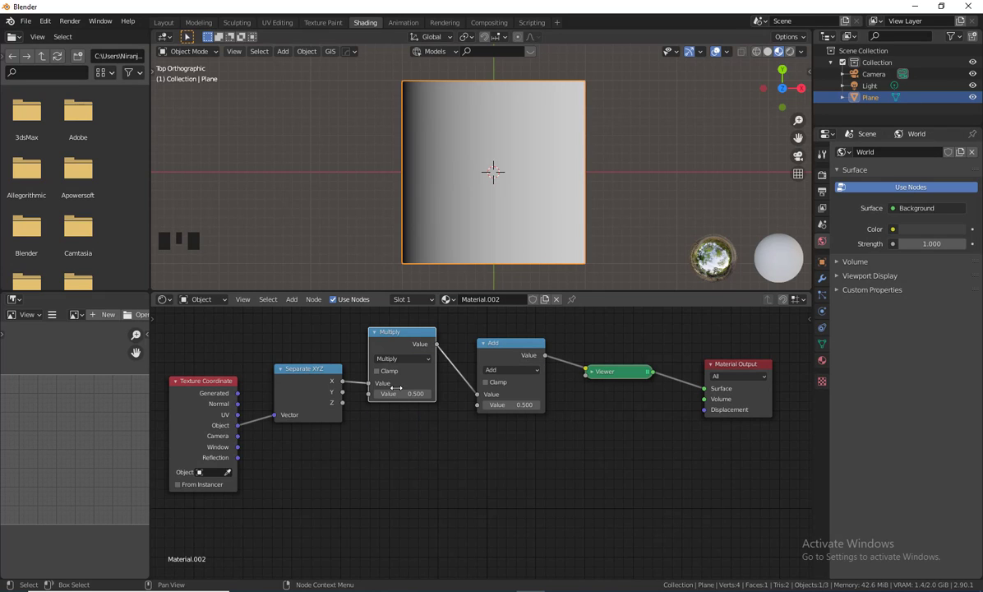
click(394, 338)
drag(497, 343, 494, 343)
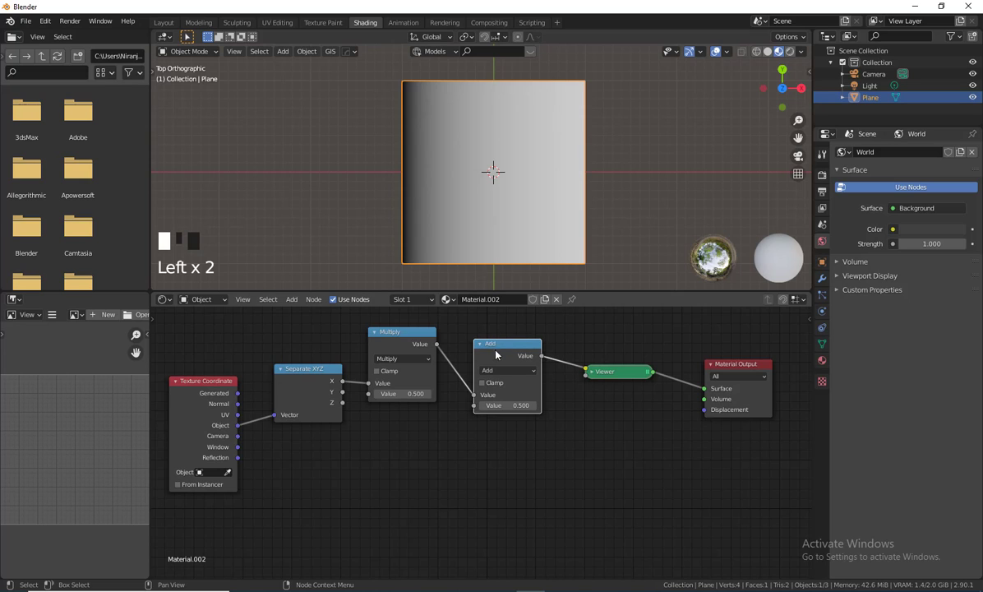
click(509, 373)
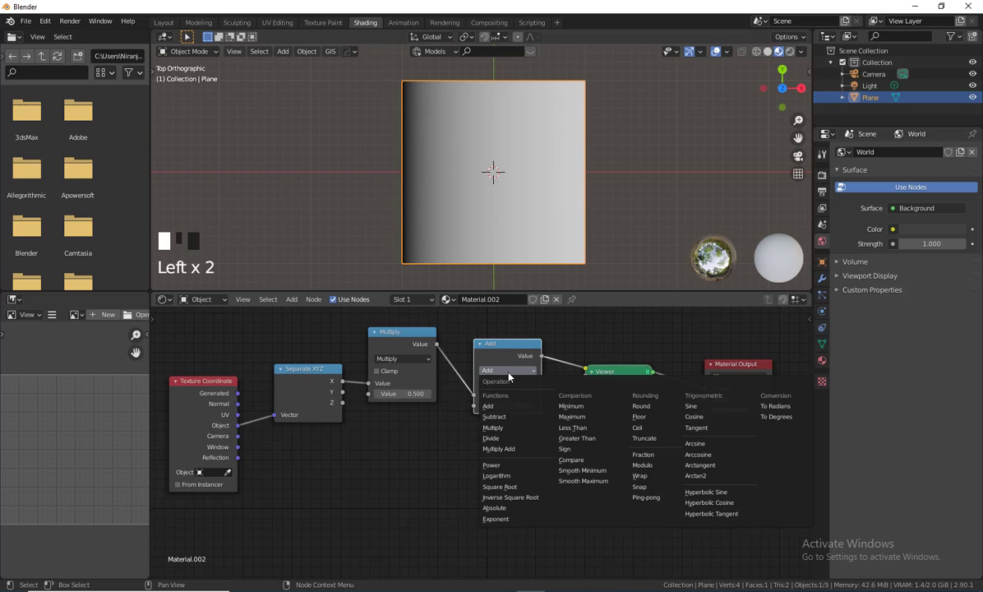
click(579, 442)
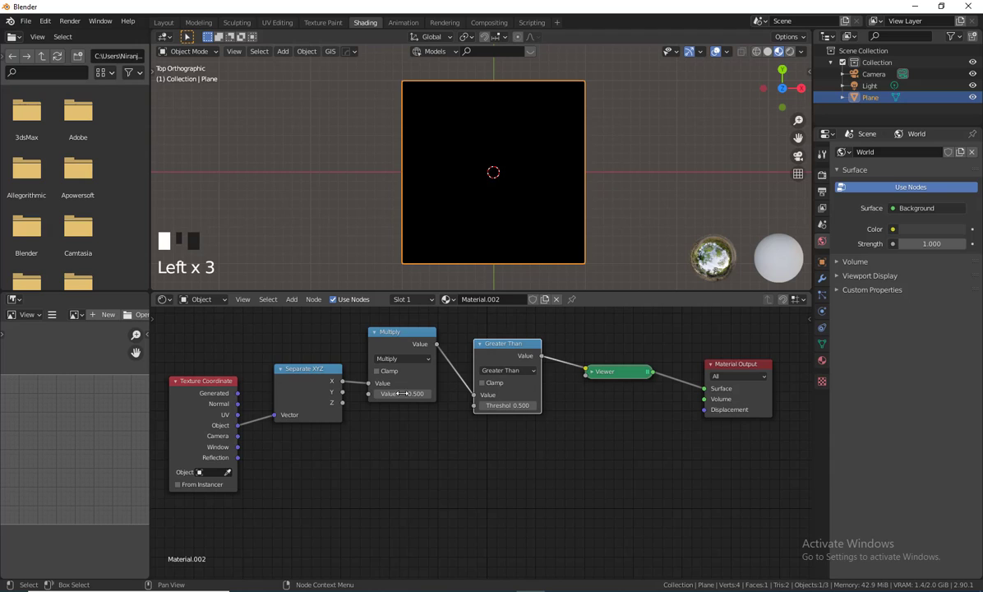
Connect the Separate XYZ's Y output to the Greater Than node's Threshold, and set the Multiply value to 1.
drag(386, 331, 381, 326)
drag(495, 350, 501, 339)
drag(312, 368, 305, 404)
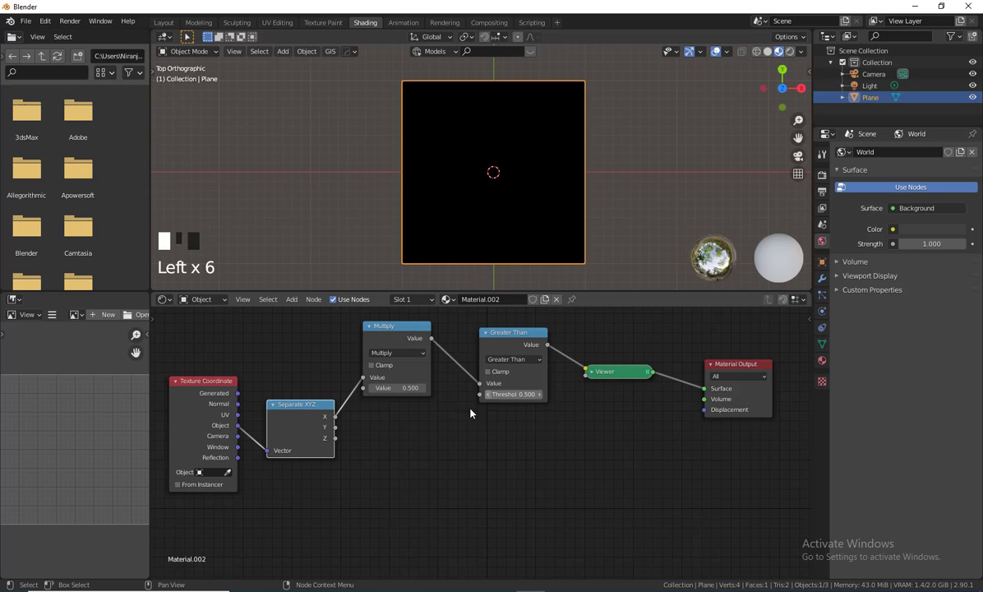
drag(335, 427, 477, 401)
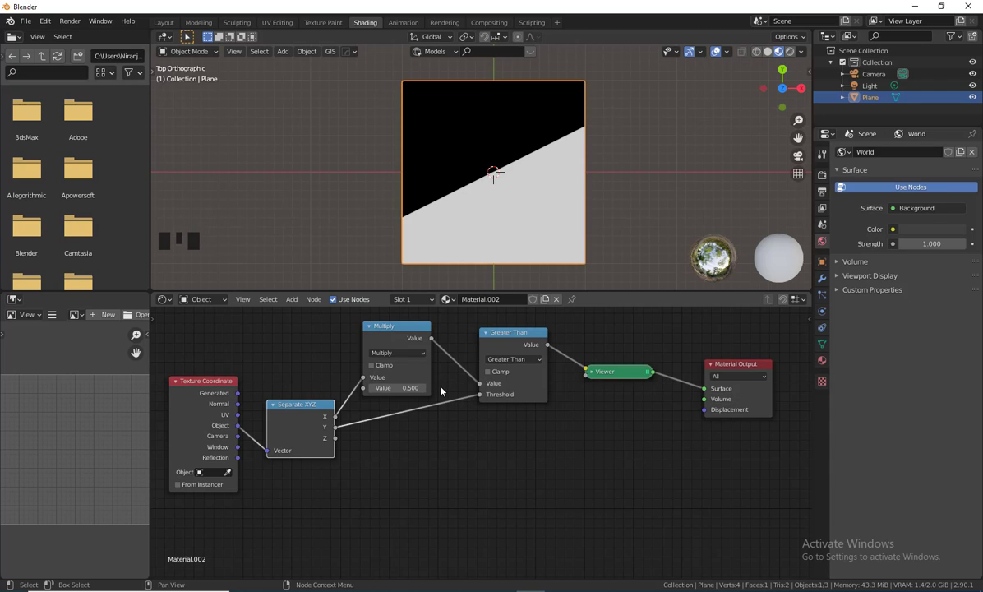
mouse_move(400, 388)
mouse_down()
mouse_move(465, 387)
mouse_move(415, 388)
mouse_up()
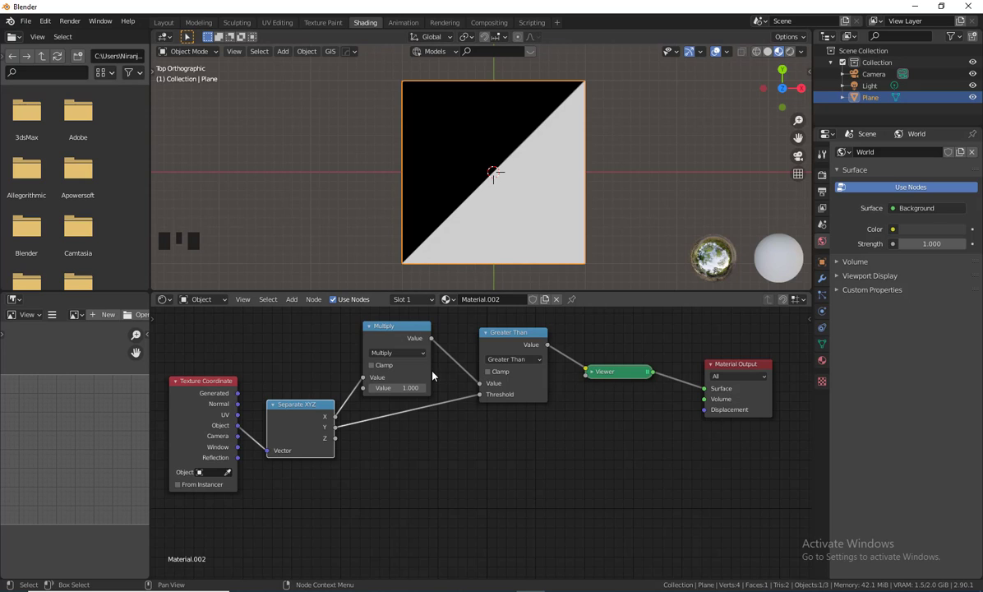
Try the Less Than operation on the comparison node, and return it to Greater Than.
click(518, 361)
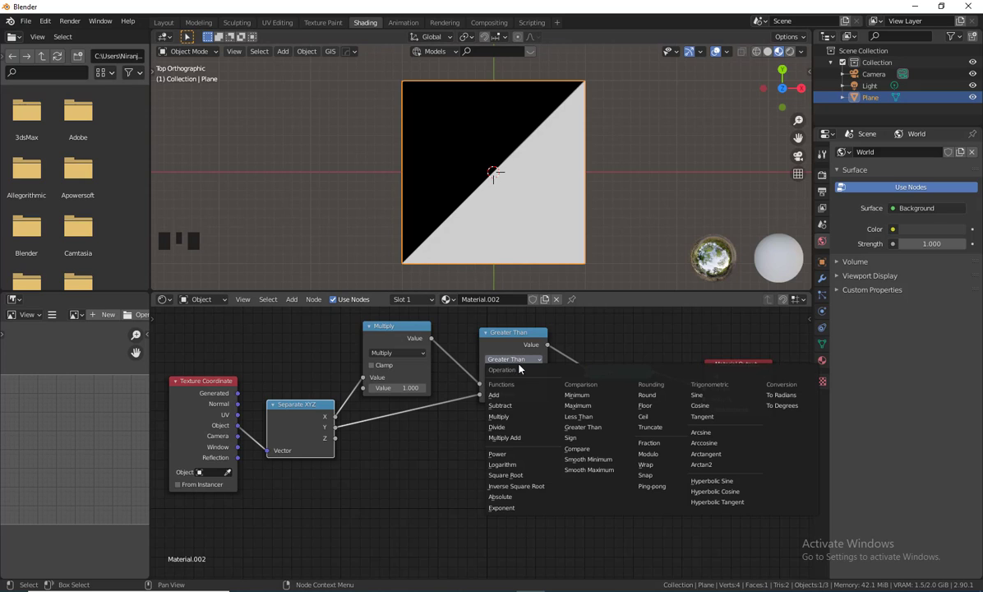
click(521, 362)
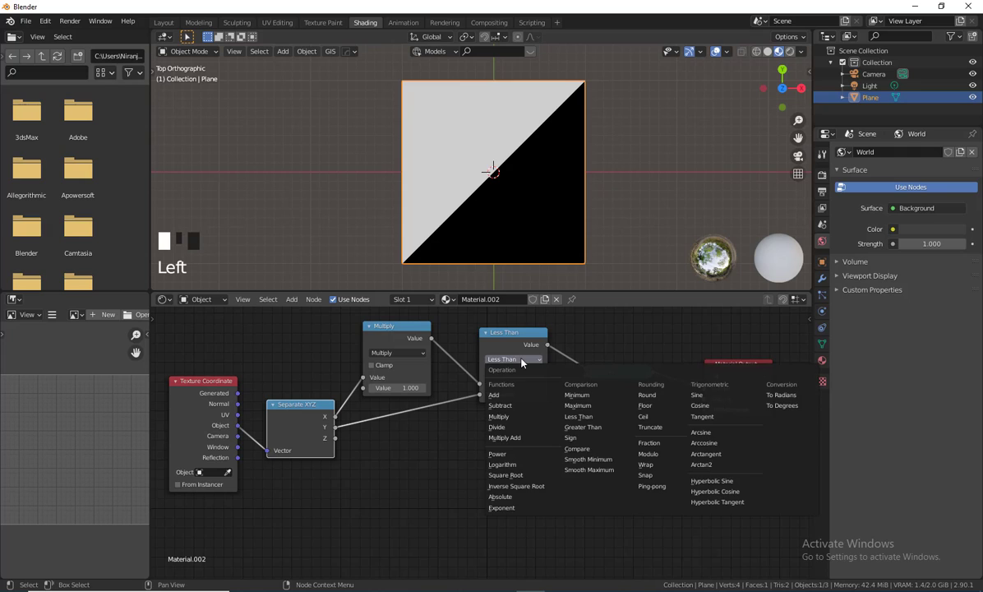
click(582, 427)
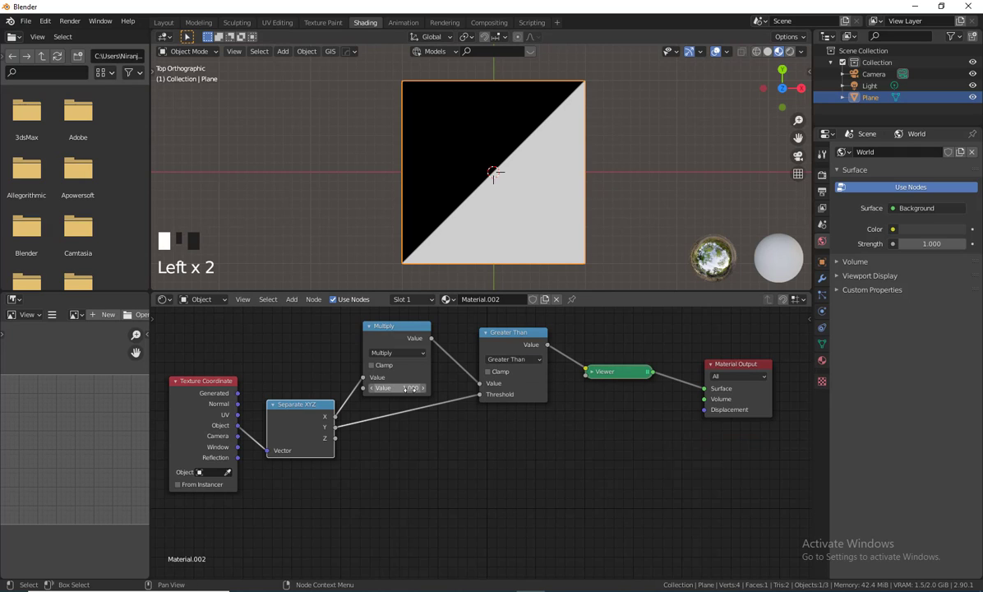
Try the Add operation with a value of 0.1 in place of Multiply, and return the node to Multiply.
drag(395, 355, 390, 353)
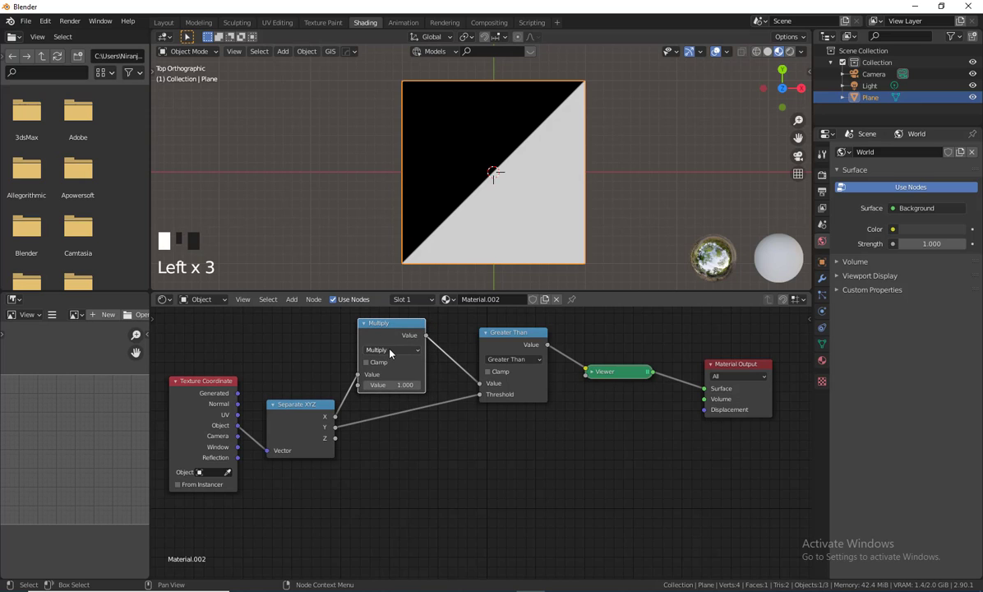
click(390, 353)
click(362, 356)
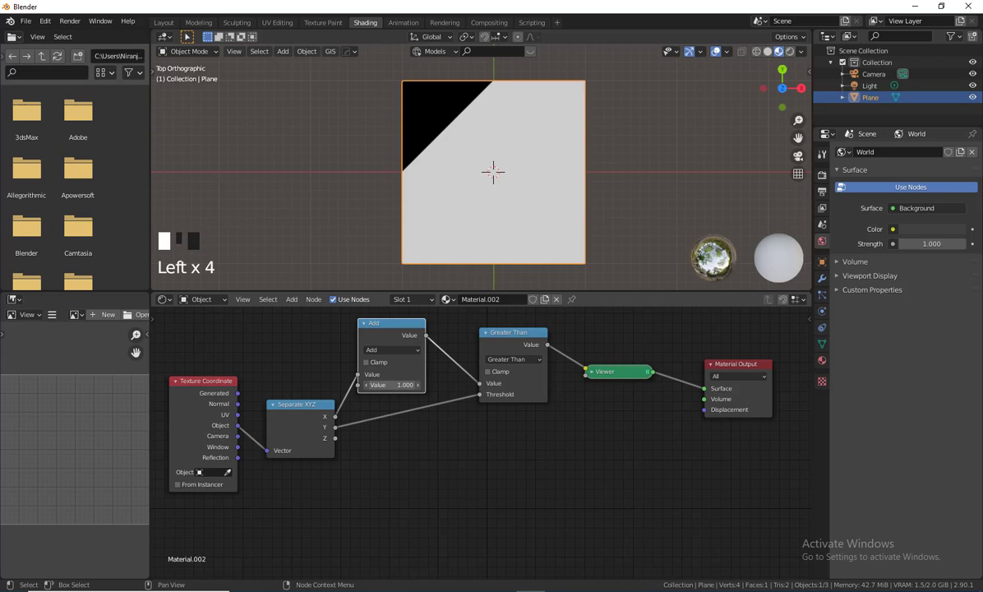
drag(391, 385, 351, 385)
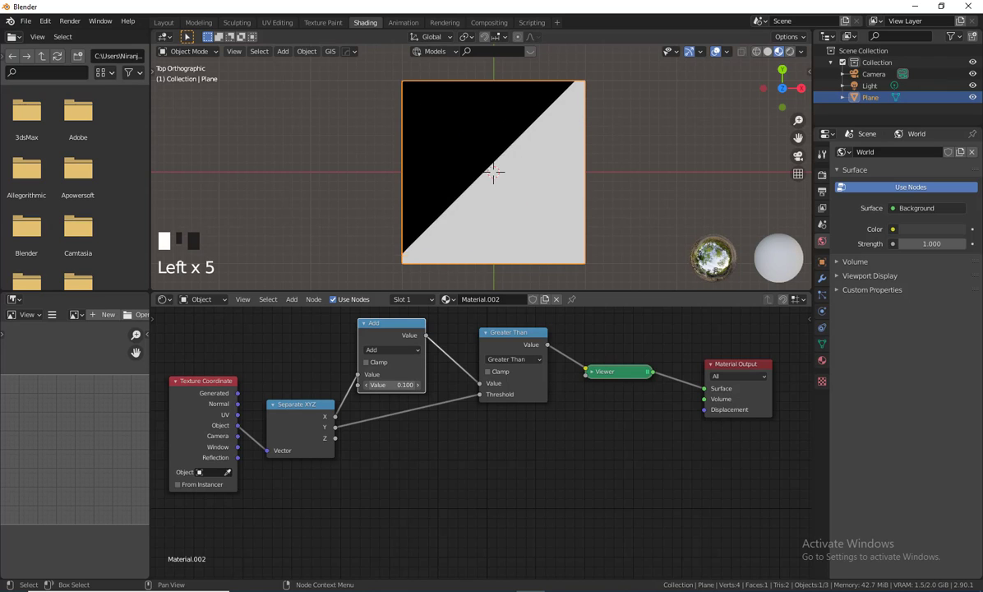
click(397, 351)
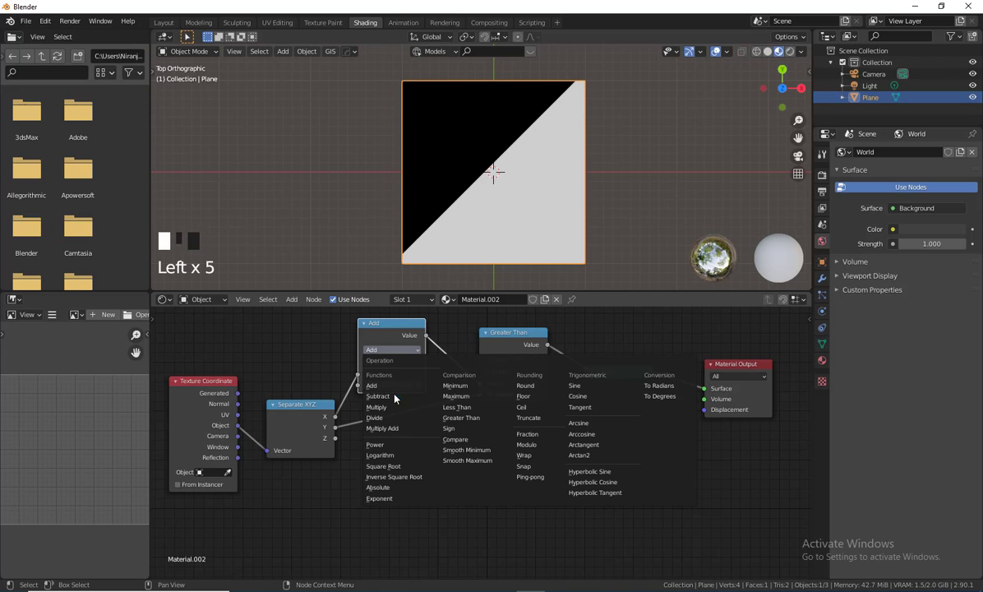
click(377, 407)
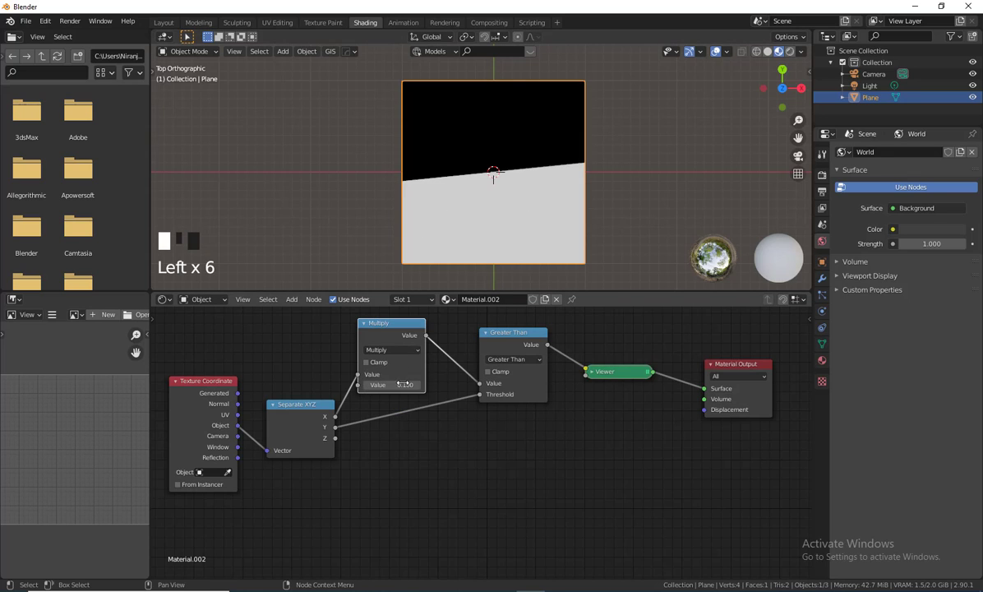
Preview the Multiply node with a value of 0.5, and set the value to 1.
click(405, 384)
text(.5)
click(413, 450)
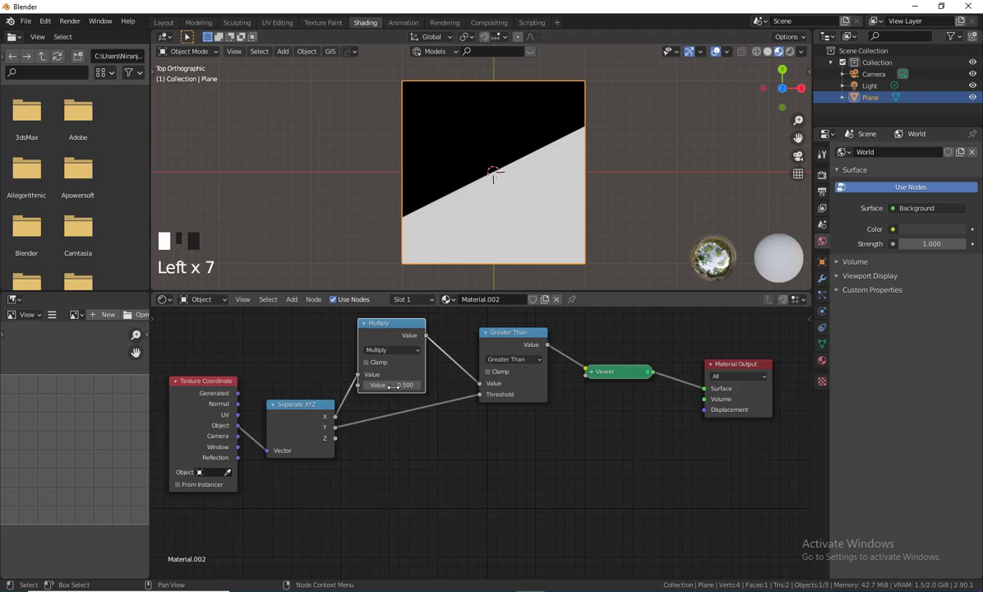
drag(393, 387, 440, 387)
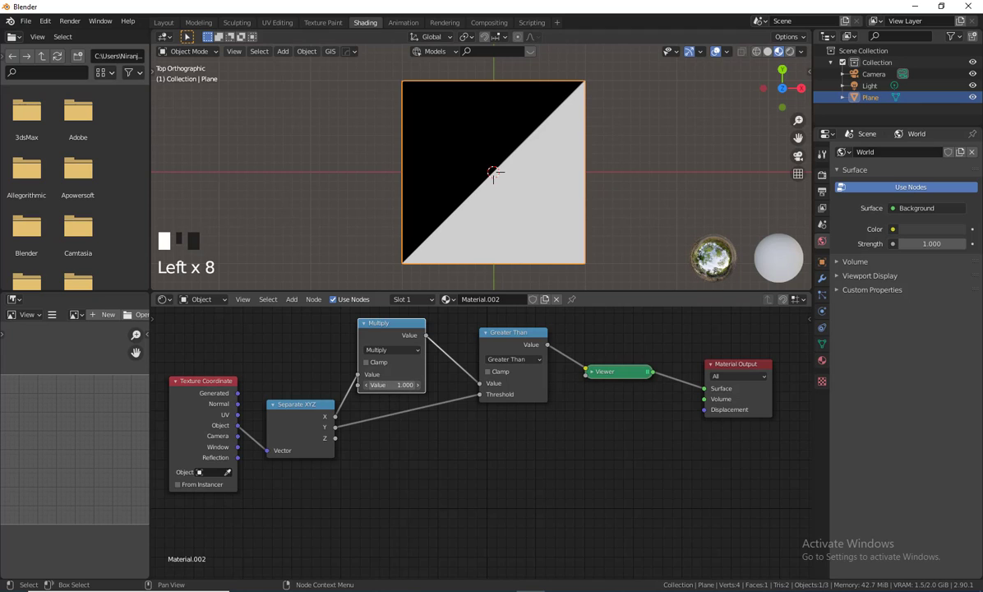
click(394, 385)
text(1)
key(Return)
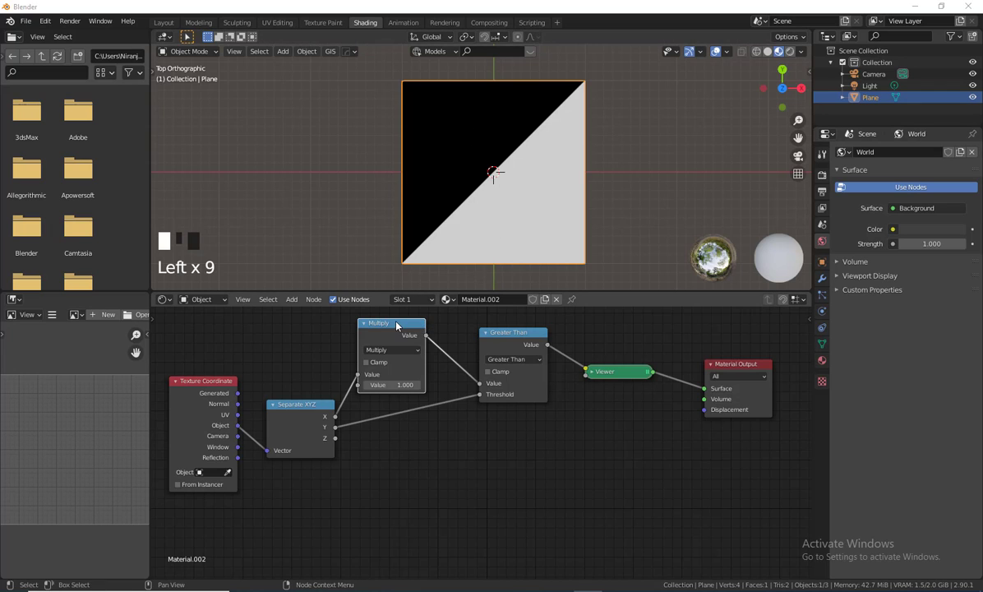
Shift the Multiply, Greater Than and Viewer nodes to make room, and insert a duplicate of Multiply between the Separate XYZ's X output and Multiply.
drag(393, 309, 527, 396)
drag(504, 336, 592, 336)
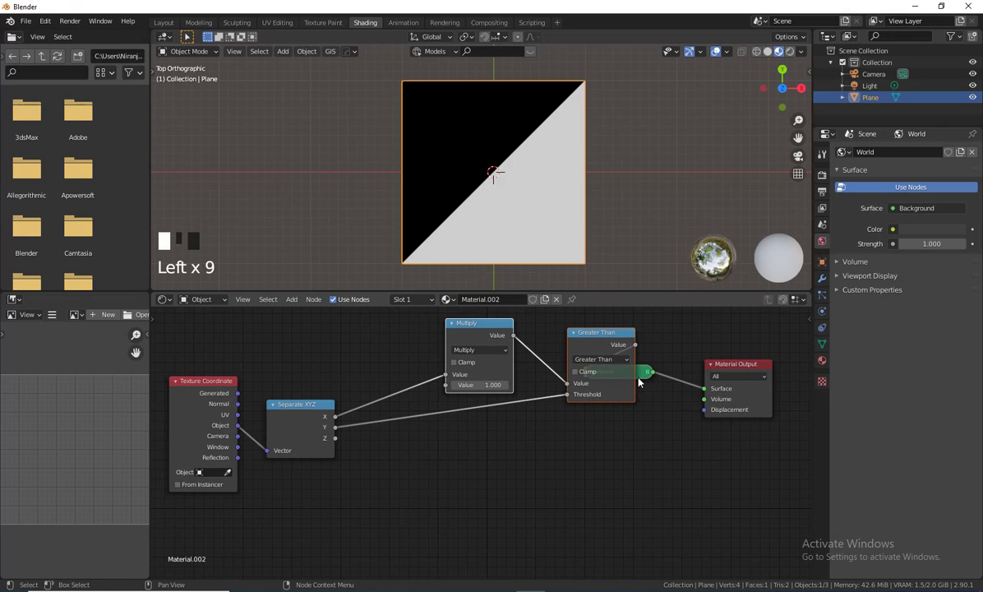
drag(643, 375, 723, 335)
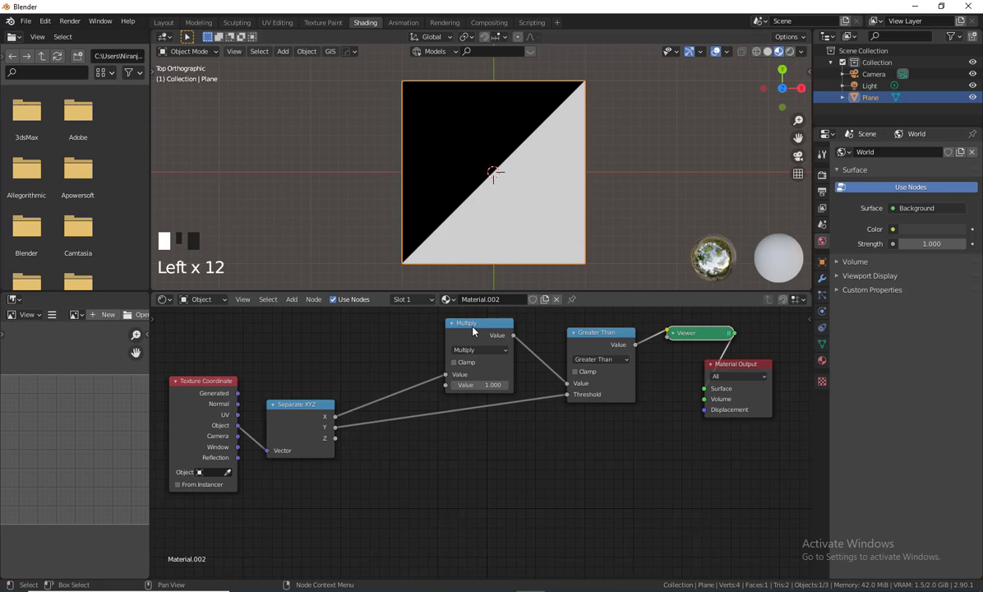
mouse_move(469, 323)
mouse_down()
mouse_move(461, 315)
mouse_move(474, 325)
mouse_up()
key(shift+d)
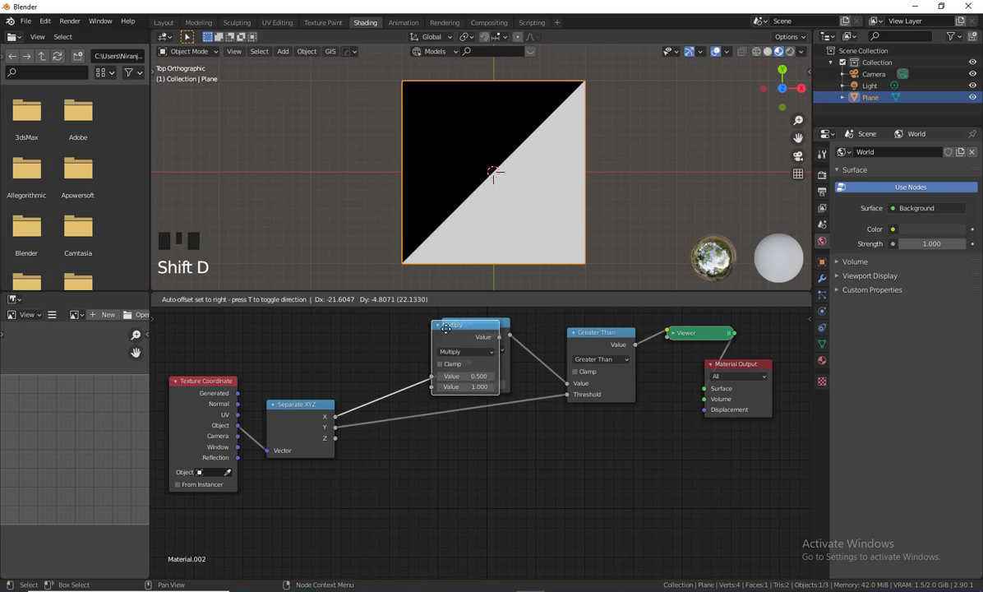
click(380, 345)
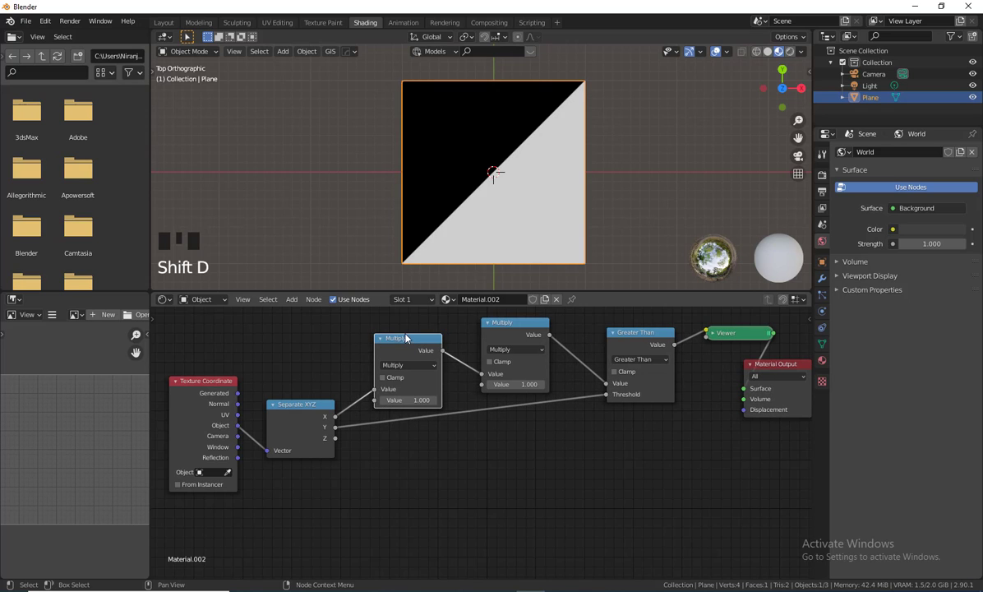
drag(406, 338, 400, 333)
Switch the duplicated node to Add, try offsets such as 1.3 and -0.4, and set its value to 0.
click(383, 359)
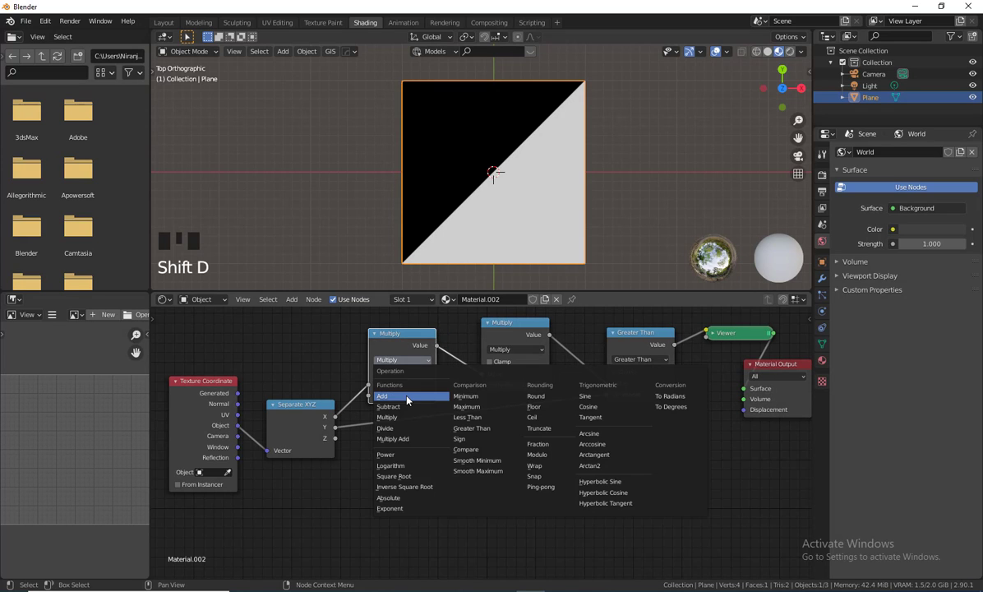
click(407, 397)
click(428, 395)
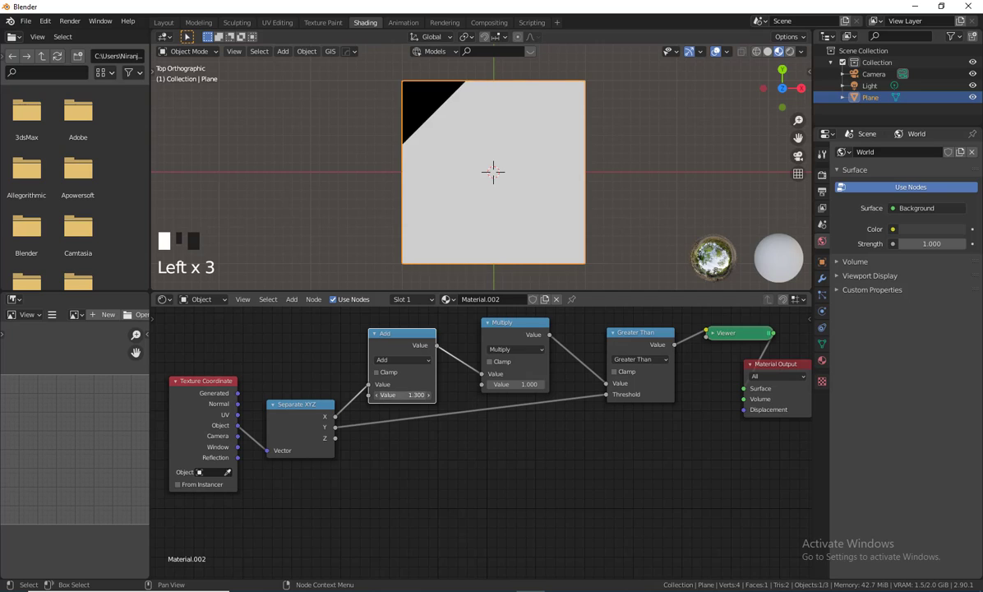
drag(417, 395, 408, 395)
key(ctrl+z)
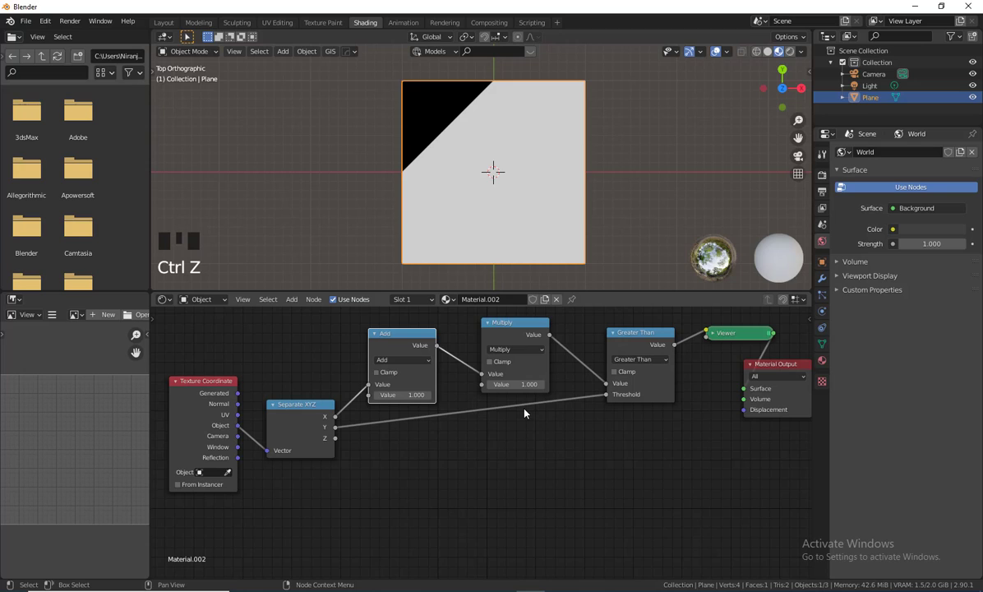
mouse_move(402, 395)
mouse_down()
mouse_move(362, 394)
mouse_move(387, 394)
mouse_up()
click(403, 394)
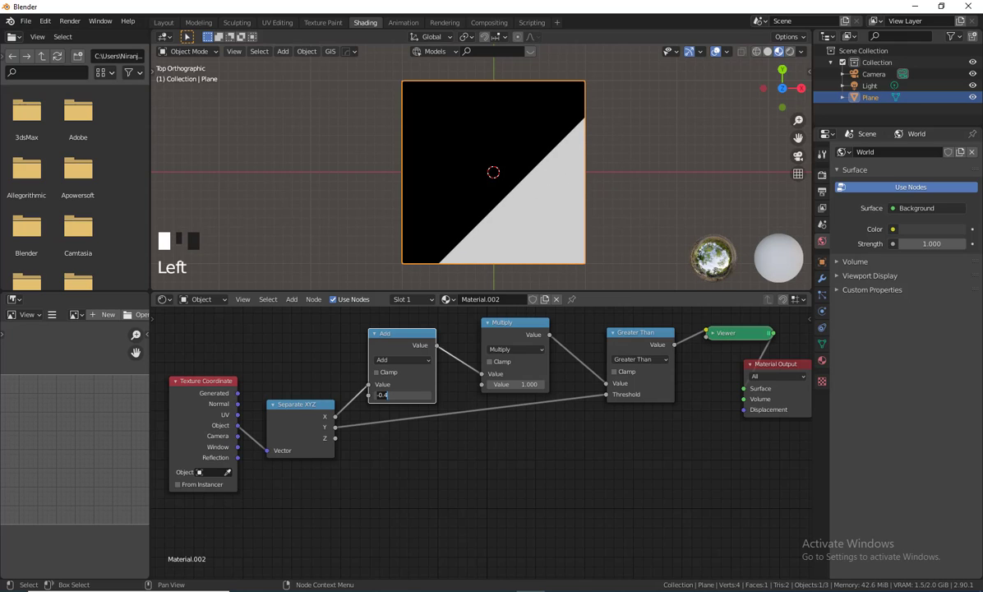
text(0)
key(Return)
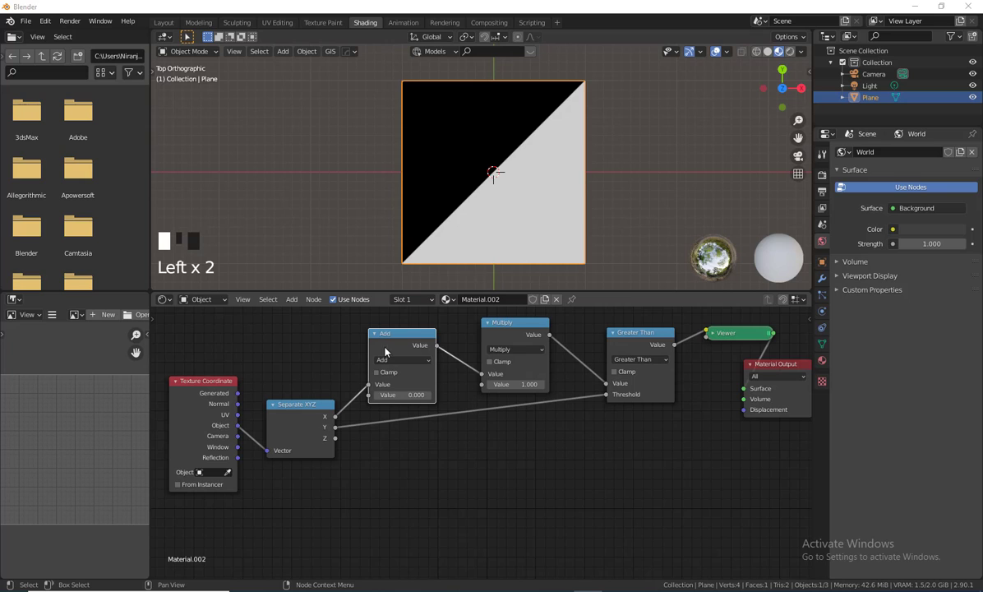
Change the Add node on the X link to the Power operation with an exponent of 2.
drag(390, 333, 379, 328)
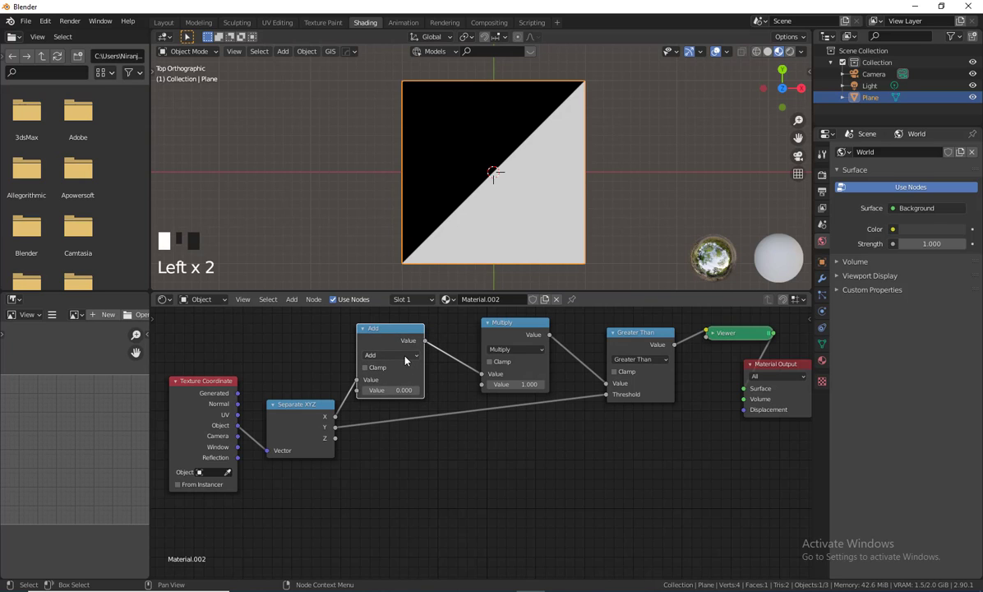
click(405, 359)
click(390, 355)
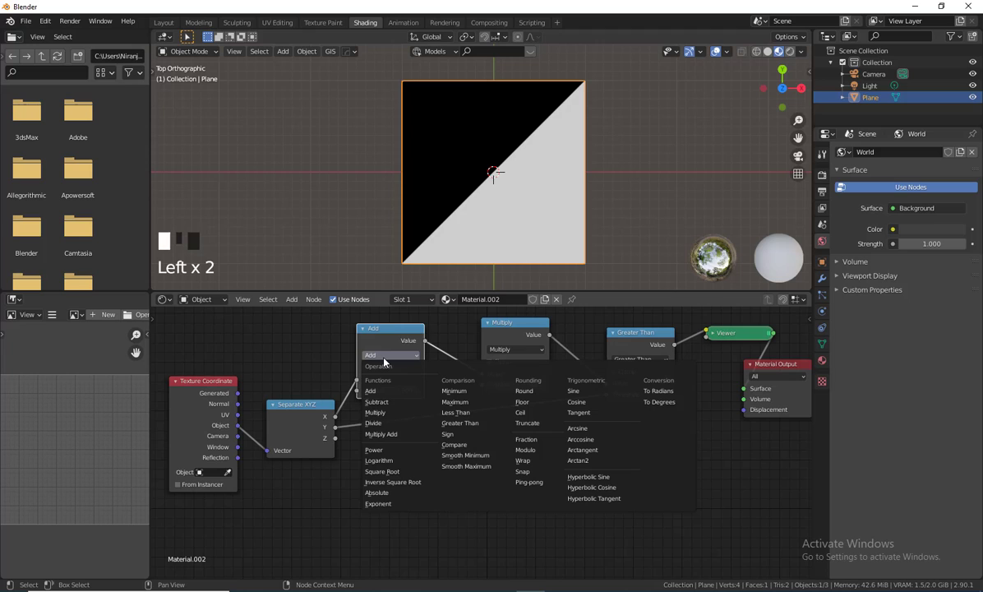
click(393, 451)
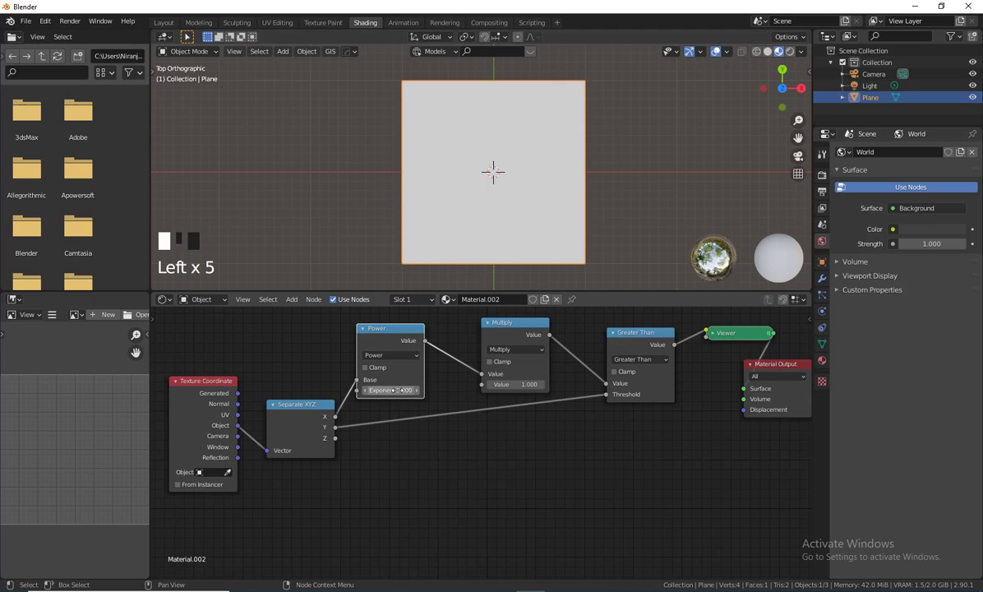
mouse_move(393, 389)
mouse_down()
mouse_move(376, 389)
mouse_move(411, 390)
mouse_move(396, 390)
mouse_up()
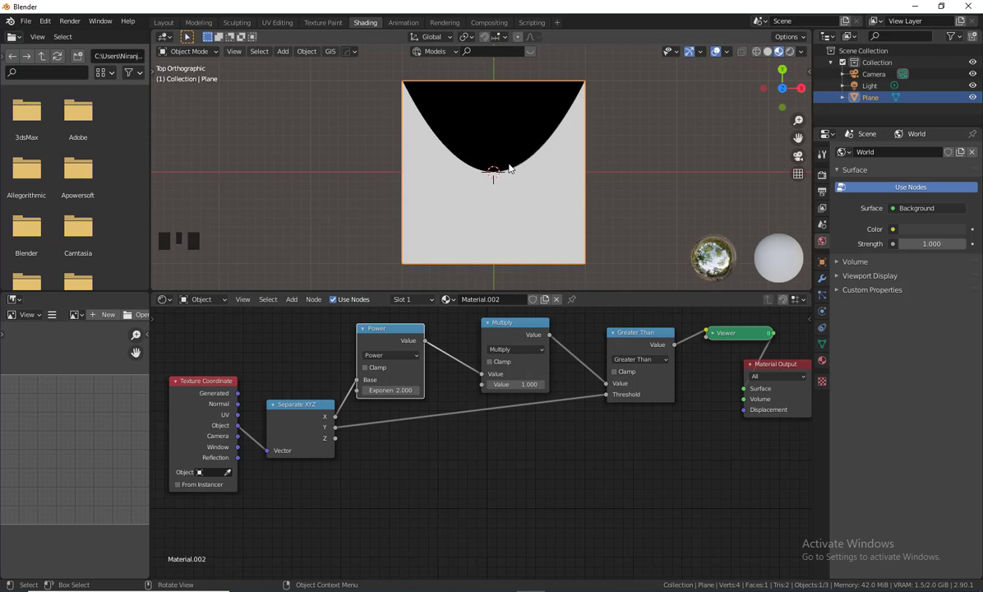
drag(390, 330, 396, 336)
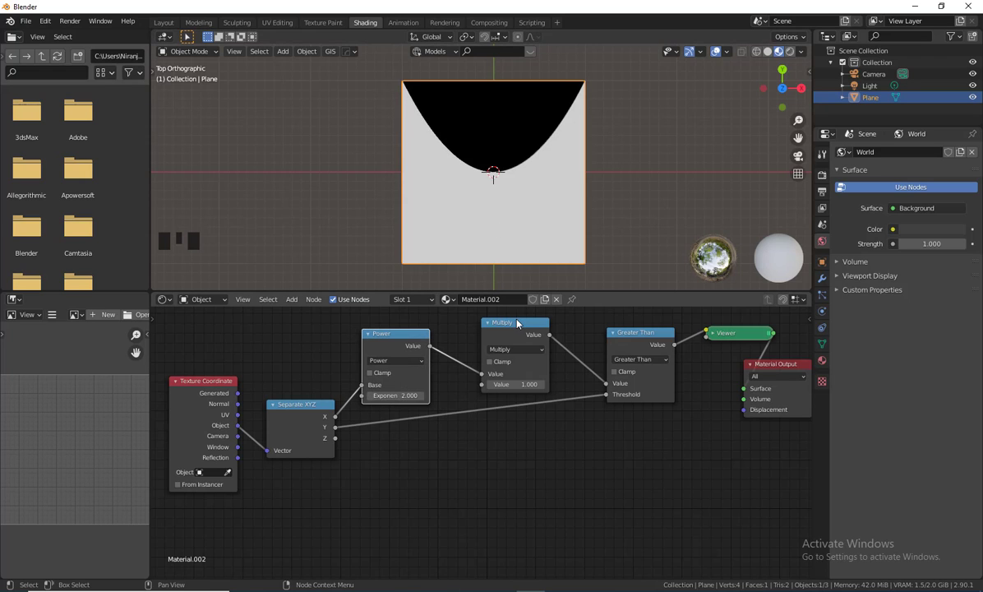
Connect Power's output directly to the Greater Than node's Value, and detach the Multiply node and set it aside.
drag(517, 323, 505, 323)
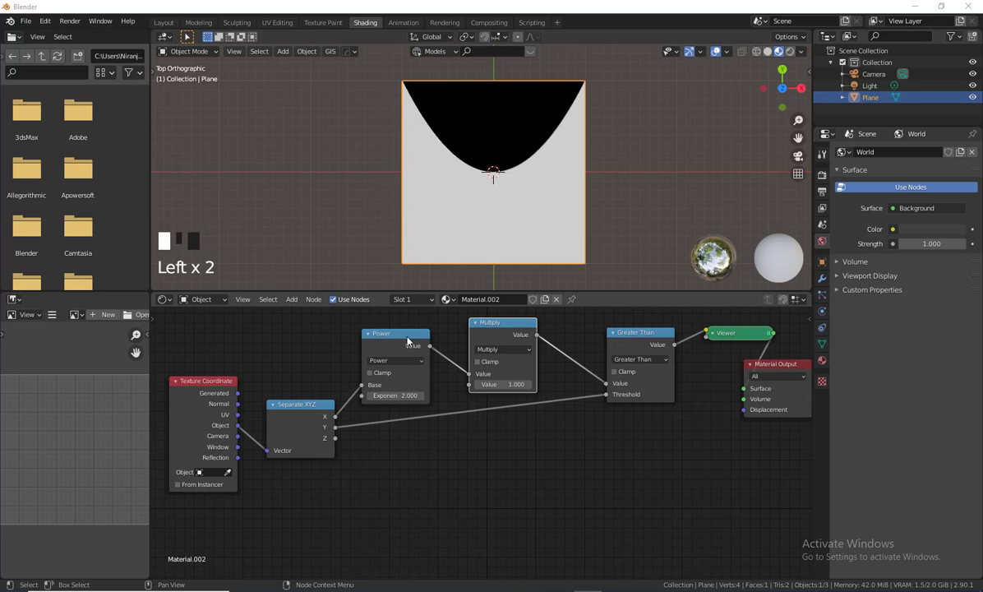
drag(408, 343, 413, 331)
drag(498, 328, 502, 326)
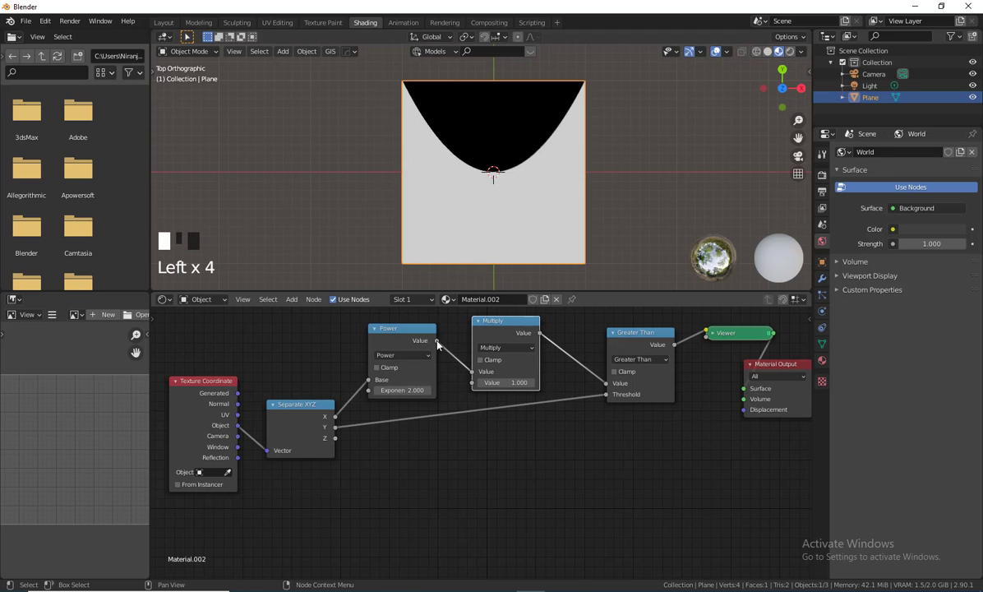
drag(436, 341, 606, 384)
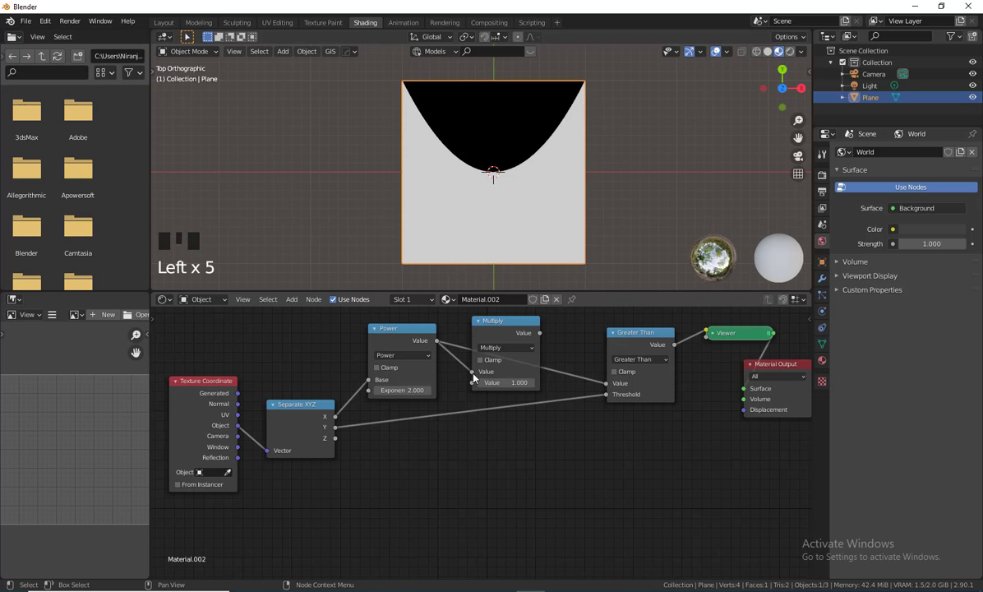
drag(473, 374, 457, 386)
drag(497, 334, 468, 498)
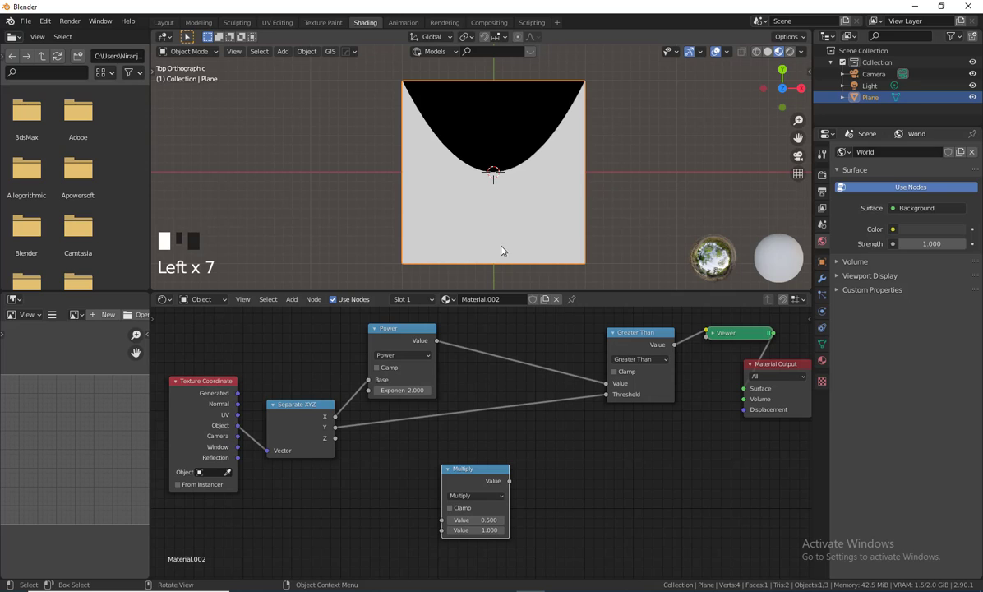
Insert the detached Multiply node between the Separate XYZ's Y output and Greater Than's Threshold, and change it to Add.
mouse_move(403, 389)
mouse_down()
mouse_move(358, 390)
mouse_move(403, 390)
mouse_up()
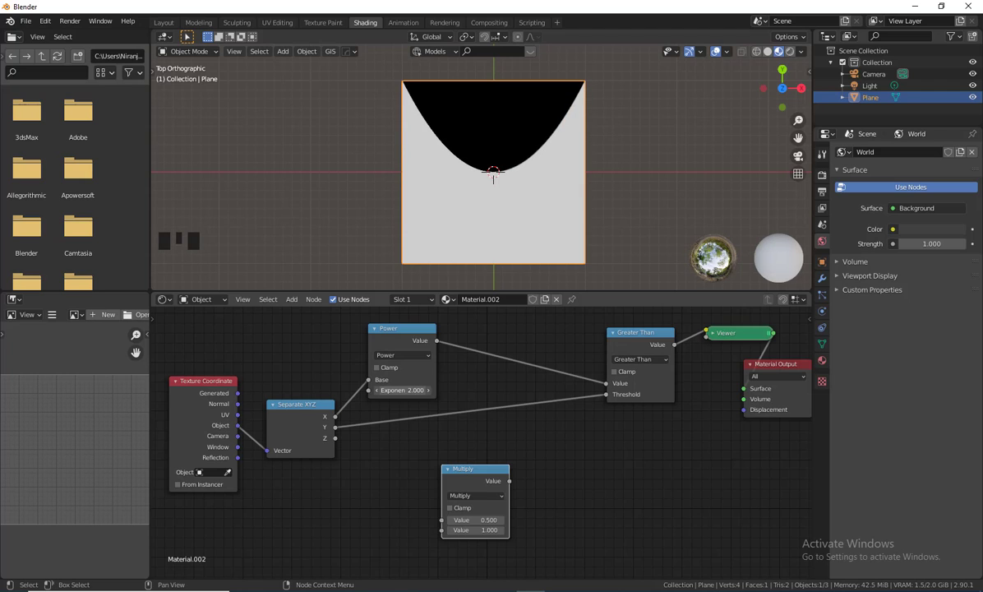
drag(470, 474, 428, 444)
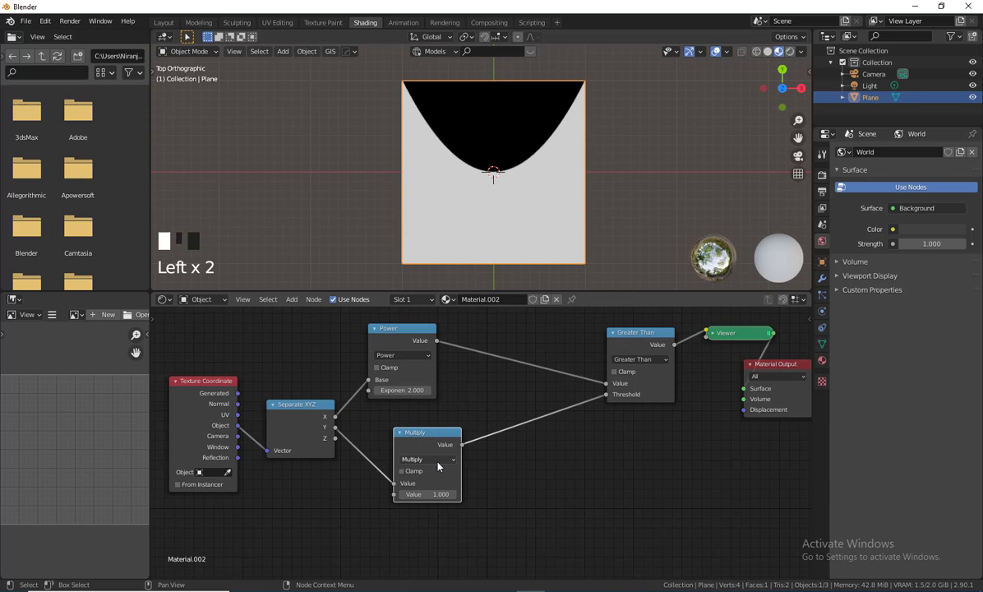
click(438, 459)
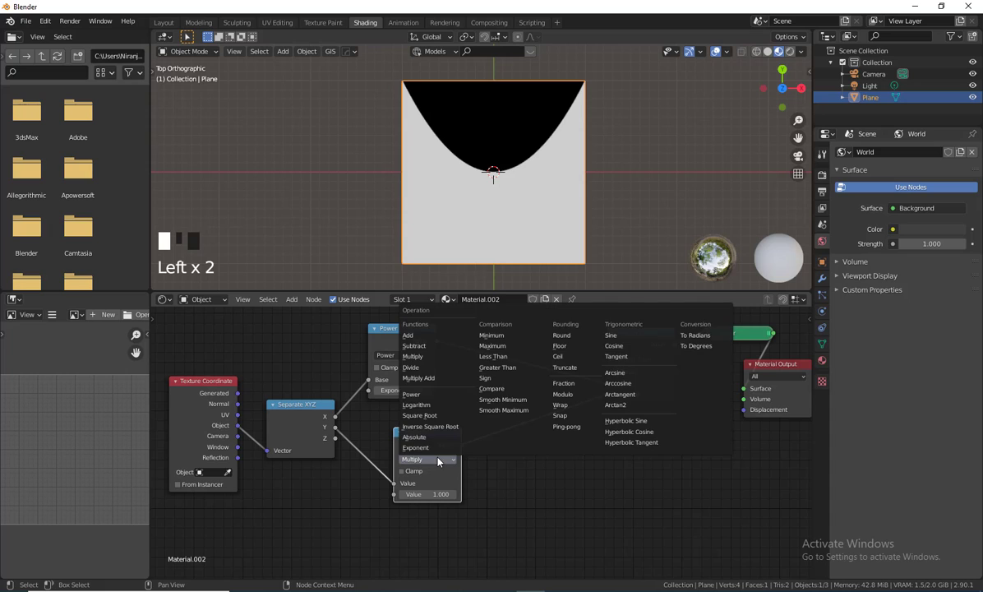
click(421, 342)
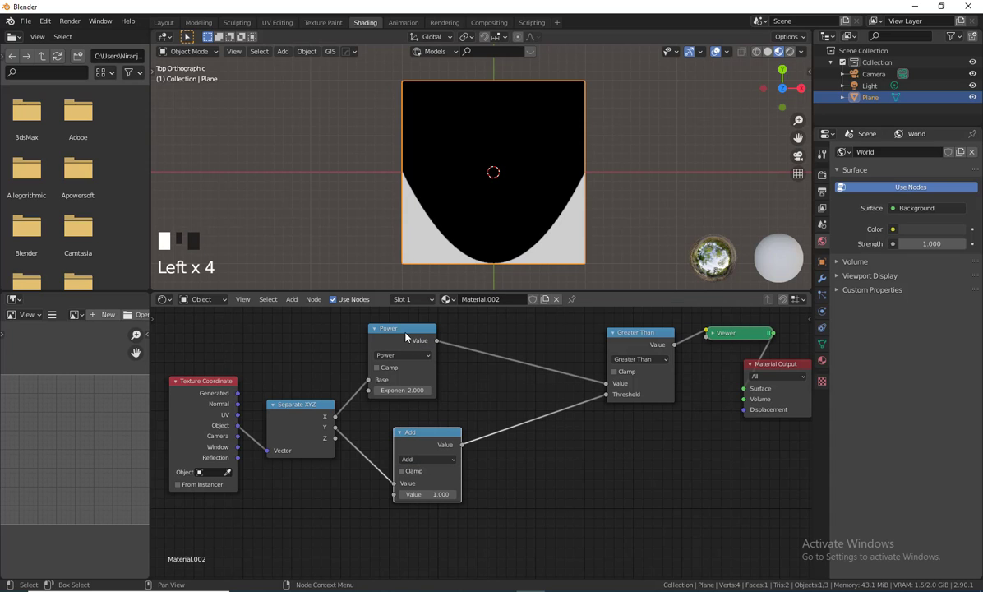
Insert a duplicate of the Add node between the Separate XYZ's X output and Power, and set both Add values to -0.1.
drag(406, 336, 494, 337)
drag(434, 432, 432, 444)
key(shift+d)
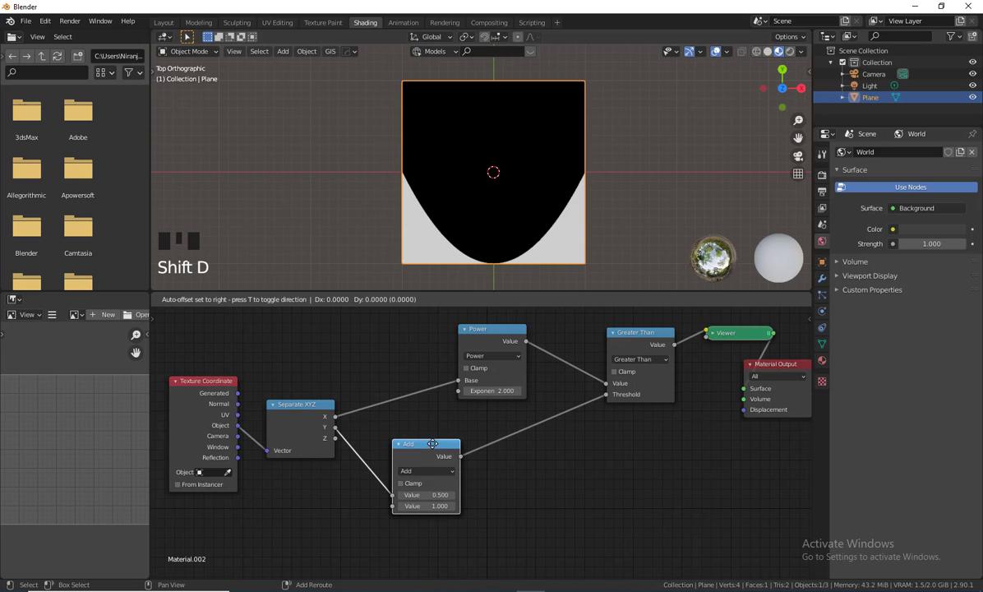
click(407, 372)
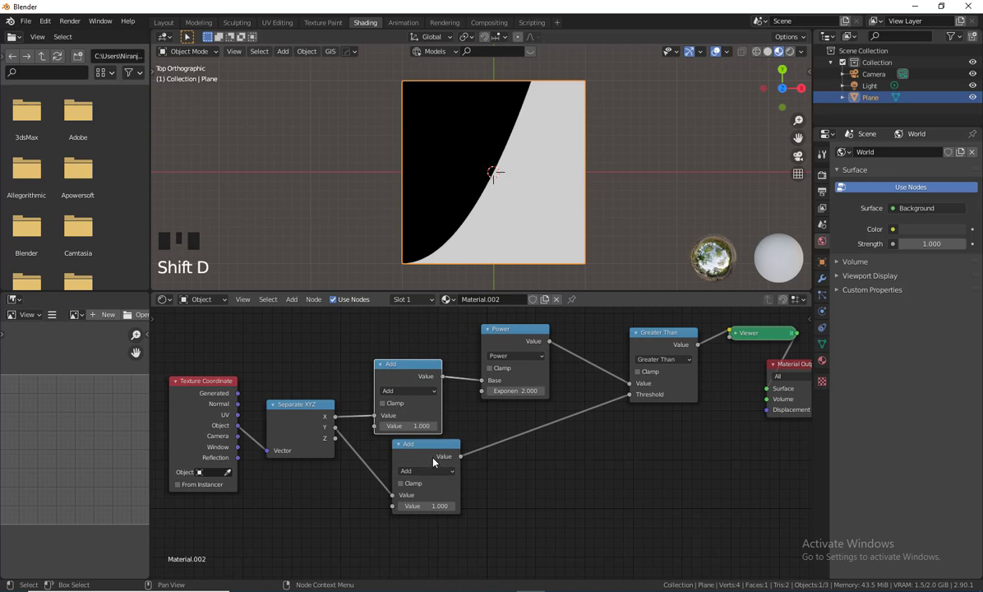
drag(433, 462, 437, 492)
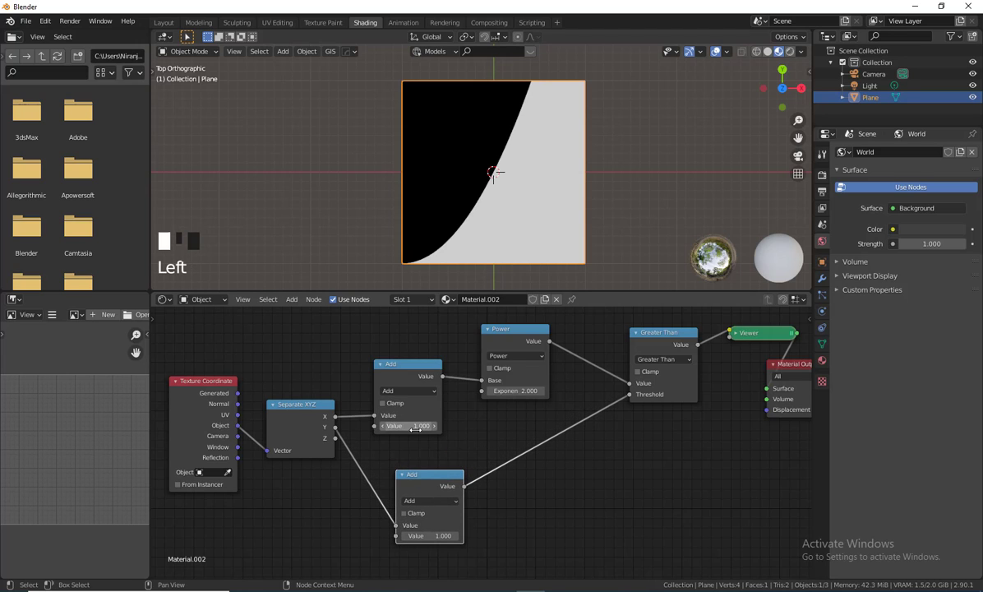
drag(415, 429, 383, 429)
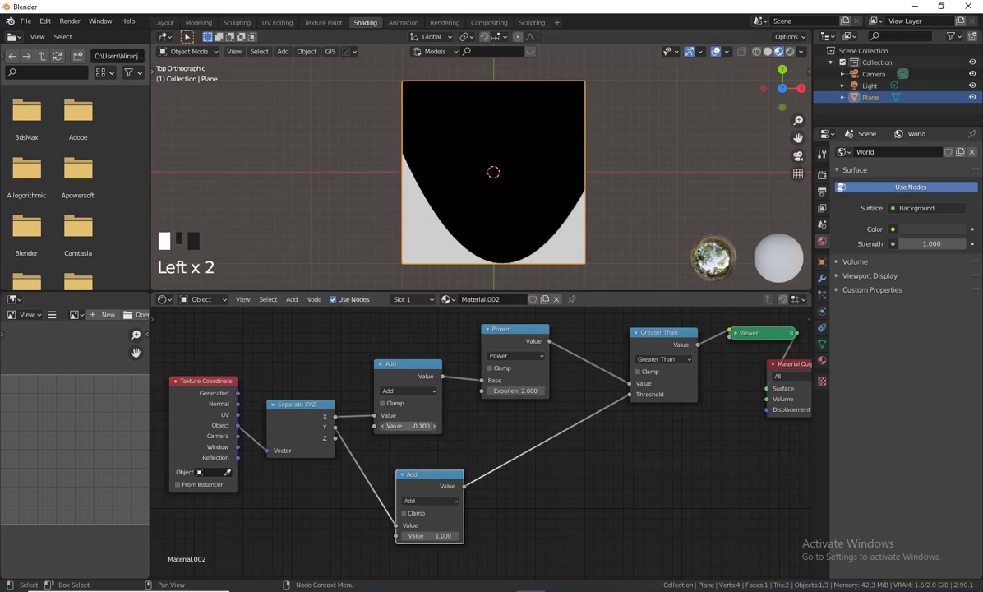
drag(427, 536, 391, 536)
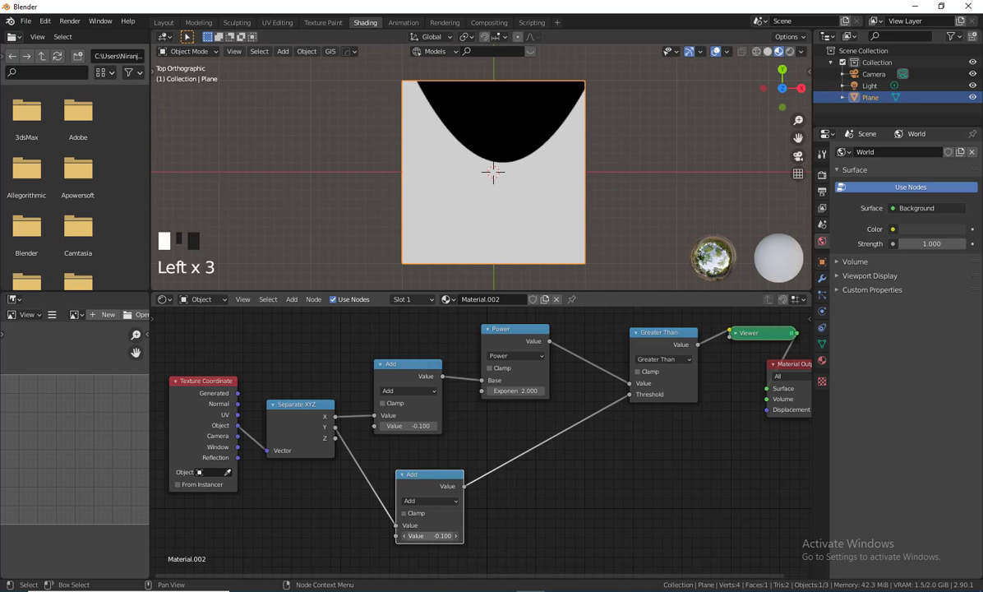
Try the Subtract operation on the Add node before Power, and change it to Divide with a value of 1.4.
click(395, 391)
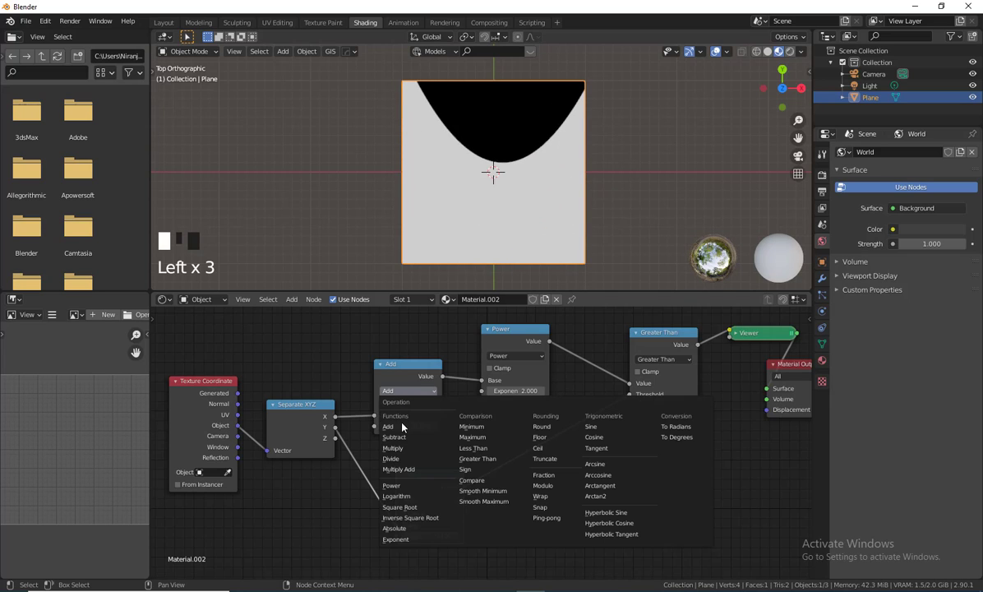
click(380, 407)
click(409, 392)
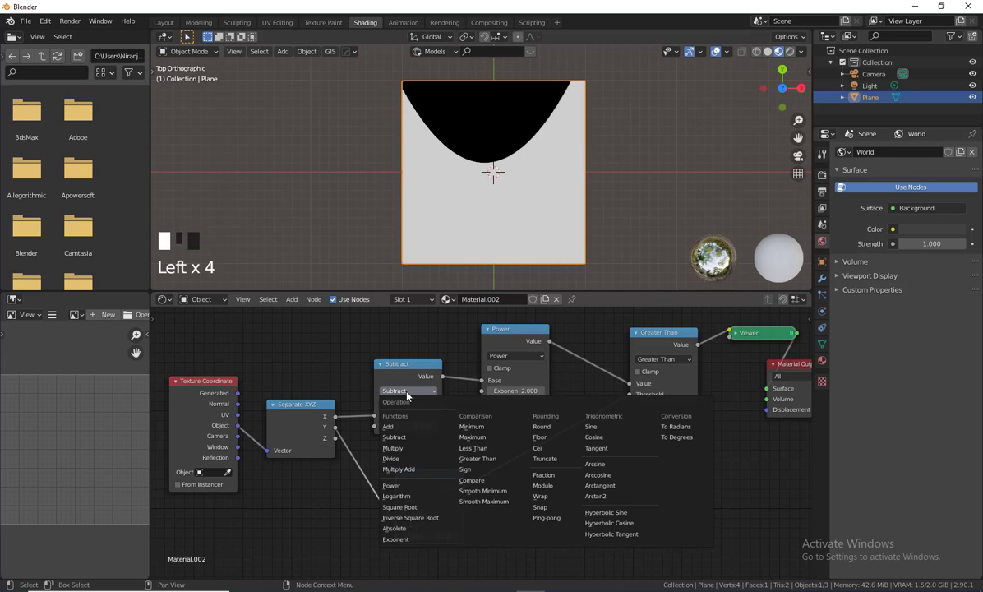
click(408, 458)
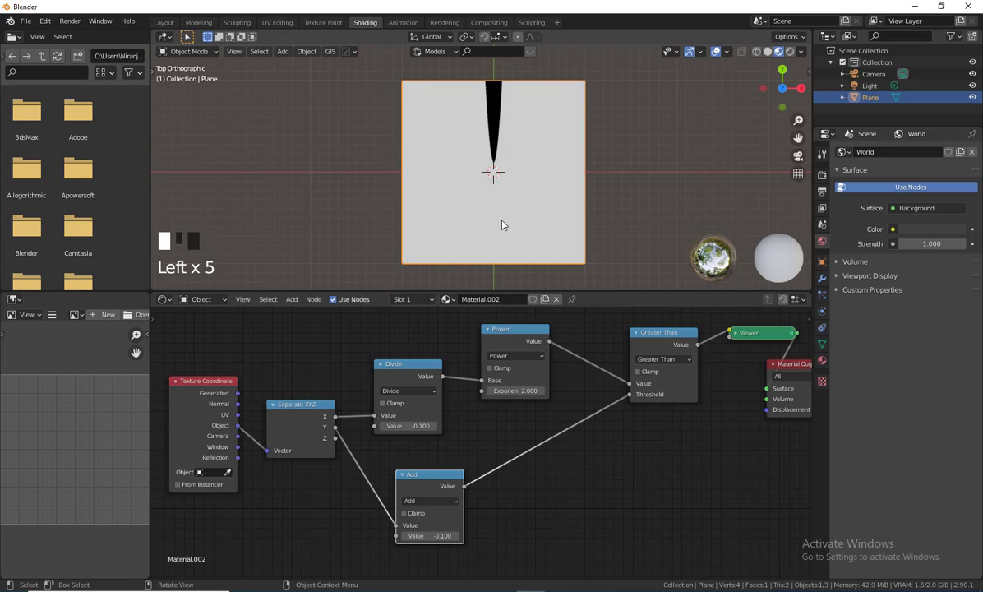
mouse_move(405, 426)
mouse_down()
mouse_move(476, 425)
mouse_move(411, 425)
mouse_up()
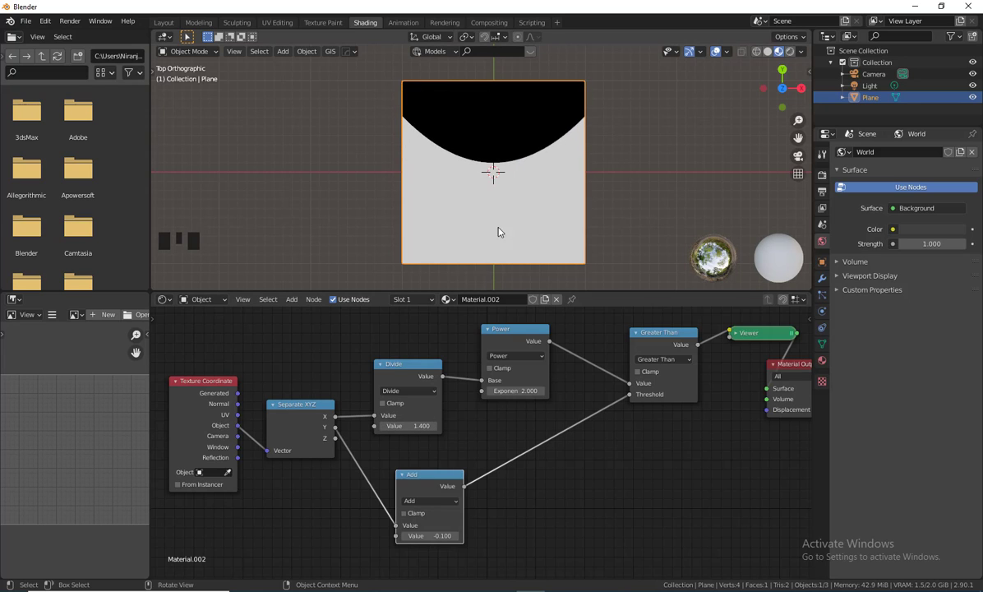
Reposition the Power node, and select it together with the Separate XYZ, Divide, Add and Greater Than nodes.
drag(518, 342, 505, 344)
scroll(574, 436, down, 1)
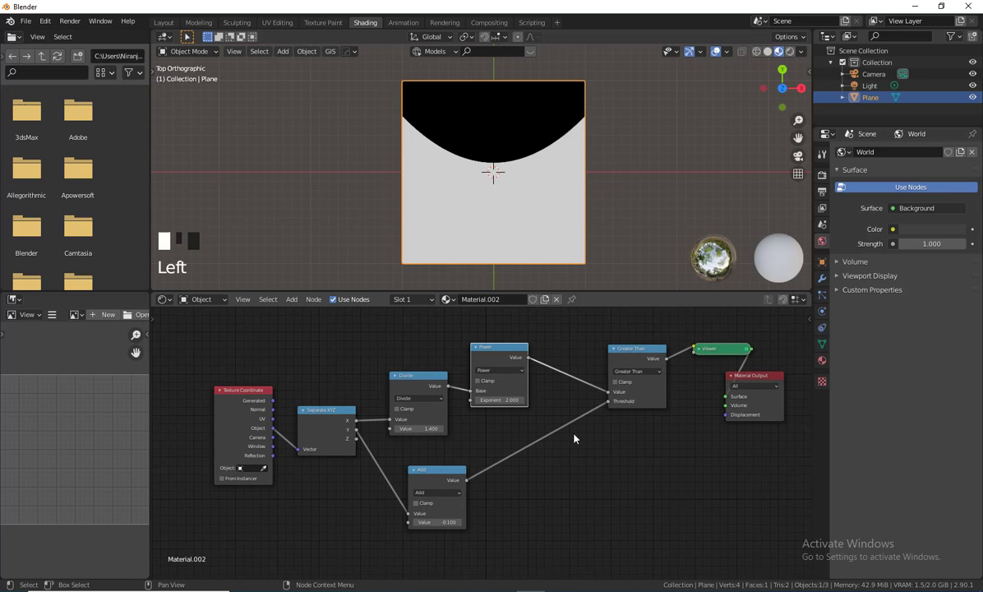
middle_drag(651, 479, 610, 471)
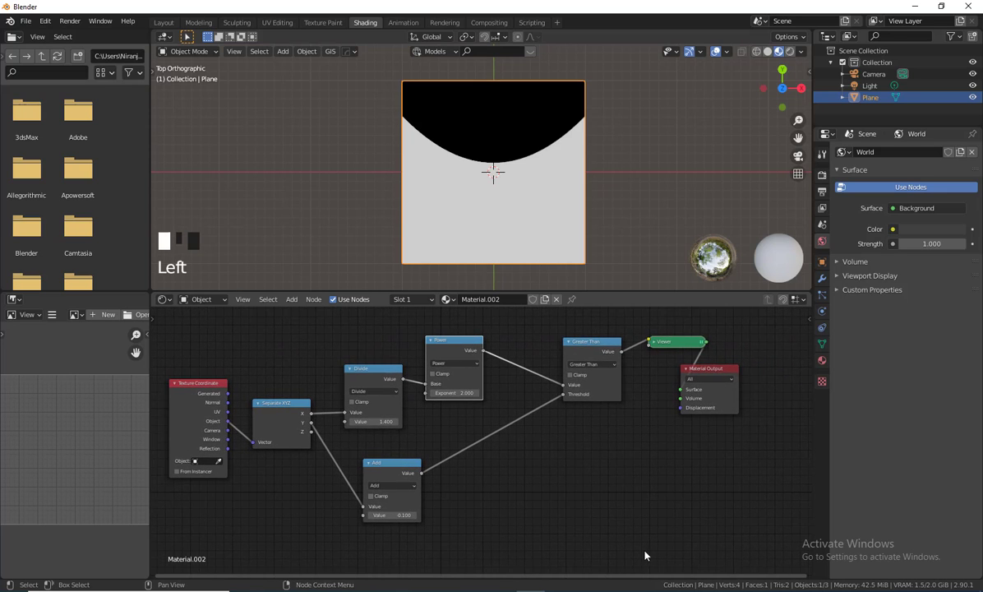
drag(652, 553, 302, 358)
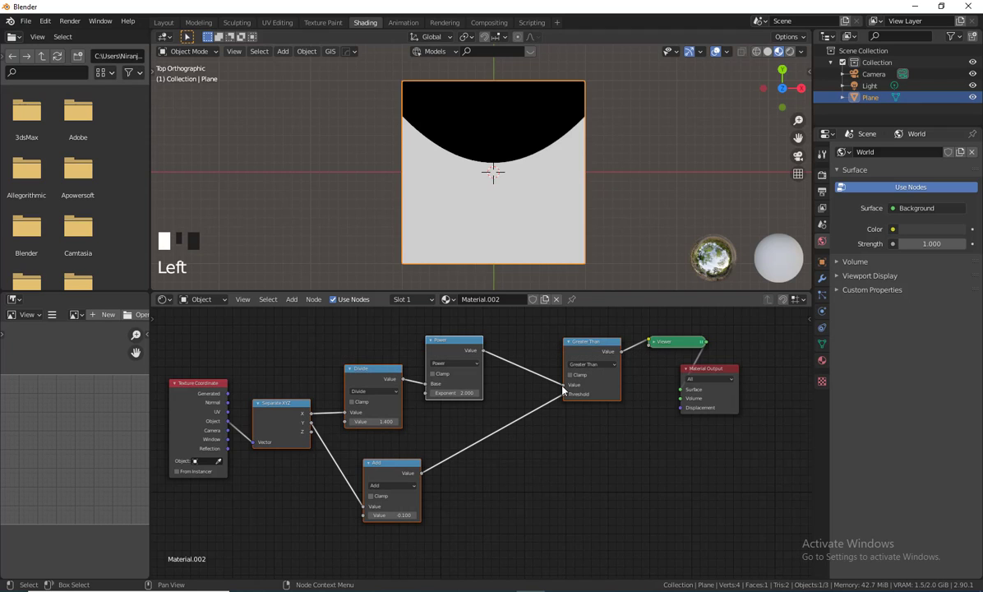
drag(562, 390, 563, 393)
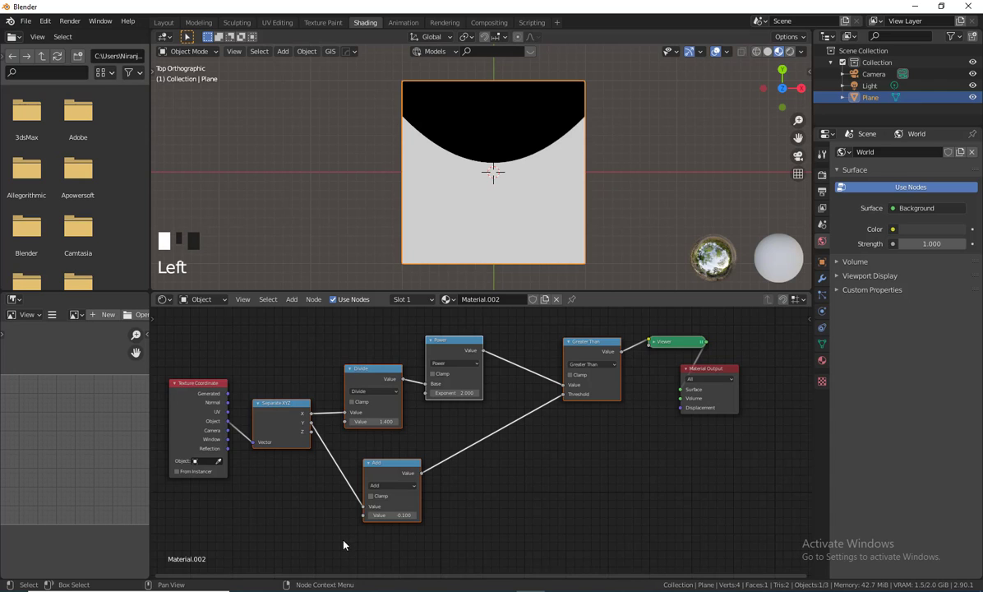
Replace the Divide, Power, Add and Greater Than nodes with one new Math node set to Power, beside the Separate XYZ node.
drag(343, 541, 592, 331)
key(Delete)
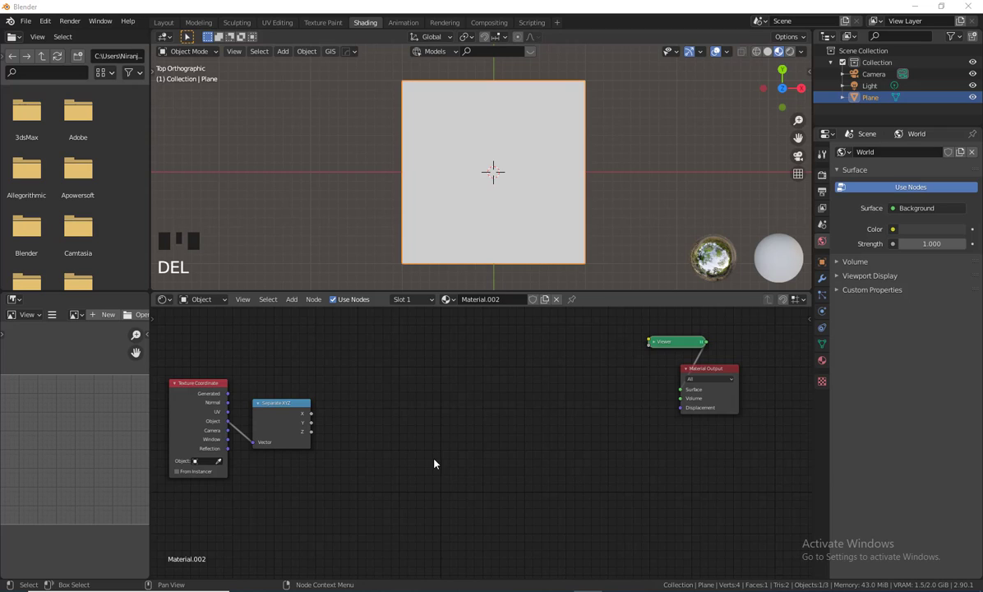
click(292, 300)
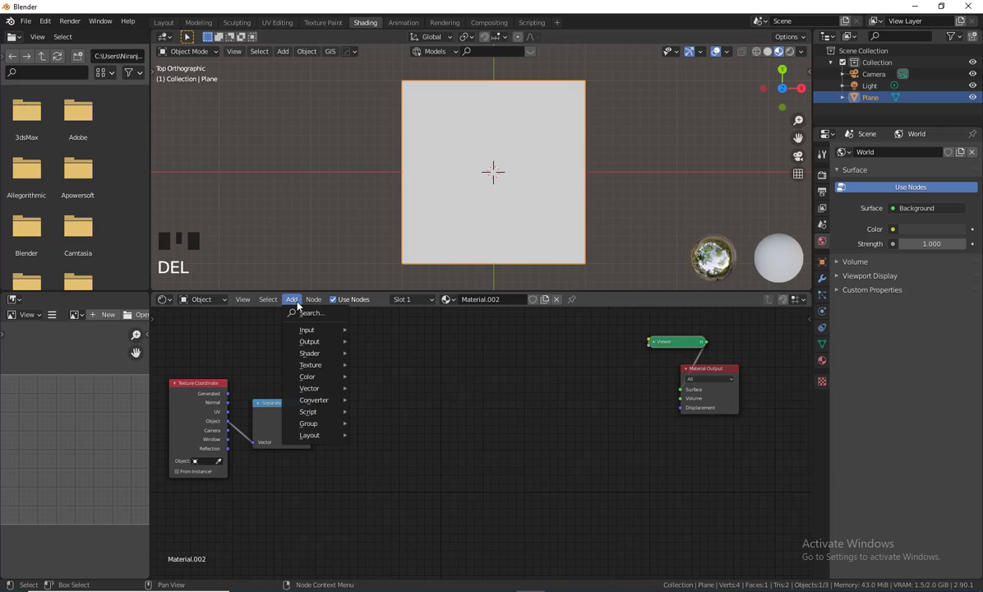
mouse_move(313, 400)
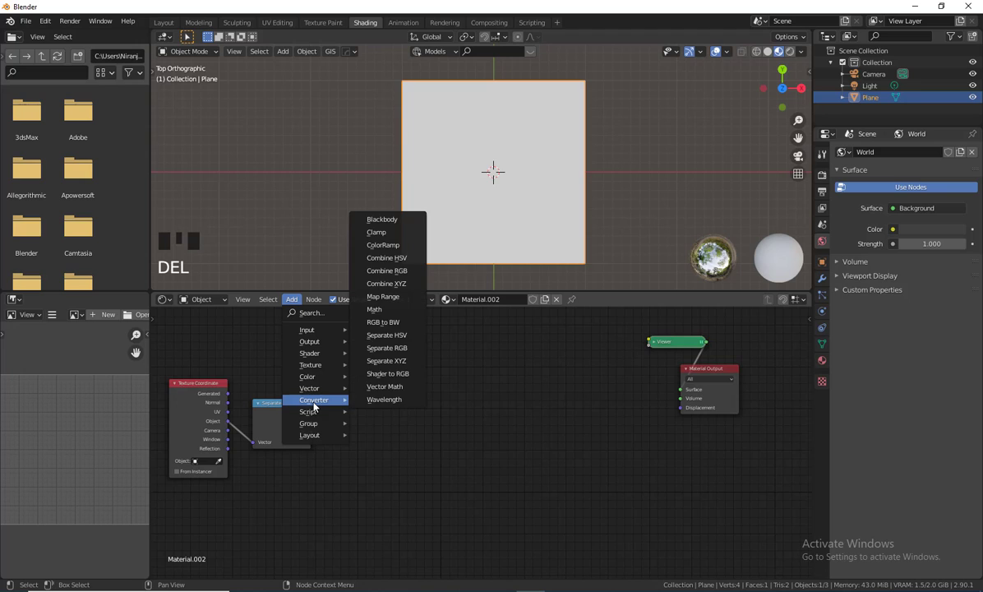
click(374, 315)
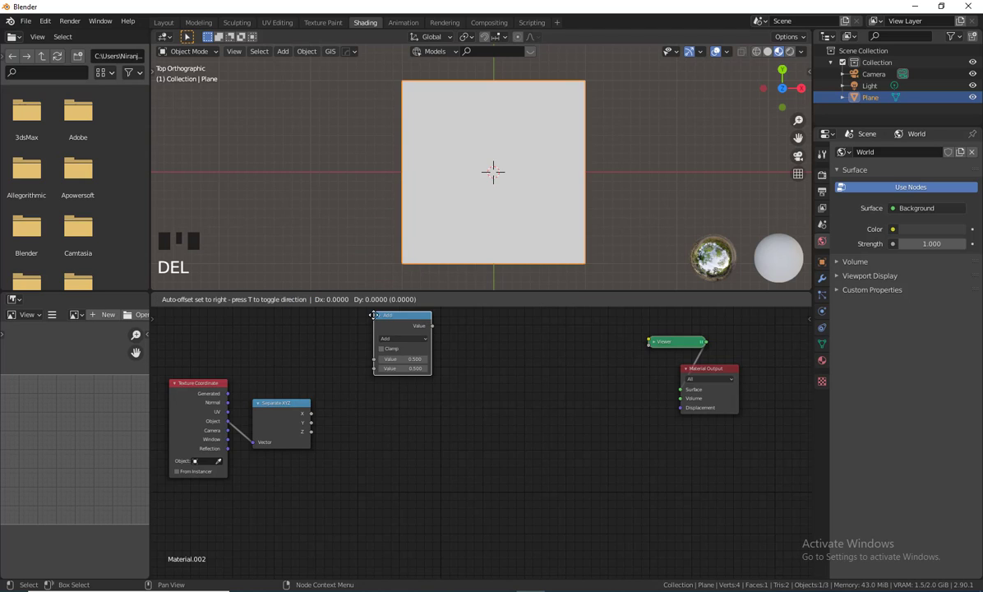
click(358, 374)
click(390, 398)
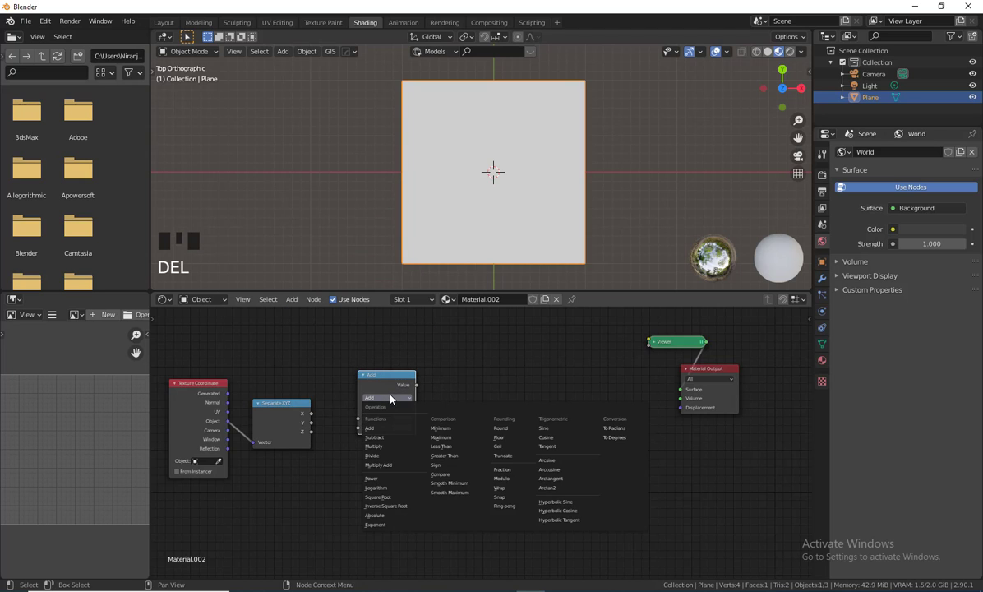
click(377, 478)
drag(380, 375, 367, 362)
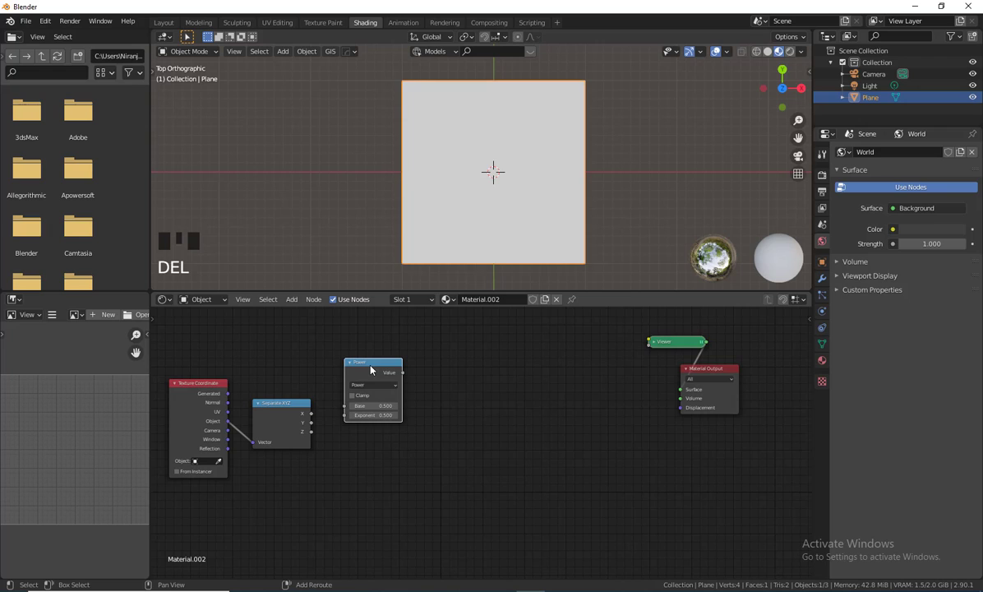
Duplicate the Power node below the original, and connect Separate XYZ's X output to the upper Base and Y output to the lower Base.
key(shift+d)
click(375, 366)
drag(368, 367, 378, 471)
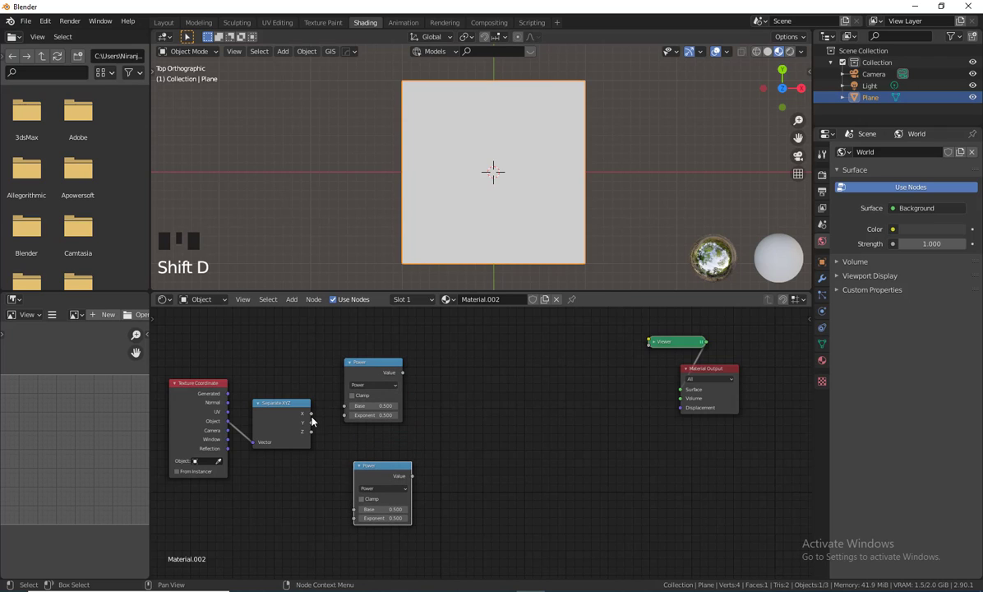
drag(311, 414, 353, 510)
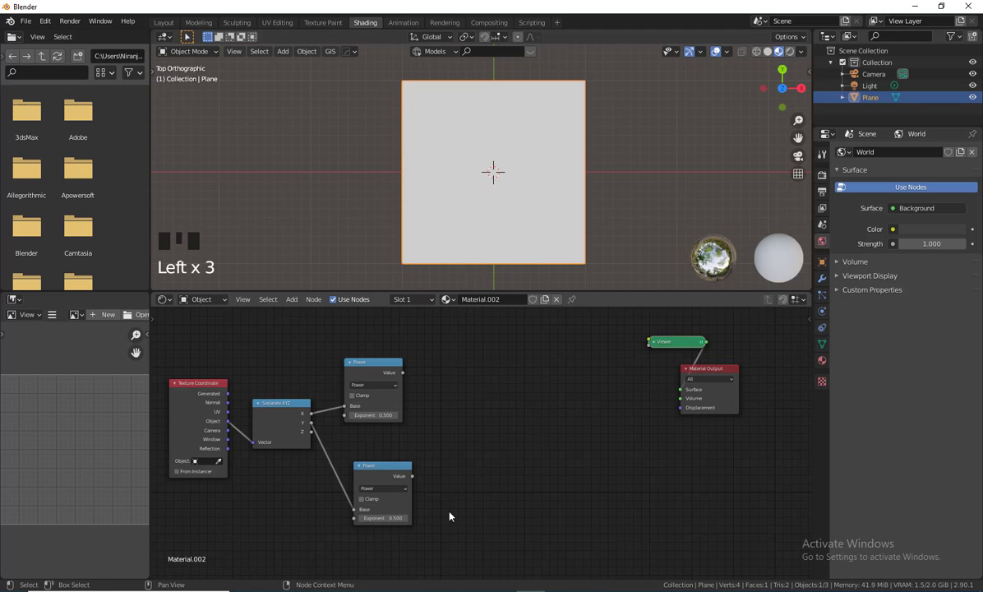
drag(391, 471, 397, 464)
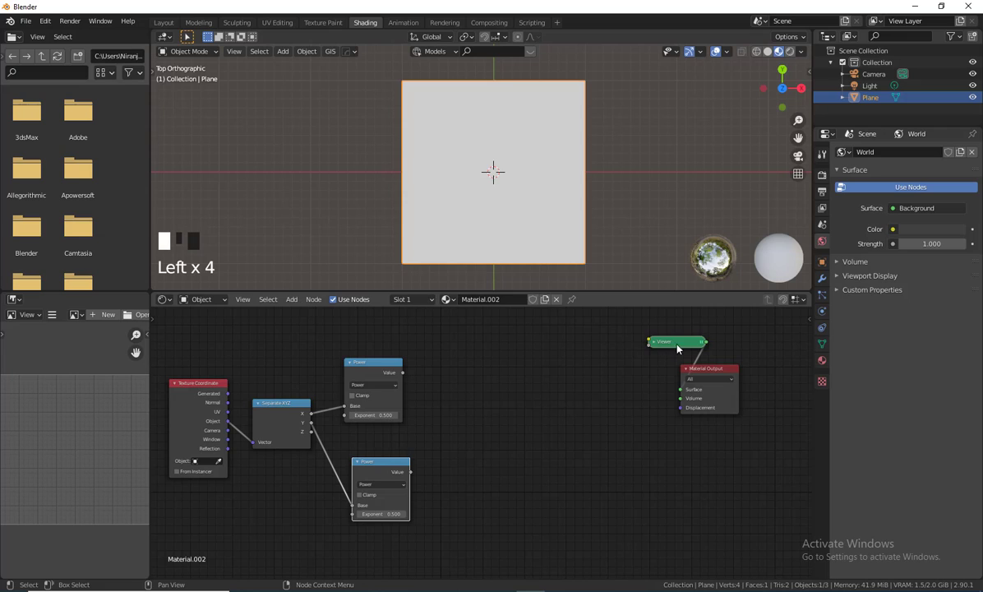
Move the Viewer node closer to the Power nodes, and preview the X and Y Power outputs on the plane, ending with X.
drag(668, 341, 579, 367)
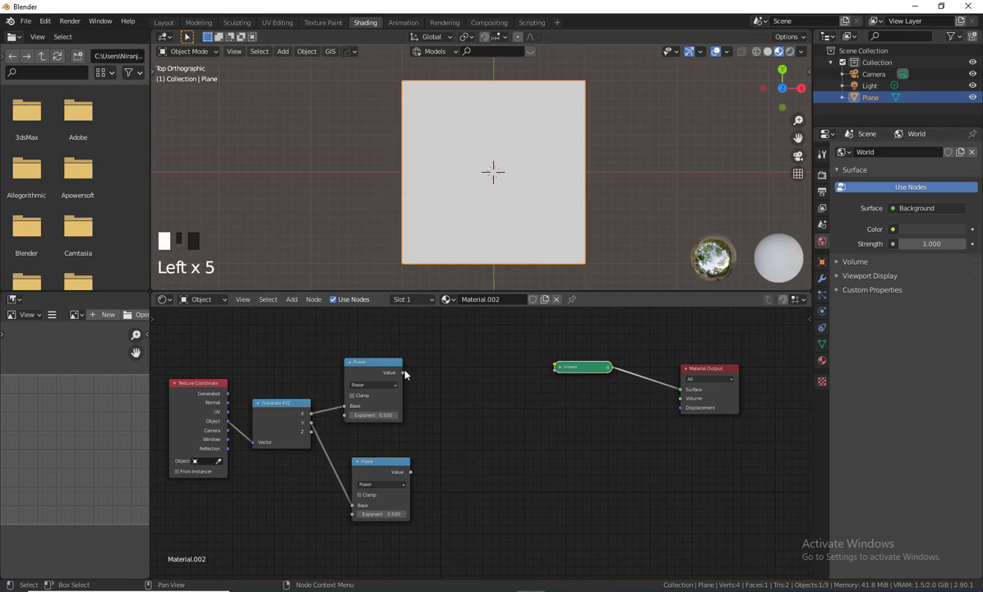
click(384, 366)
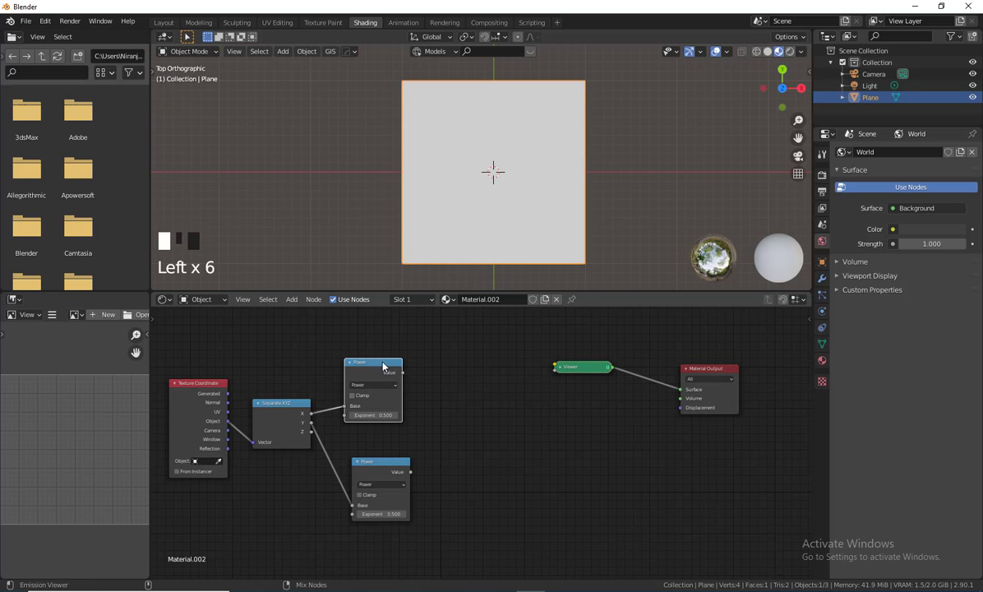
ctrl+shift+click(383, 367)
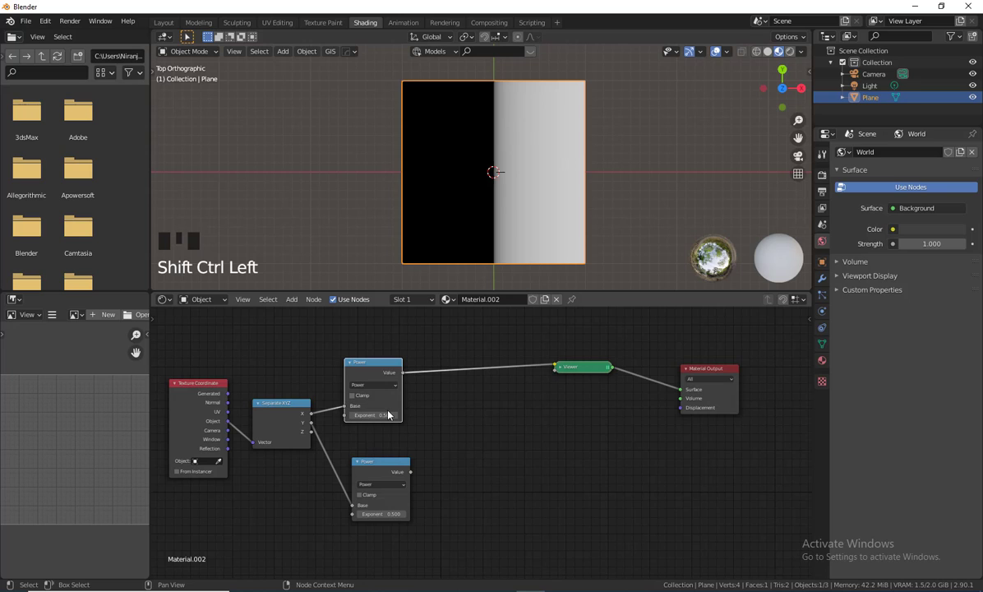
ctrl+shift+click(380, 463)
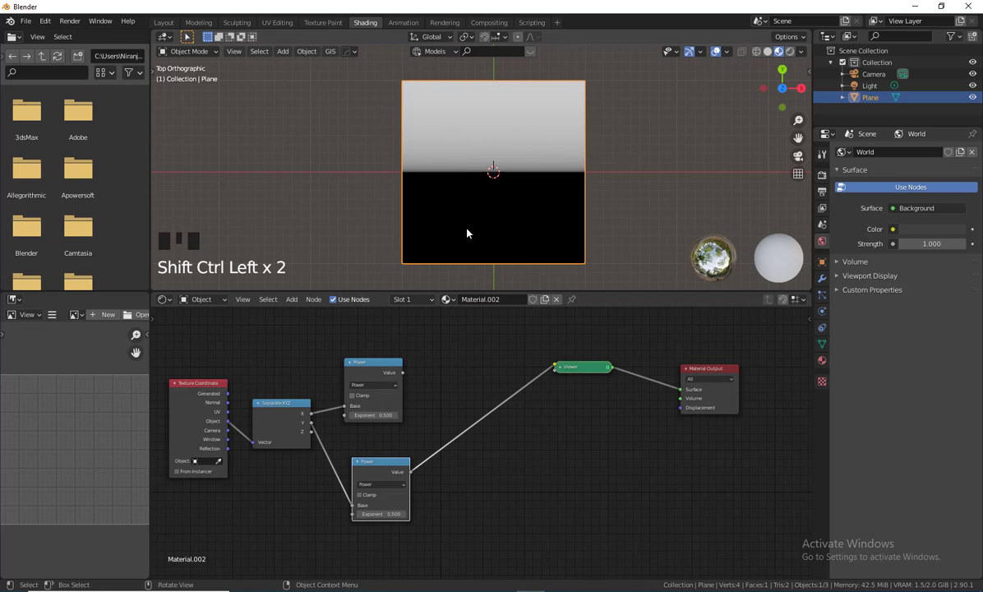
ctrl+shift+click(372, 367)
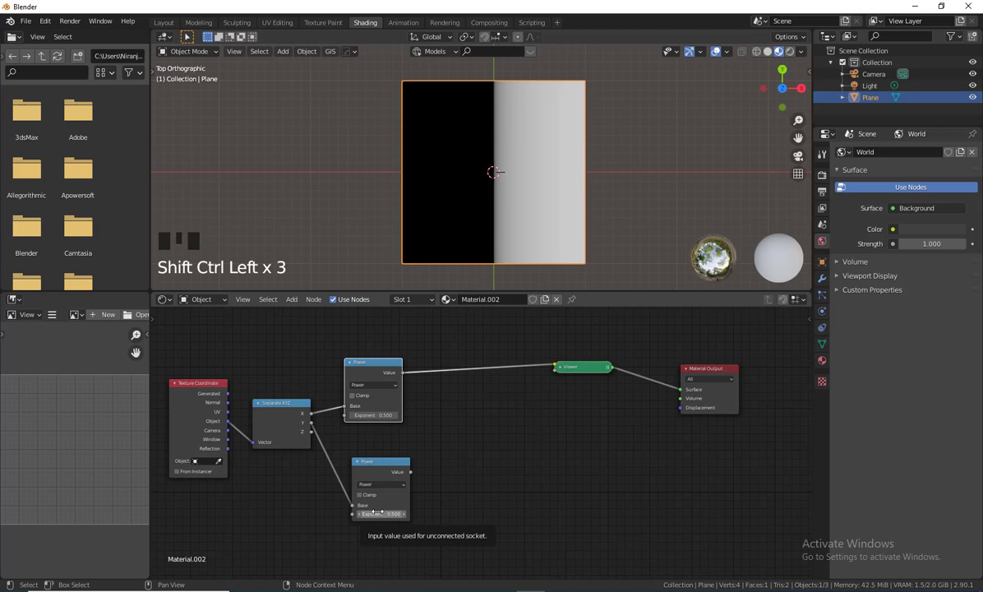
Set the Exponent of both Power nodes to 2.
click(375, 414)
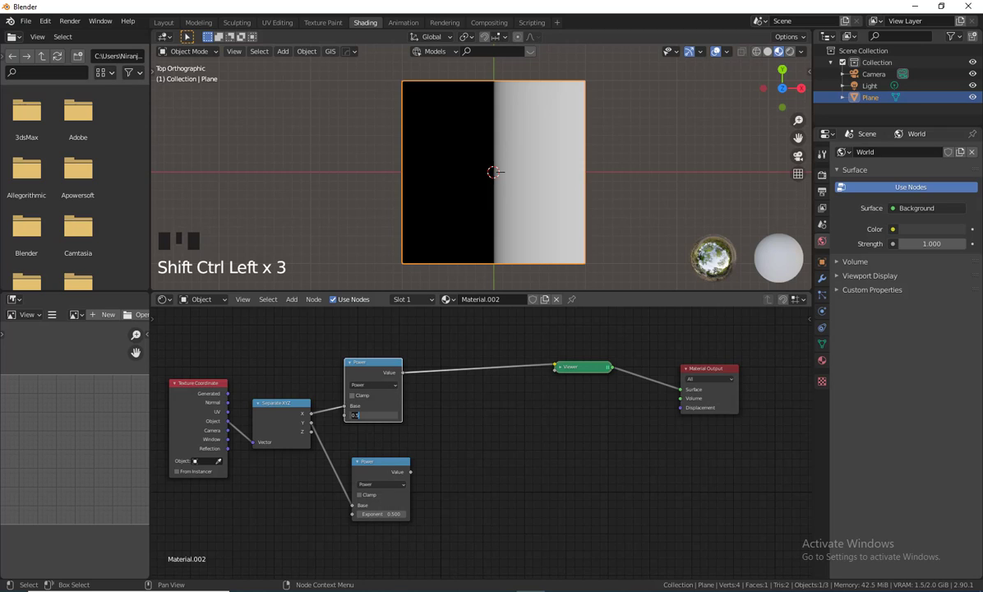
text(2)
key(Return)
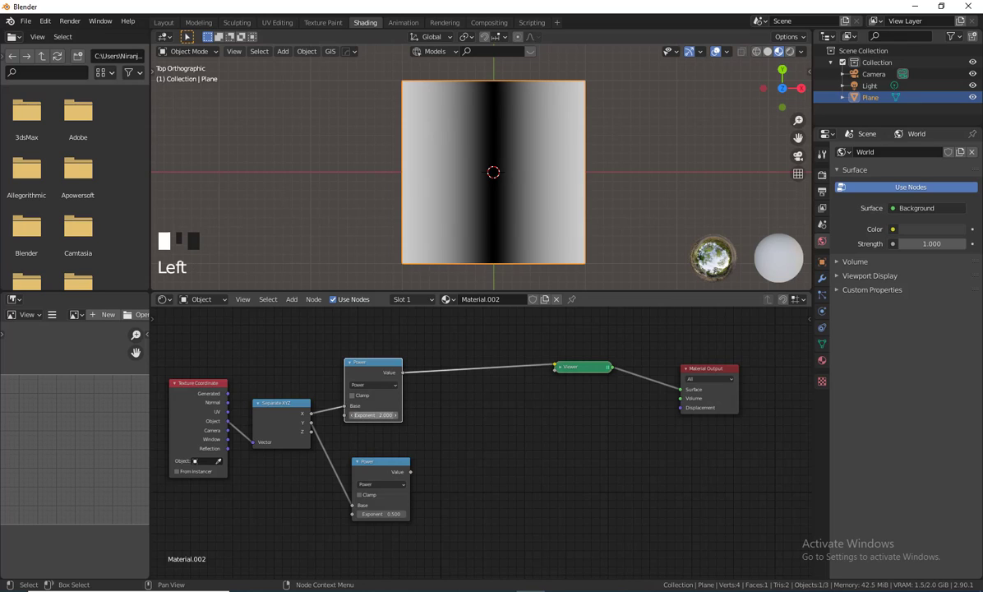
click(383, 514)
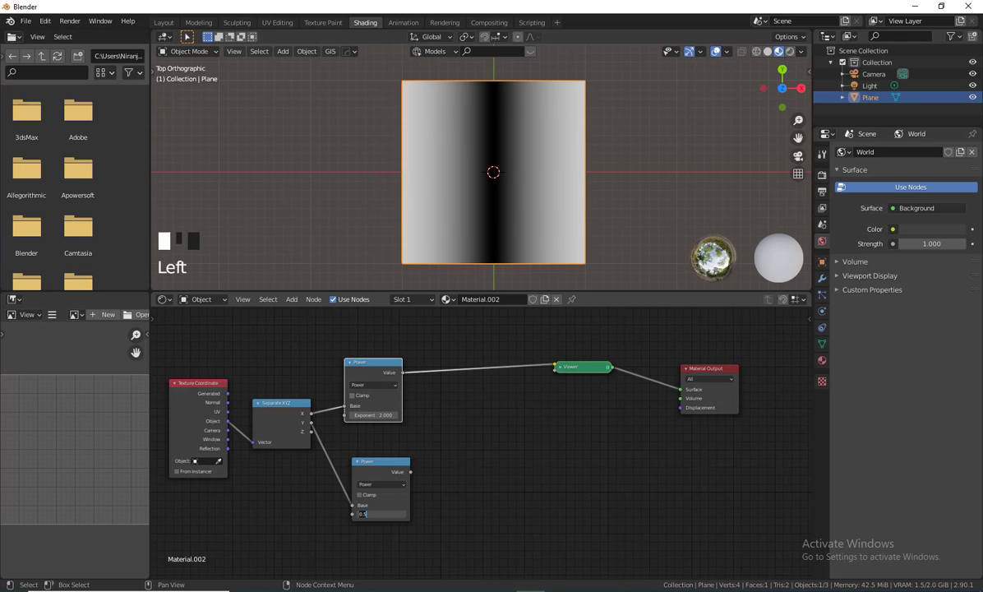
text(2)
key(Return)
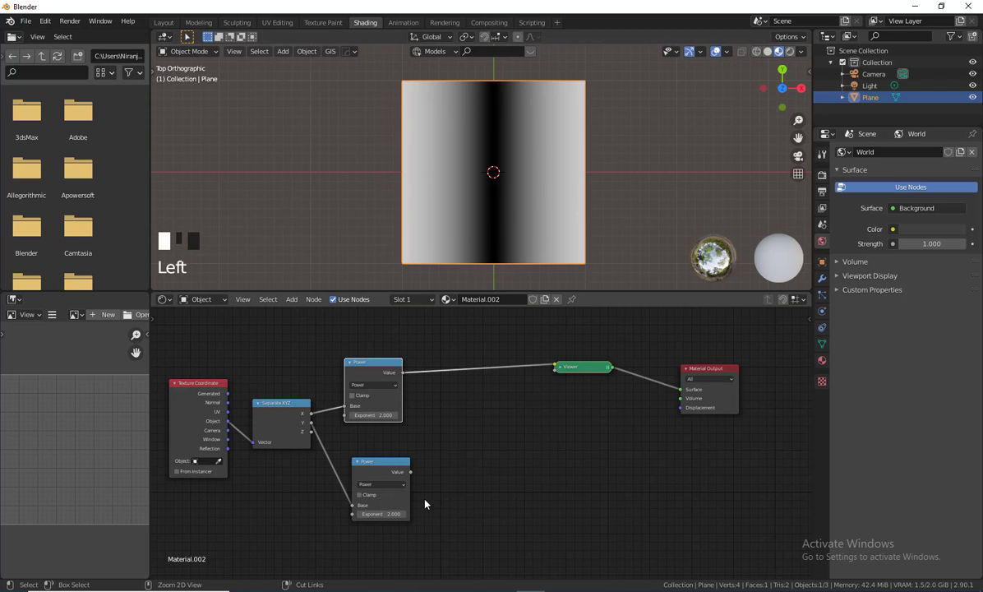
Compare the squared Y and X gradients on the plane by previewing the two Power nodes alternately.
ctrl+shift+click(391, 468)
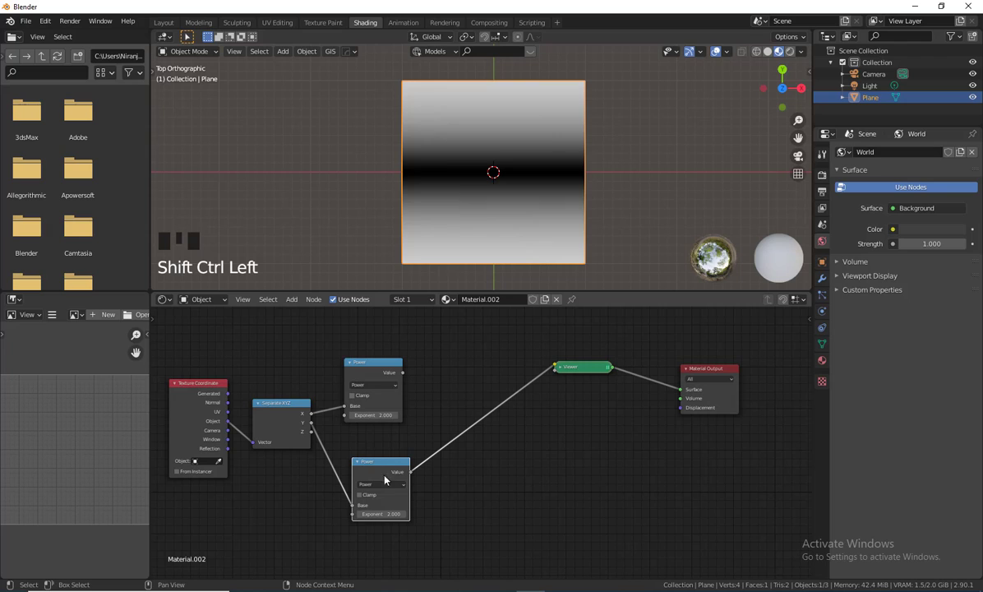
ctrl+shift+click(387, 367)
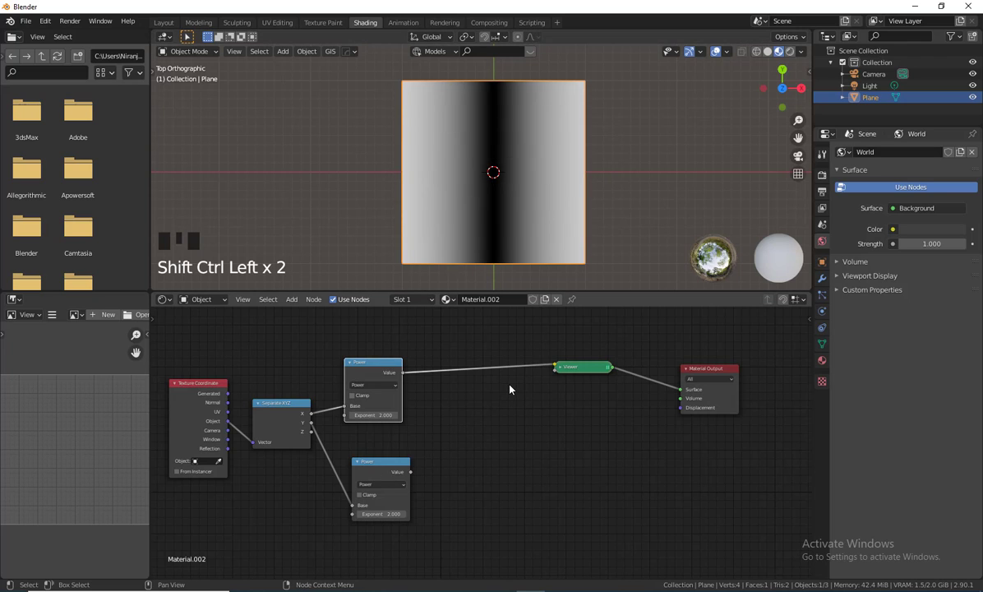
ctrl+shift+click(380, 367)
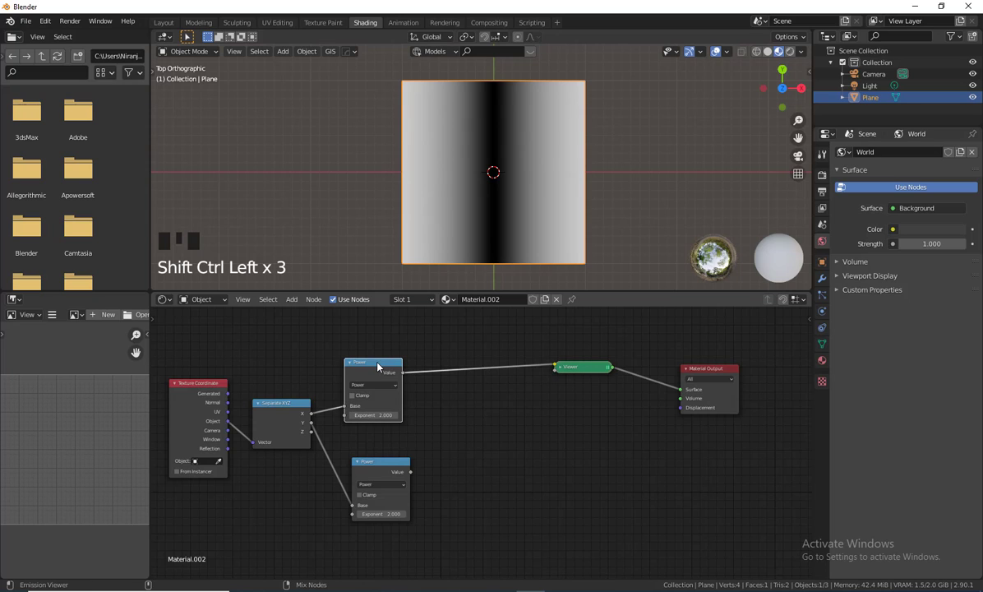
ctrl+shift+click(389, 470)
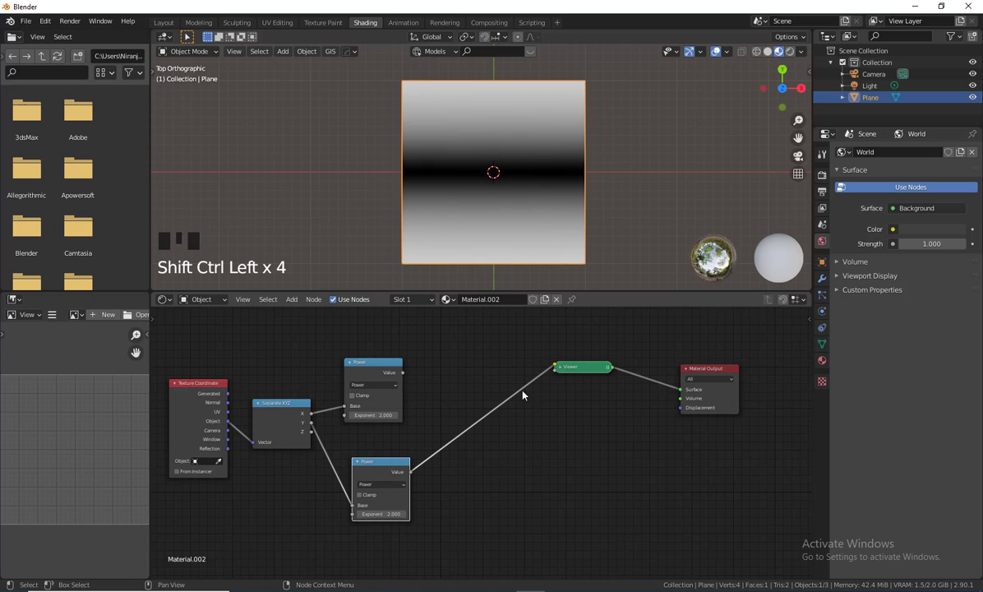
ctrl+shift+click(376, 370)
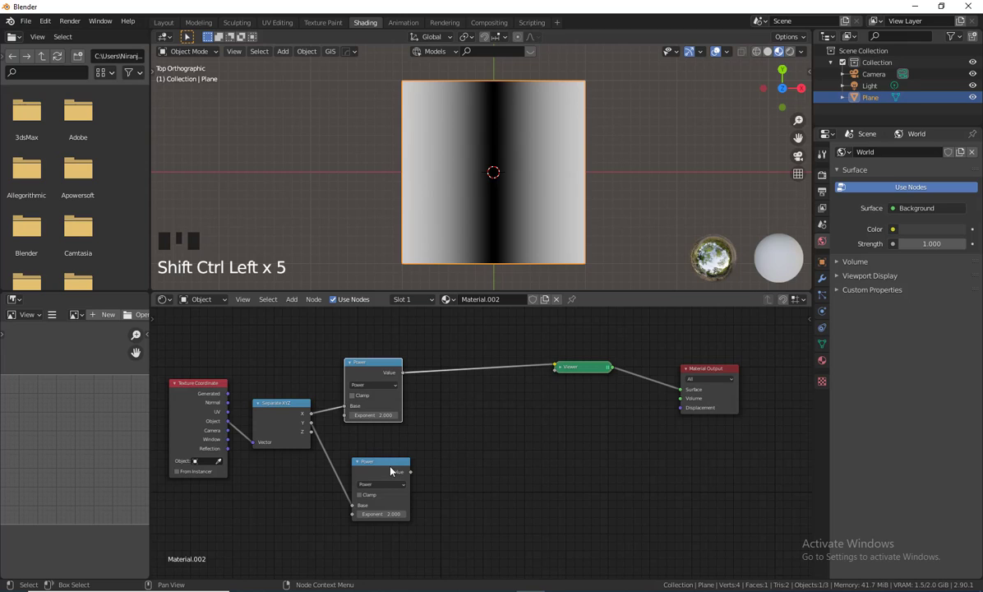
Duplicate the lower Power node before the Viewer, preview it, and feed the X Power into its Base and the Y Power into its Exponent.
drag(389, 462, 380, 461)
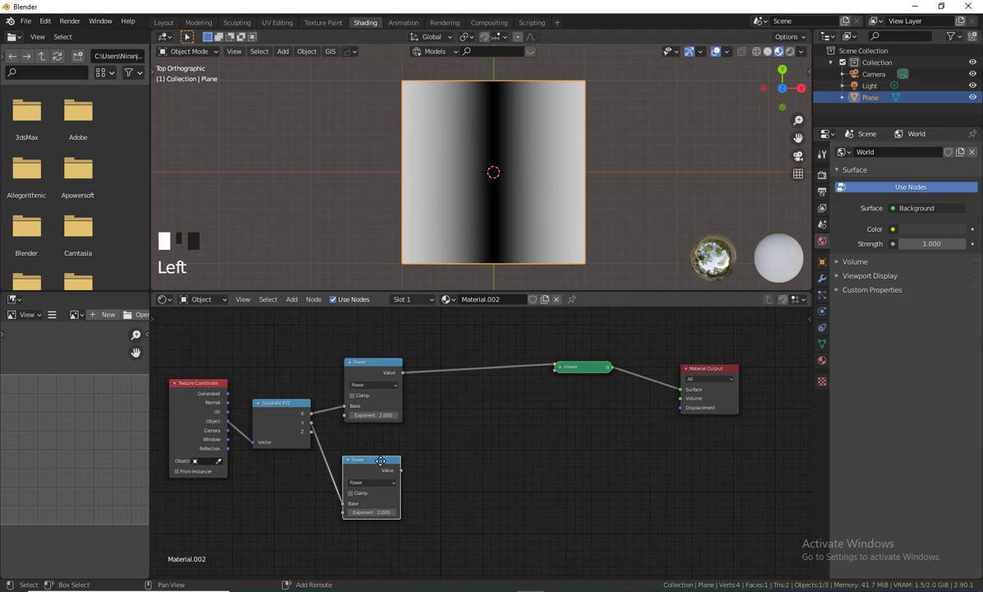
key(shift+d)
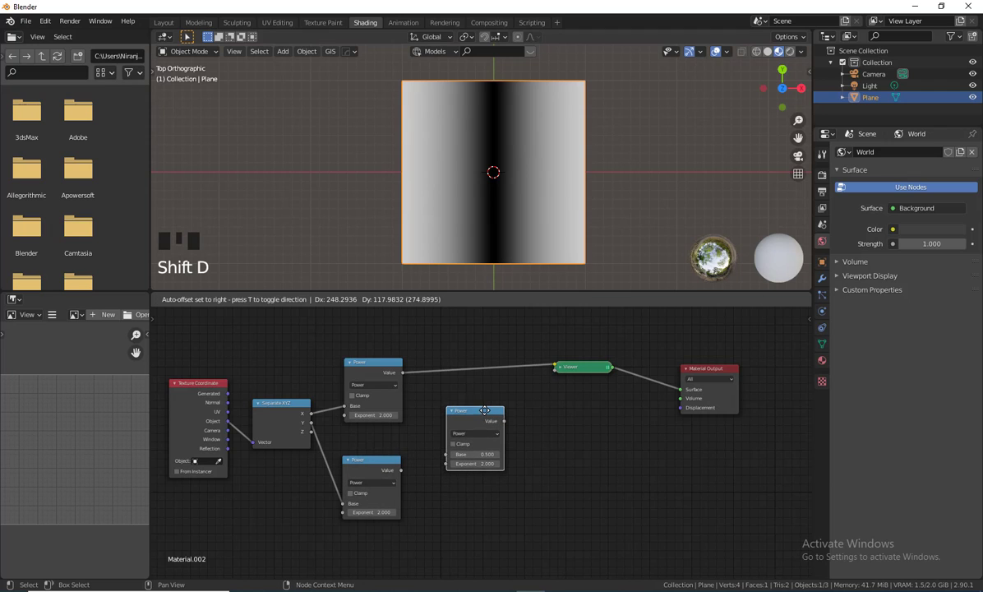
click(487, 406)
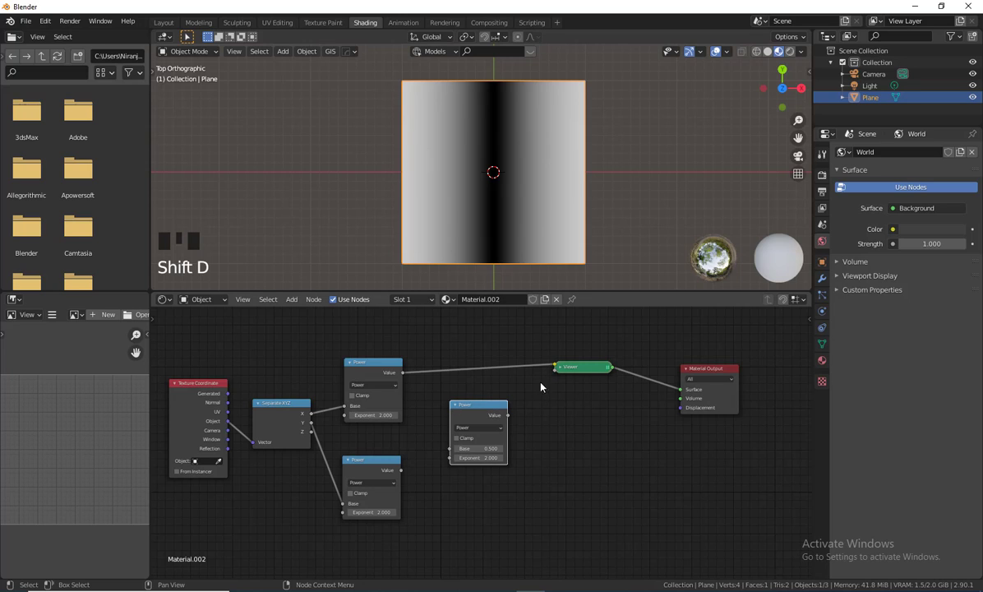
ctrl+shift+click(480, 406)
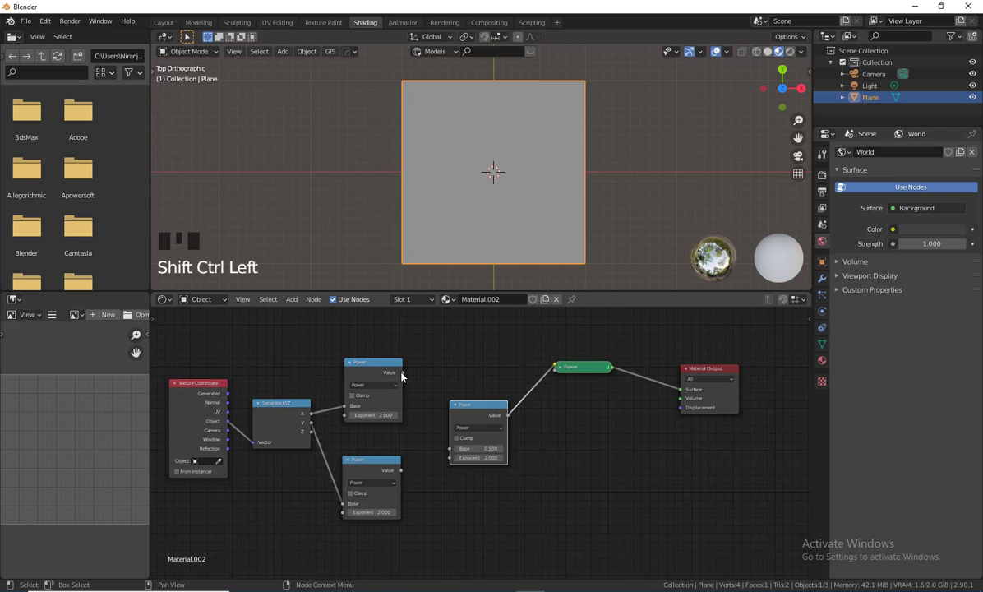
drag(403, 372, 449, 448)
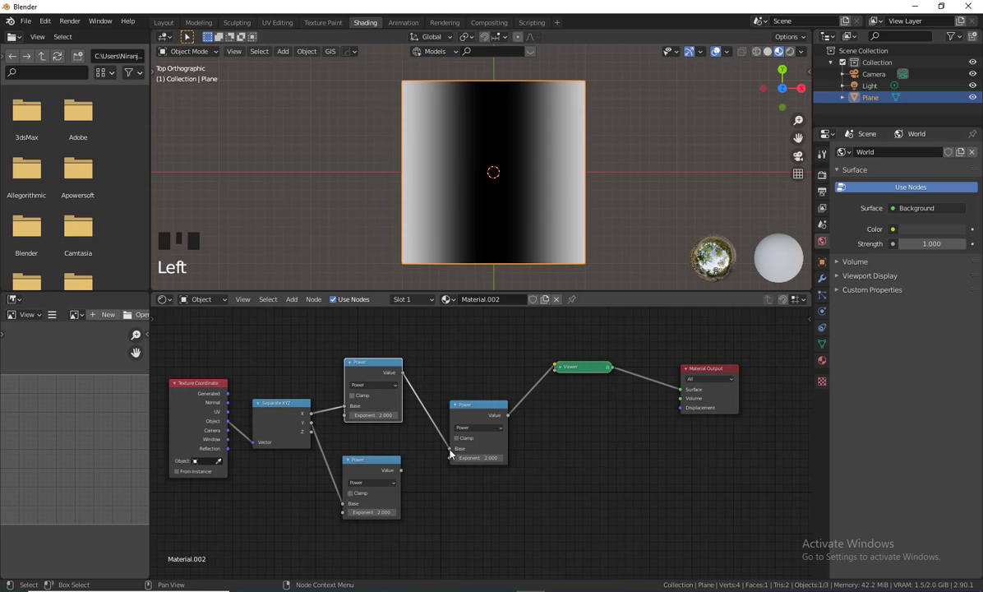
drag(401, 470, 449, 470)
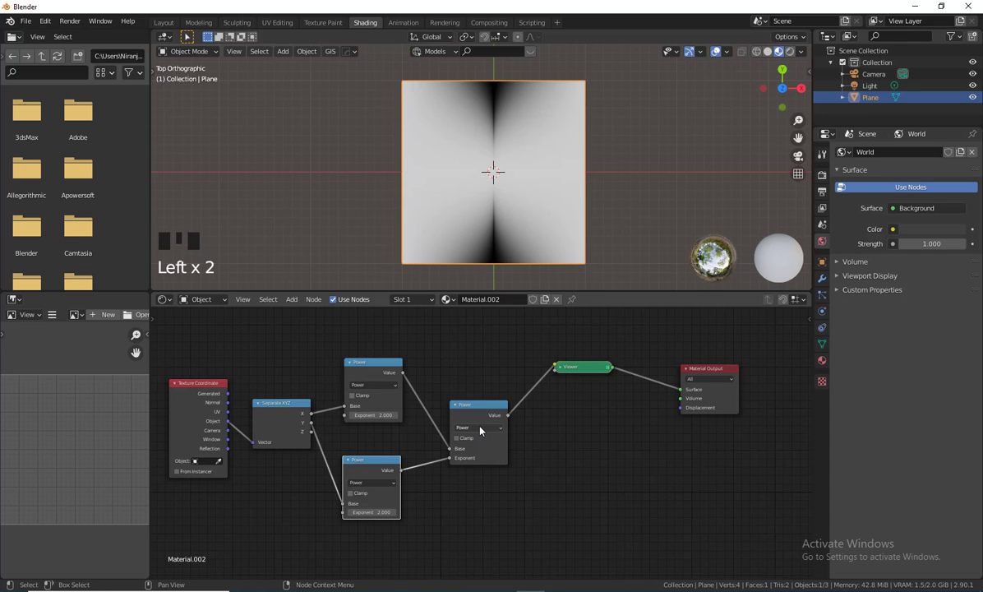
Try the Add and Subtract operations on the Math node combining the two Power outputs, and change it to Divide.
click(480, 428)
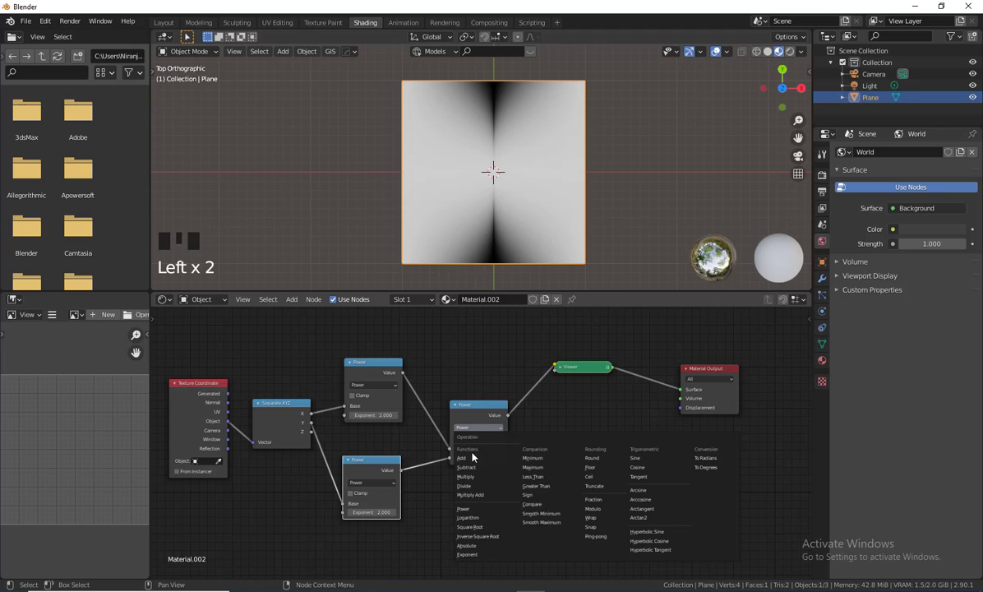
click(466, 458)
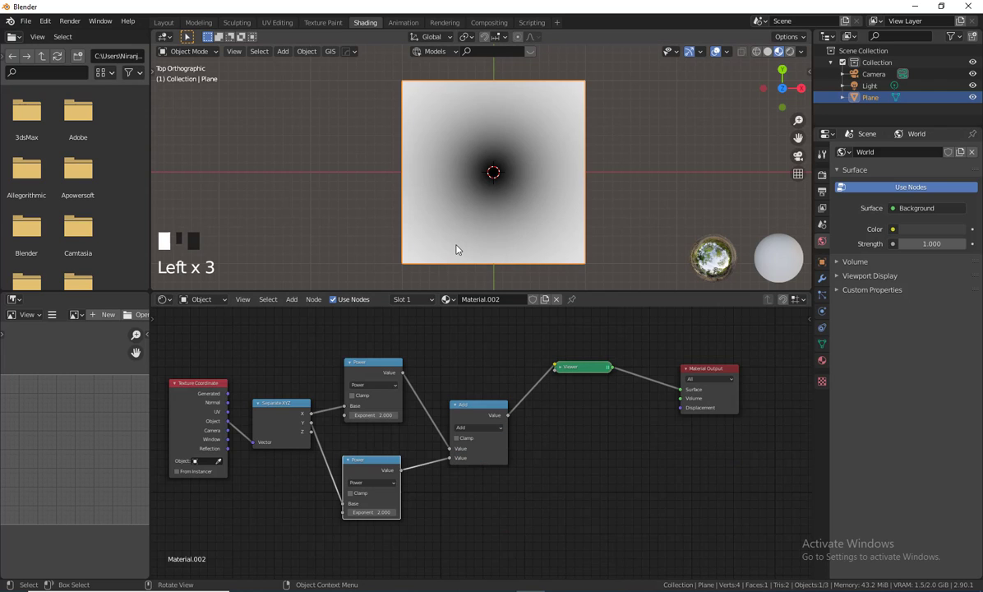
click(473, 431)
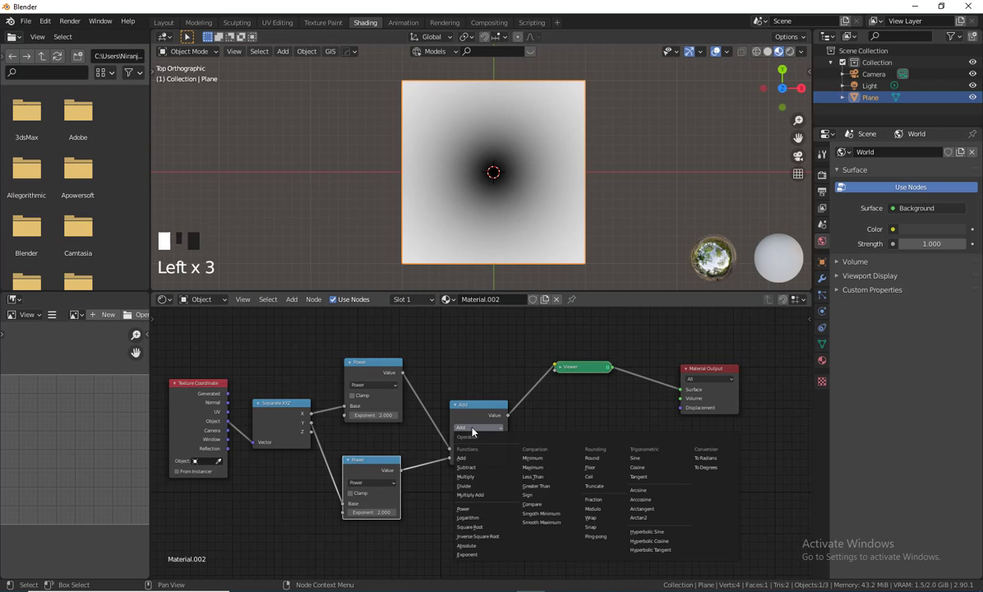
click(441, 442)
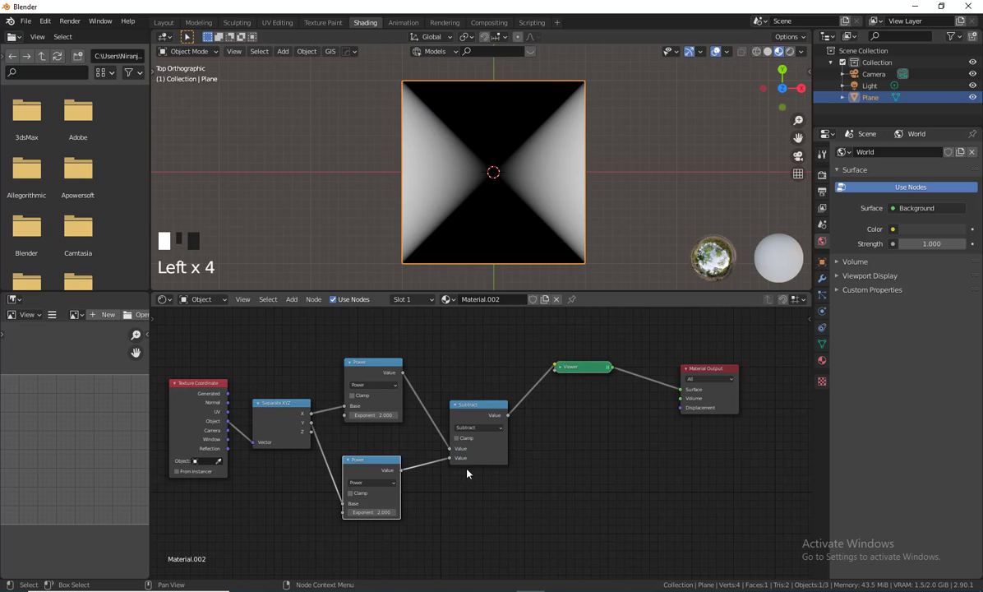
click(467, 428)
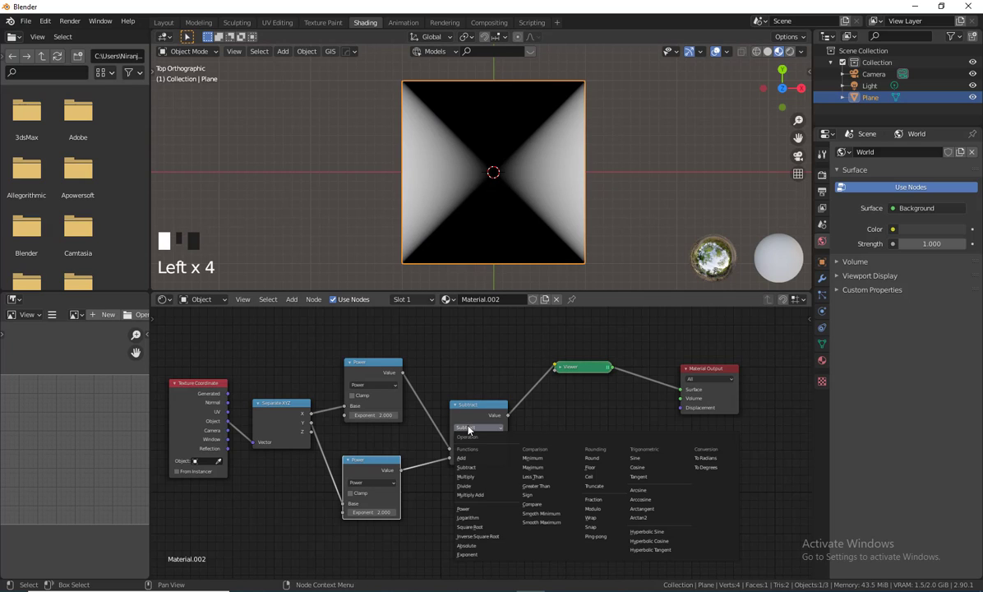
click(460, 457)
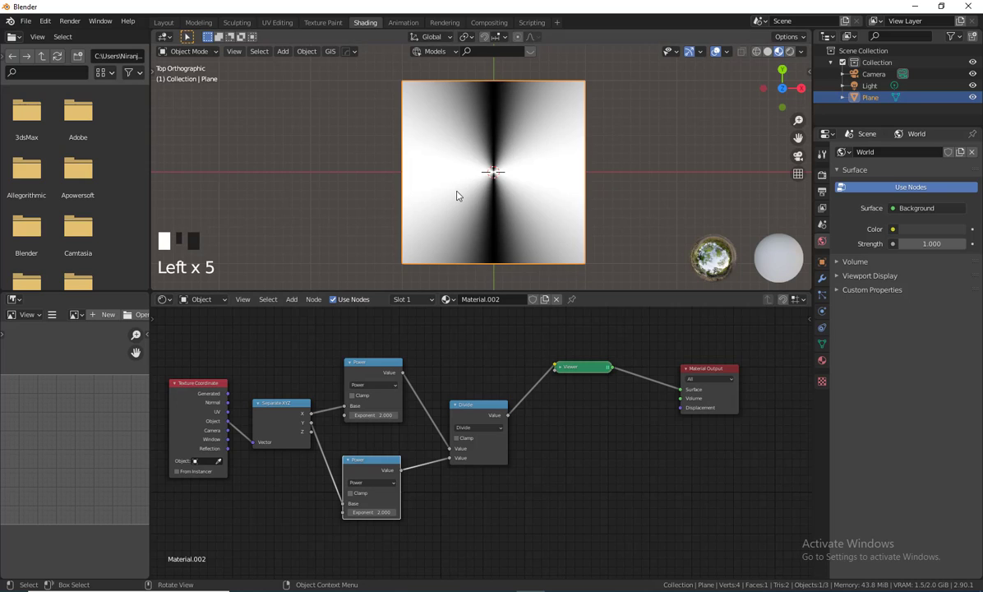
Try the Power operation on the Math node combining the two Power outputs, and change it to Add.
click(481, 429)
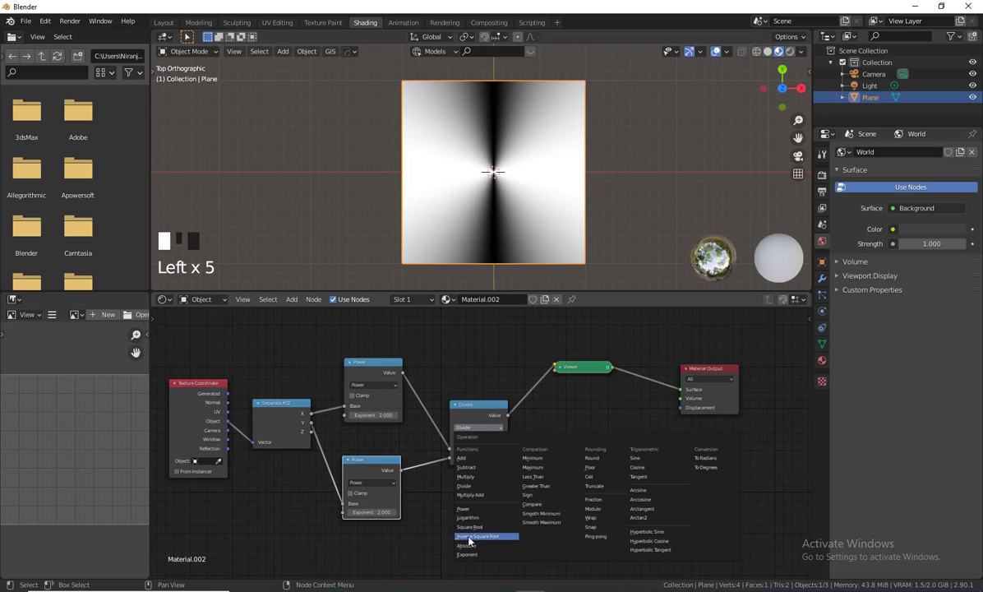
click(469, 511)
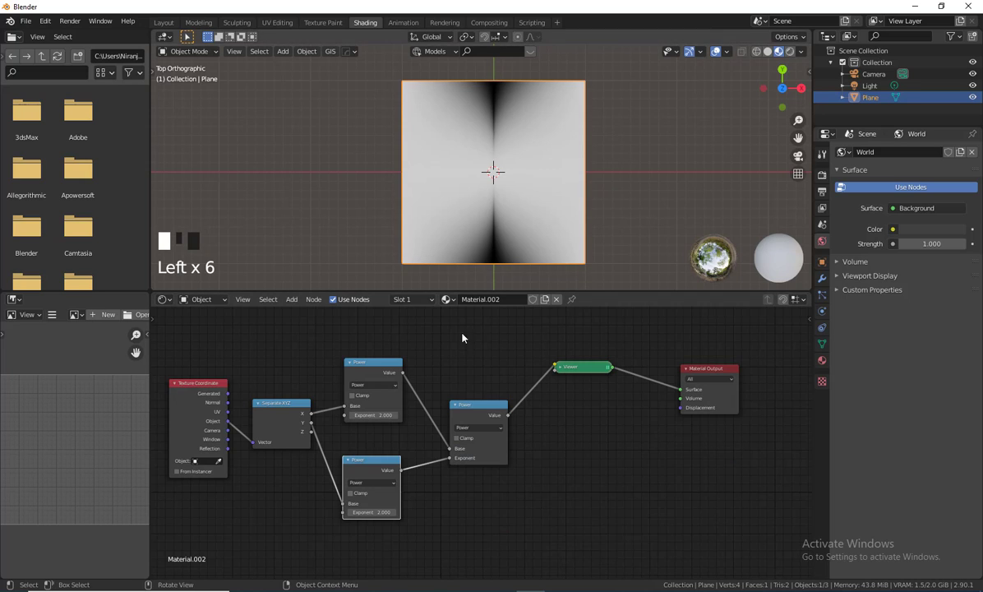
click(480, 430)
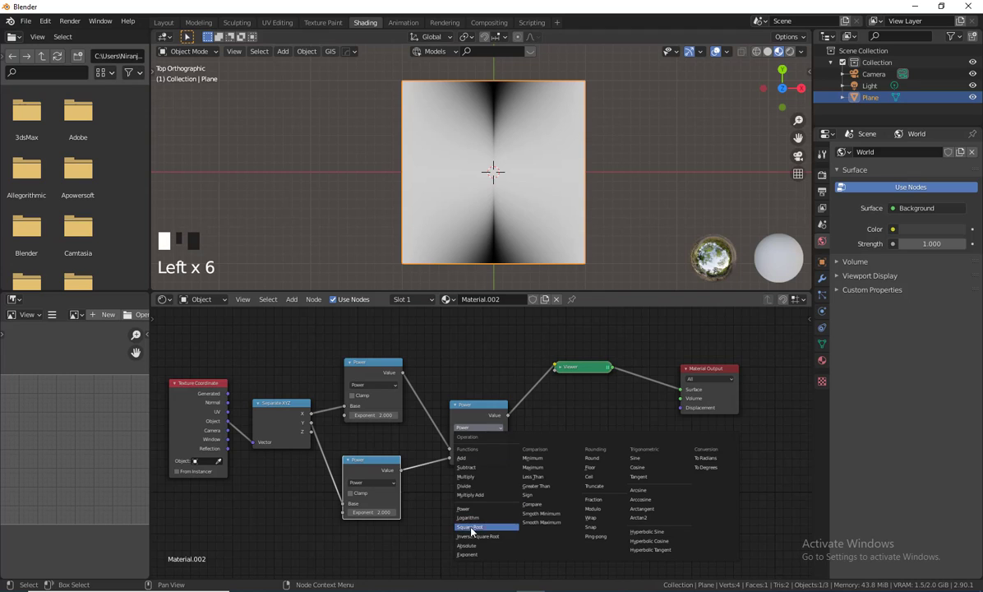
click(476, 459)
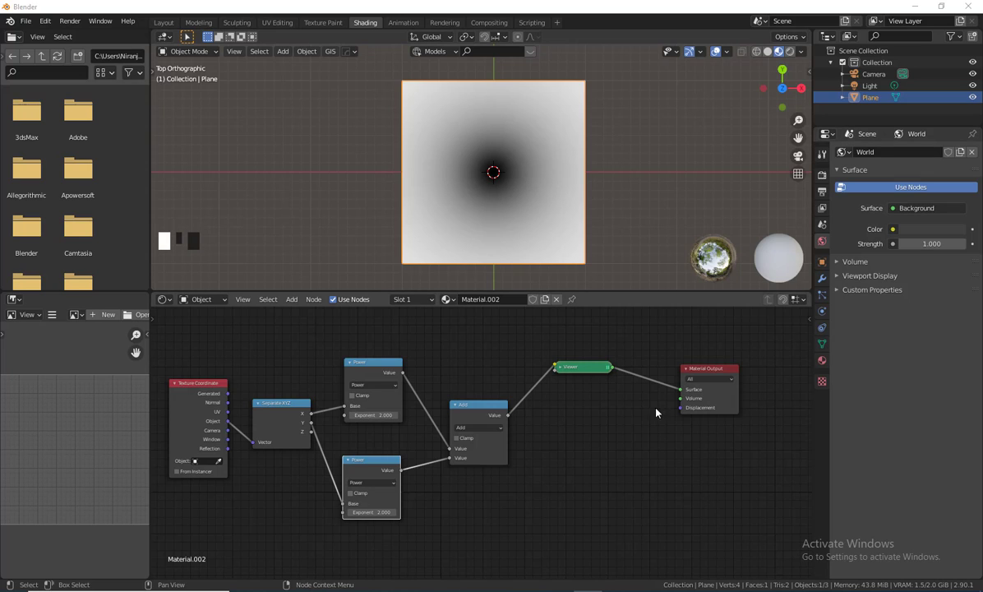
Move the Viewer and Material Output nodes away from the Add node and shift the Add node closer to the Power nodes.
shift+middle_drag(699, 447, 623, 450)
shift+right_click(621, 445)
scroll(566, 465, down, 1)
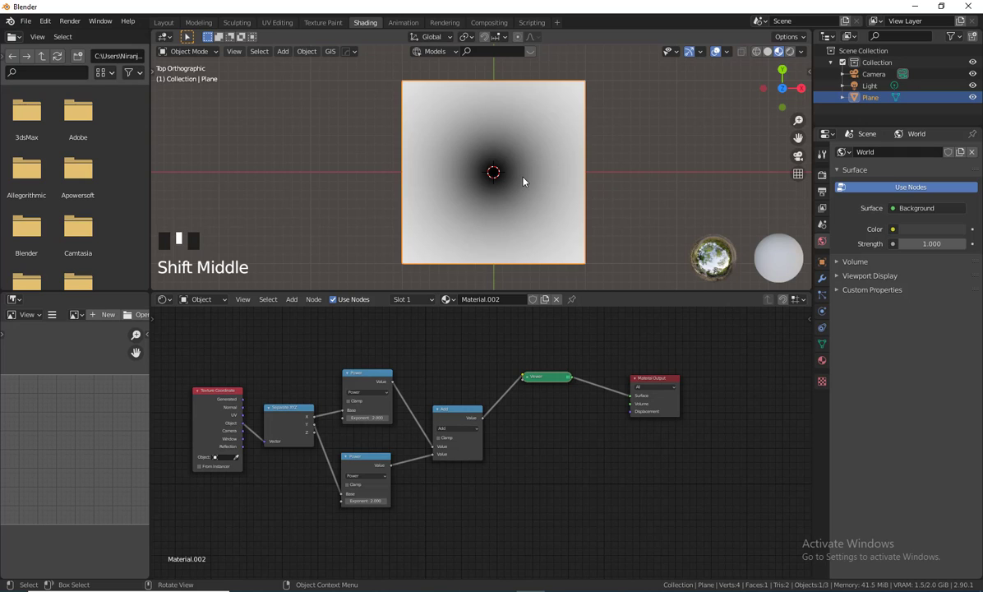
drag(520, 333, 744, 406)
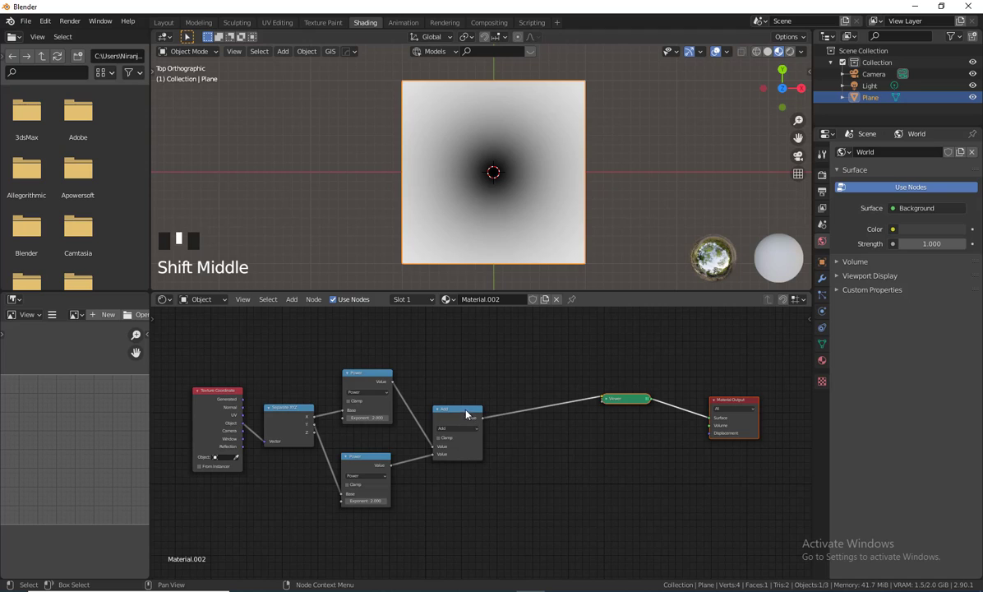
drag(466, 414, 449, 402)
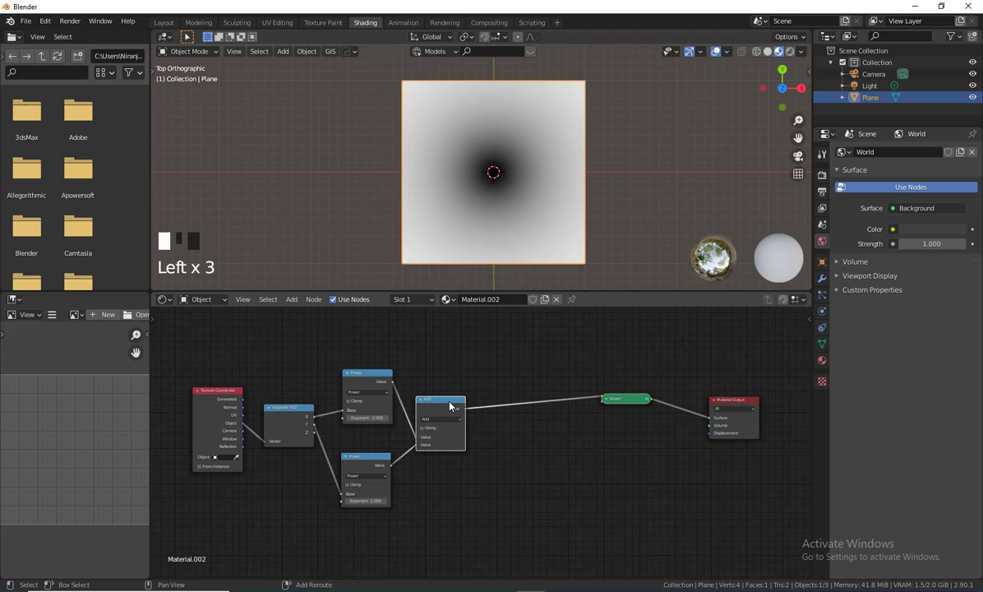
Duplicate the Add node onto the link before the Viewer and change the copy's operation to Square Root.
key(shift+d)
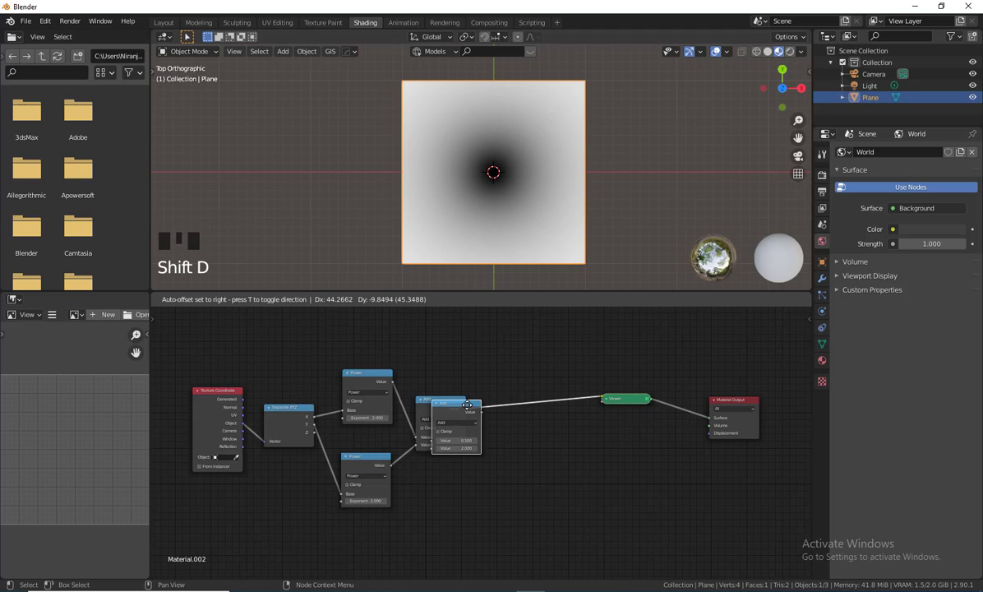
click(515, 399)
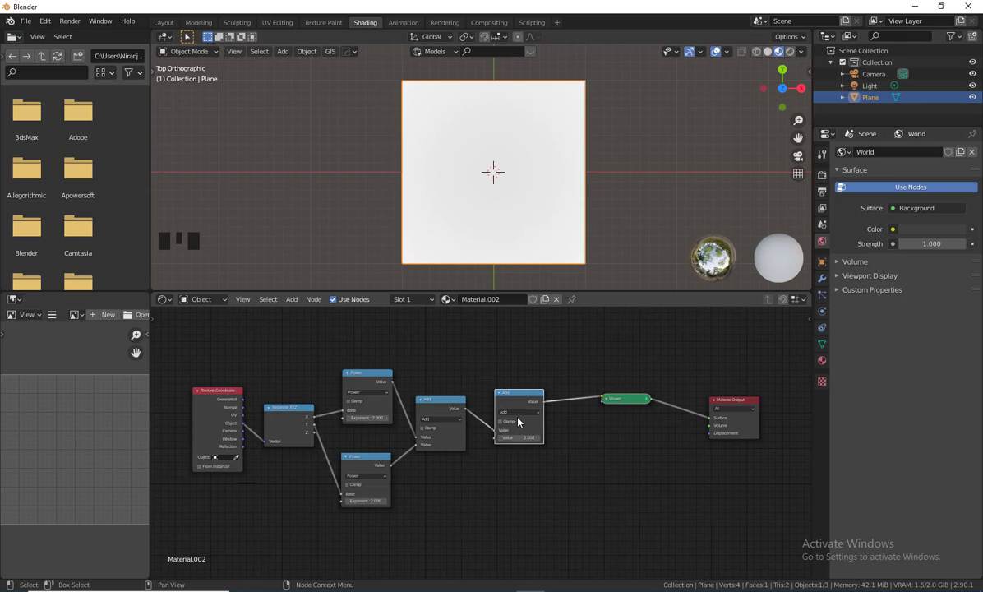
click(520, 412)
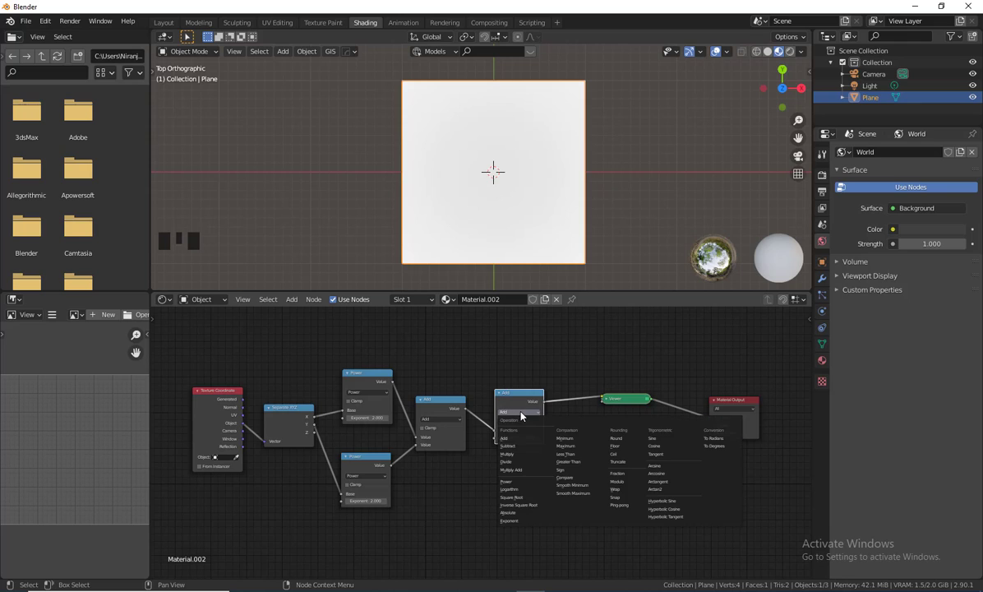
click(513, 497)
Arrange the two Power nodes, the Add node and the Square Root node more compactly, closer to Separate XYZ.
drag(514, 391, 502, 379)
scroll(514, 391, up, 2)
scroll(514, 394, up, 2)
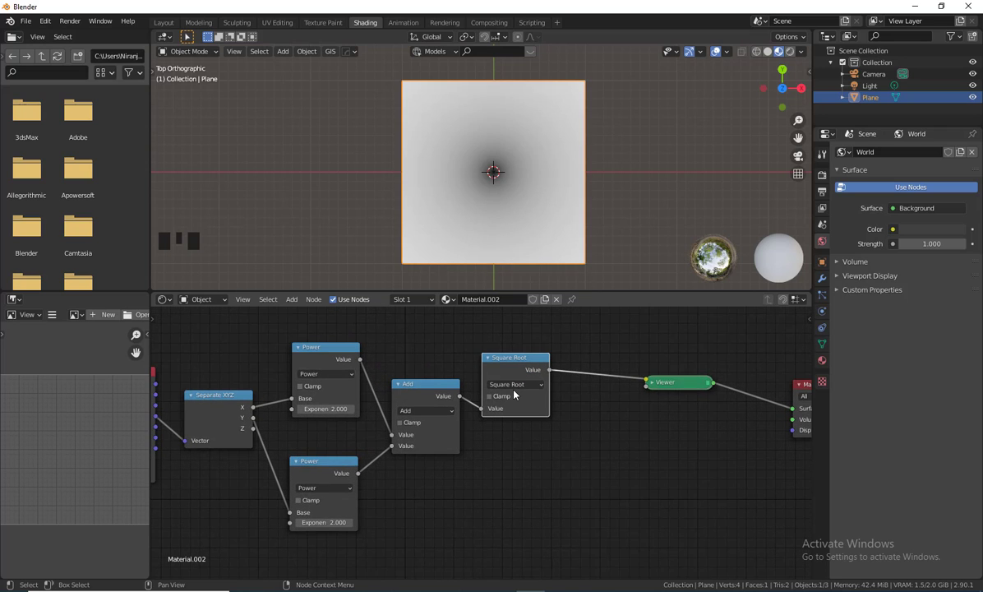
scroll(514, 390, up, 1)
drag(302, 338, 285, 340)
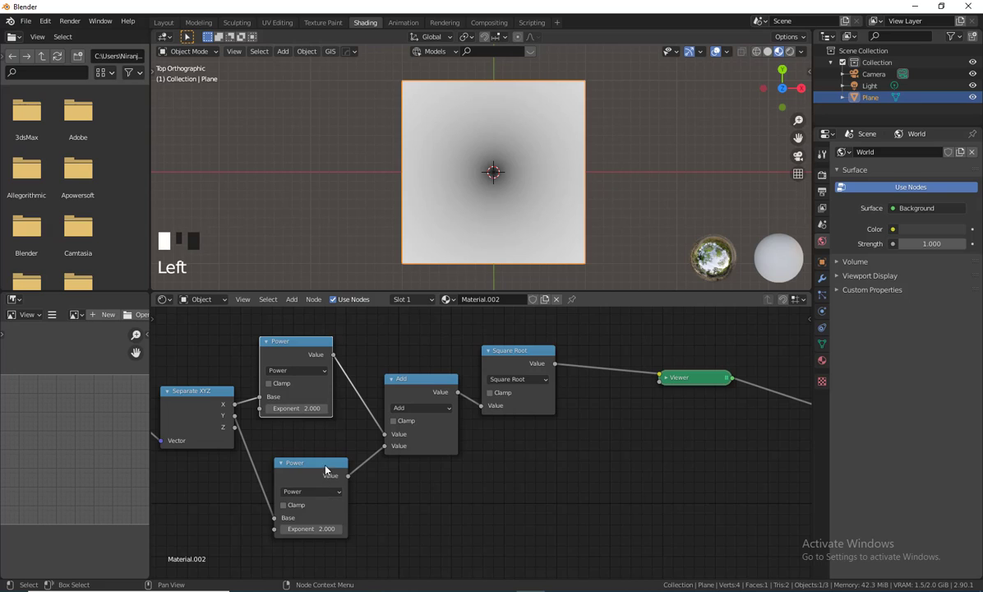
drag(326, 470, 305, 447)
drag(432, 380, 395, 374)
drag(493, 350, 460, 344)
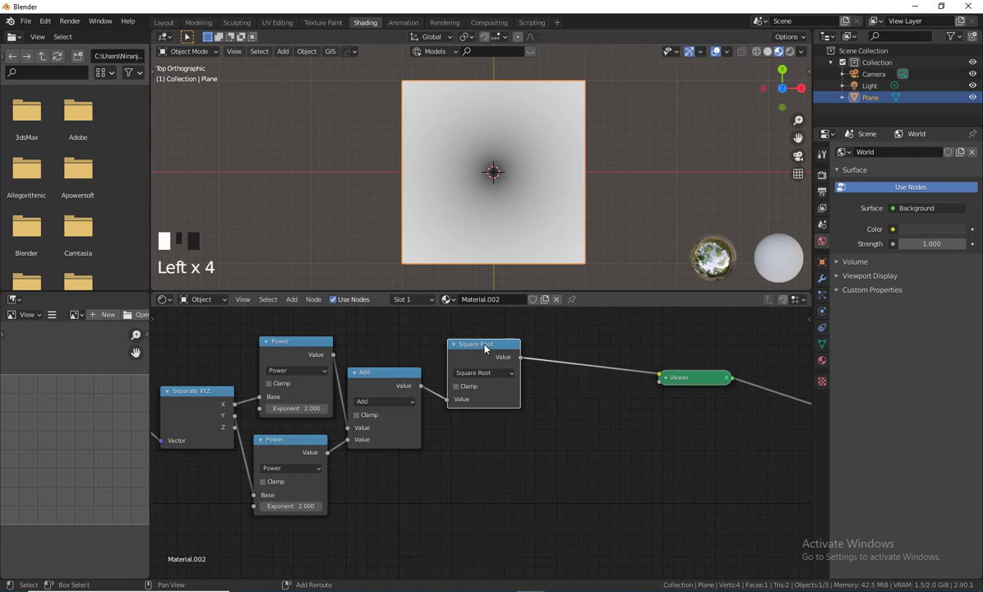
Insert a duplicate of the Square Root node before the Viewer, set it to Greater Than, and lower its Threshold to 0.4.
key(shift+d)
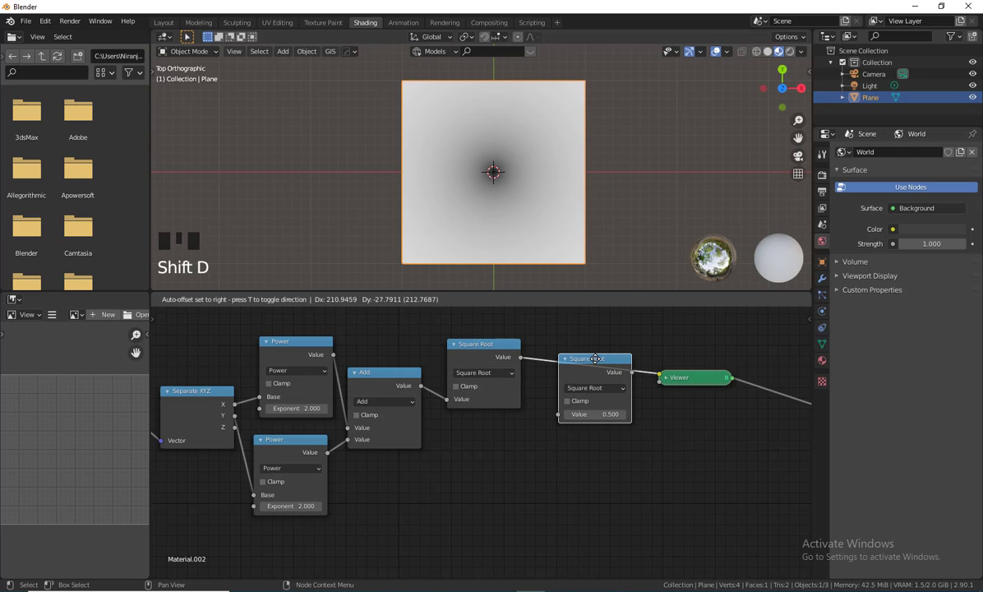
click(598, 358)
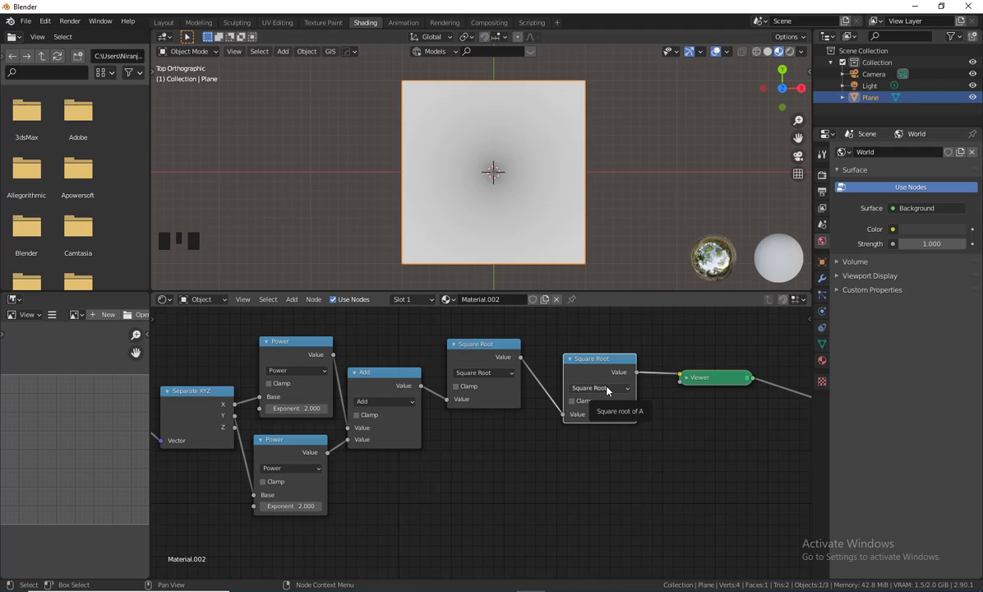
click(606, 389)
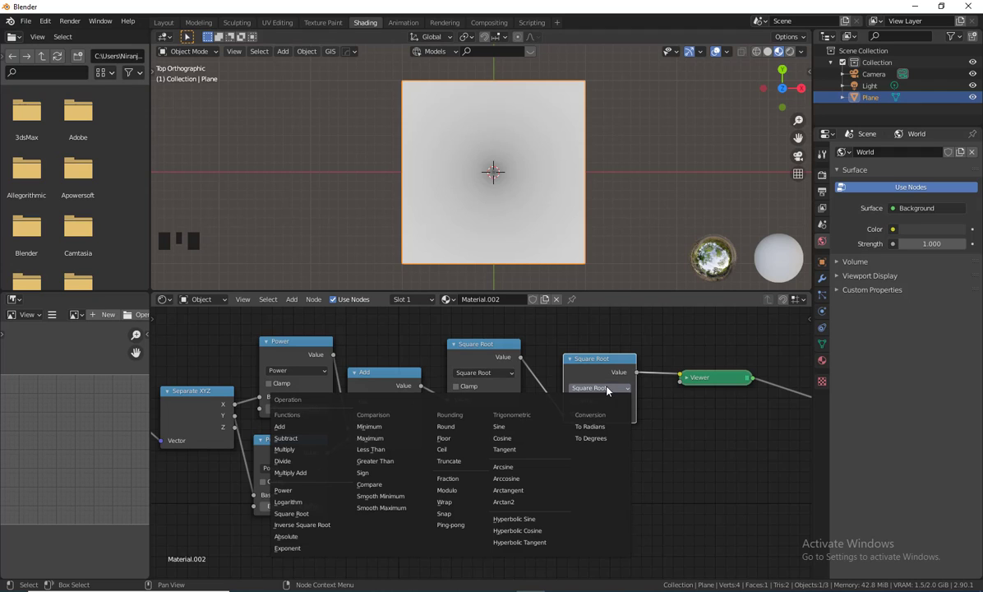
click(388, 464)
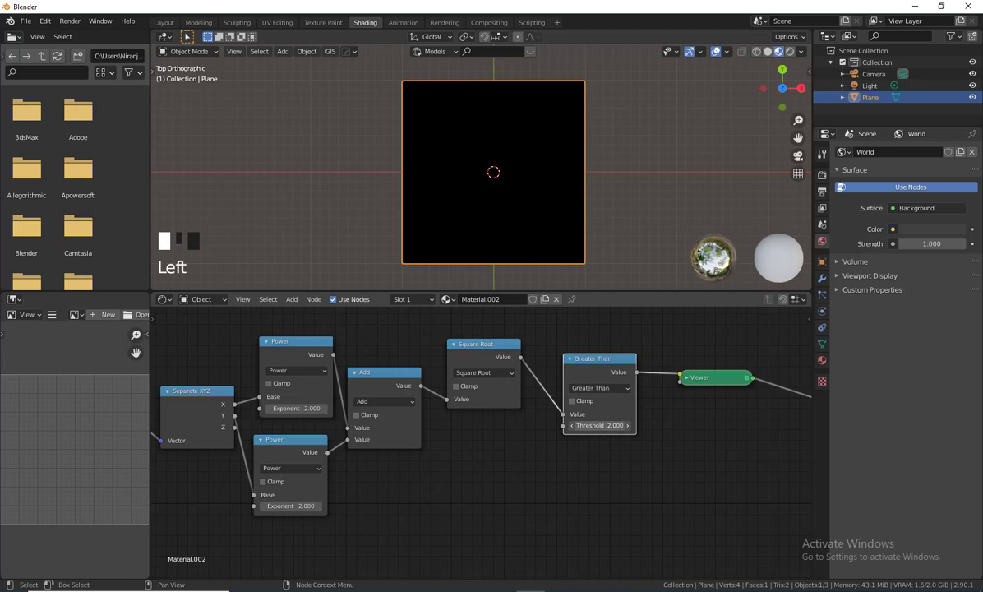
drag(599, 425, 501, 425)
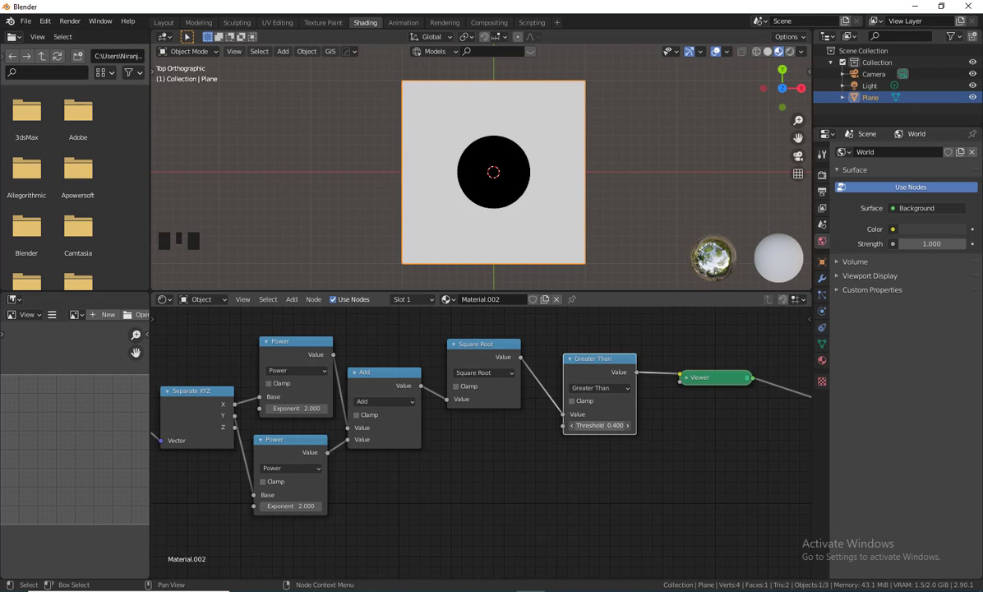
Change the Greater Than node to Less Than and set its Threshold to 0.5.
click(623, 393)
click(384, 451)
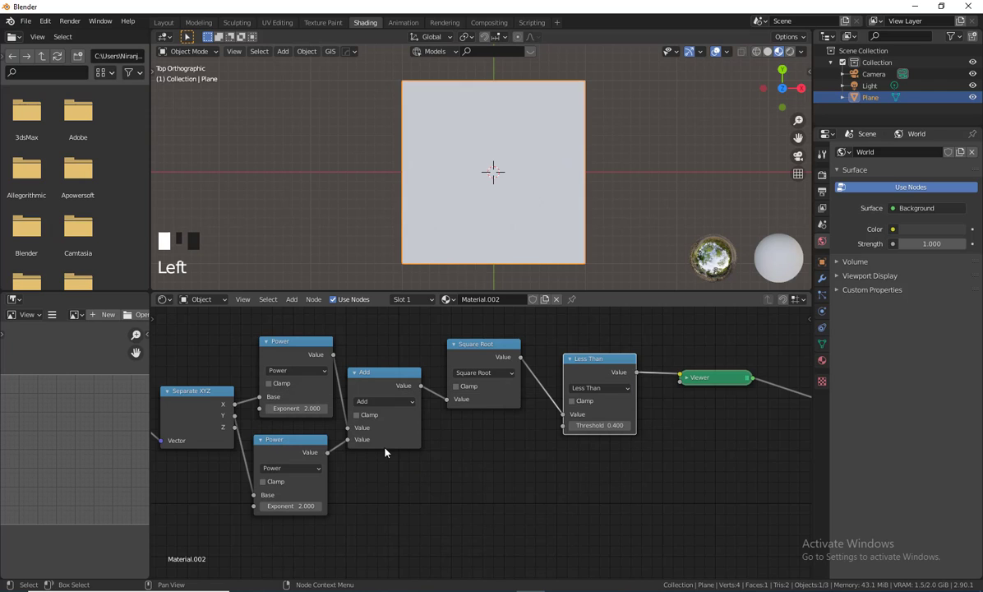
mouse_move(580, 425)
mouse_down()
mouse_move(595, 426)
mouse_move(542, 426)
mouse_move(633, 426)
mouse_move(594, 426)
mouse_up()
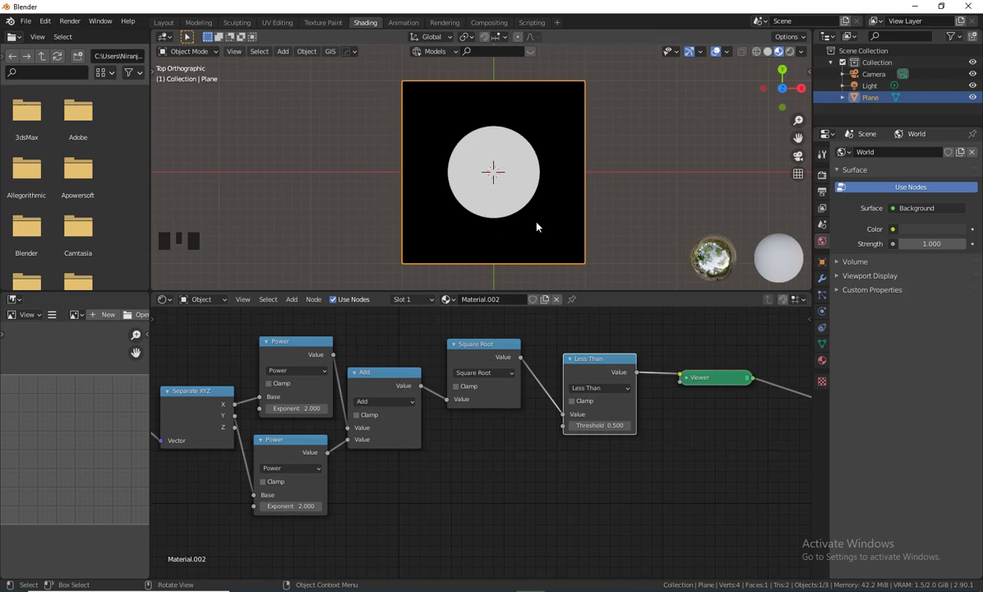
Try an Exponent of 1.9 on the upper Power node, and set it back to 2.
drag(288, 409, 262, 409)
mouse_move(296, 407)
mouse_down()
mouse_move(312, 408)
mouse_move(286, 408)
mouse_up()
click(286, 408)
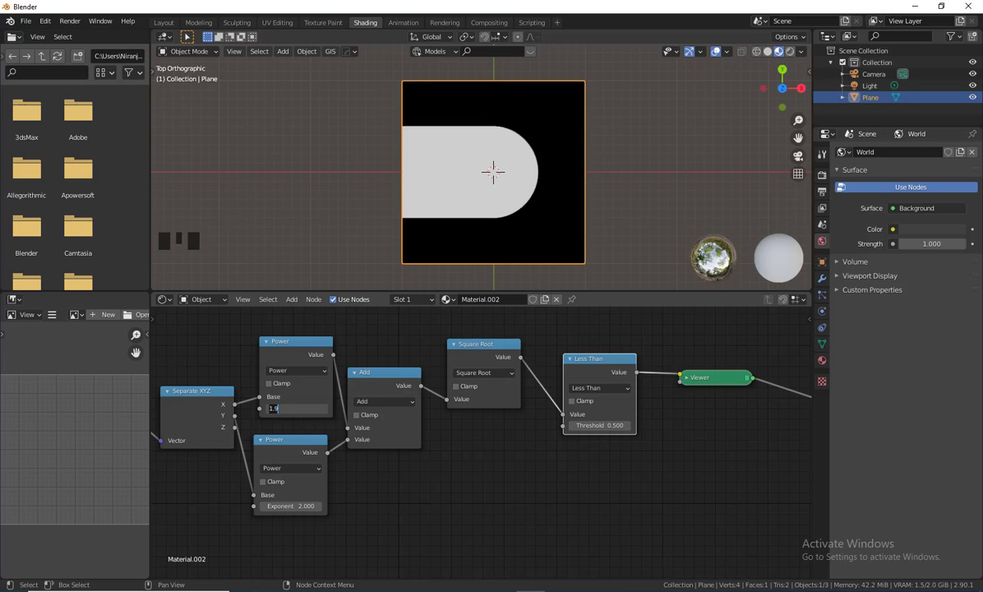
text(2)
click(289, 409)
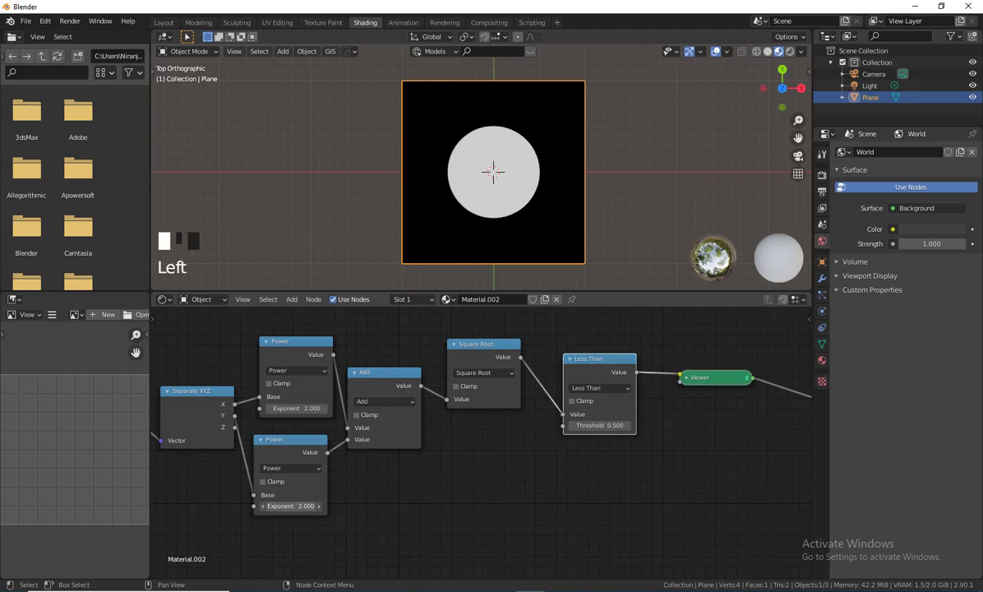
Try Exponents of 3.7 on the lower and 2.5 on the upper Power node, and undo the exponent changes.
drag(290, 506, 345, 506)
drag(305, 408, 321, 408)
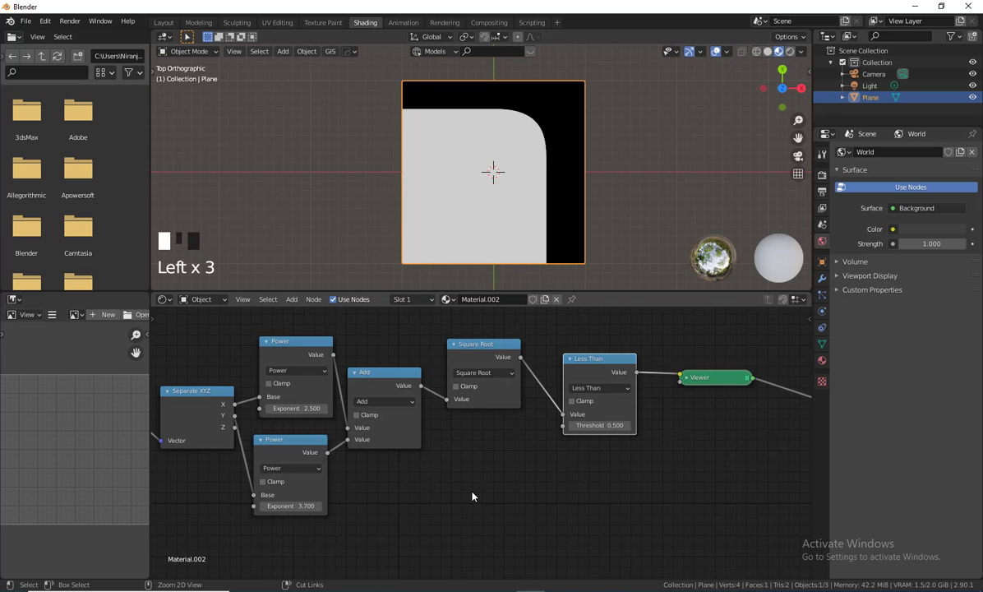
key(ctrl+z)
key(ctrl+z)
key(ctrl+z)
key(ctrl+z)
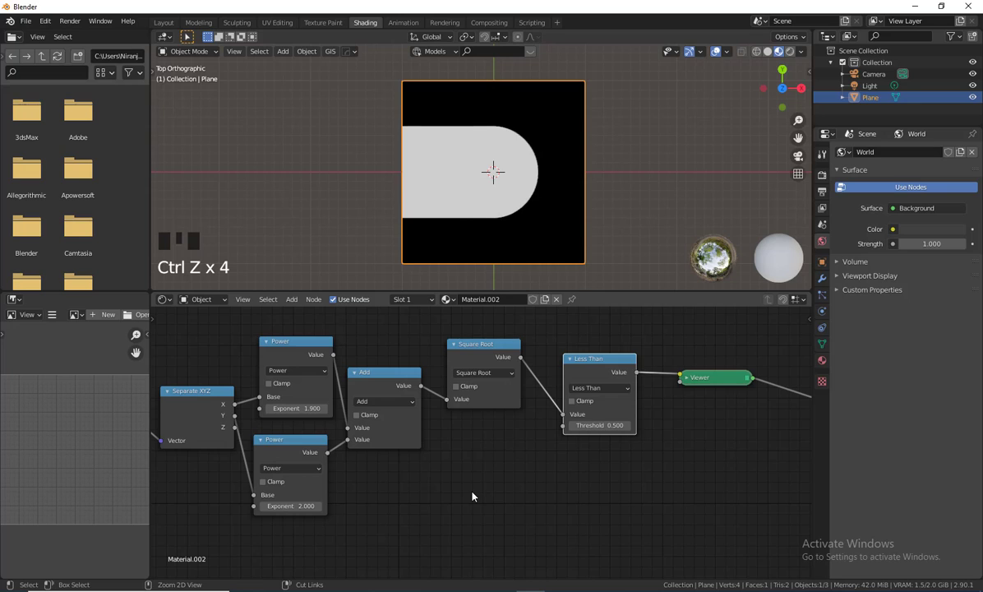
key(ctrl+z)
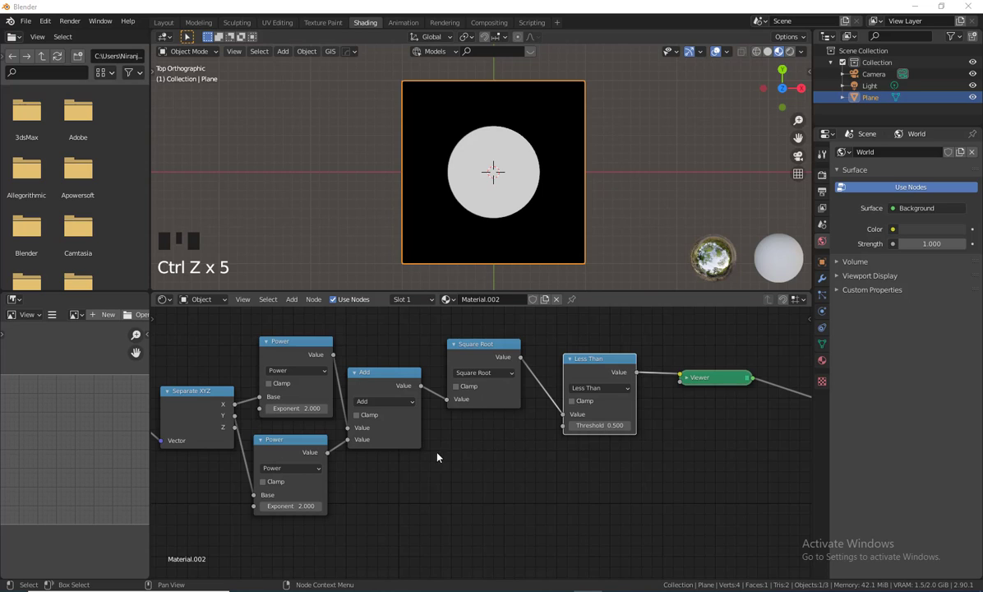
Change both Power nodes to Absolute and raise the Less Than node's Threshold to 0.9.
click(302, 371)
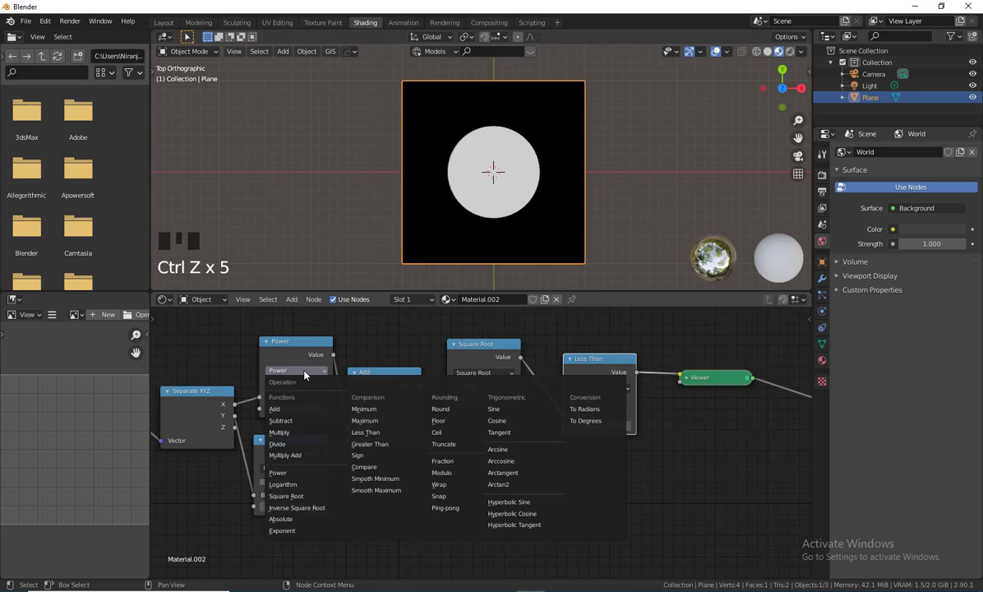
click(289, 521)
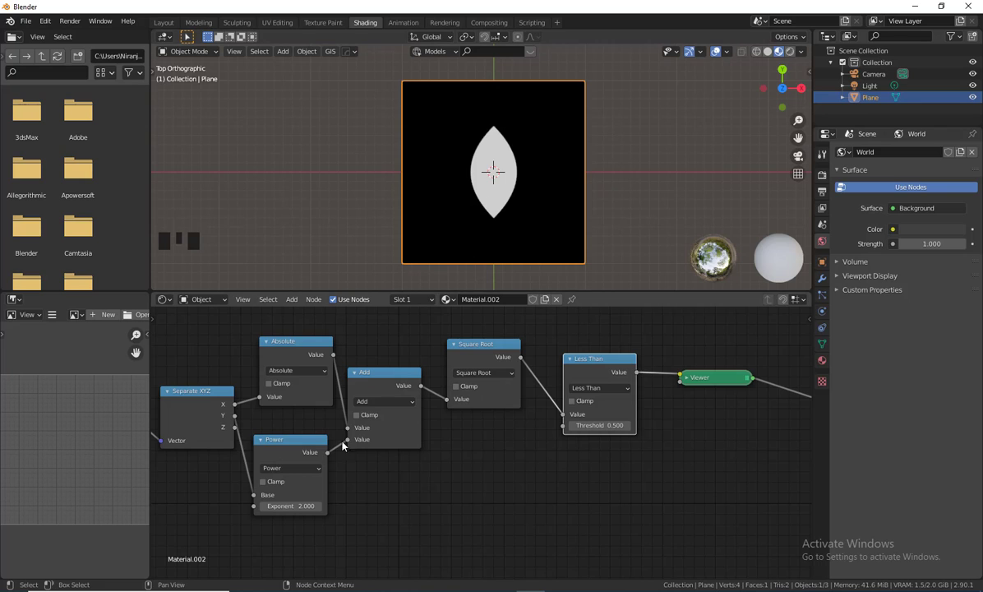
click(308, 471)
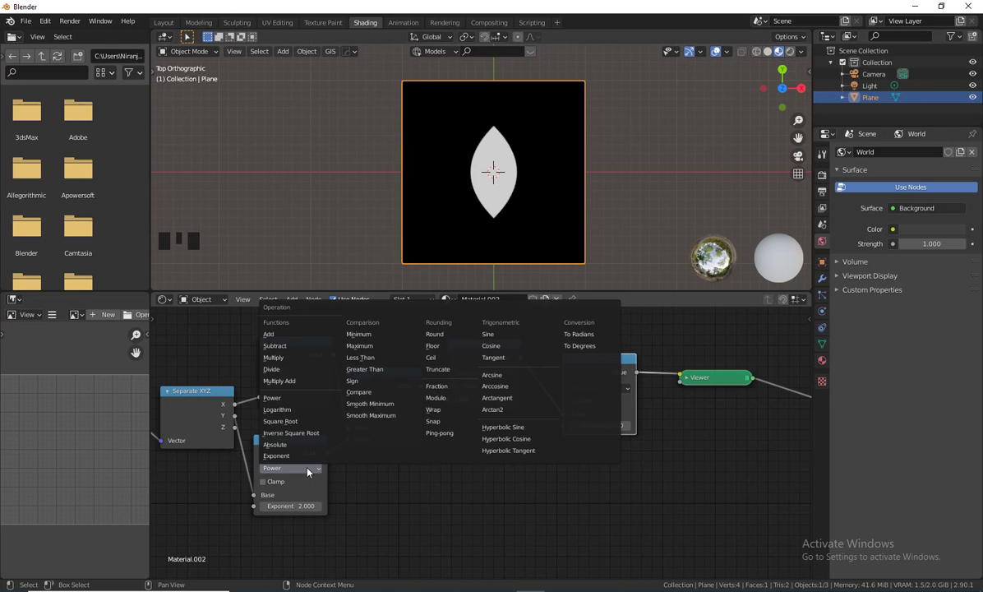
click(294, 449)
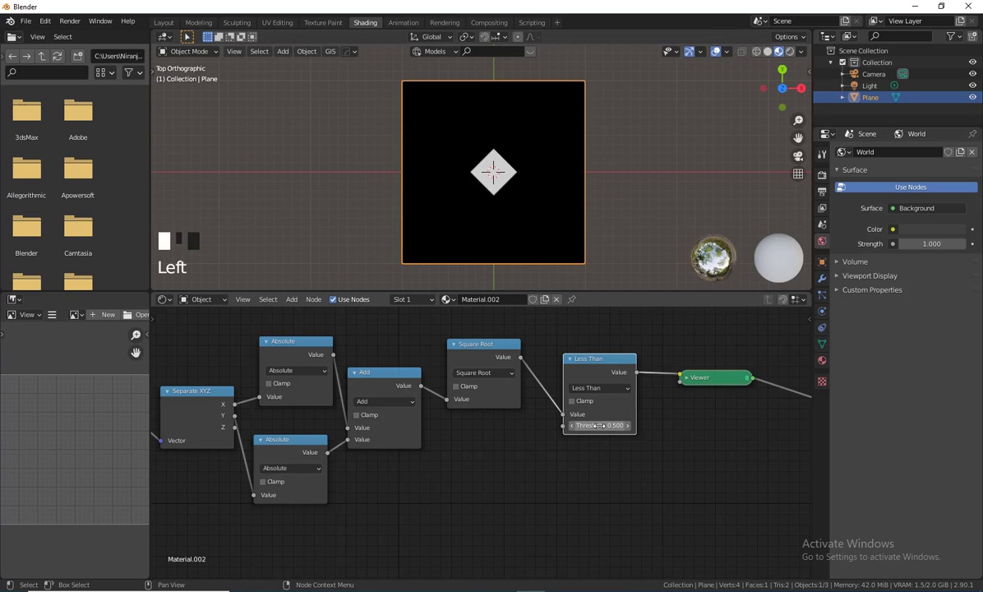
drag(598, 425, 631, 425)
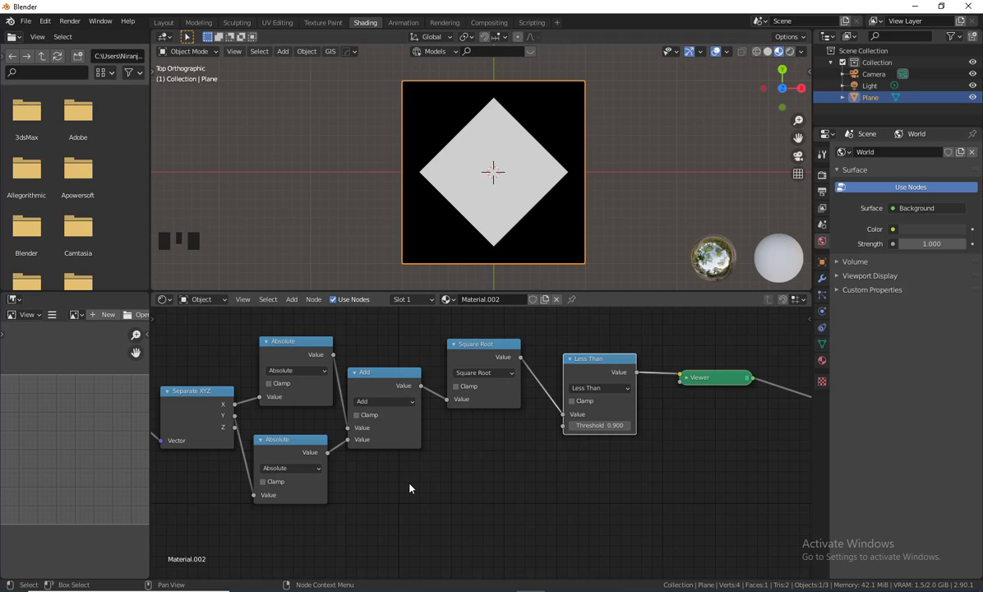
Enlarge the node editor area and fit the whole plane into the reduced 3D viewport.
middle_drag(409, 488, 524, 499)
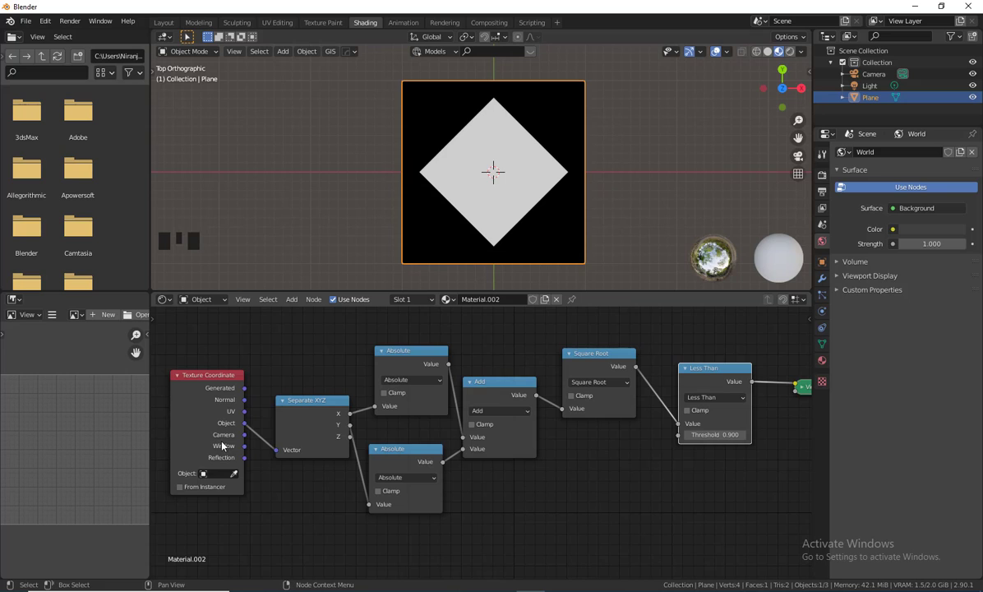
middle_drag(623, 511, 610, 507)
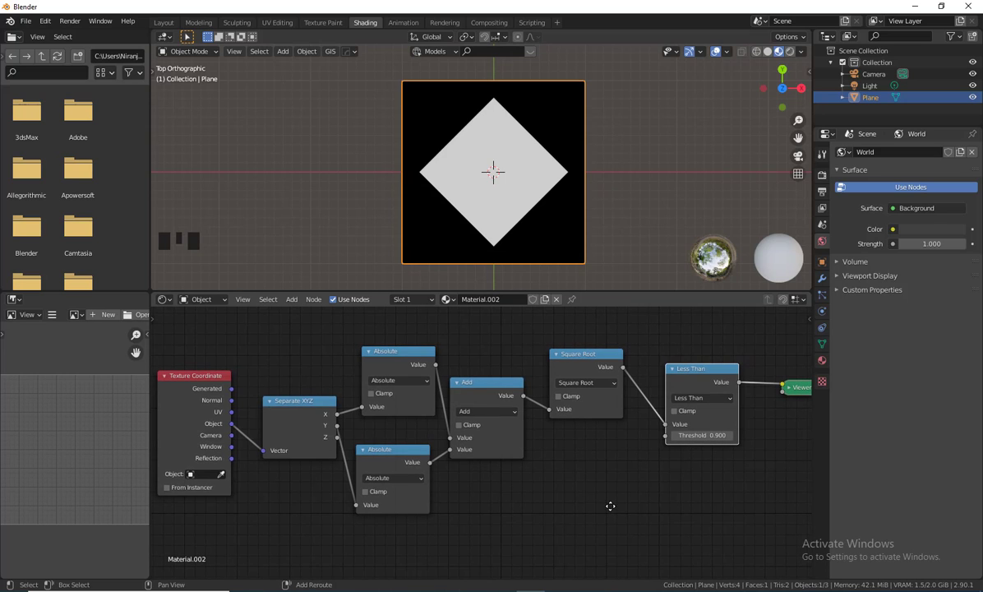
middle_drag(552, 498, 555, 497)
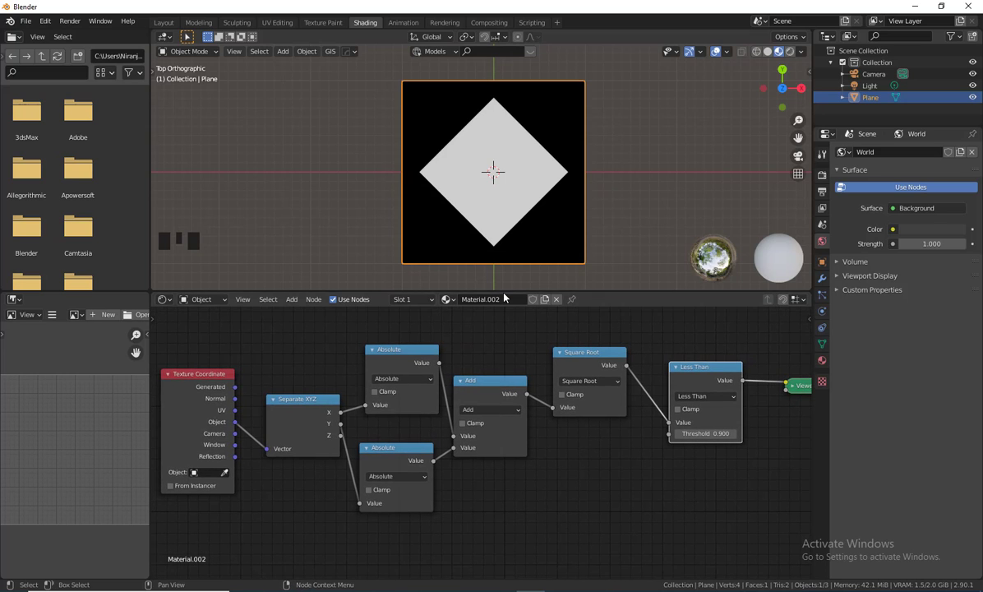
drag(503, 291, 506, 173)
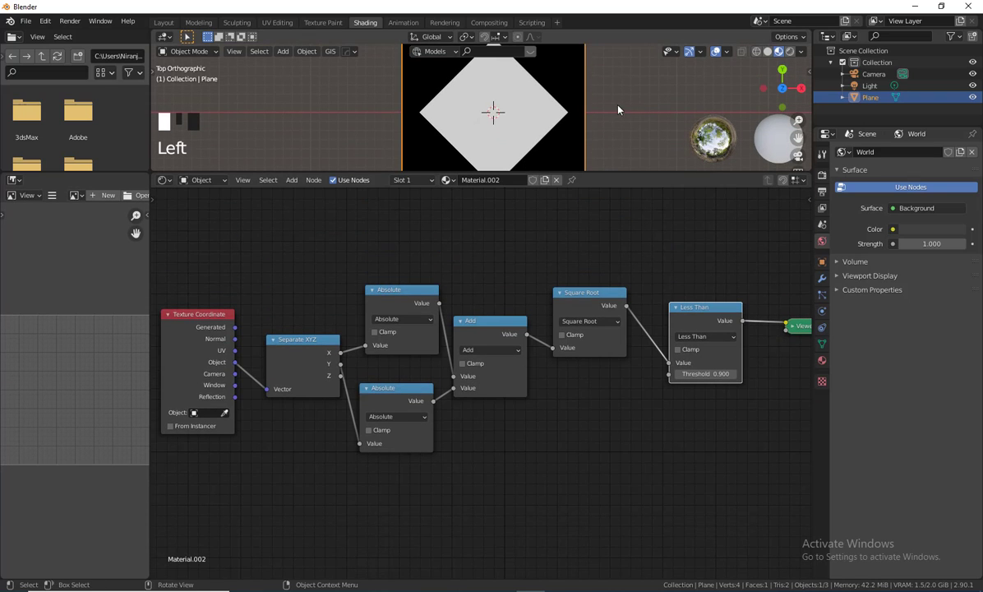
shift+right_drag(618, 126, 590, 125)
scroll(601, 140, down, 3)
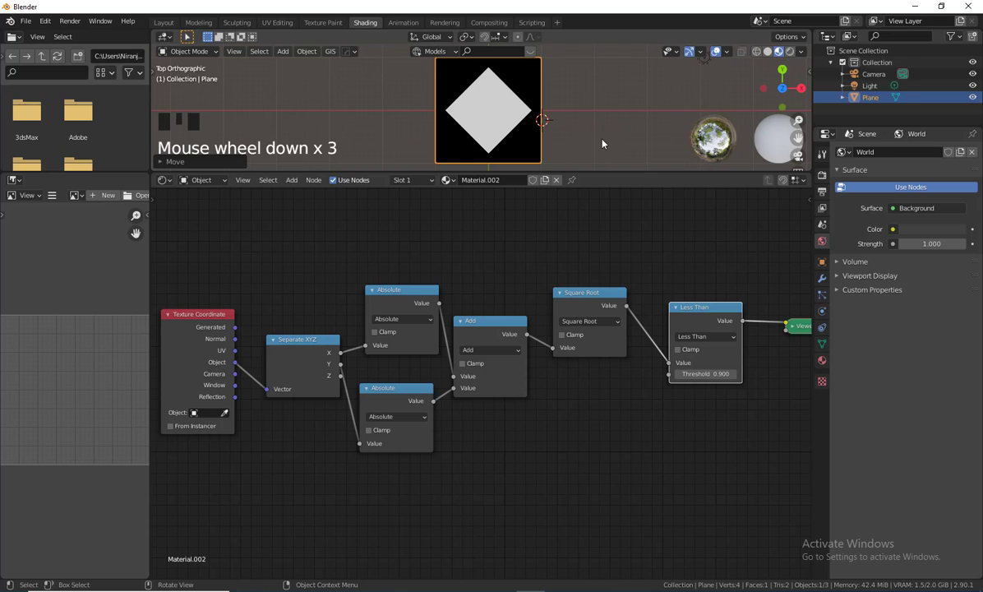
Widen the node editor by narrowing the file browser and image editor areas, and lower the Less Than Threshold to 0.7.
scroll(603, 145, down, 1)
middle_drag(470, 485, 481, 490)
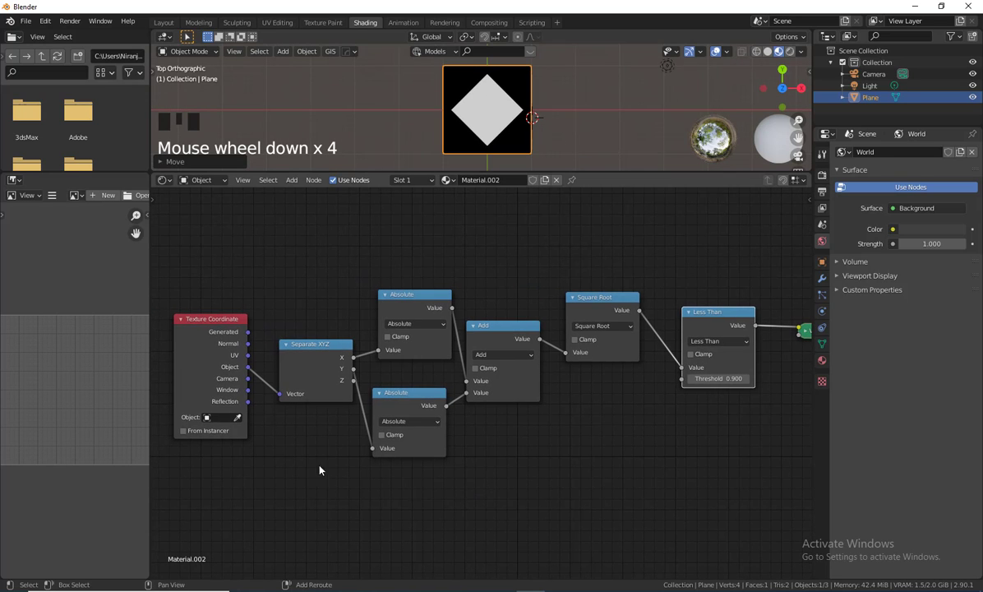
drag(150, 281, 34, 286)
mouse_move(624, 483)
middle_down()
mouse_move(601, 481)
mouse_move(620, 463)
middle_up()
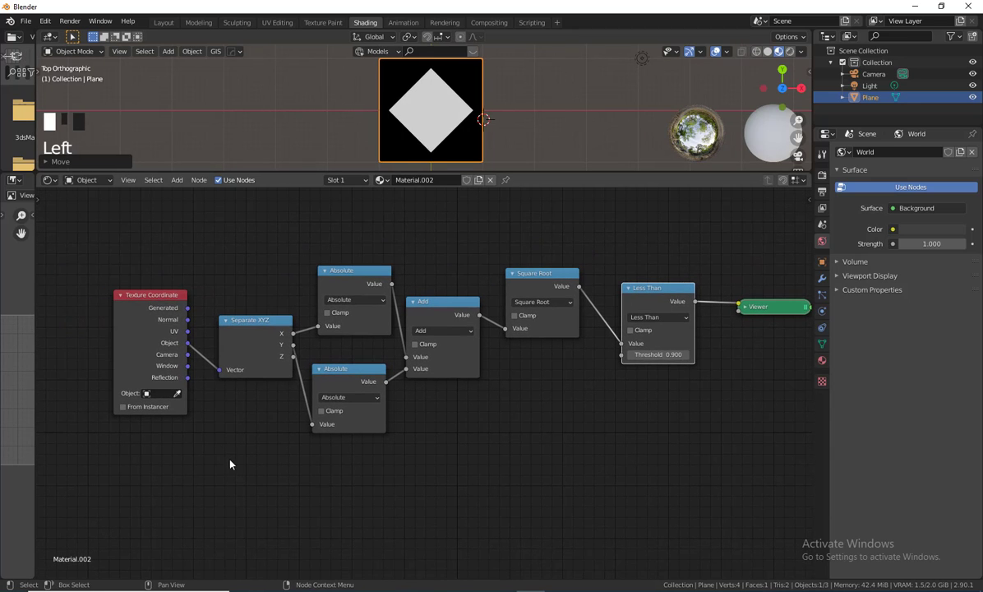
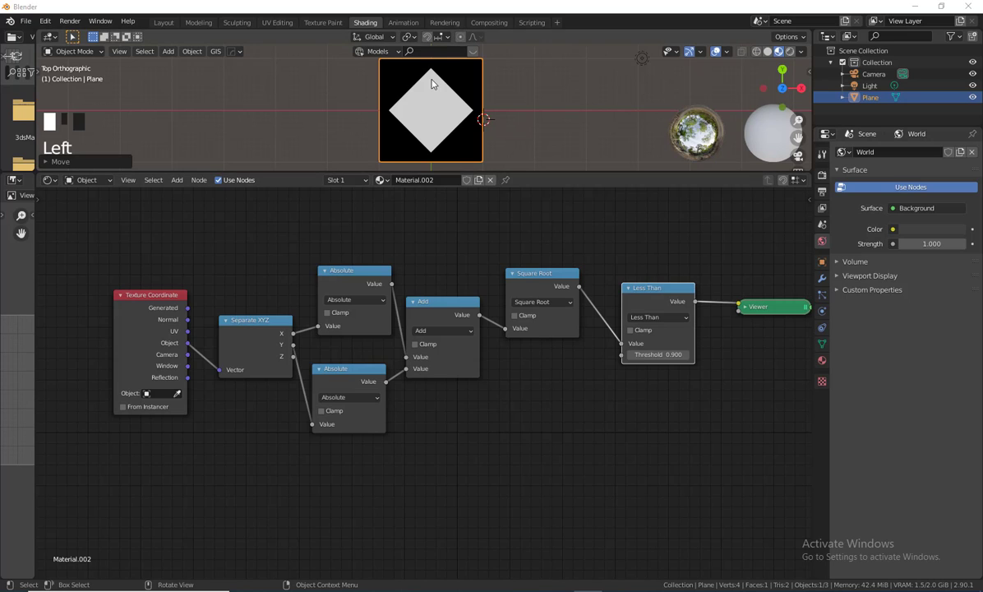
drag(660, 355, 641, 355)
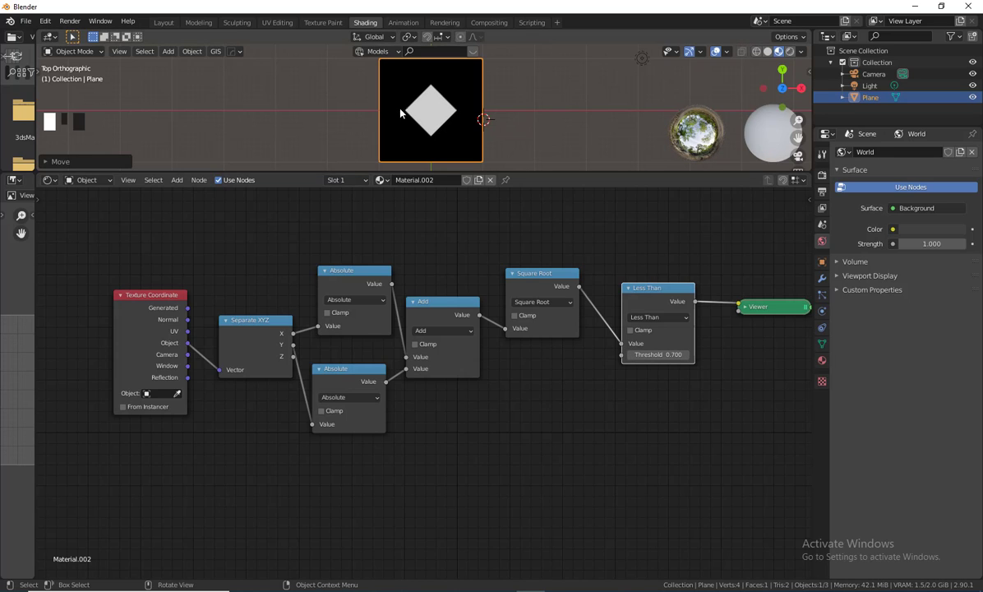
Move the Texture Coordinate and Separate XYZ nodes away from the Absolute nodes to open a gap, and shift the Add node slightly.
drag(57, 219, 190, 341)
click(324, 271)
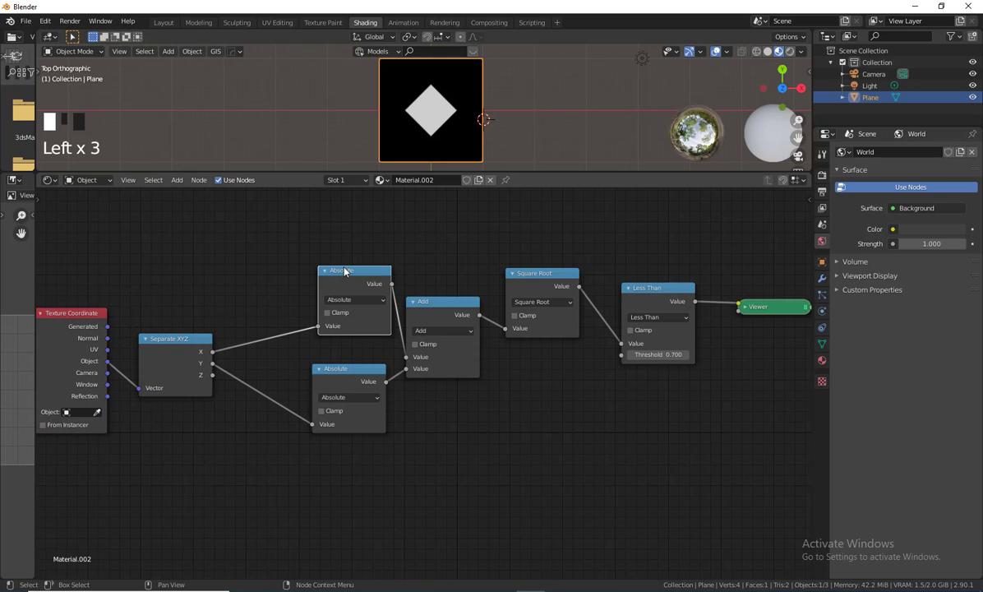
drag(438, 308, 449, 317)
Insert a duplicate of the Add node between Separate XYZ's Y output and the lower Absolute node, with its Value at -0.1.
click(448, 317)
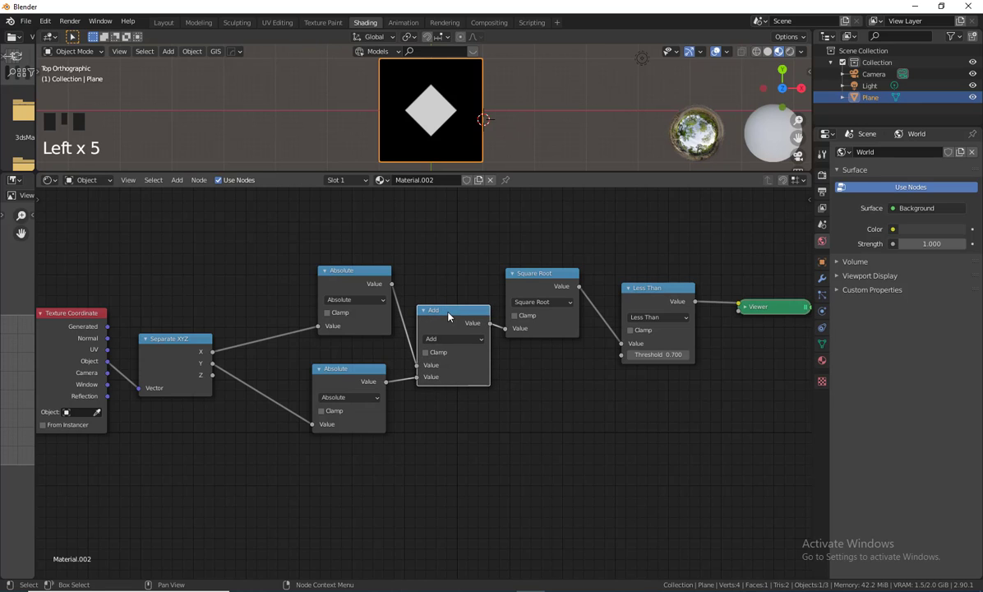
key(shift+d)
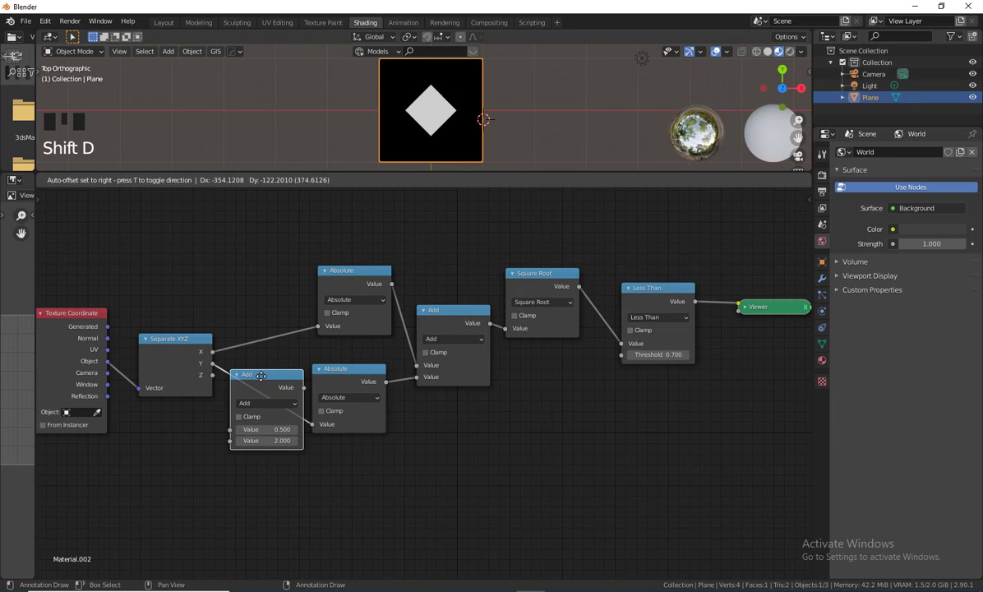
click(286, 375)
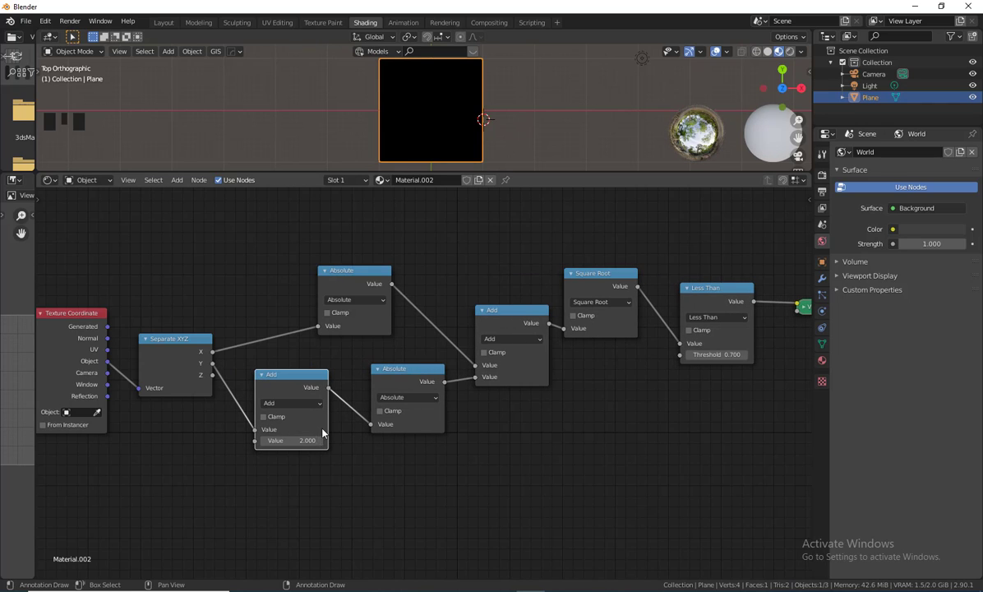
mouse_move(295, 440)
mouse_down()
mouse_move(308, 441)
mouse_move(281, 441)
mouse_up()
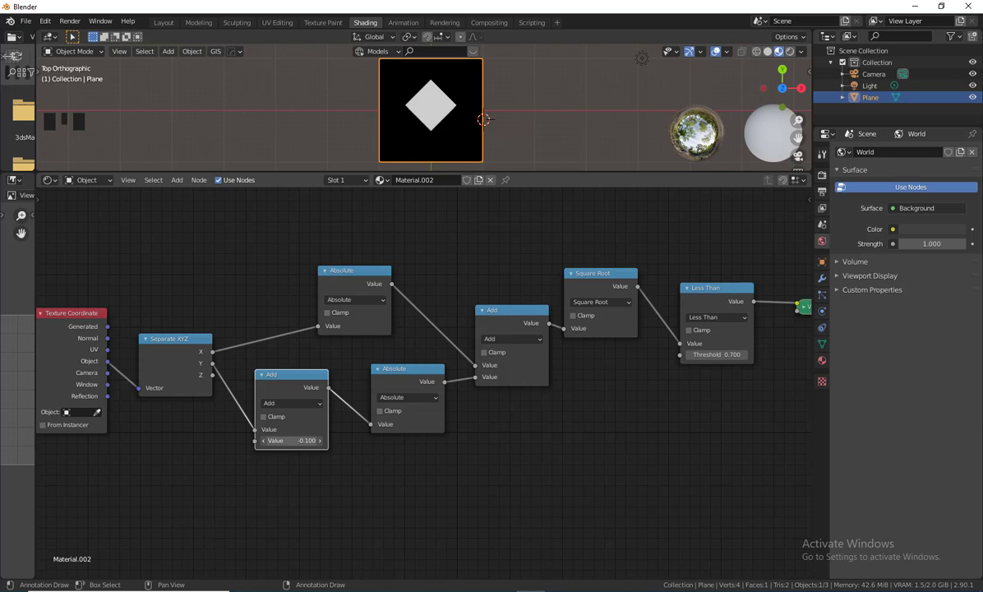
Reconnect Y straight to the lower Absolute node, and place the extra Add node on the X link with its Value at 0.6.
drag(291, 378, 280, 415)
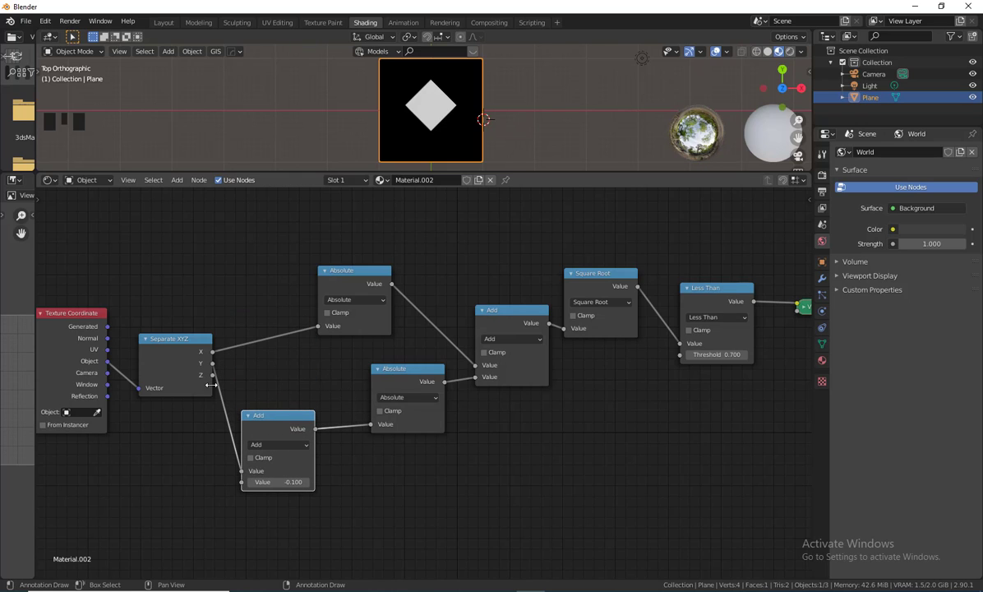
drag(212, 364, 371, 424)
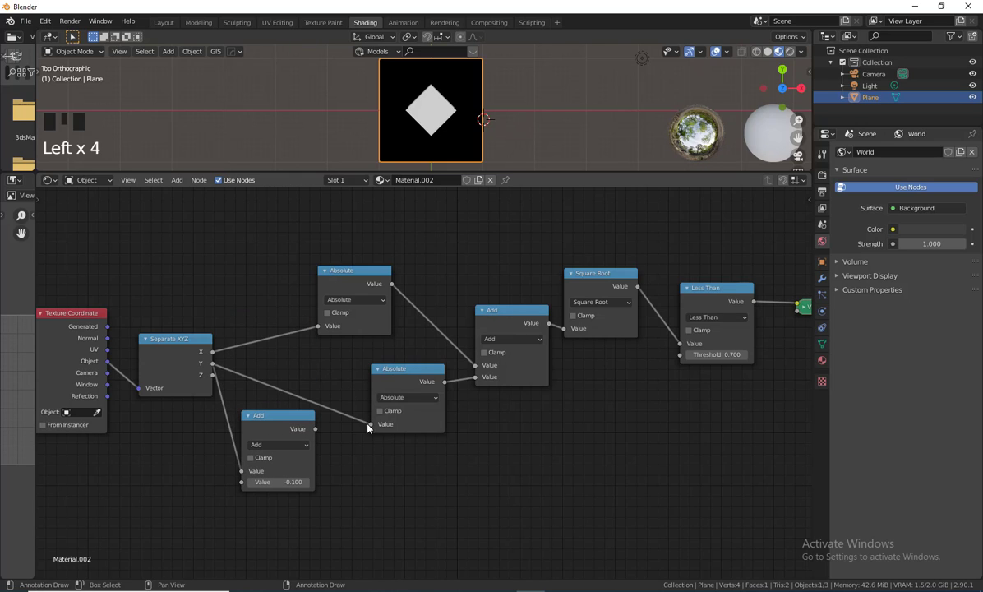
drag(272, 420, 250, 233)
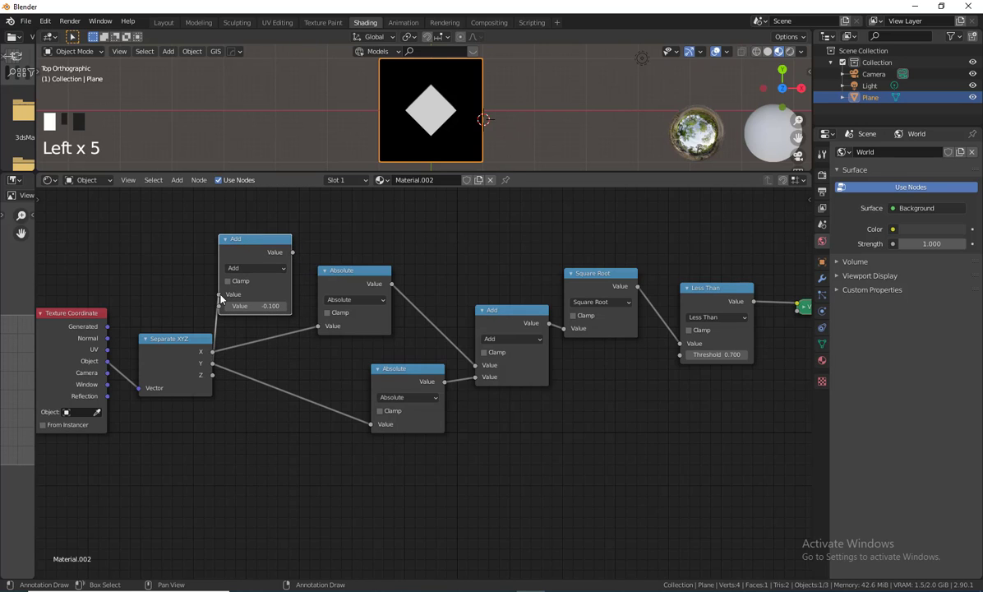
drag(219, 295, 190, 295)
drag(237, 241, 277, 273)
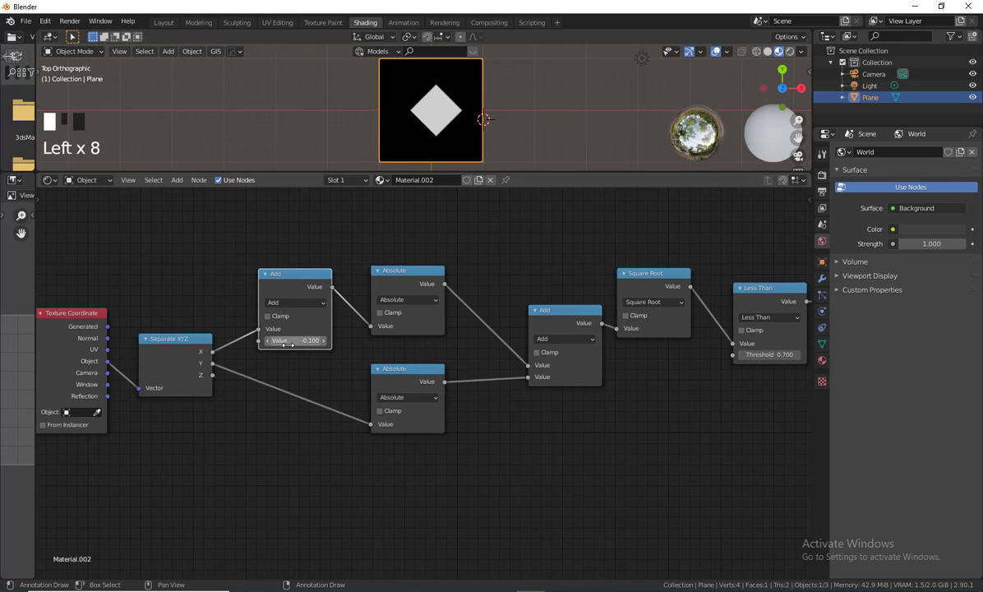
drag(297, 340, 326, 341)
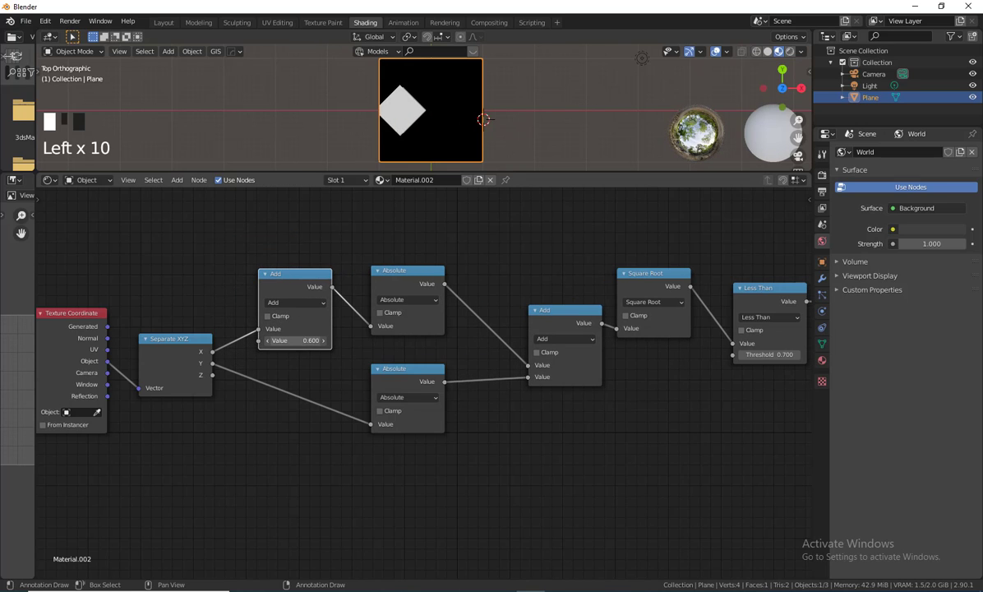
Duplicate the X-side Add node onto the Y link with Value -0.7, and change the X-side Add node's Value to -0.1.
click(304, 277)
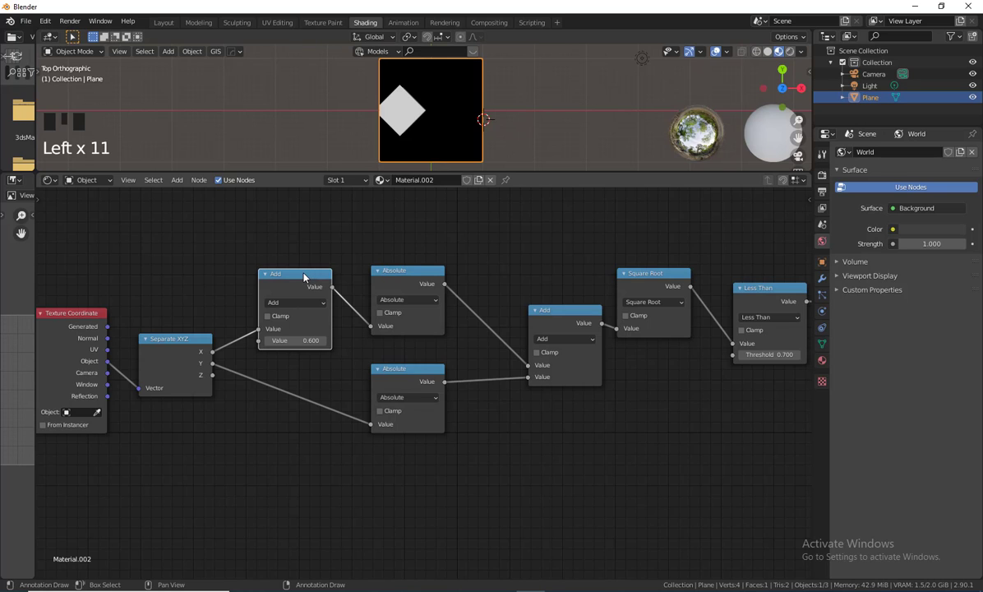
key(shift+d)
click(311, 390)
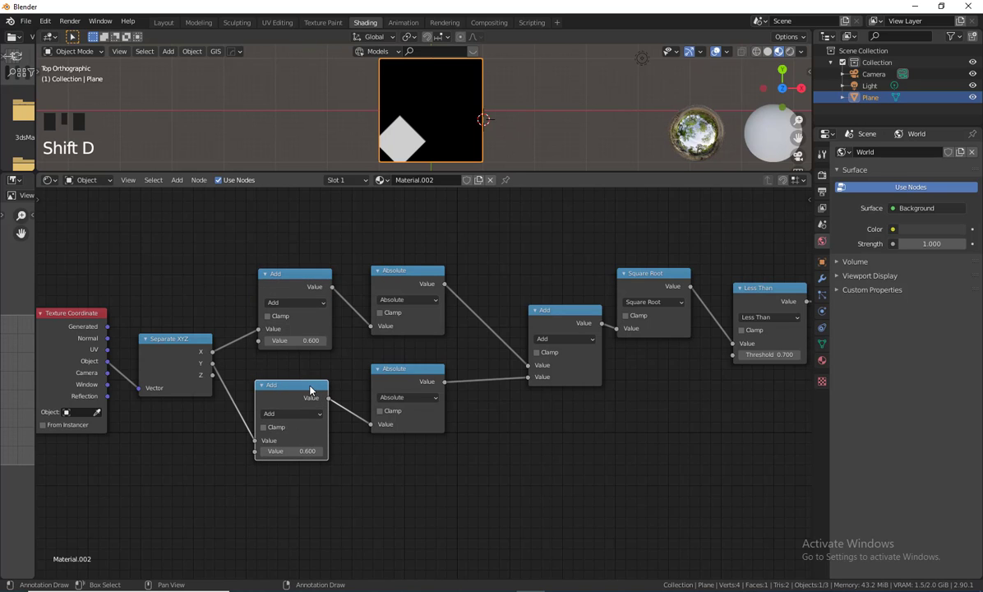
mouse_move(311, 388)
mouse_down()
mouse_move(304, 402)
mouse_move(304, 394)
mouse_up()
drag(290, 458, 255, 458)
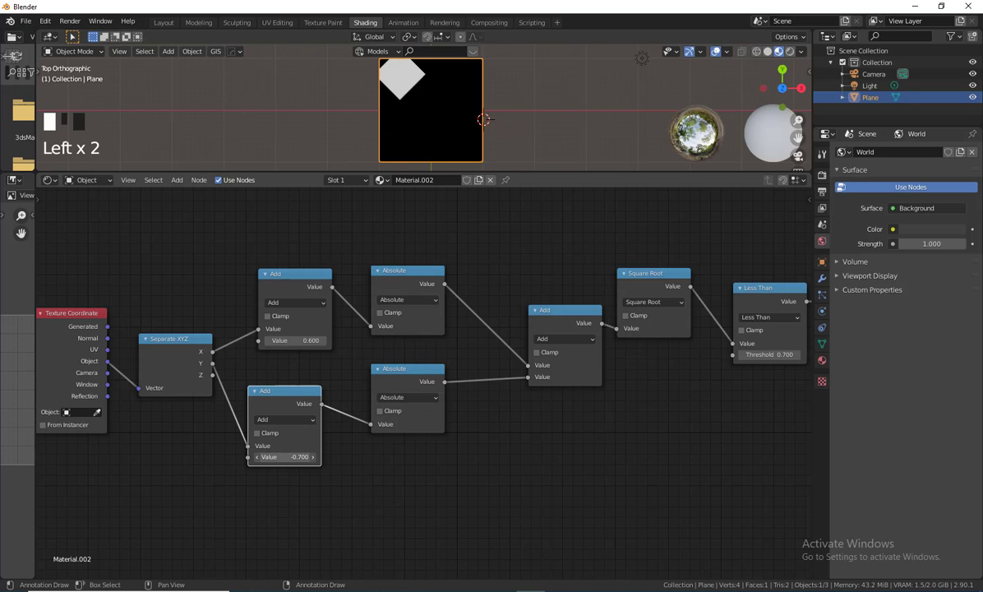
click(267, 340)
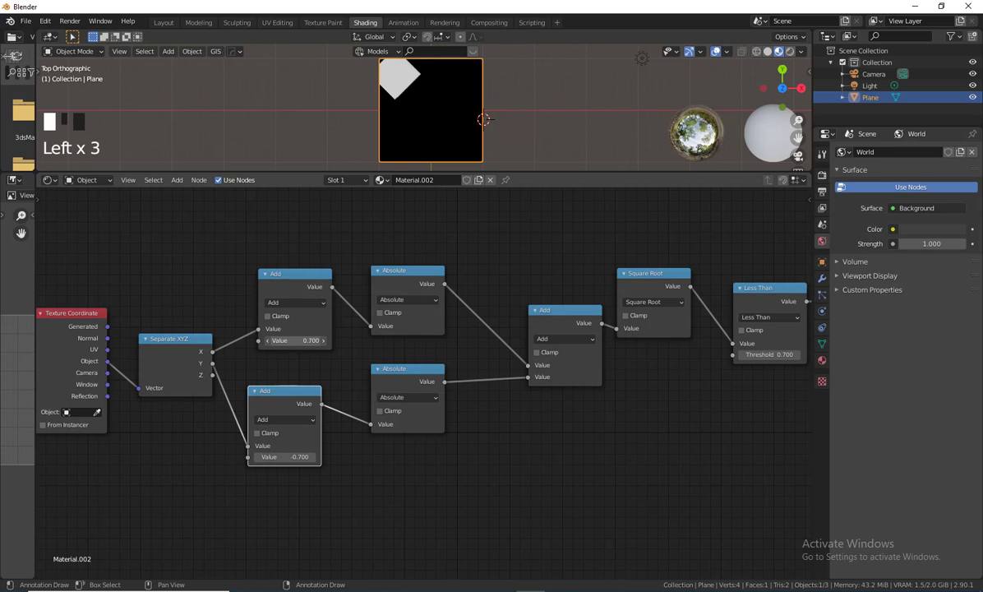
mouse_move(296, 340)
mouse_down()
mouse_move(272, 341)
mouse_move(294, 340)
mouse_move(282, 341)
mouse_up()
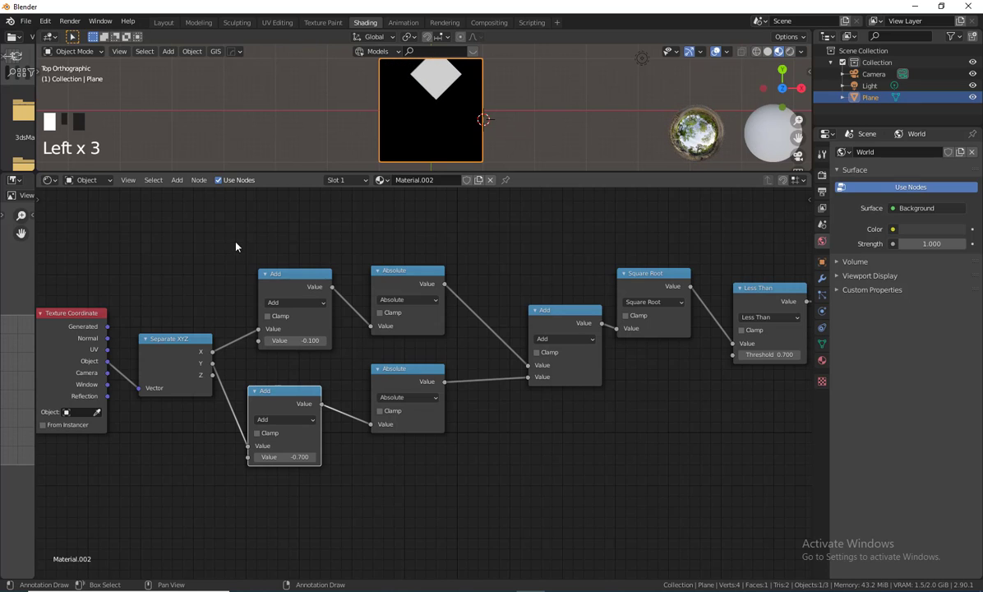
Delete both offset Add nodes and reconnect X to the upper and Y to the lower Absolute node.
drag(236, 245, 343, 517)
key(Delete)
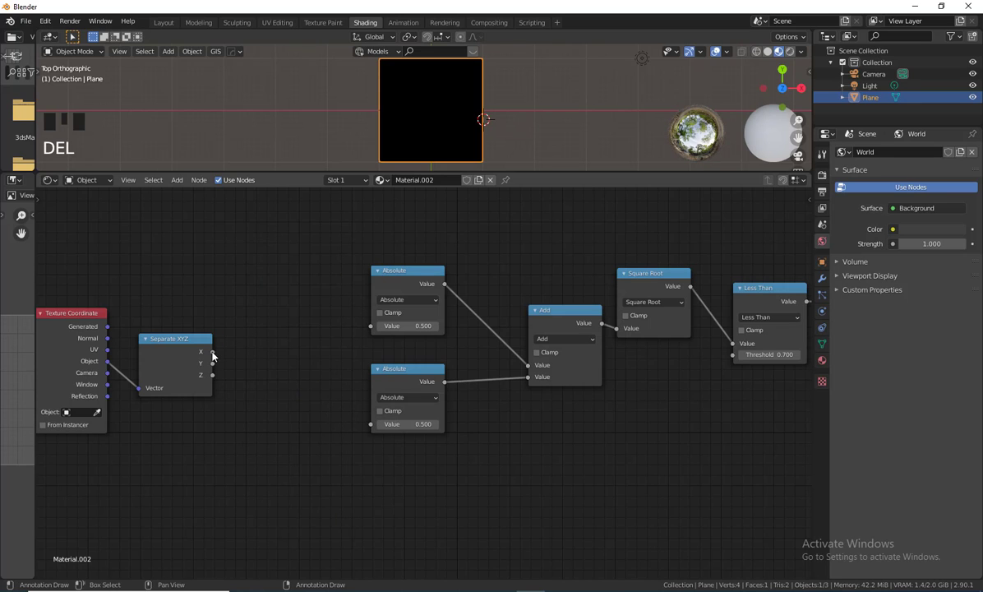
drag(212, 351, 370, 325)
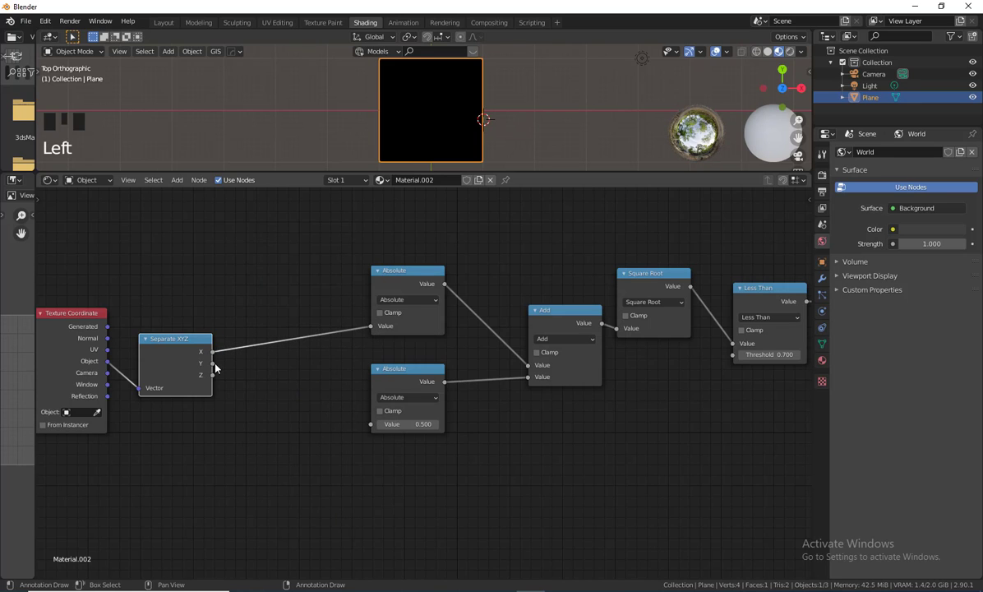
drag(212, 363, 370, 424)
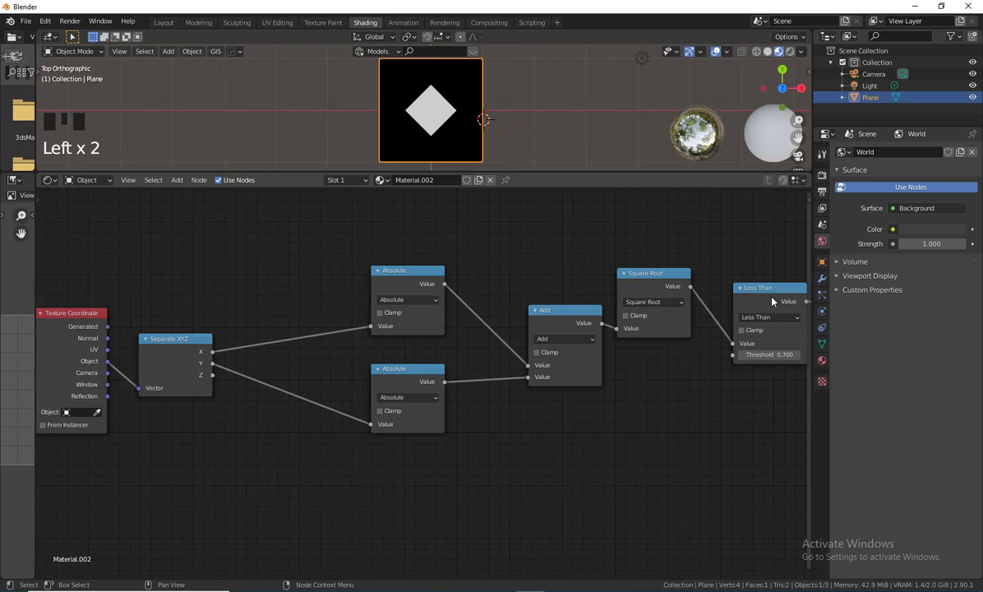
Try the Maximum and Compare operations in place of Less Than, adjusting Compare's Value to -0.1 along with its Epsilon.
drag(770, 309, 749, 290)
click(748, 298)
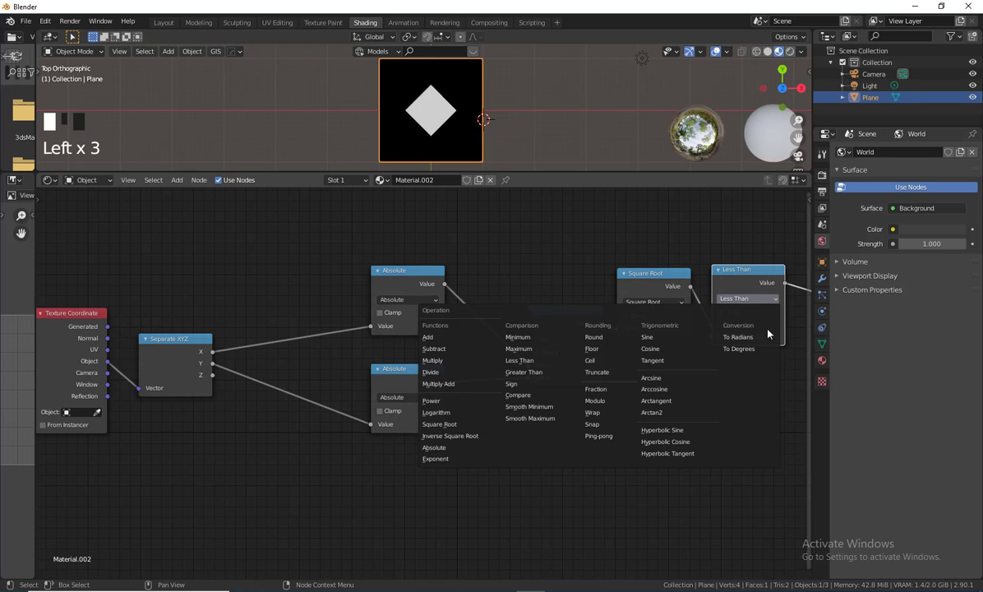
click(519, 348)
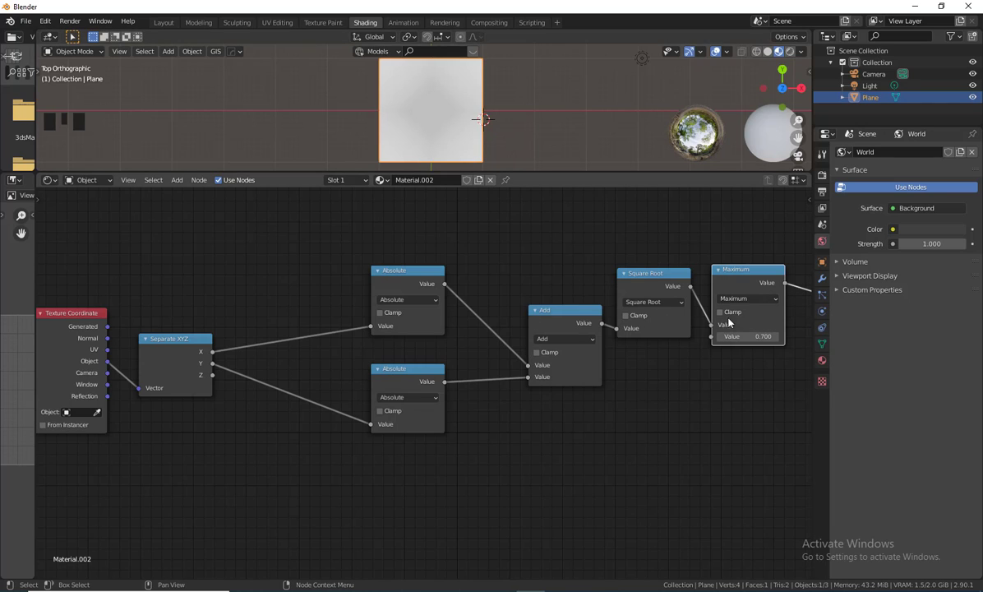
click(747, 299)
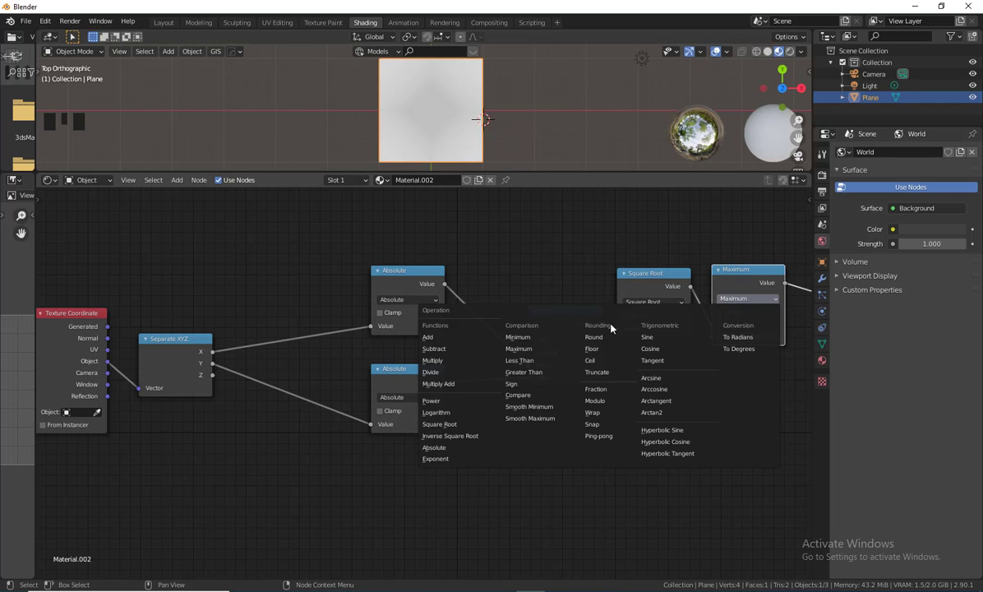
click(519, 396)
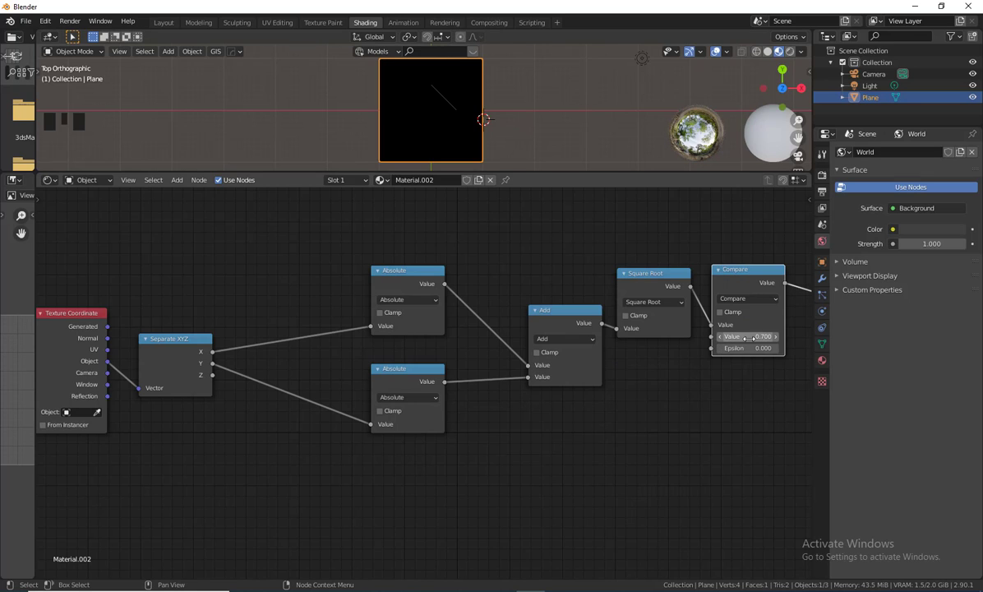
drag(750, 337, 769, 347)
Set the Compare node's operation back to Less Than with a Threshold of 0.8.
click(751, 301)
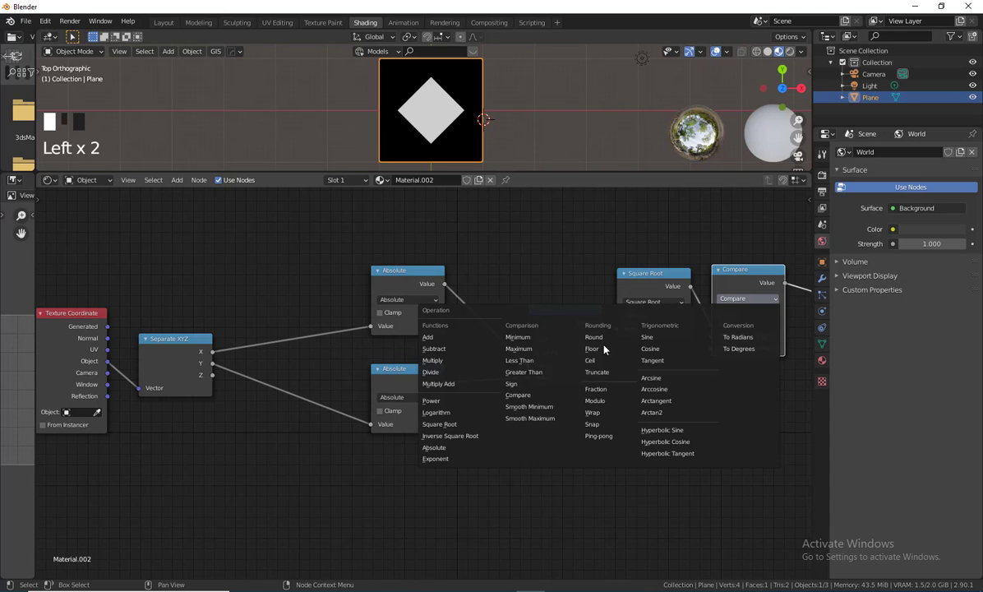
click(533, 363)
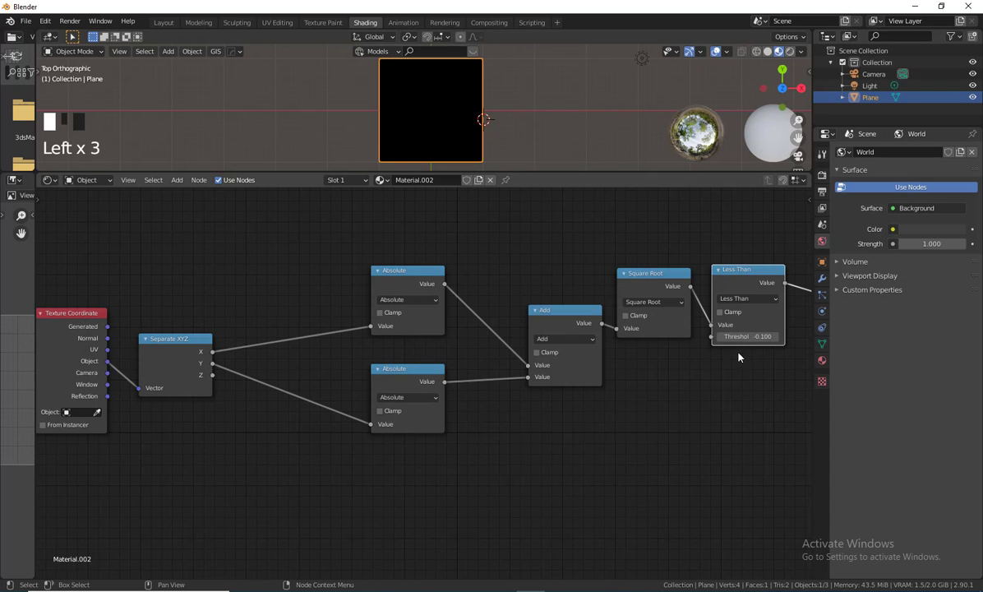
click(775, 337)
drag(750, 336, 765, 337)
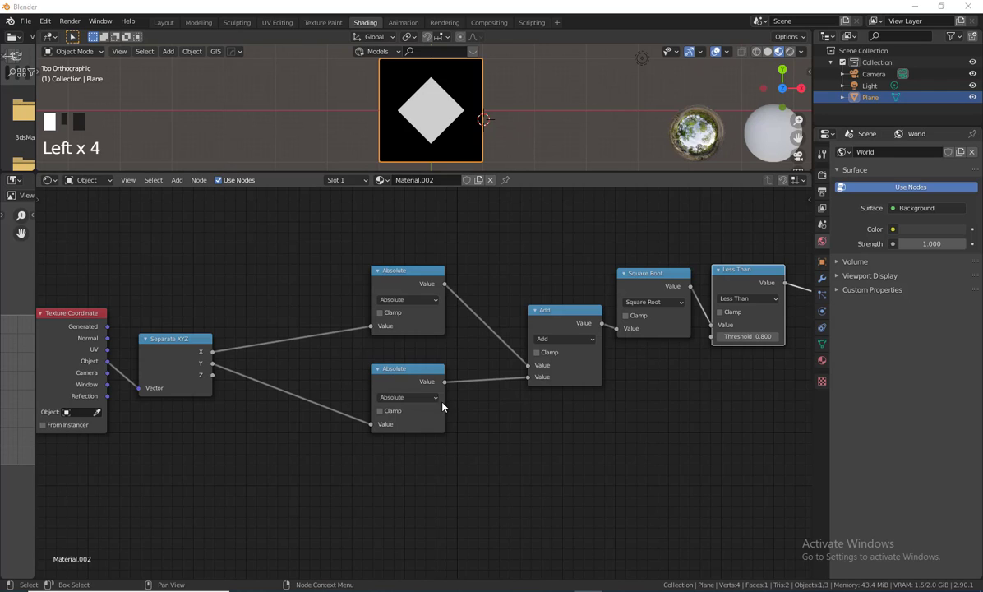
Move the Square Root, Add and both Absolute nodes lower in the graph to free space above them.
middle_drag(380, 479, 389, 471)
scroll(488, 490, down, 1)
middle_drag(490, 506, 555, 493)
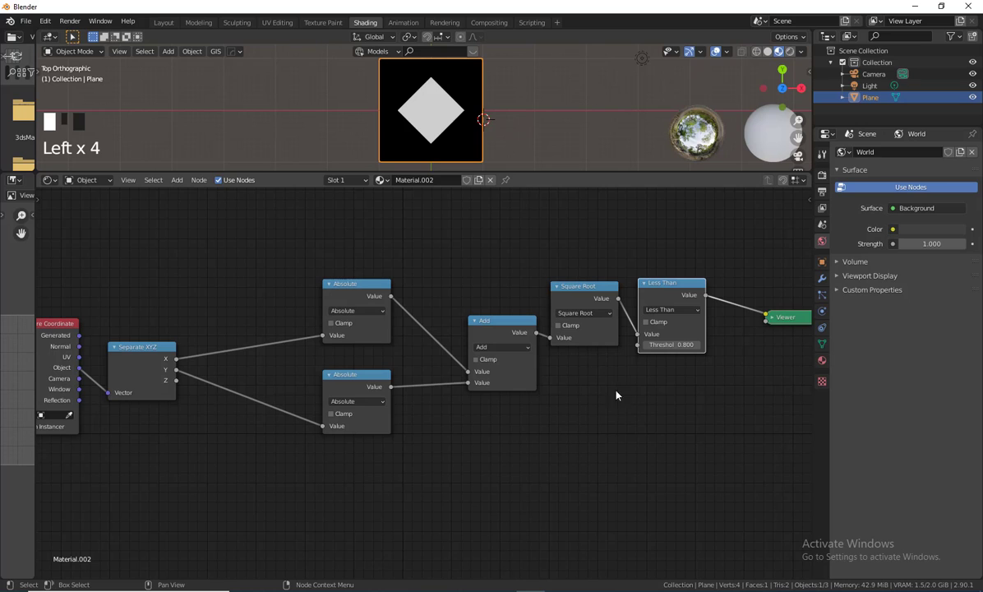
drag(579, 290, 580, 393)
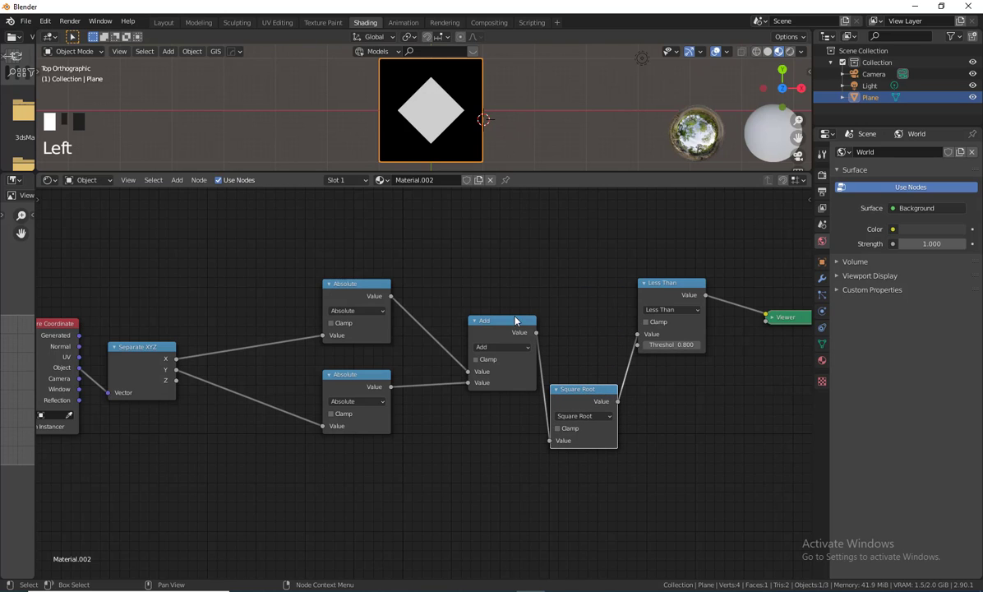
drag(511, 333, 488, 417)
drag(335, 380, 277, 478)
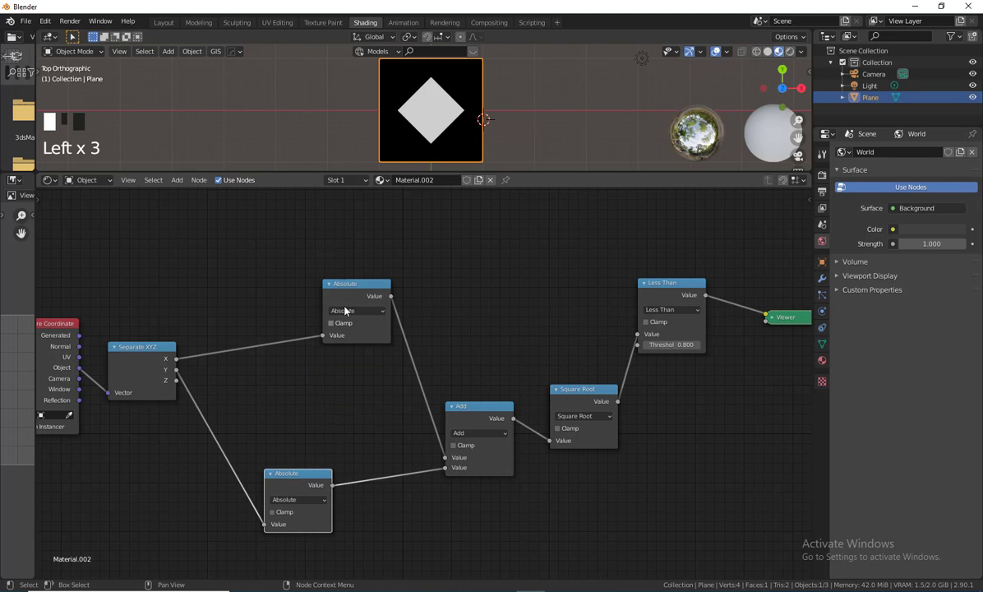
drag(346, 292, 279, 387)
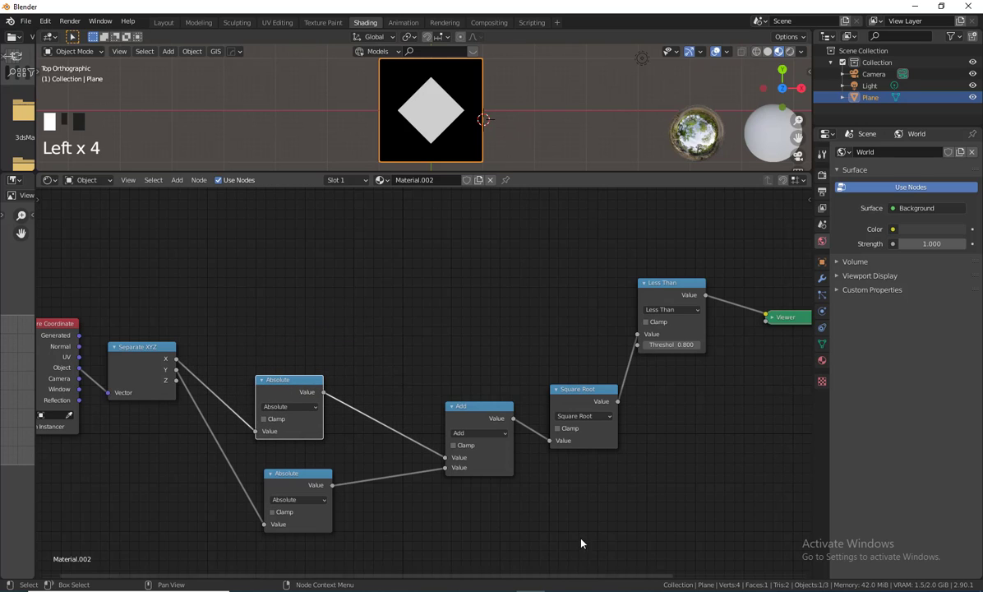
Duplicate both Absolute nodes, the Add and the Square Root above the originals, and connect X and Y to the copied Absolute nodes.
drag(588, 558, 278, 380)
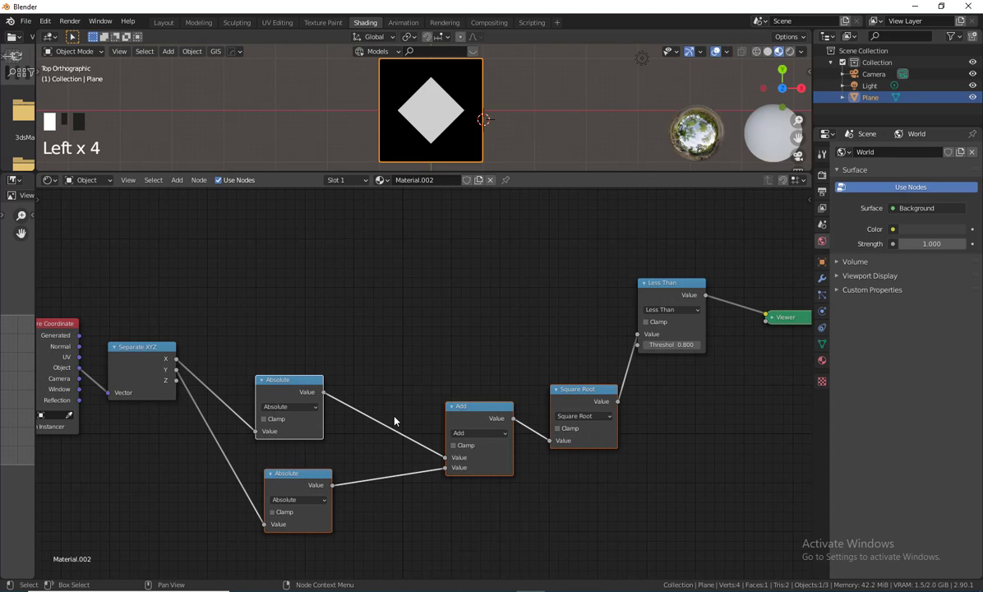
key(shift+d)
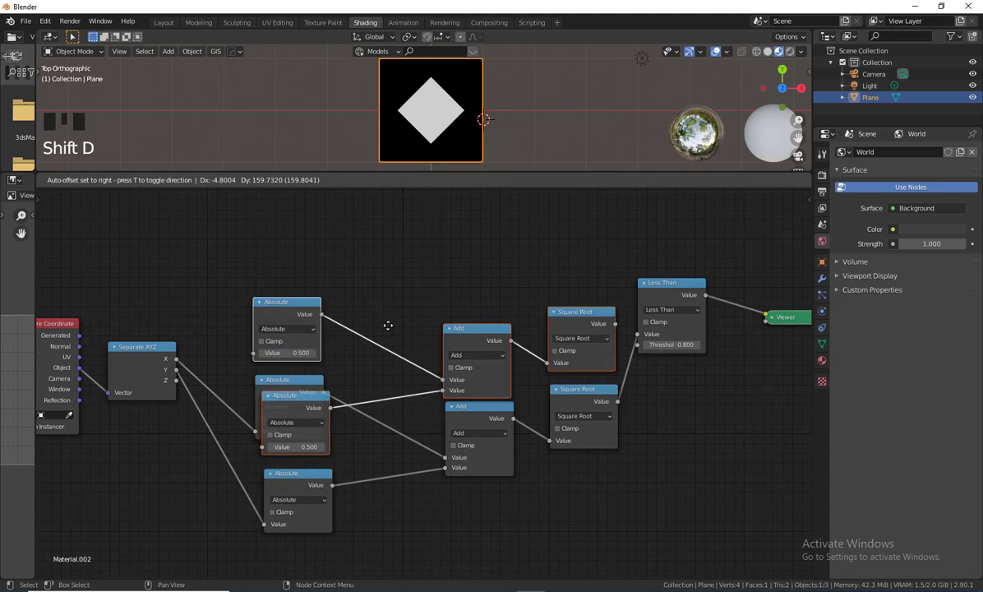
click(386, 244)
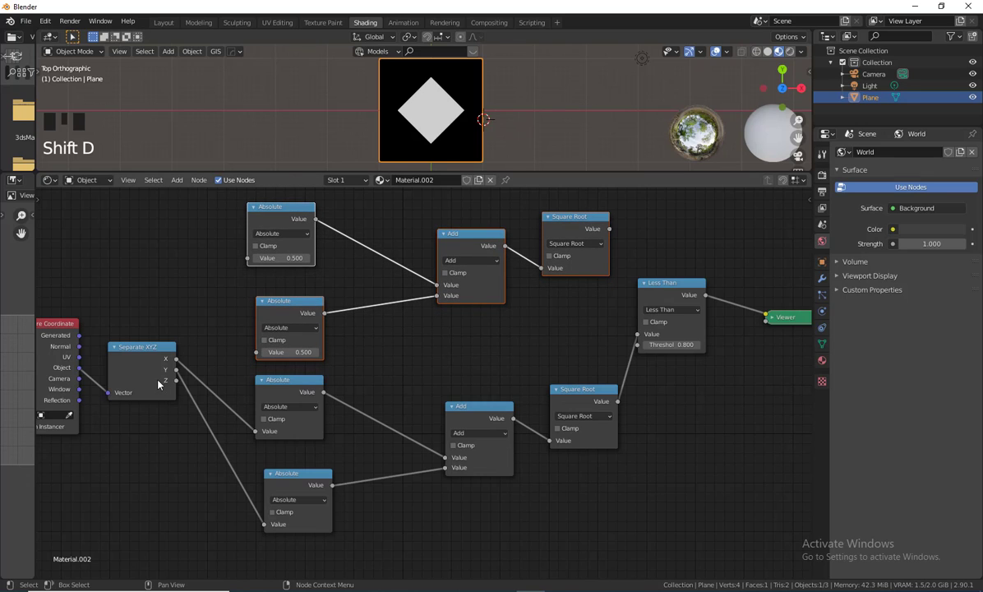
drag(176, 362, 235, 272)
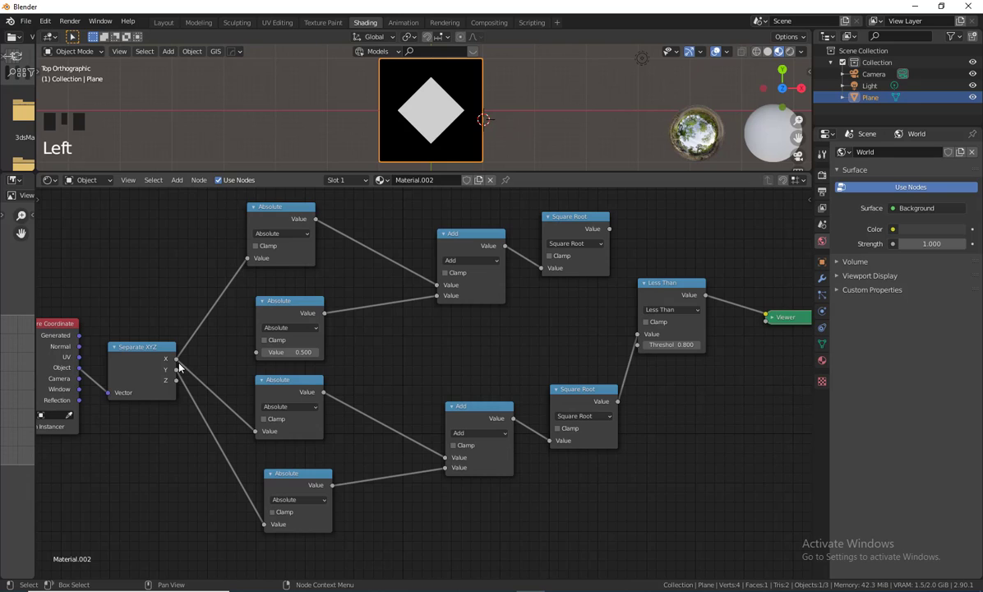
drag(176, 372, 255, 356)
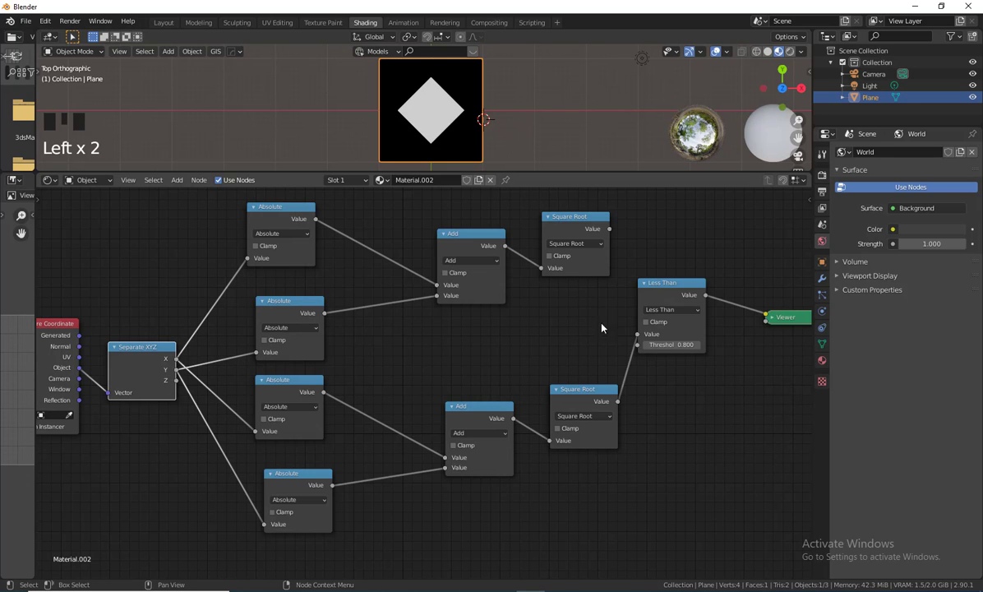
Move the Less Than node down beside the lower Square Root to free space after the upper one.
middle_drag(683, 428, 601, 466)
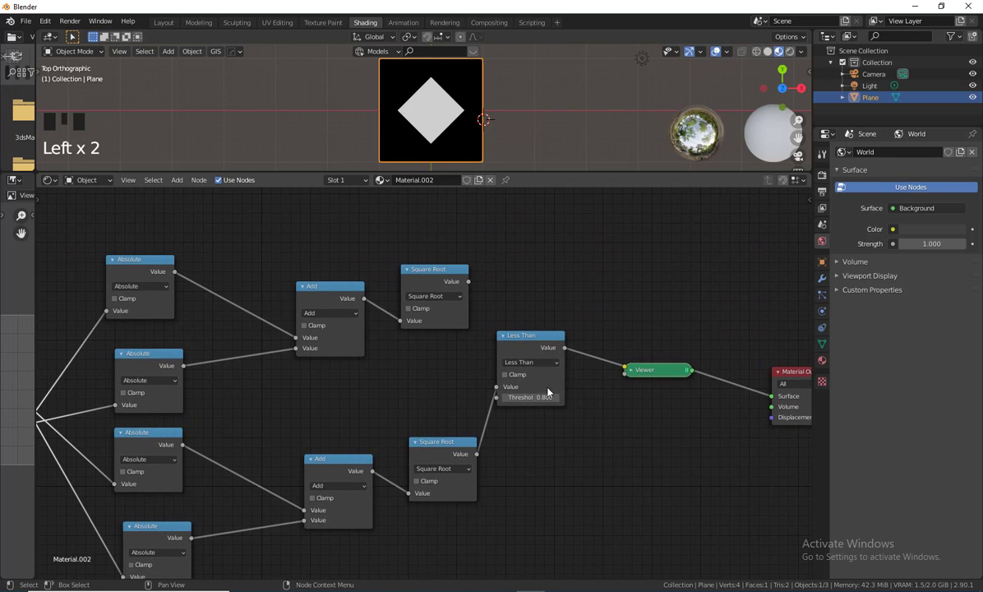
click(532, 351)
drag(532, 351, 536, 410)
click(564, 305)
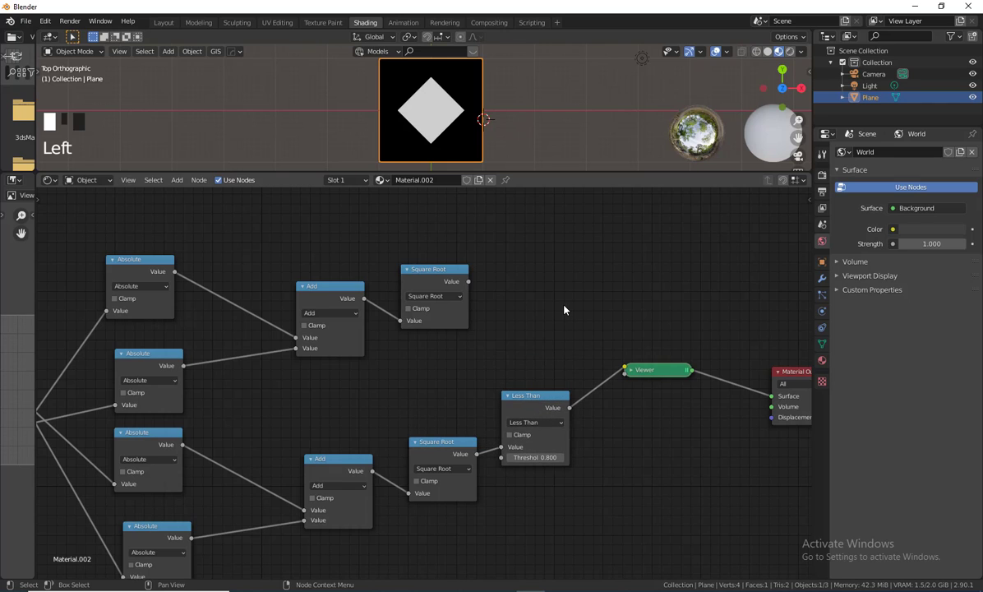
Add a MixRGB node to the right of the upper Square Root.
key(shift+a)
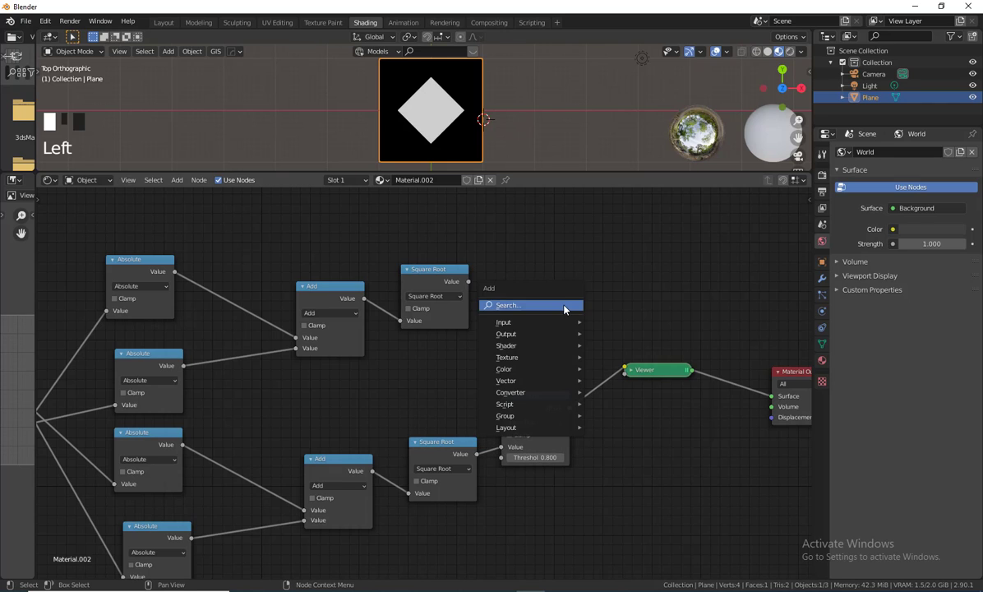
click(564, 310)
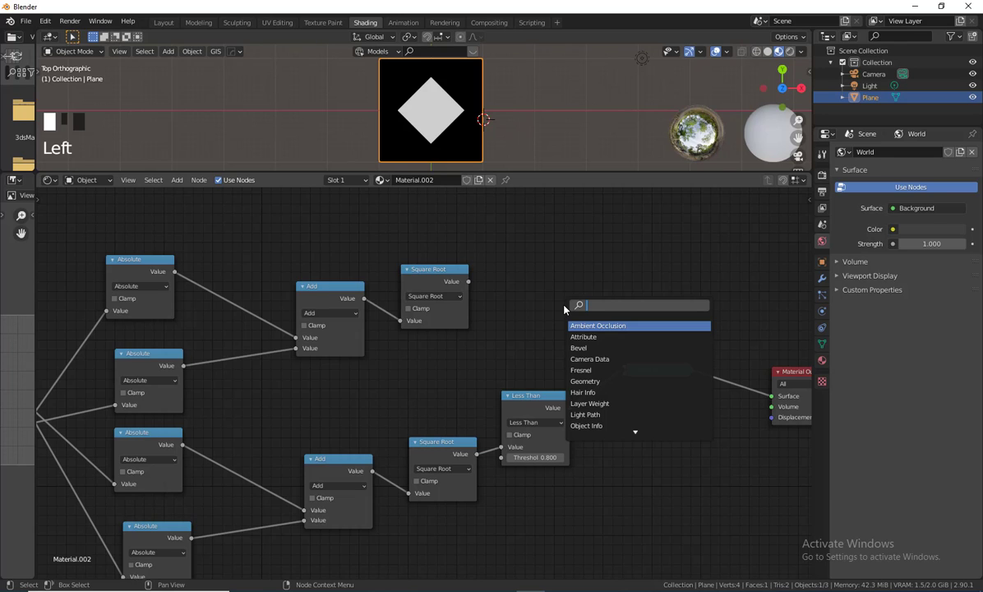
text(mix)
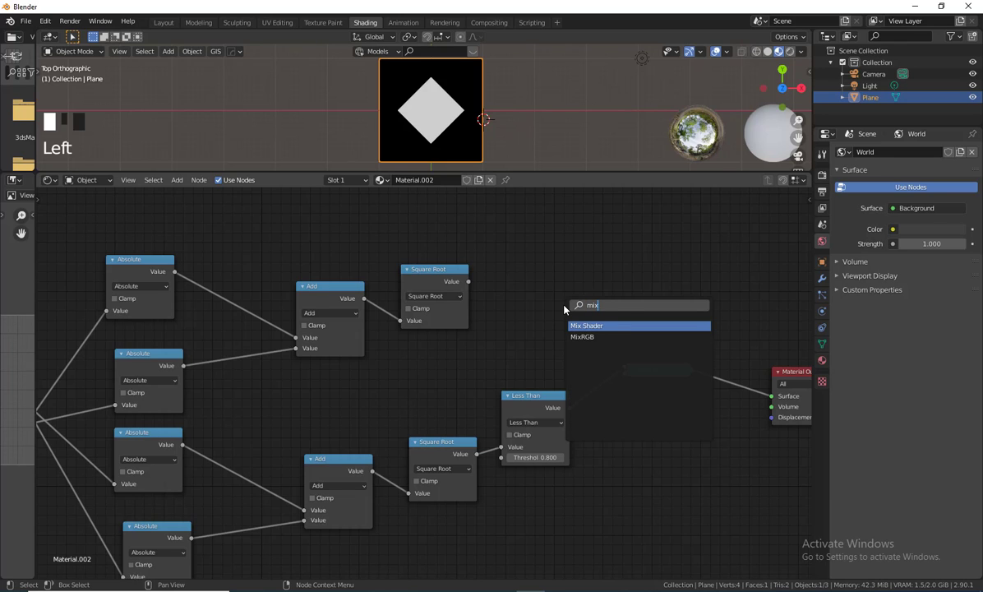
click(622, 337)
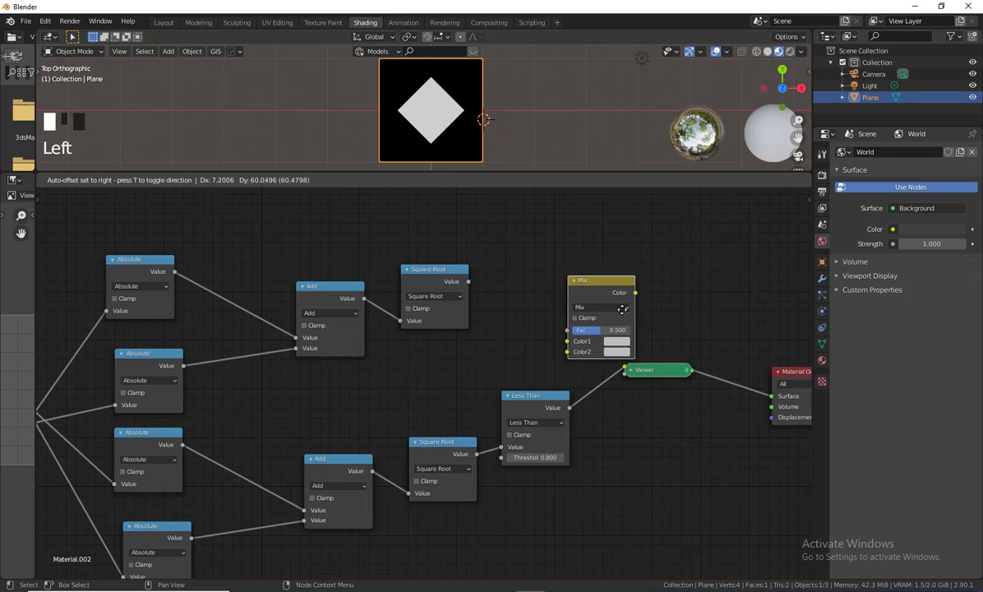
click(605, 289)
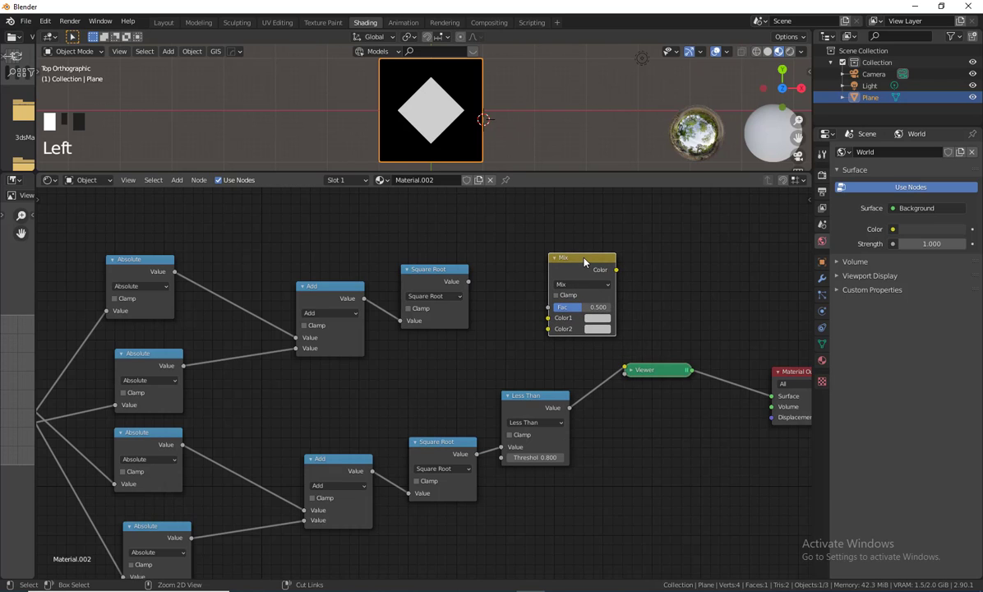
Preview the Mix node through the Viewer, feeding the upper Square Root into Color1 and Less Than into Color2.
ctrl+shift+click(584, 262)
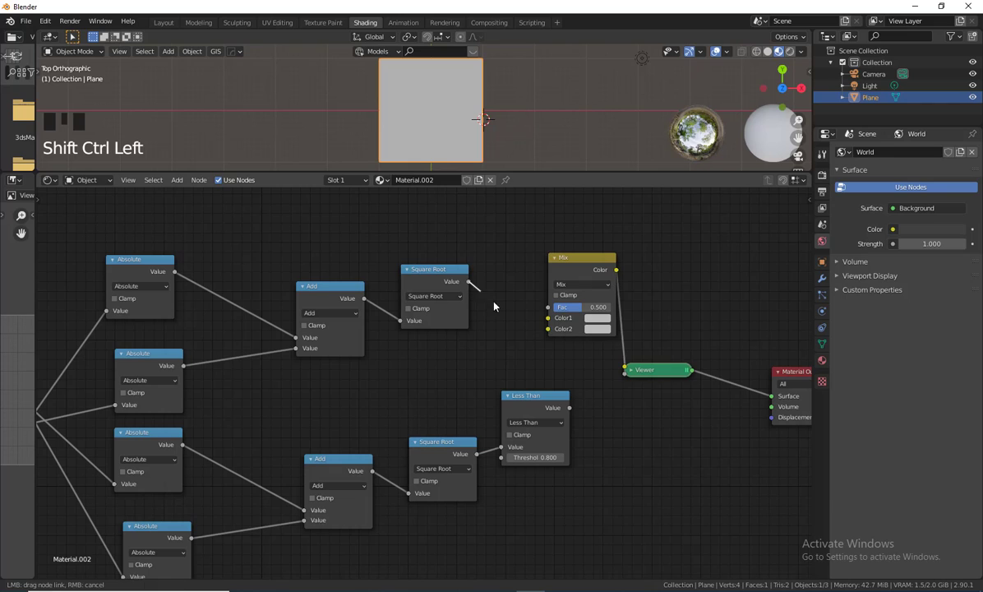
drag(468, 282, 548, 317)
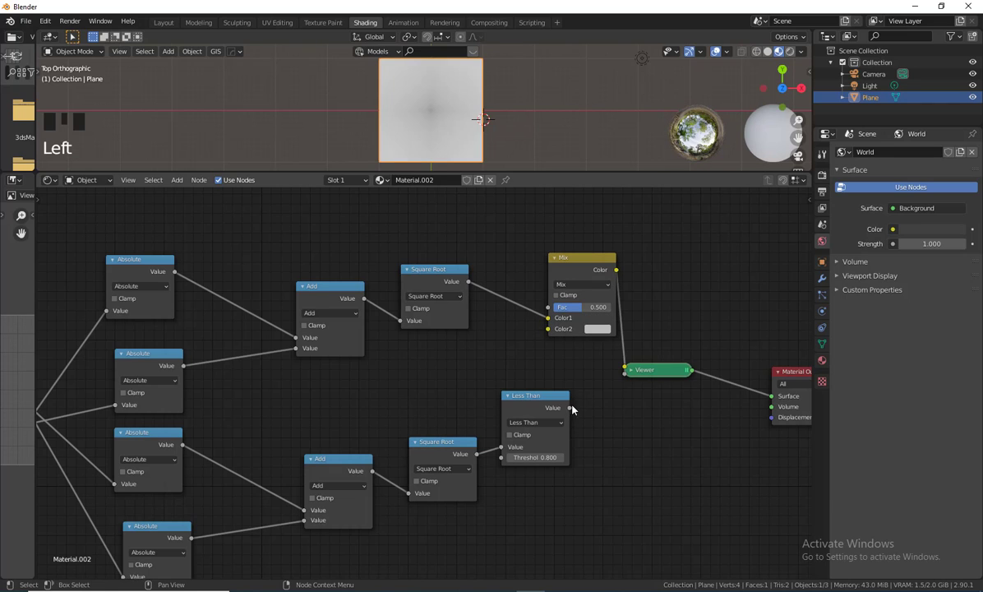
drag(569, 408, 548, 329)
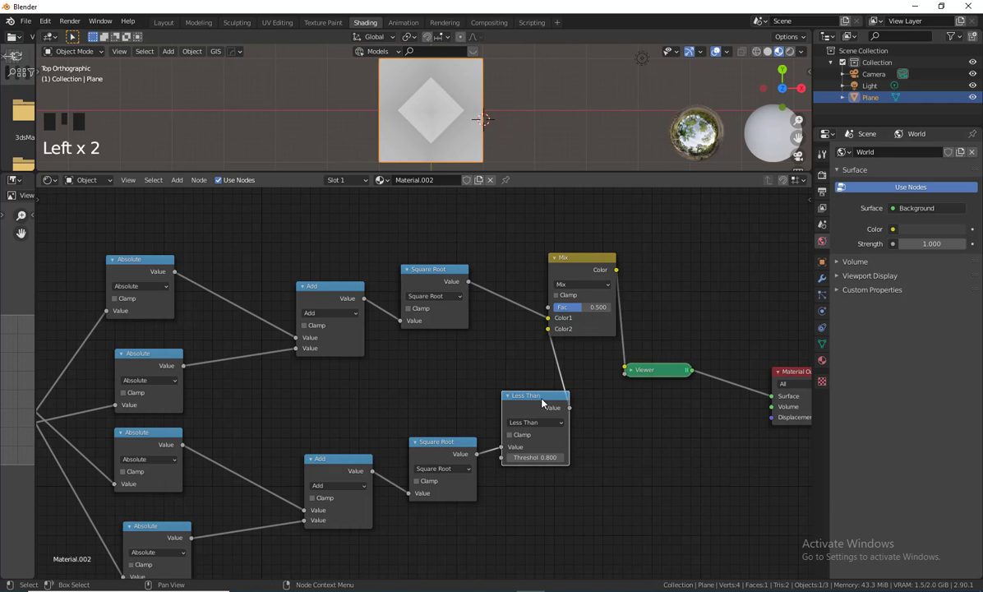
drag(538, 400, 502, 365)
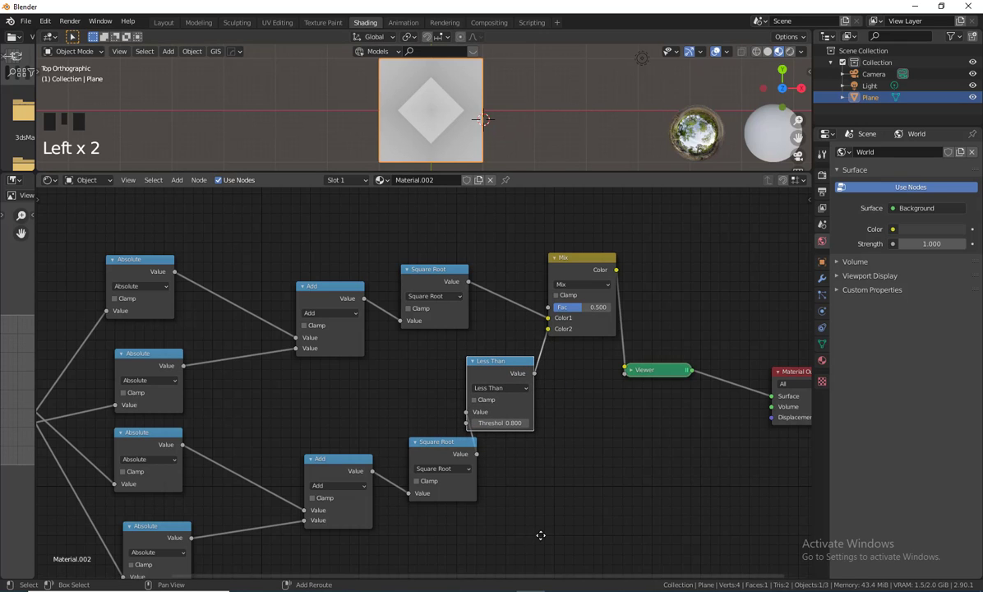
Space out the Separate XYZ node and the lower branch's first Absolute and Add nodes.
middle_drag(539, 535, 646, 508)
scroll(643, 512, down, 1)
middle_drag(551, 523, 587, 521)
drag(203, 367, 185, 356)
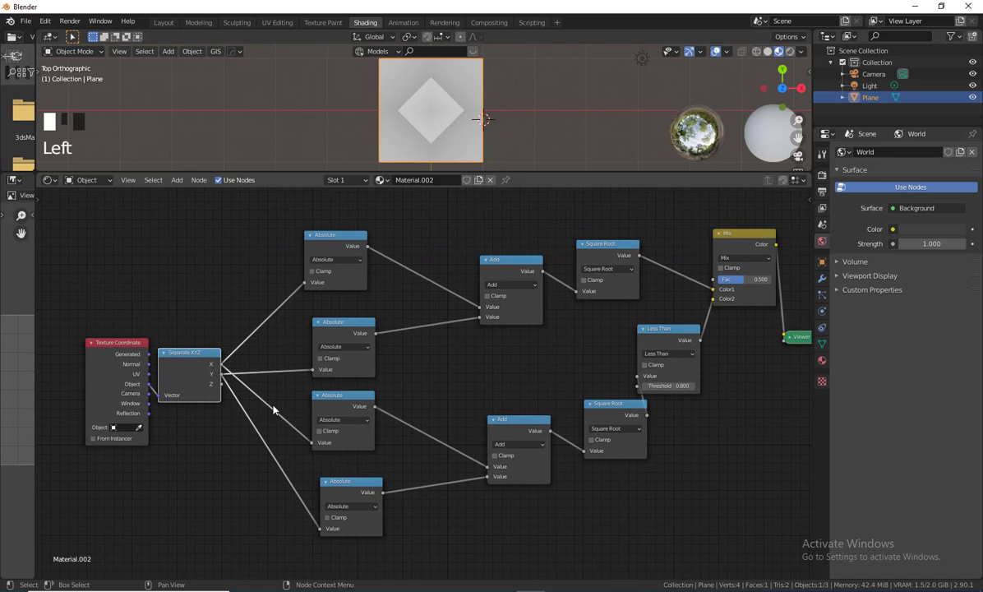
drag(345, 396, 337, 408)
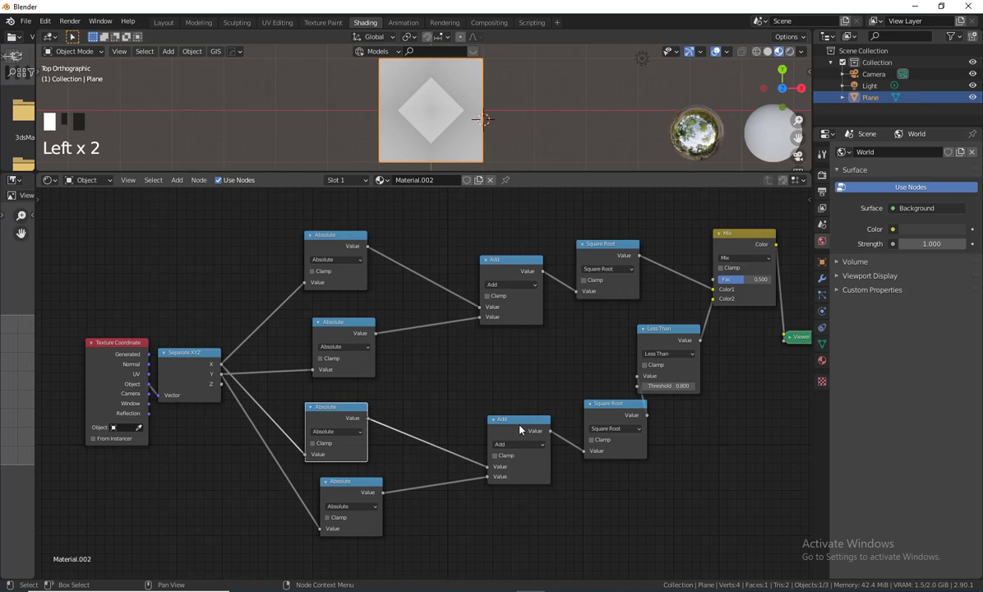
mouse_move(519, 421)
mouse_down()
mouse_move(498, 436)
mouse_move(529, 435)
mouse_up()
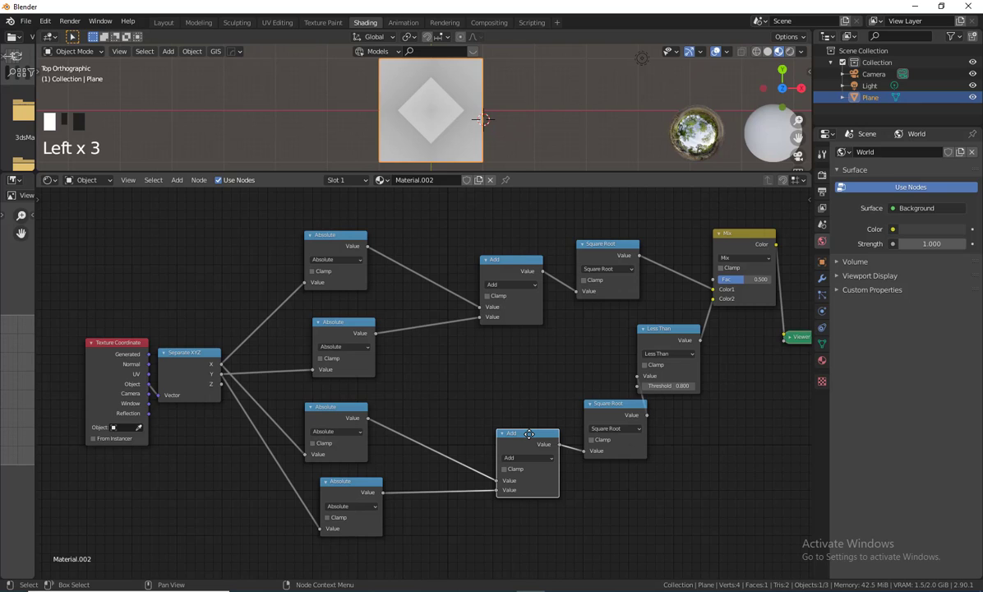
Duplicate the lower Add node onto the link from the third Absolute and set its second Value to 0.
key(shift+d)
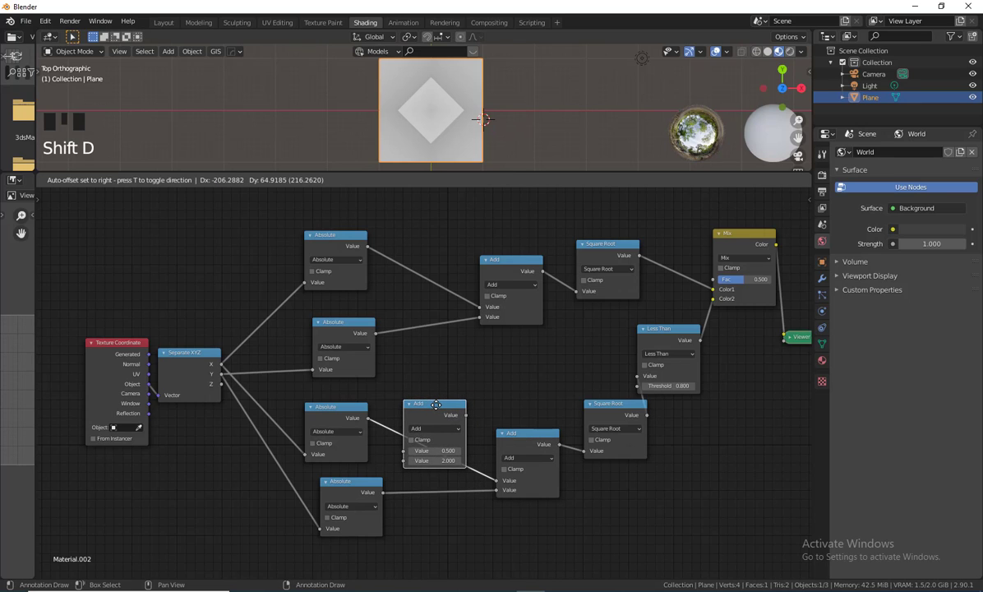
click(436, 404)
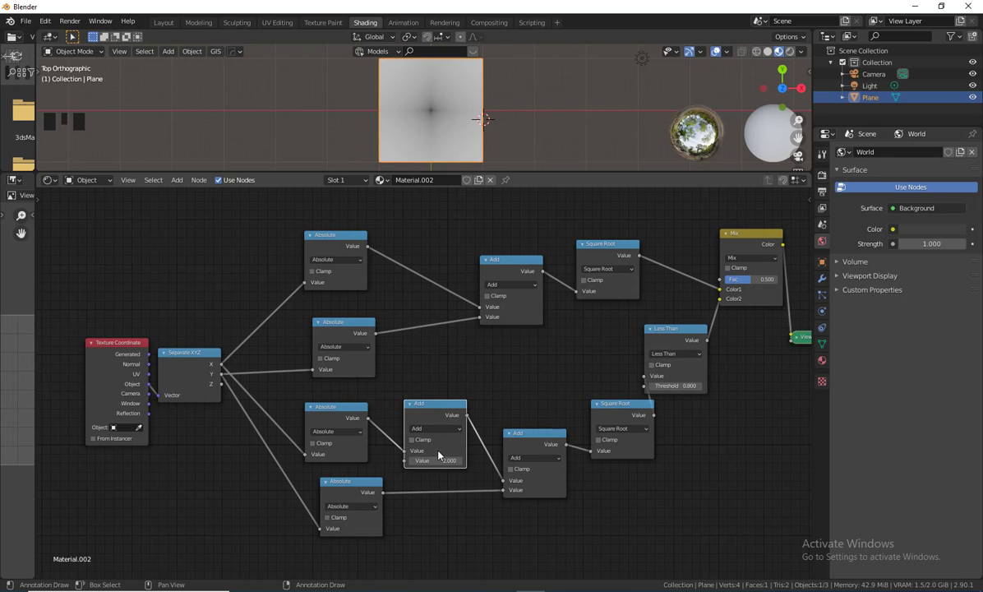
mouse_move(438, 460)
mouse_down()
mouse_move(473, 460)
mouse_move(411, 460)
mouse_move(419, 461)
mouse_up()
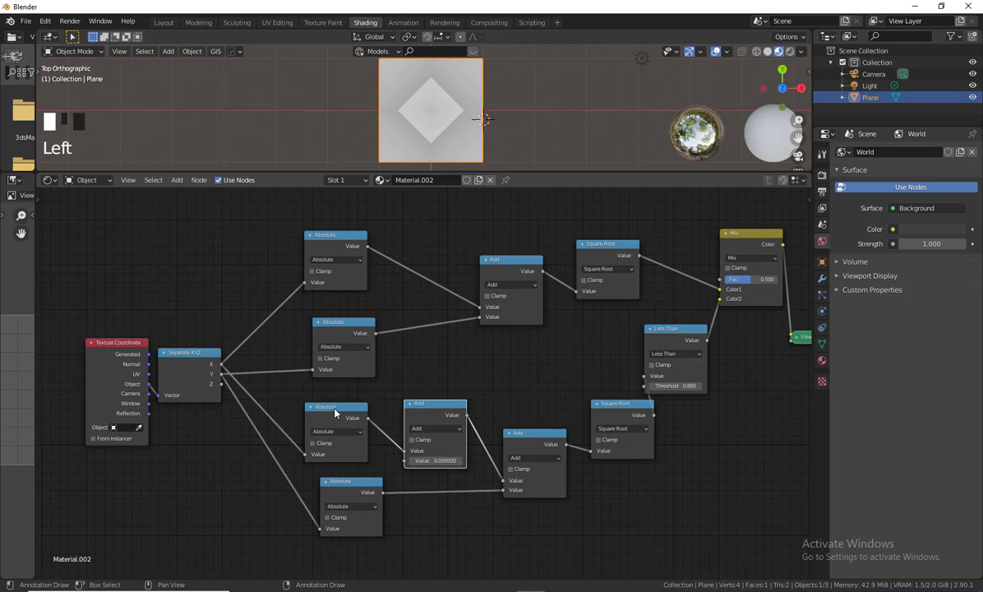
Detach the duplicated Add node and reconnect the third Absolute directly to the lower branch's Add.
drag(335, 413, 355, 413)
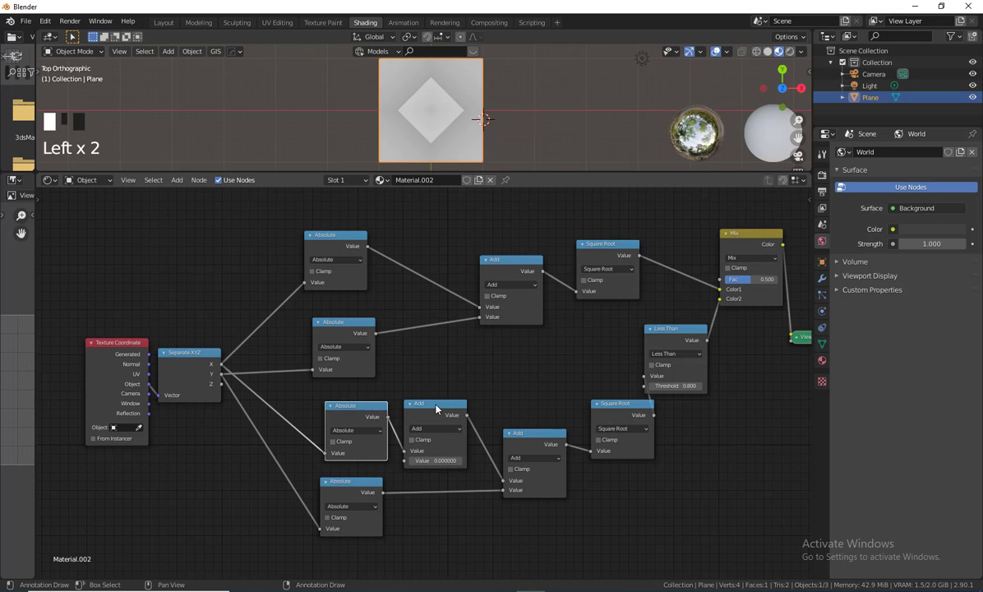
drag(442, 407, 443, 361)
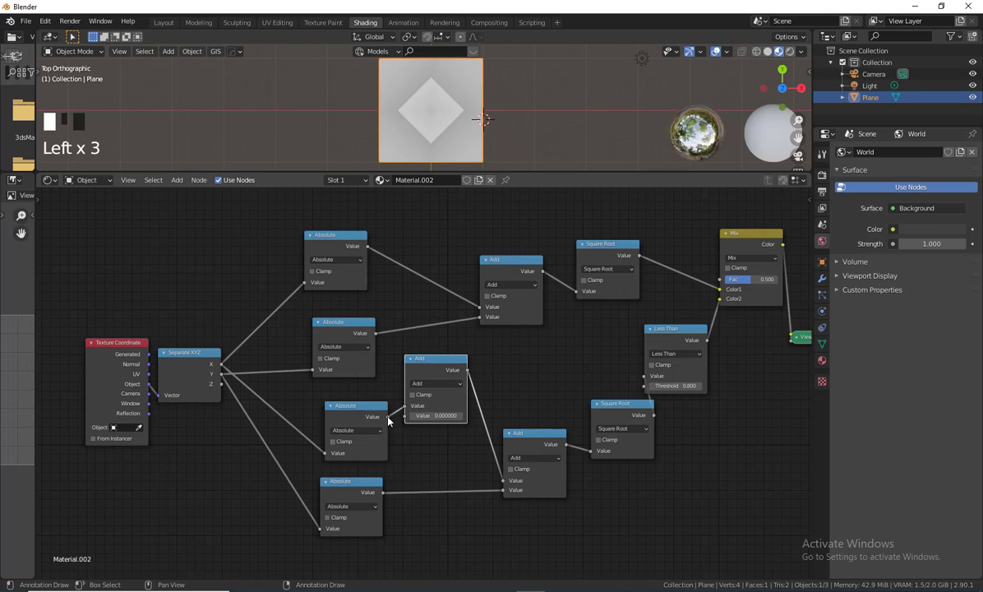
drag(388, 418, 503, 482)
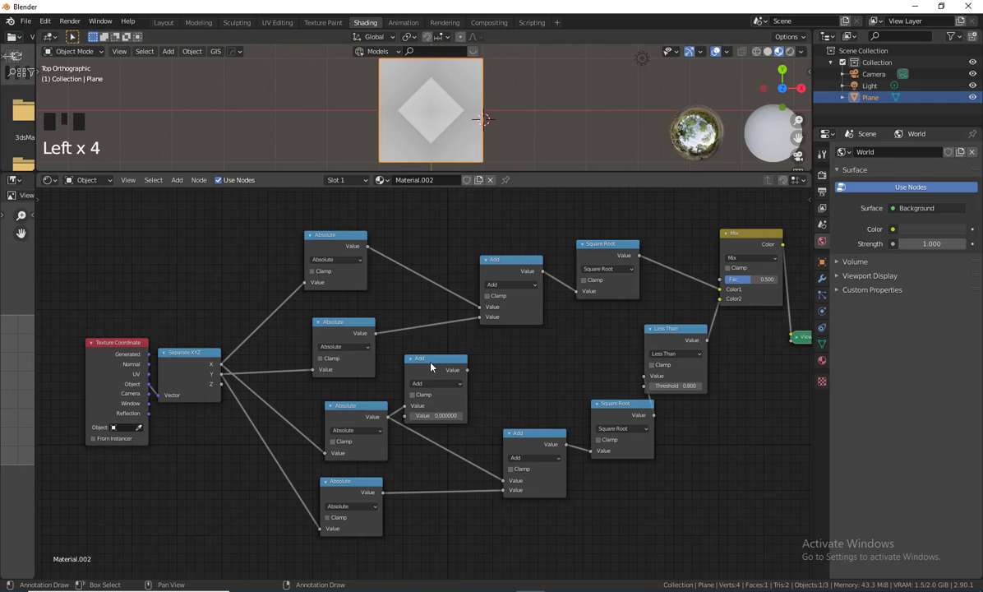
drag(431, 367, 462, 357)
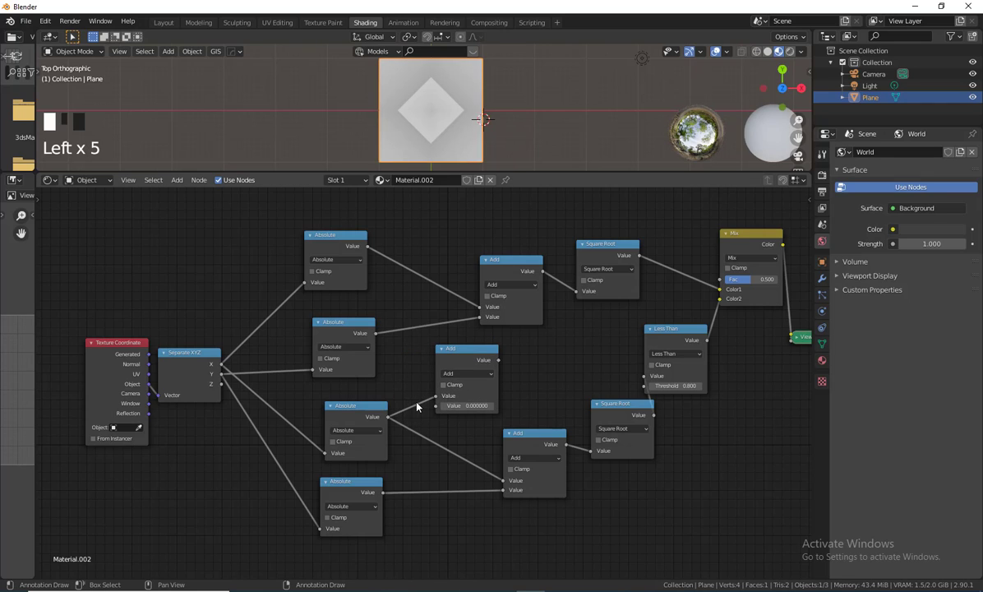
drag(436, 398, 396, 399)
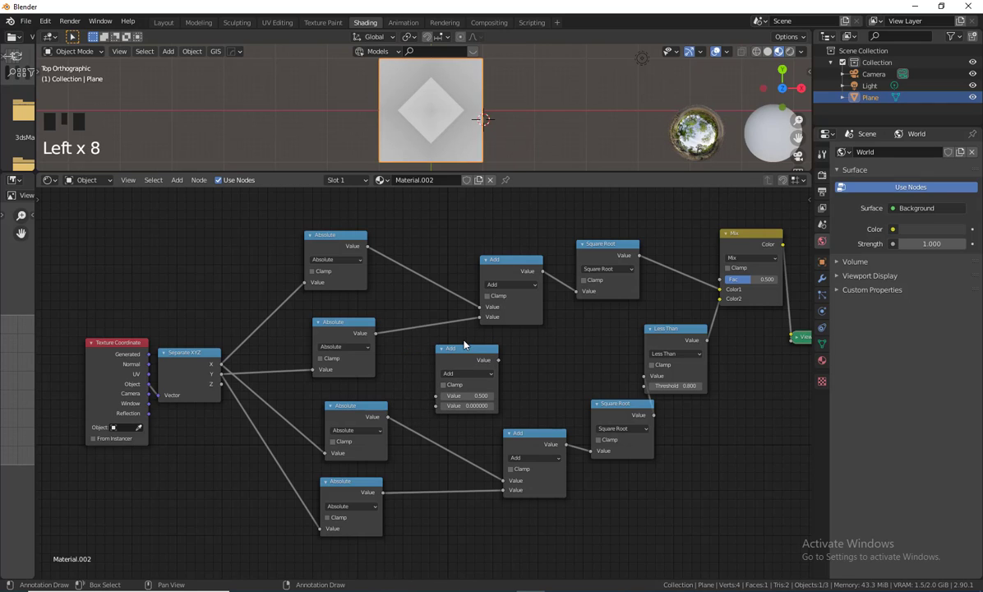
Insert the detached Add node between X and the uppermost Absolute, with its Value set to 0.8.
drag(450, 350, 271, 262)
double_click(279, 317)
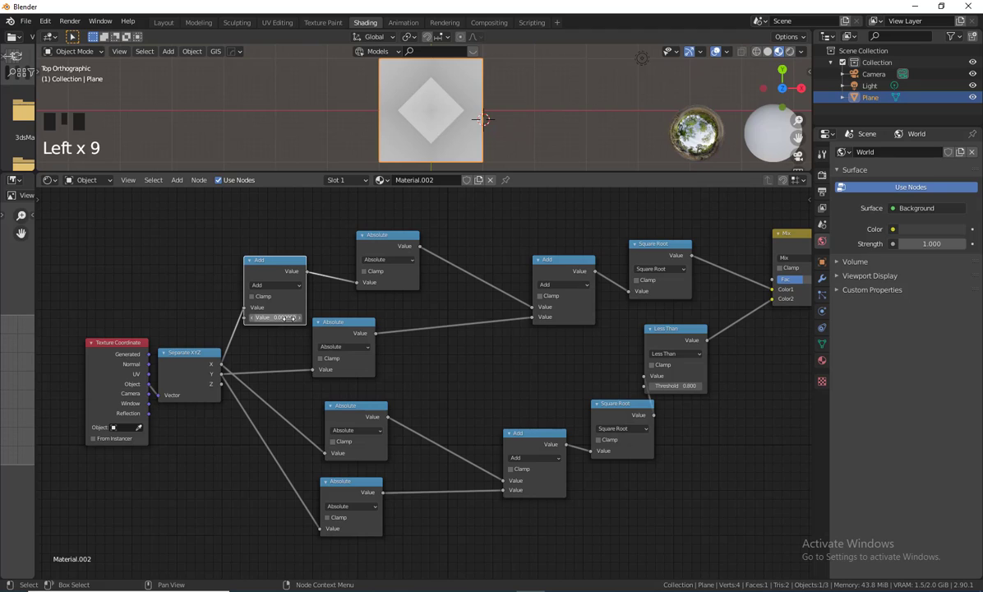
text(1)
key(Return)
mouse_move(283, 317)
mouse_down()
mouse_move(273, 318)
mouse_move(283, 317)
mouse_up()
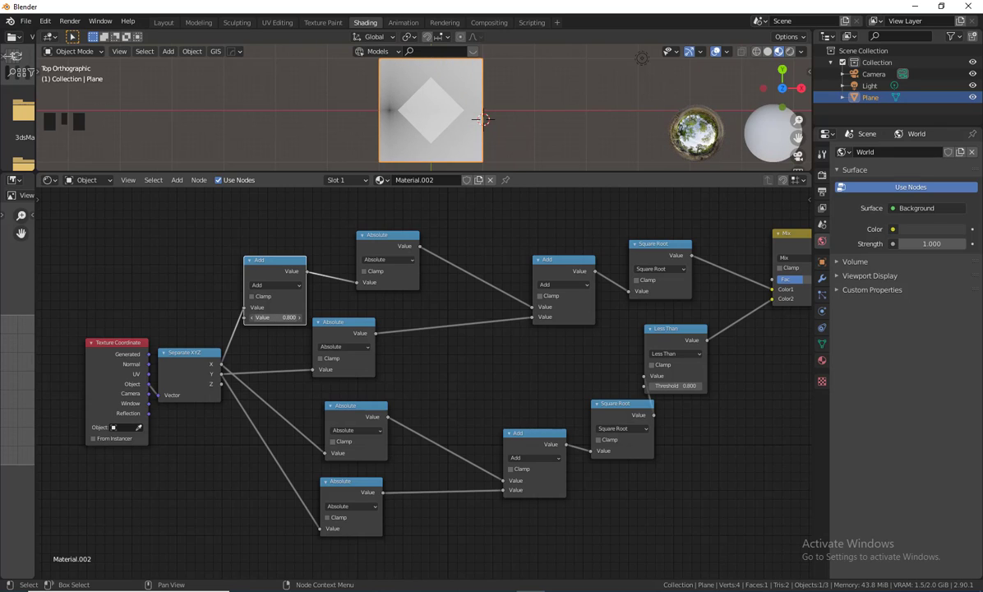
Switch the inserted offset node's operation to Subtract and lower its Value to 0.4.
click(283, 285)
click(262, 327)
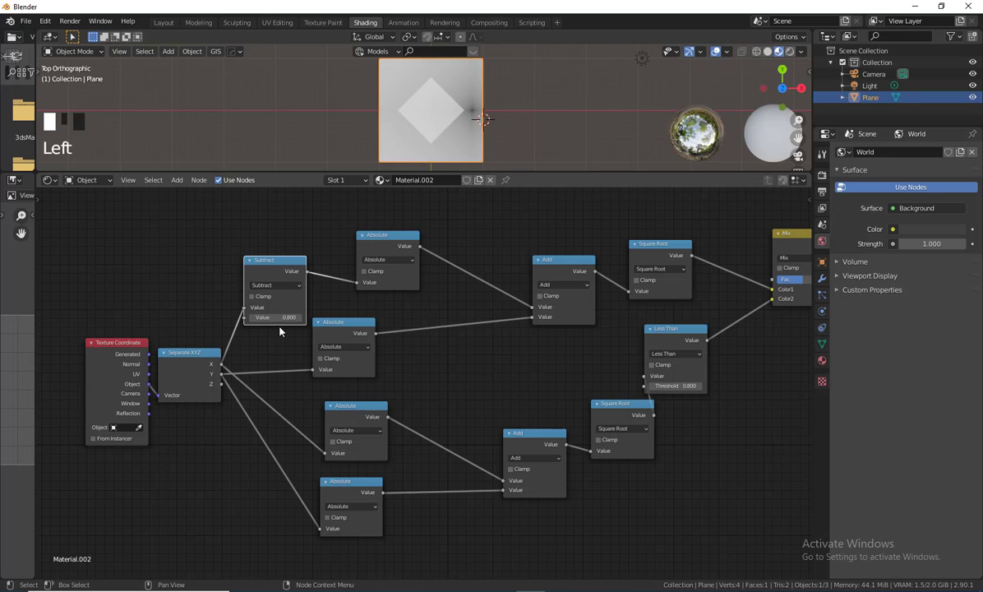
drag(281, 317, 281, 317)
Change the Mix node's blending mode to Add.
middle_drag(655, 458, 434, 512)
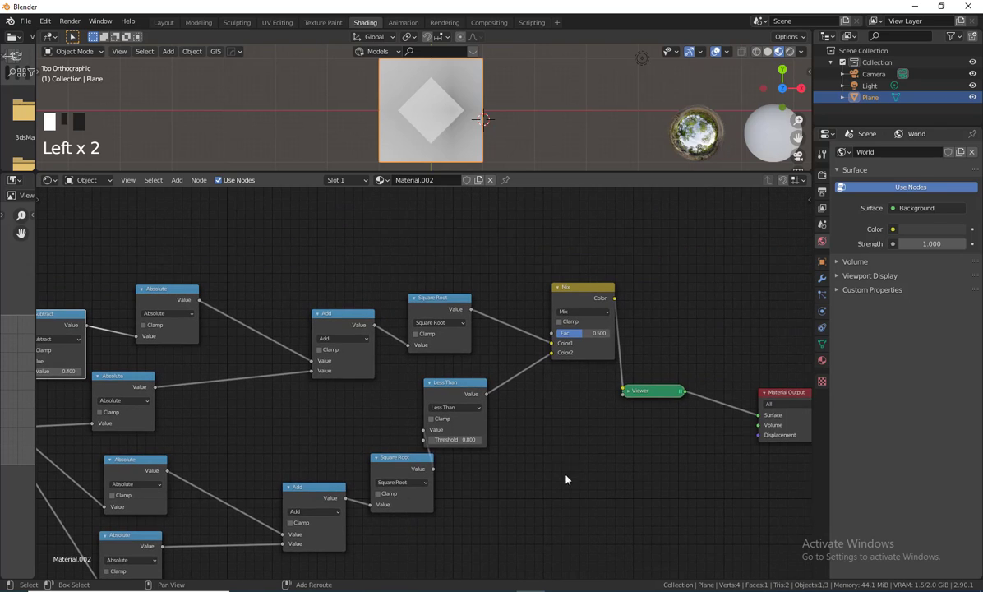
middle_drag(566, 479, 567, 494)
click(584, 326)
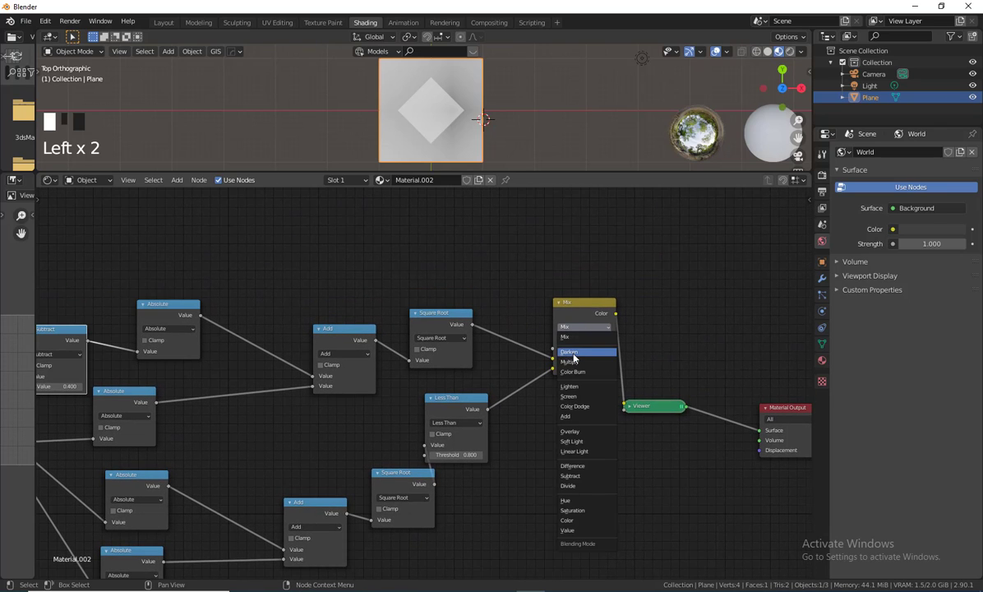
click(569, 416)
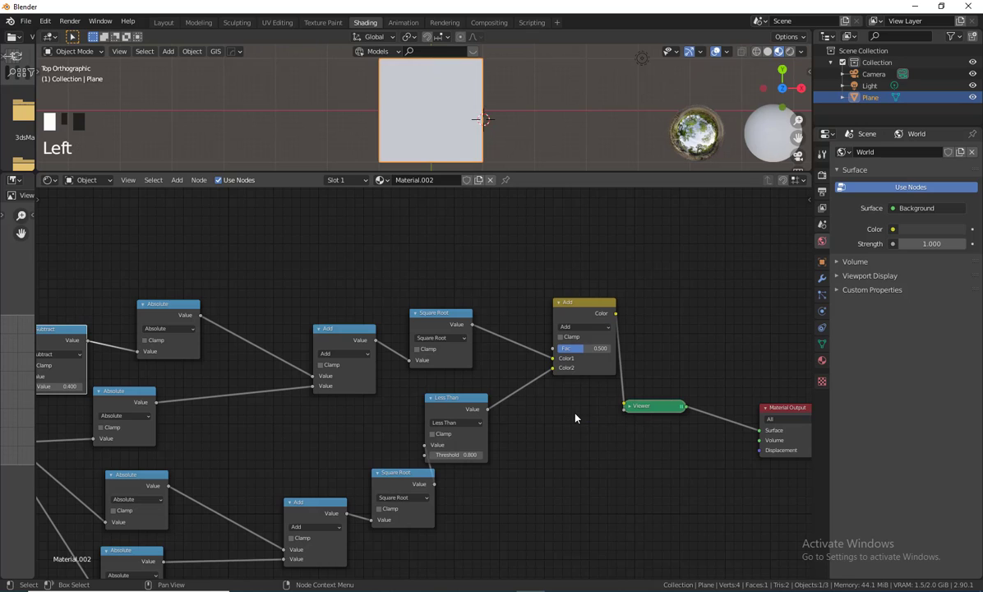
Rearrange the color Add node level with Less Than, and shift the upper Square Root and Add nodes up and left.
drag(595, 313, 576, 354)
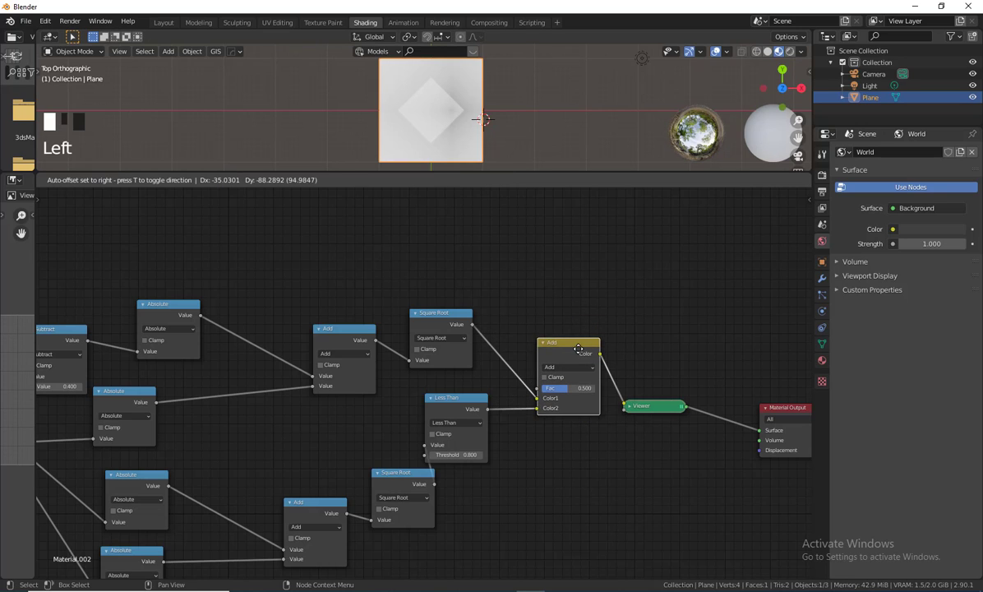
drag(446, 318, 432, 296)
click(347, 327)
drag(348, 327, 307, 302)
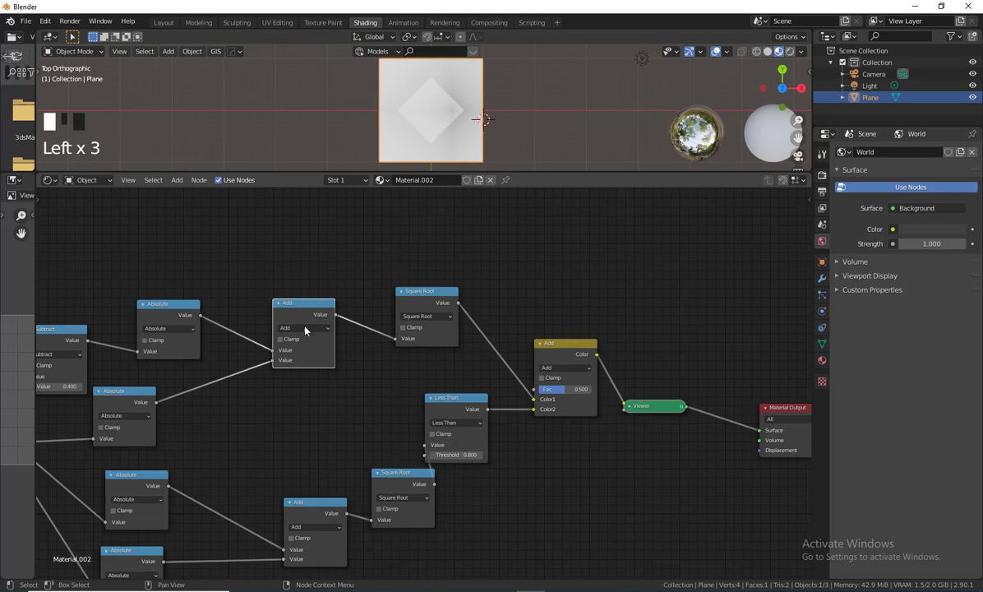
Set the Less Than threshold to 0.500 and change the operation of the lower Add math node to Absolute.
middle_drag(538, 501, 606, 442)
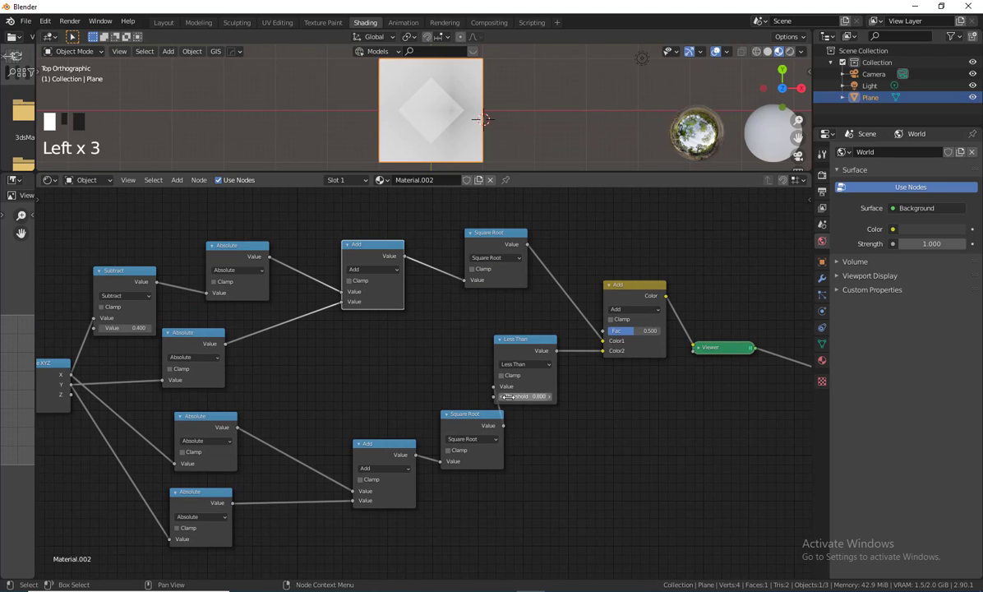
mouse_move(515, 397)
mouse_down()
mouse_move(532, 397)
mouse_move(517, 397)
mouse_up()
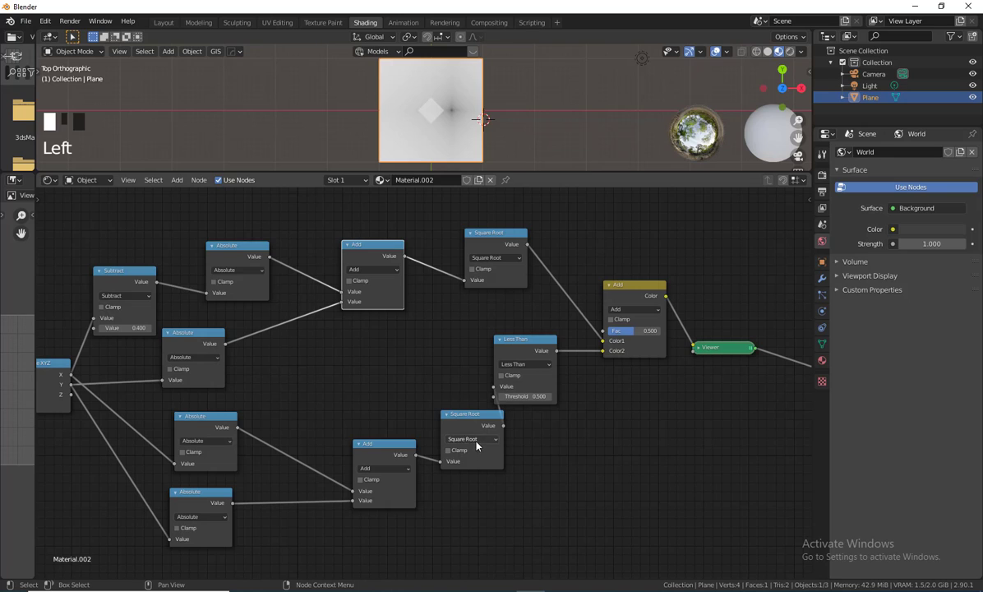
click(394, 470)
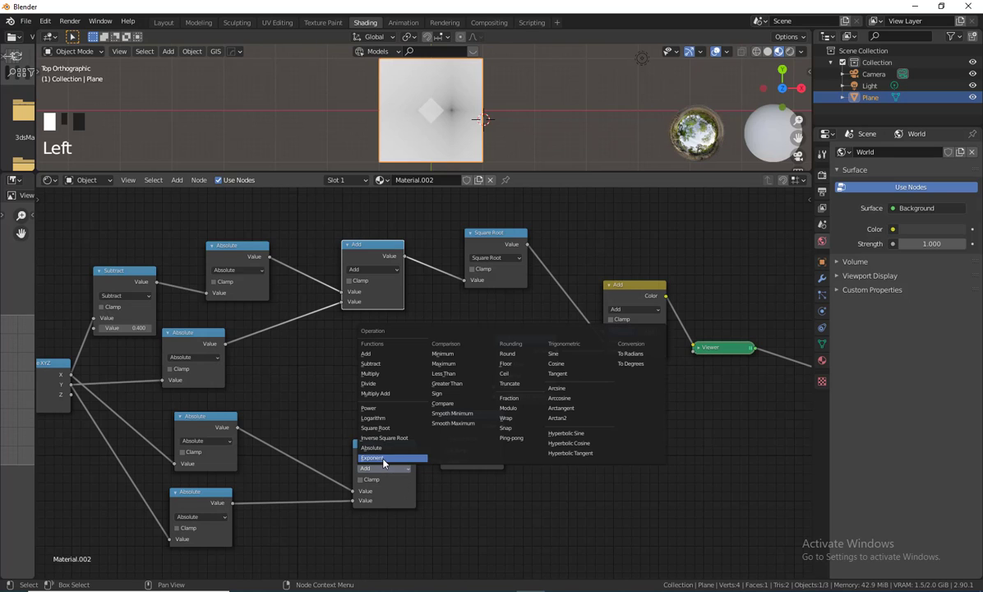
click(379, 448)
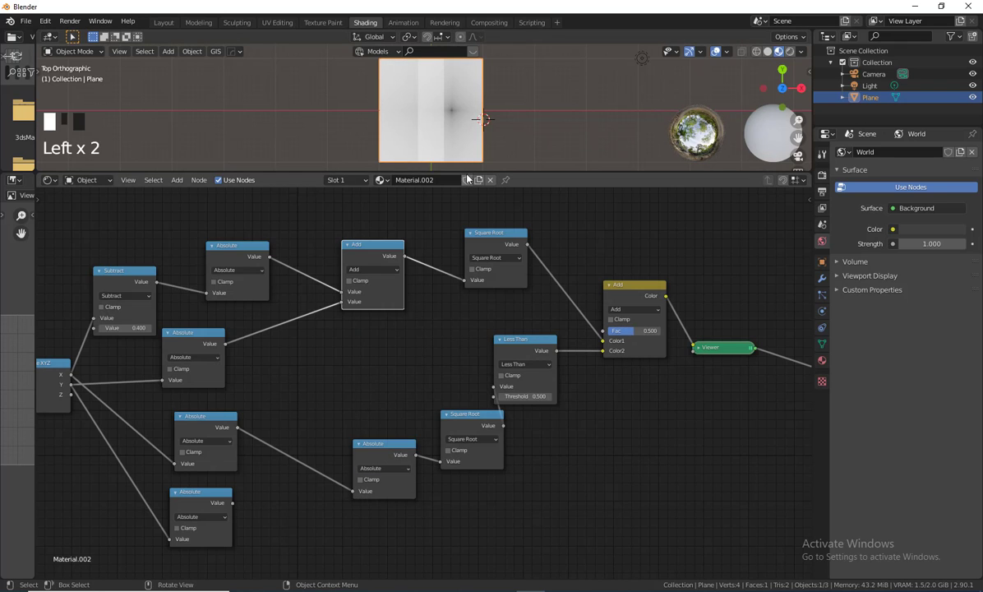
Enlarge the 3D viewport area above the node editor and place the 3D cursor clear of the plane, beyond its lower-right corner.
drag(459, 171, 435, 384)
shift+right_drag(430, 269, 583, 321)
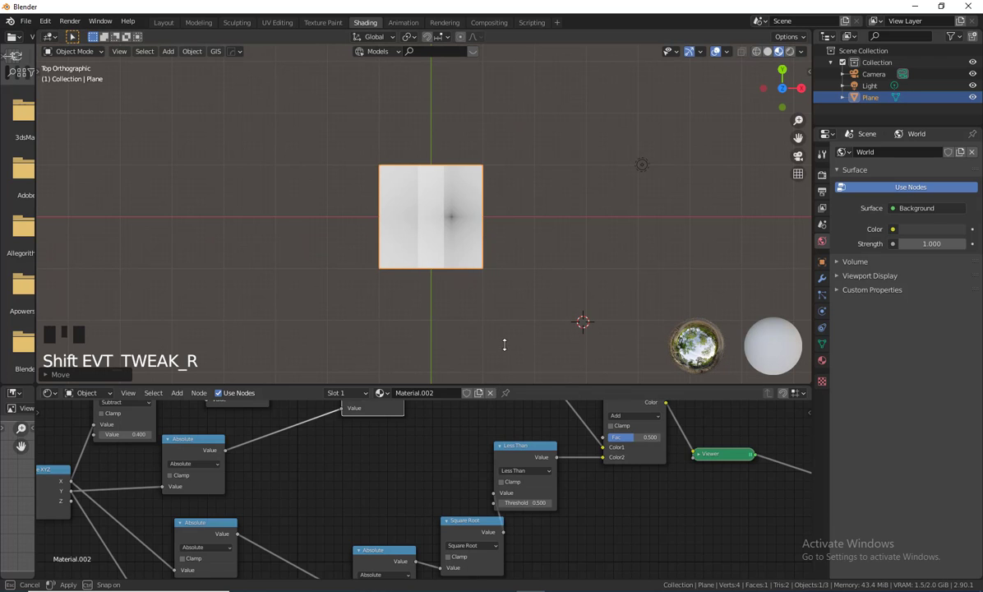
drag(498, 384, 502, 334)
middle_drag(421, 441, 453, 444)
scroll(561, 471, down, 3)
scroll(508, 452, down, 2)
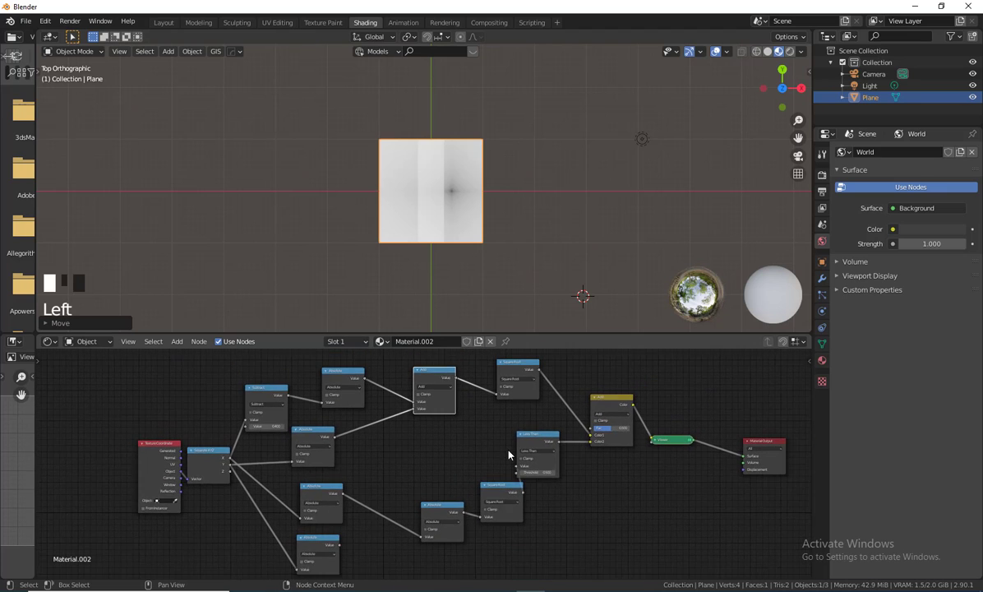
shift+middle_drag(524, 459, 463, 446)
shift+middle_drag(396, 446, 447, 465)
scroll(487, 232, up, 4)
shift+middle_drag(571, 268, 549, 276)
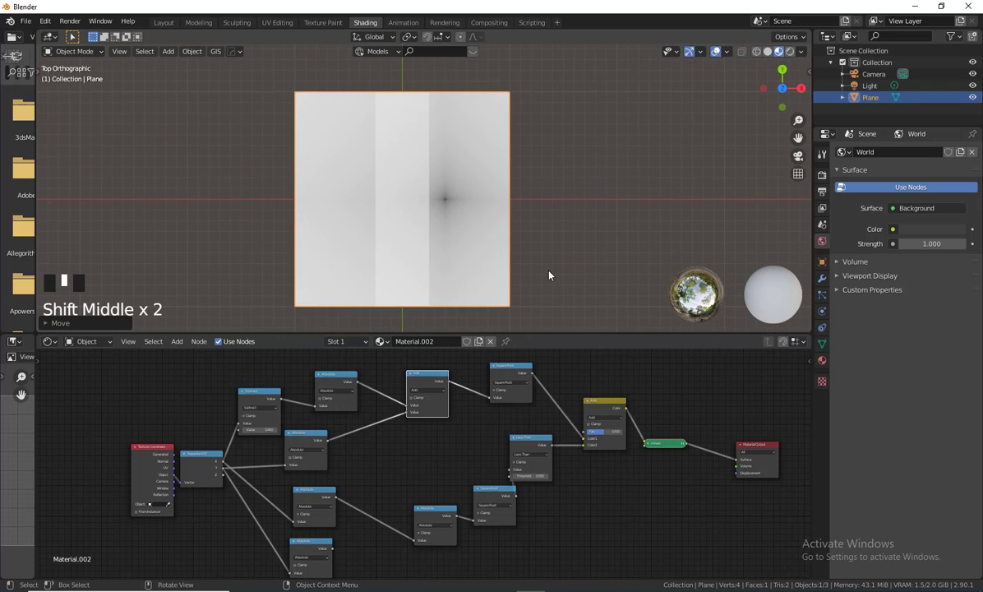